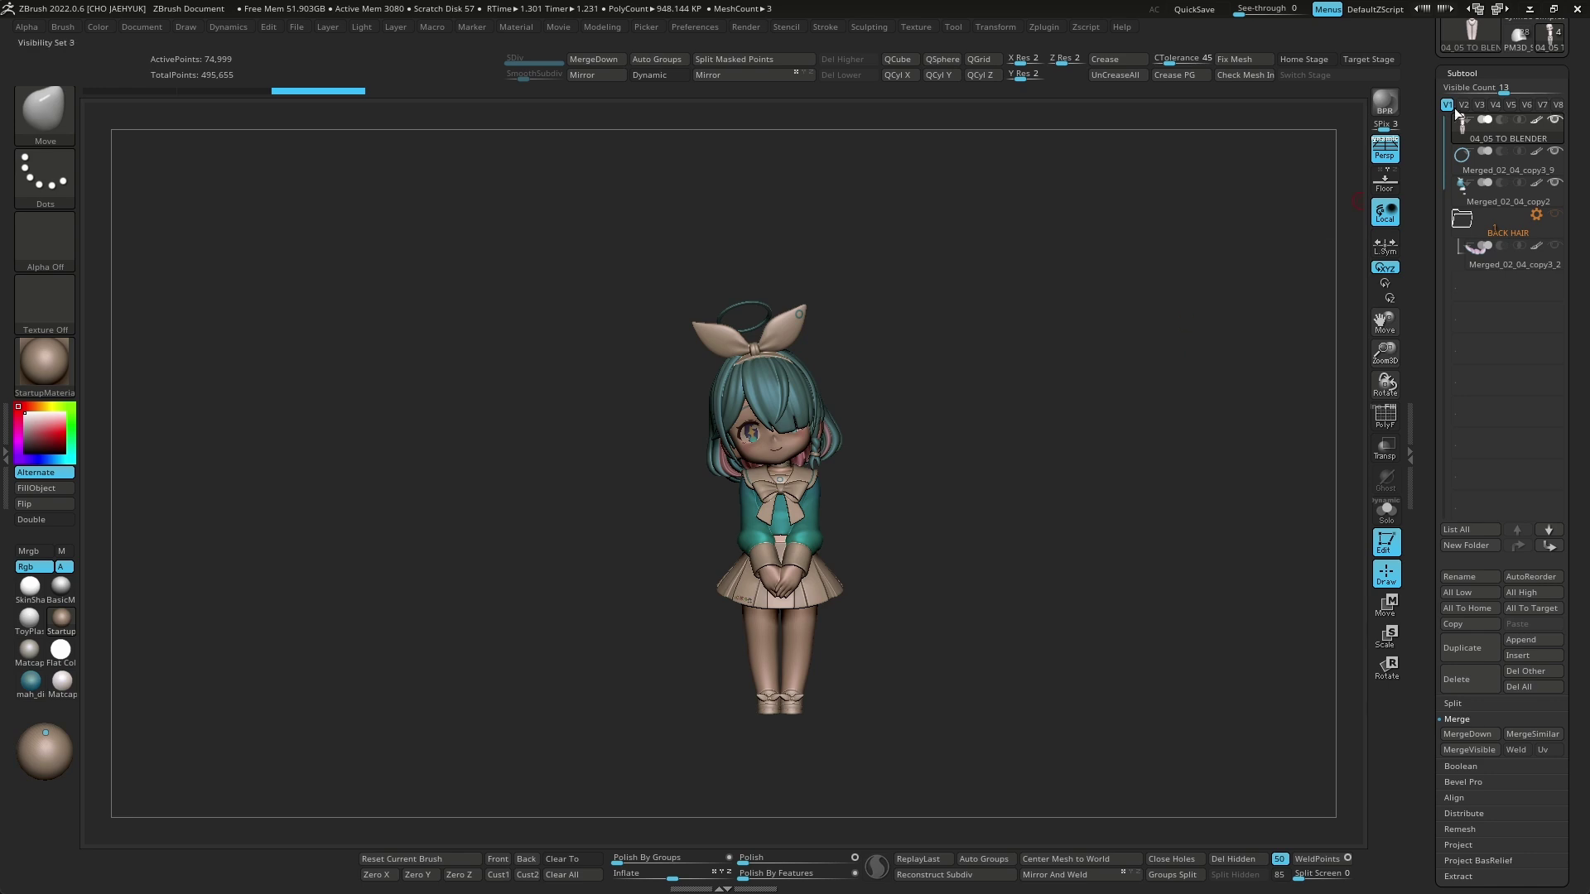
Send the chibi character from ZBrush to Blender with GoZ and view it from the front.
scroll(1458, 112, "up", 3)
left_click(1522, 131)
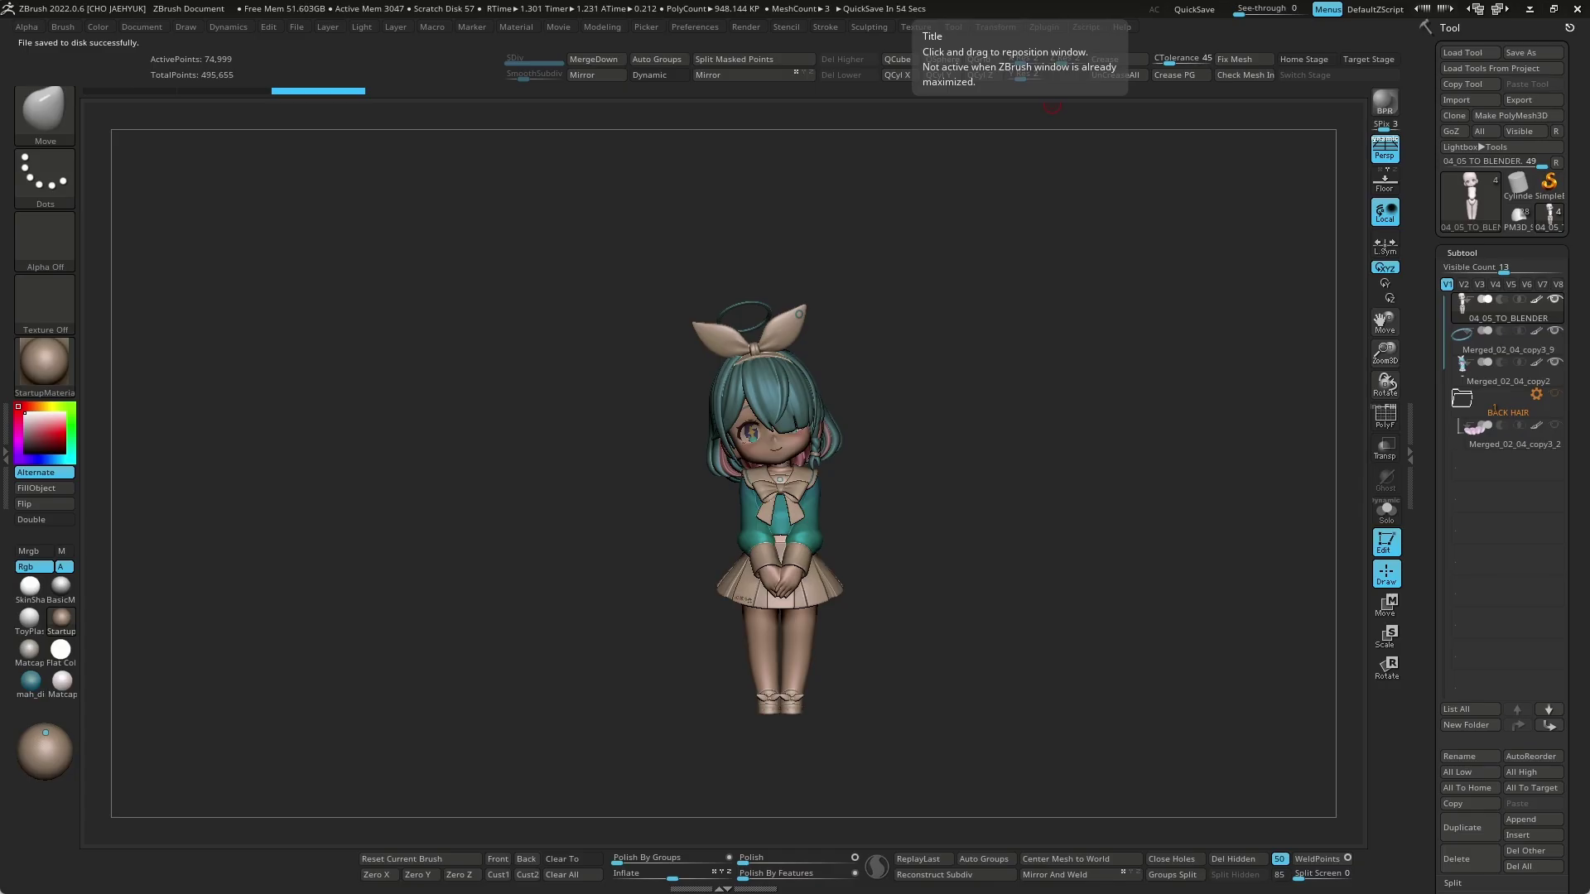
key("KP_1")
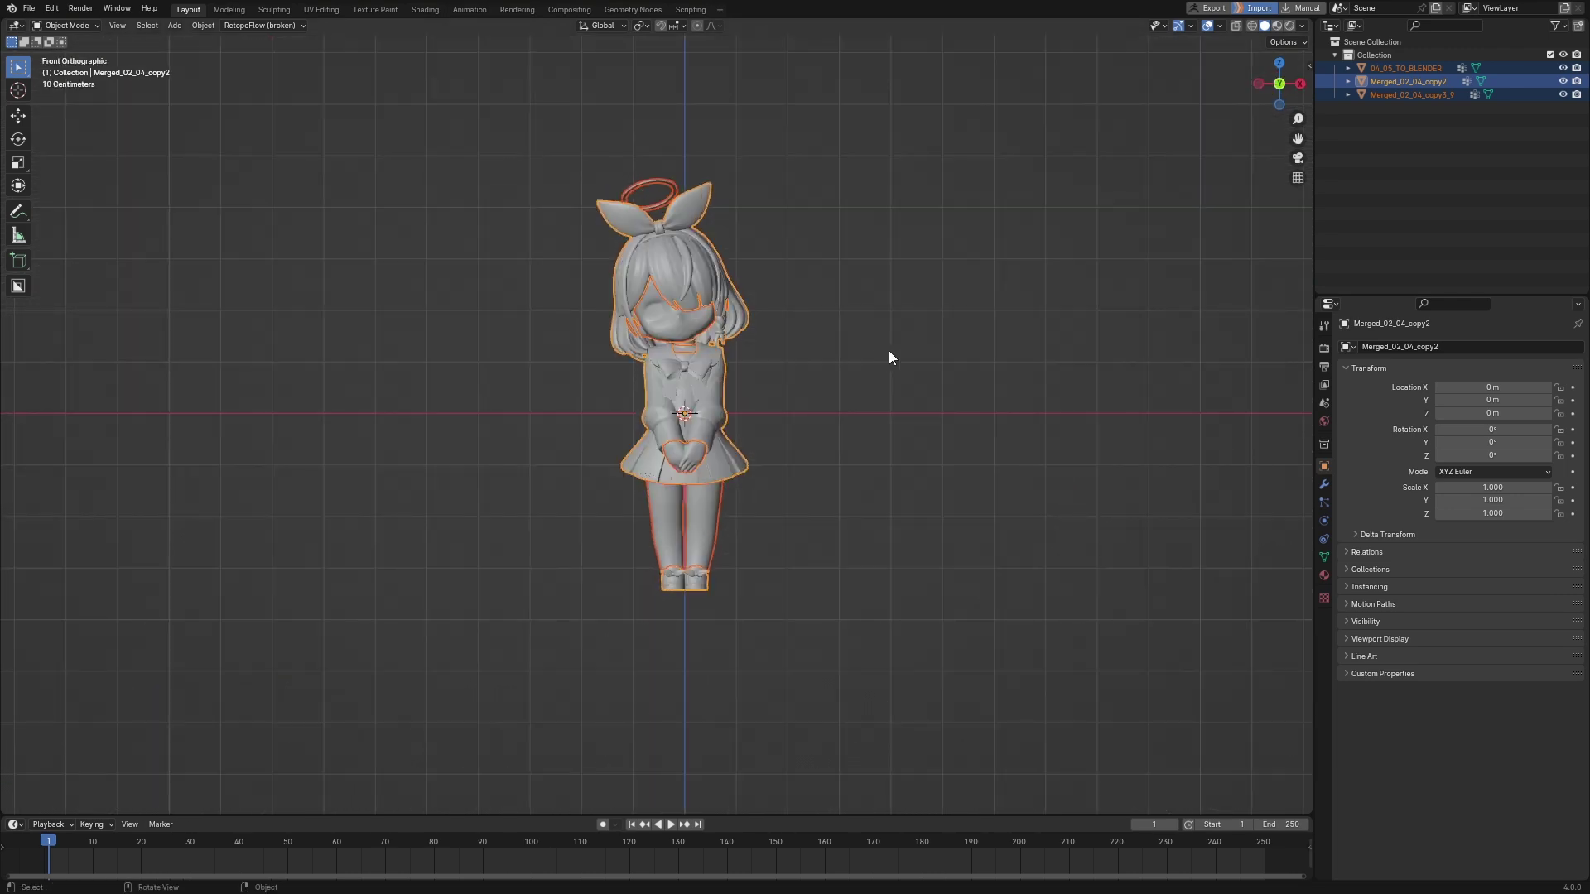
Raise the character along Z to 3.4622 m so its feet rest on the ground line.
key("n")
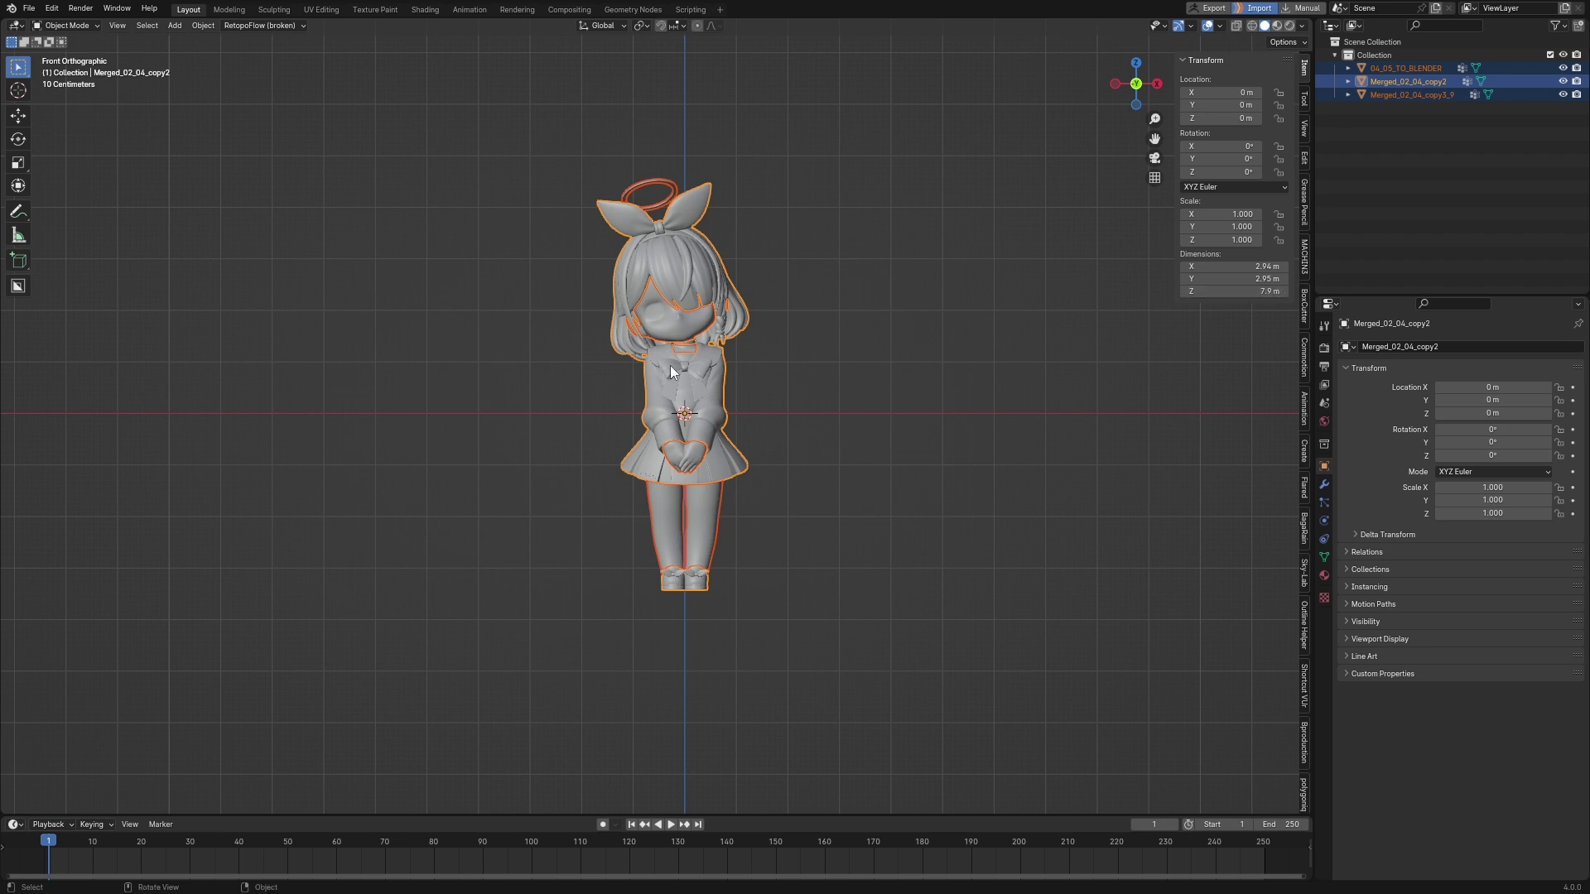
middle_click_drag(847, 365, 815, 437, "shift")
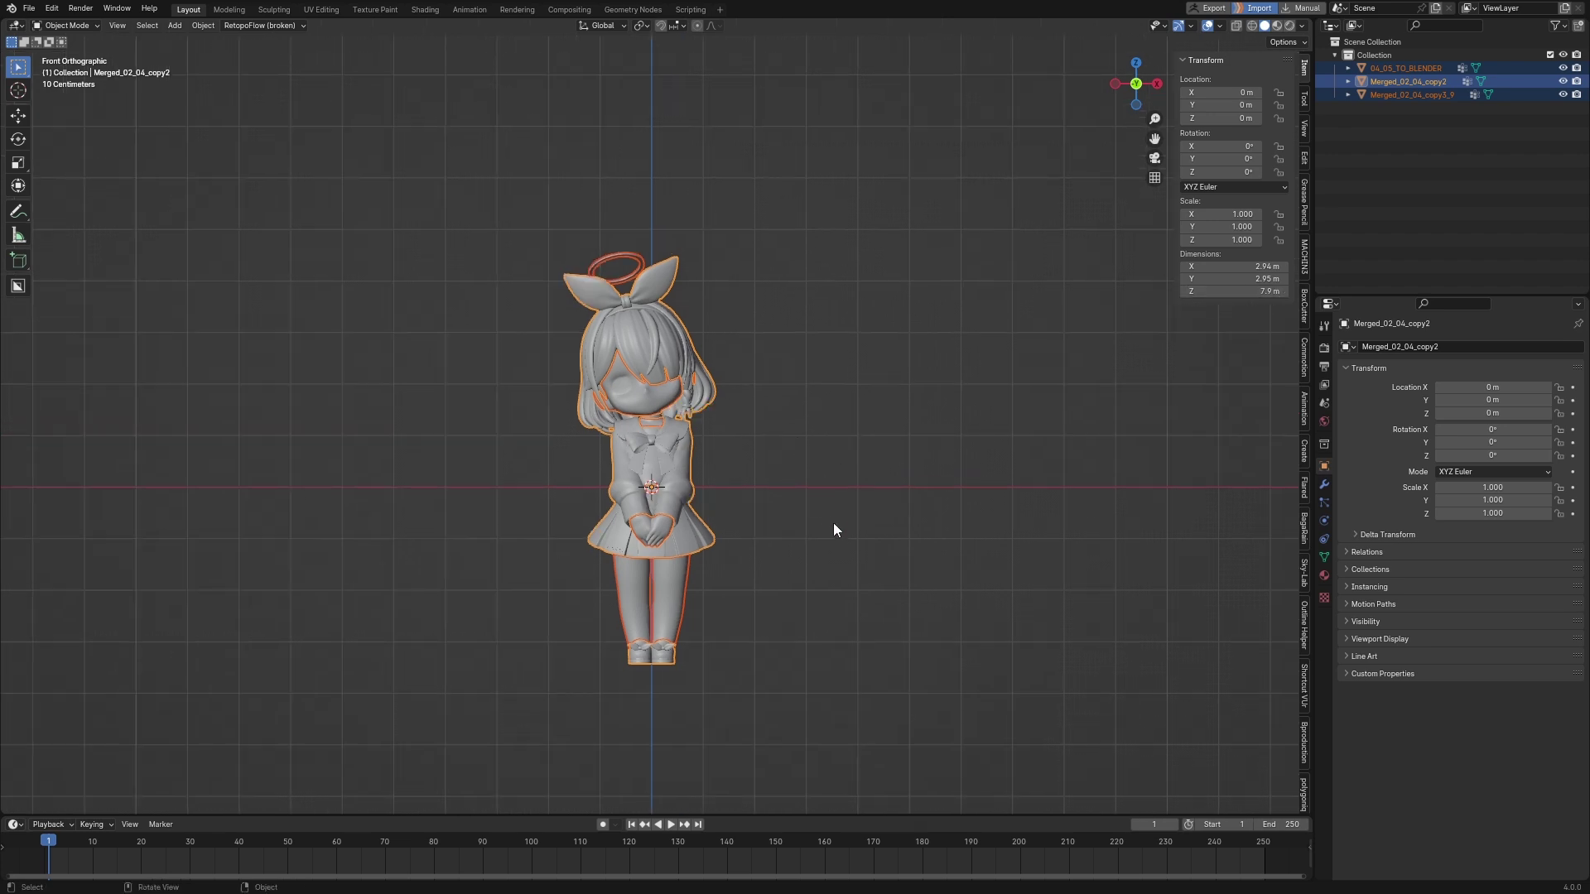
scroll(834, 530, "down", 2)
key("s")
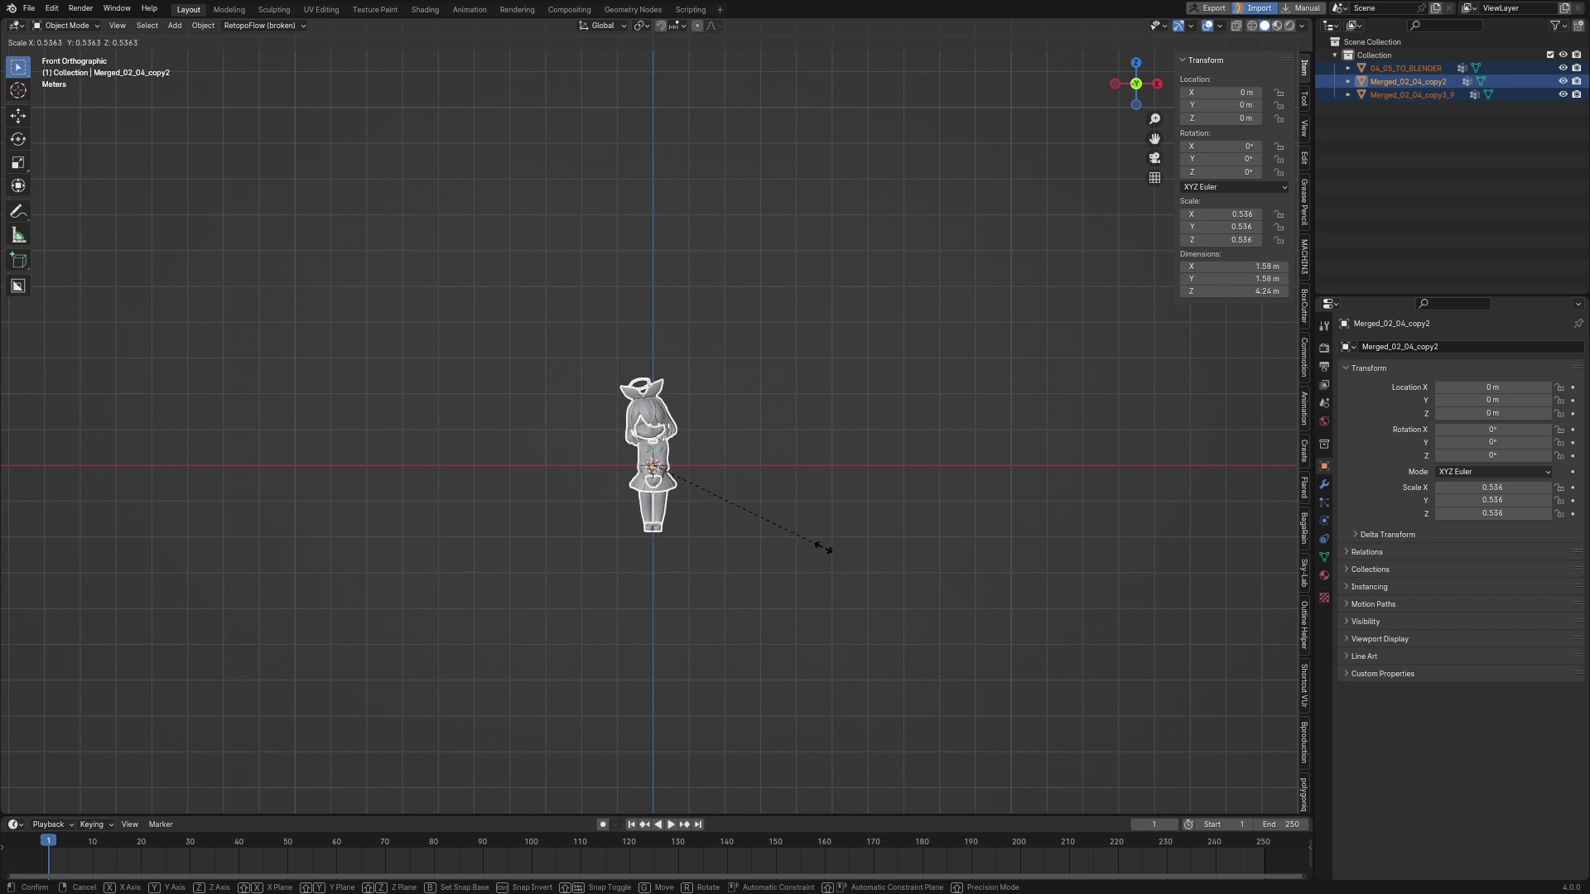
key("Escape")
key("g")
key("z")
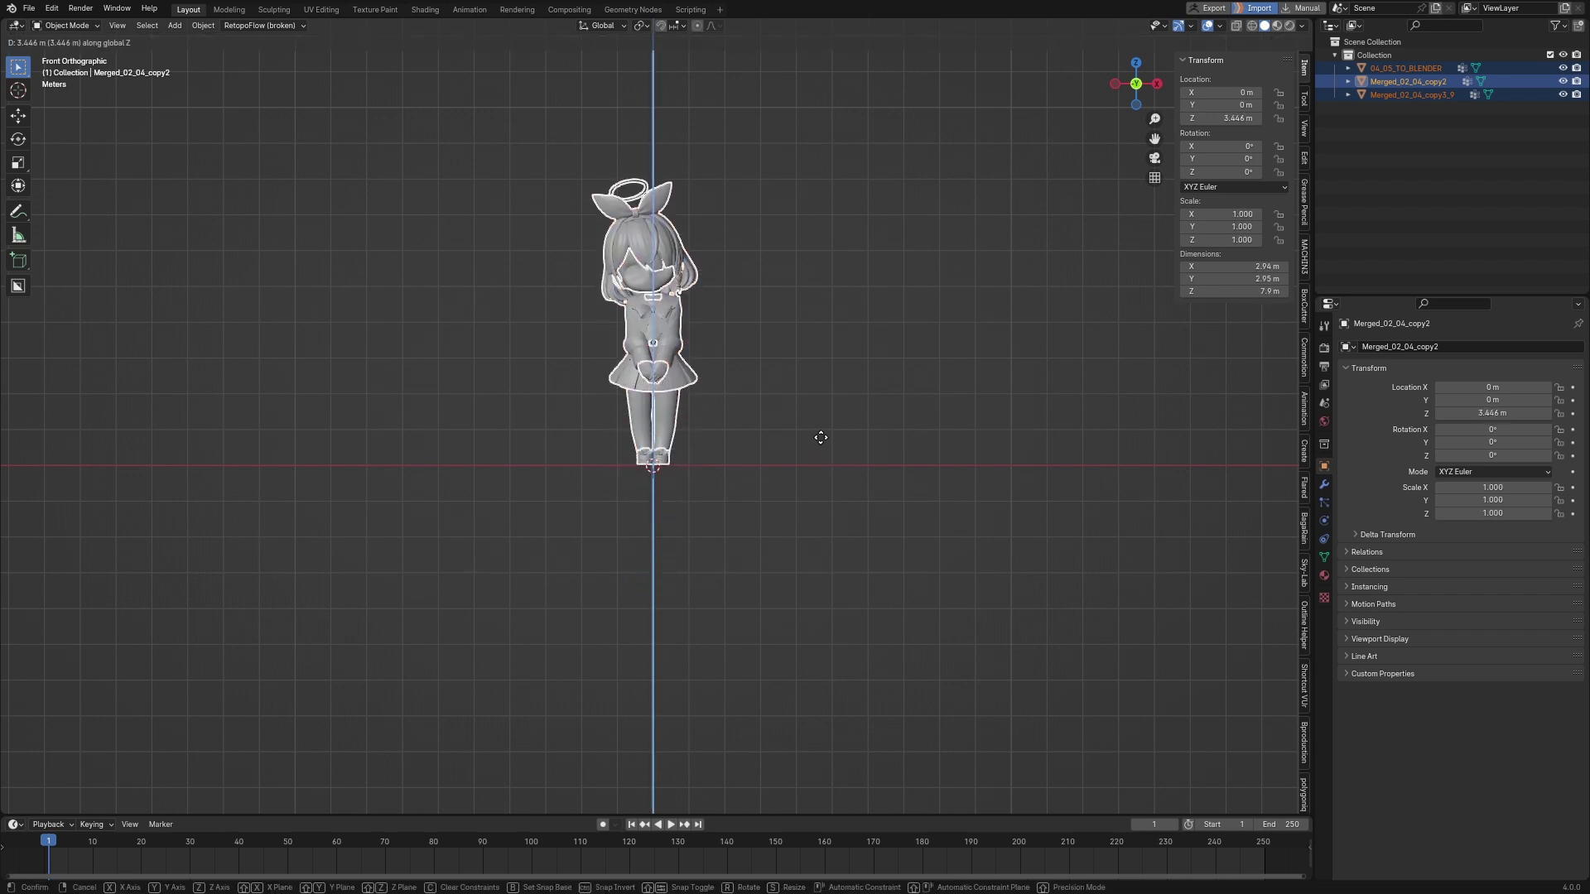
left_click(819, 434)
middle_click_drag(805, 369, 792, 459, "shift")
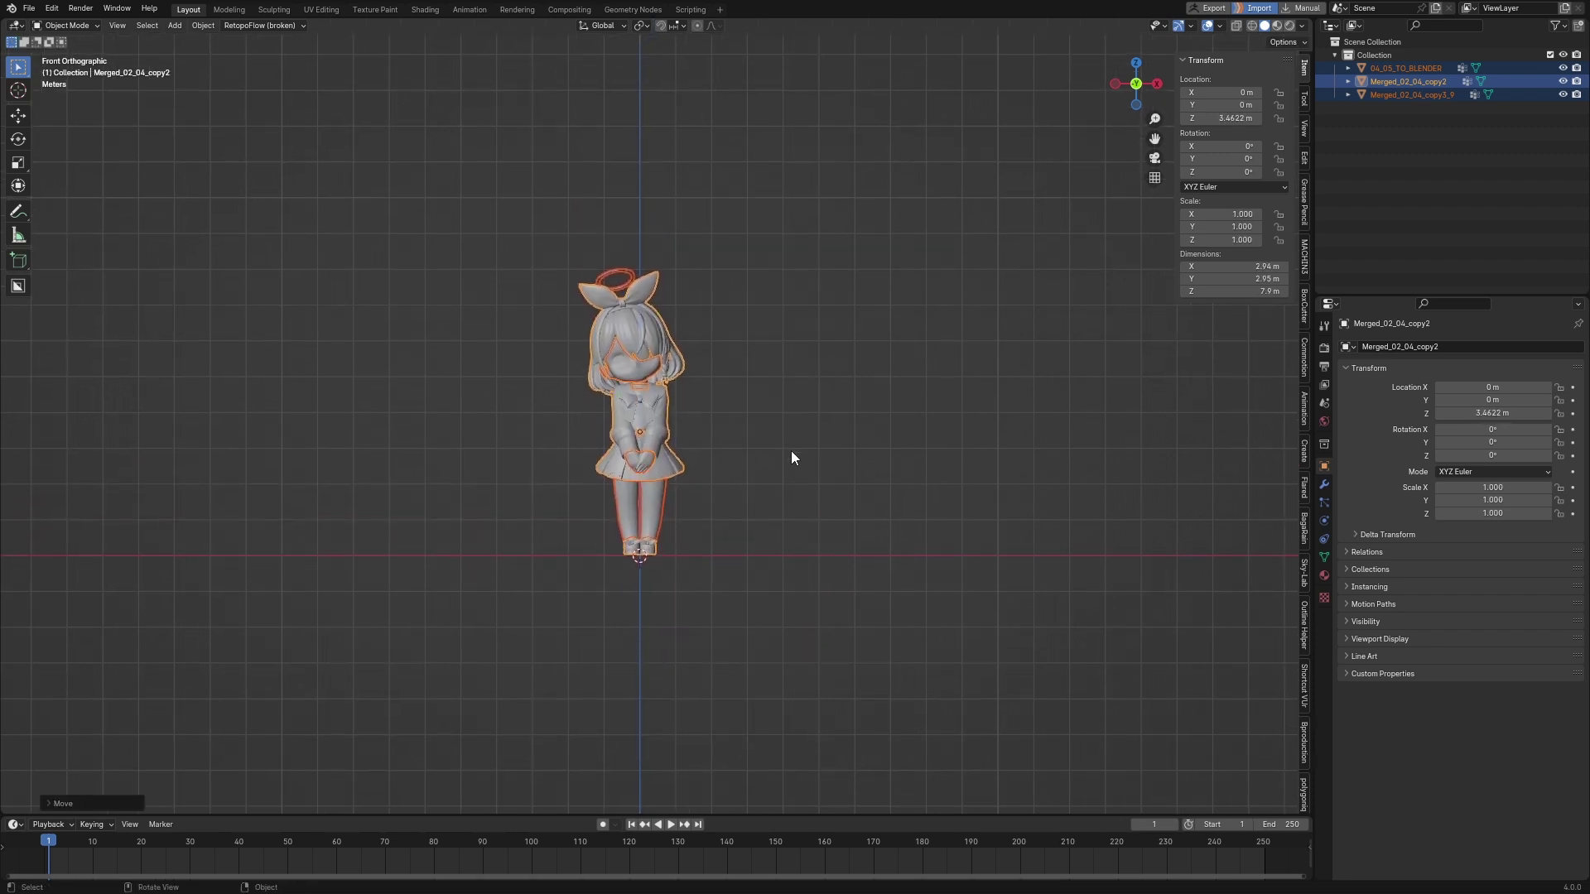
key("shift+a")
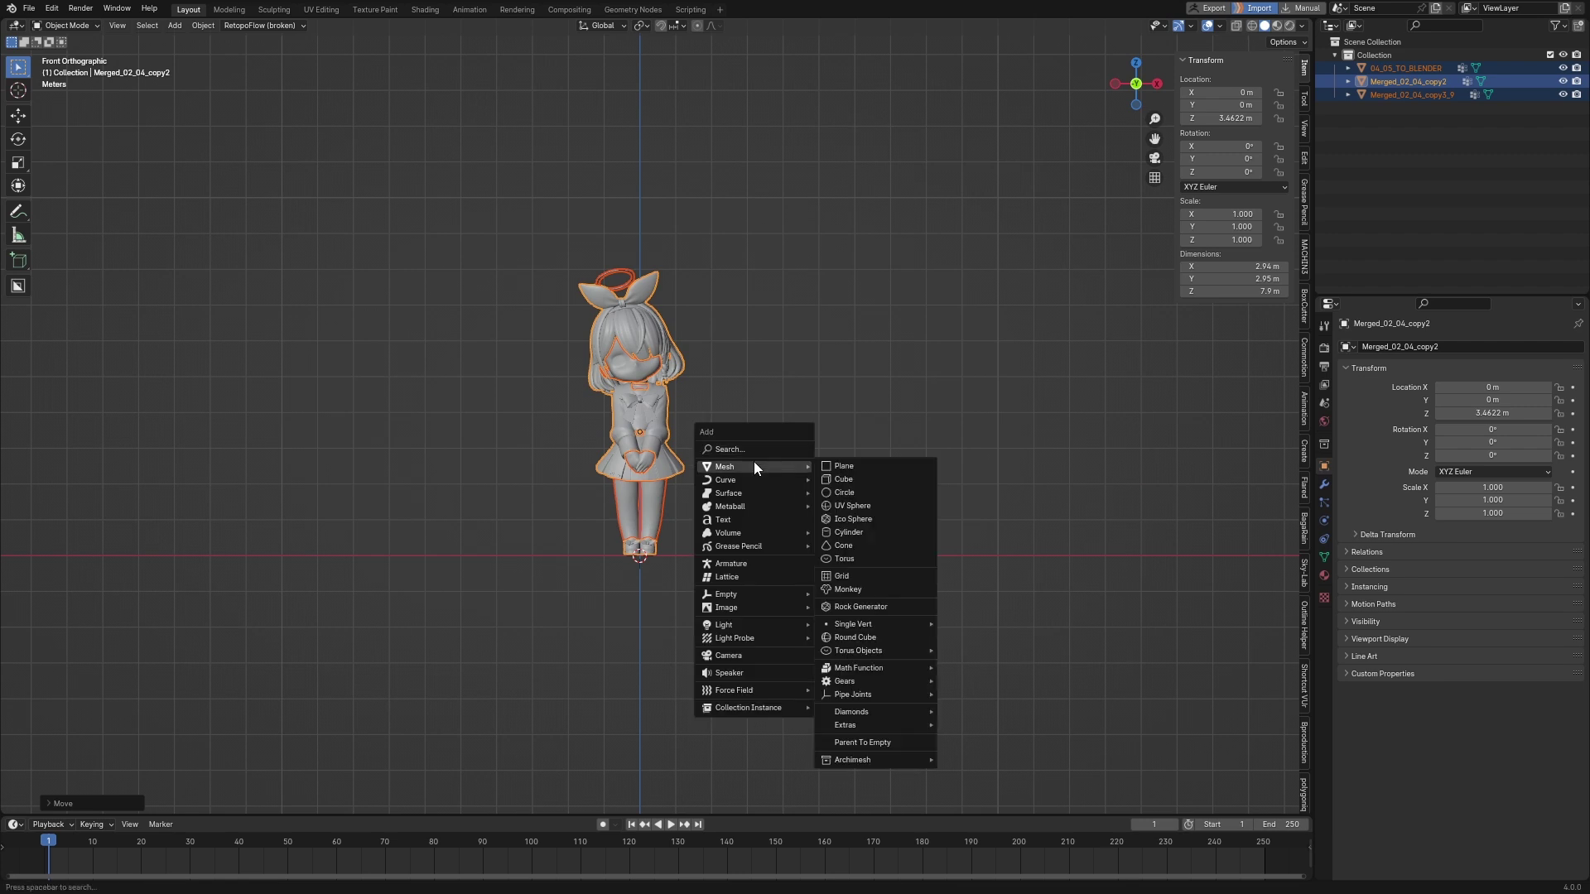
Add a plane at the origin beneath the character and frame the character from the front.
left_click(846, 468)
mouse_move(762, 390)
middle_mouse_down()
mouse_move(797, 487)
mouse_move(659, 499)
middle_mouse_up()
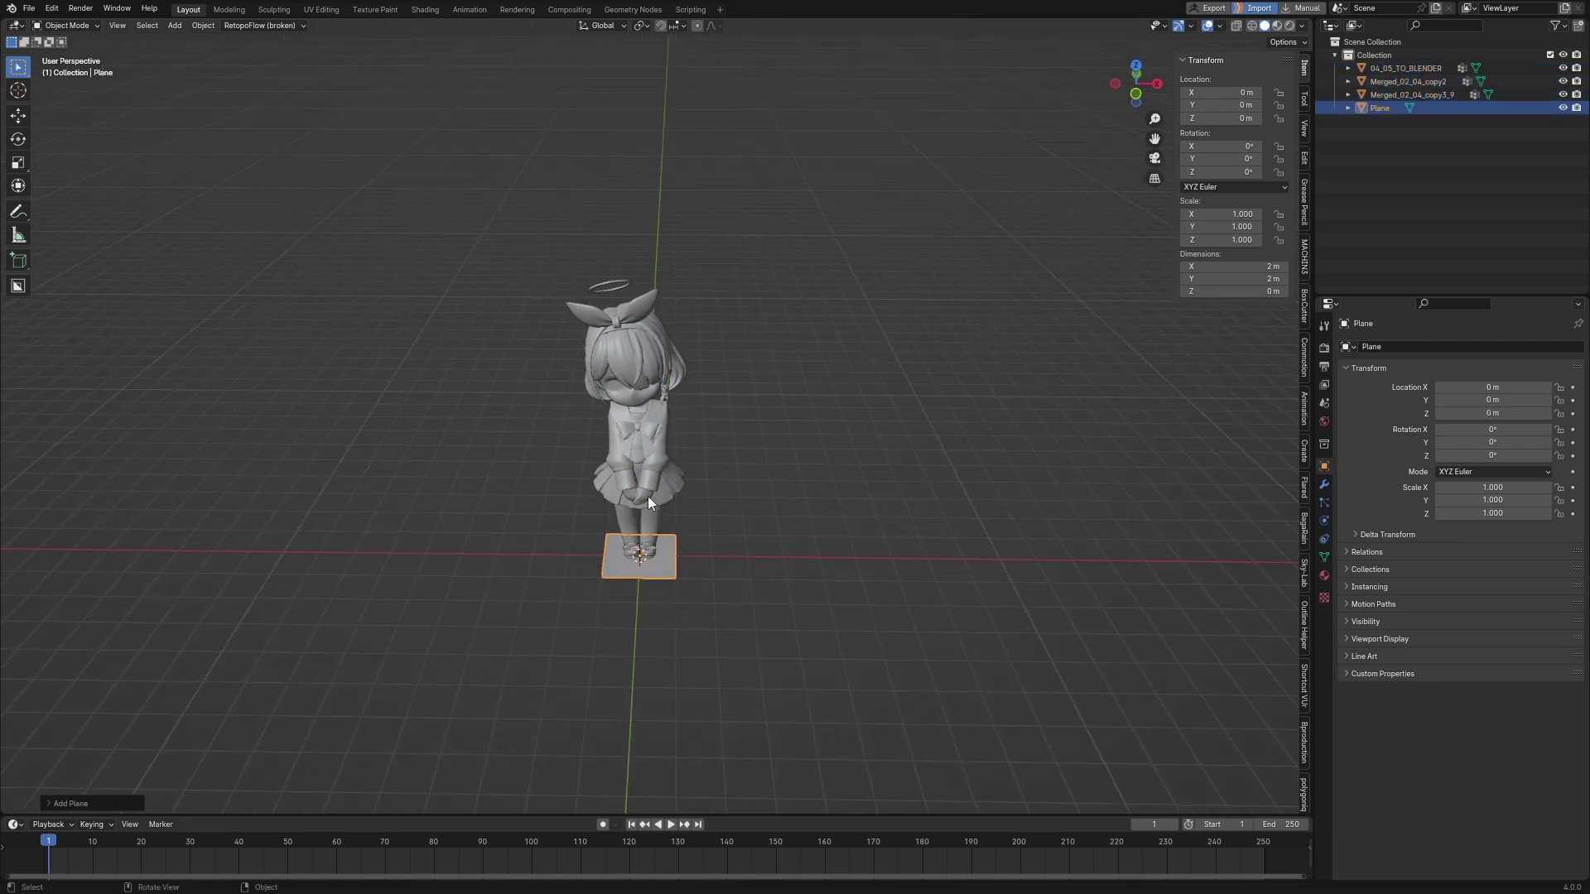
left_click(1421, 68)
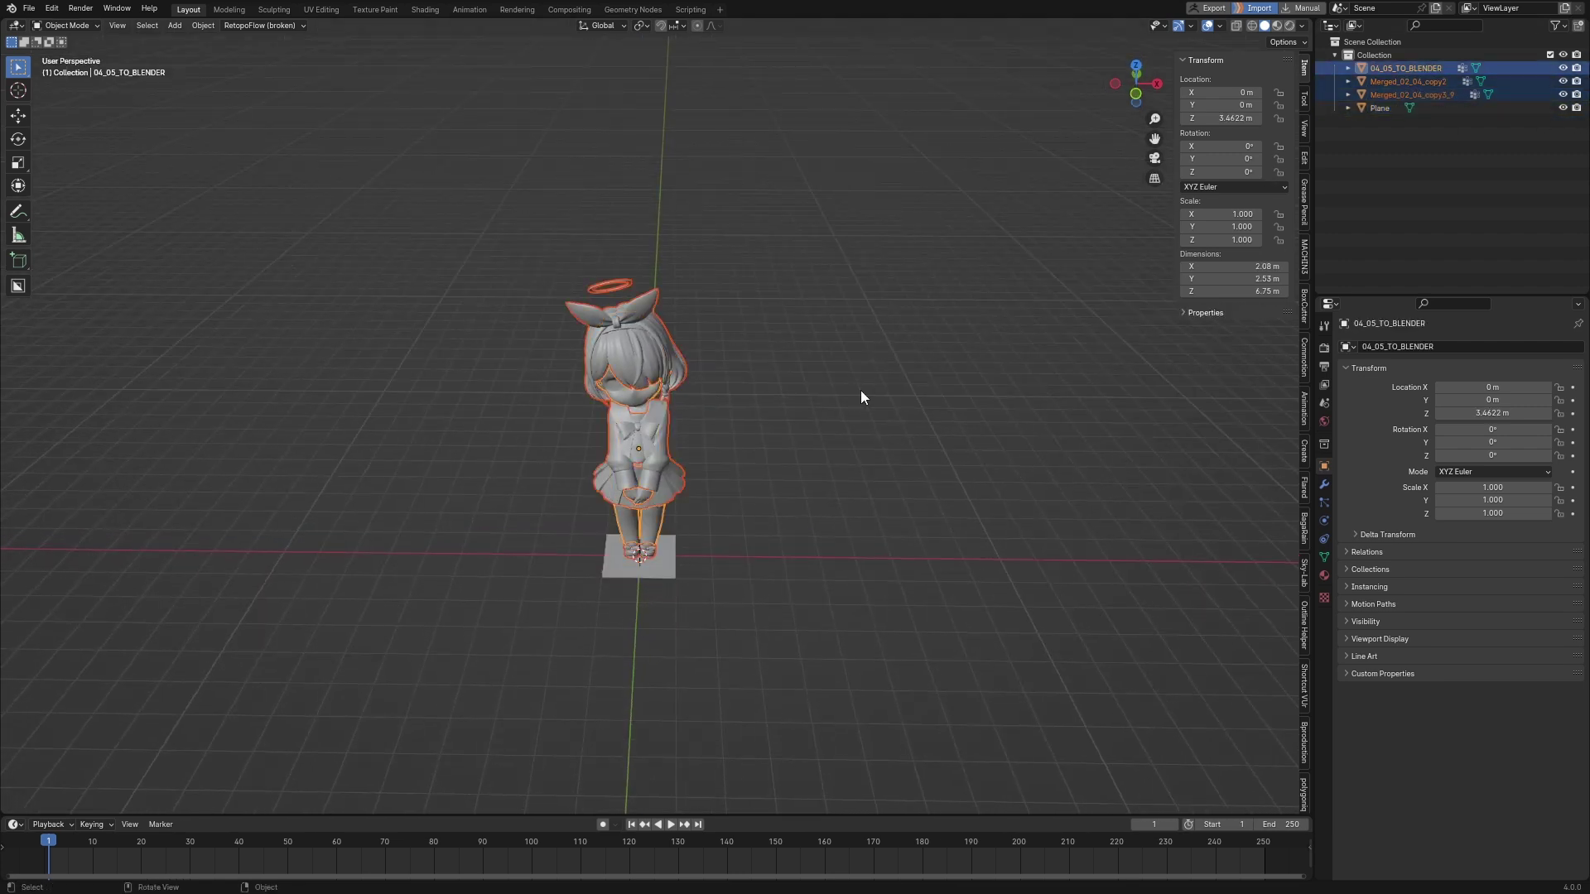
key("KP_1")
mouse_move(908, 537)
middle_mouse_down()
mouse_move(870, 444)
mouse_move(987, 476)
middle_mouse_up()
scroll(1137, 479, "up", 3)
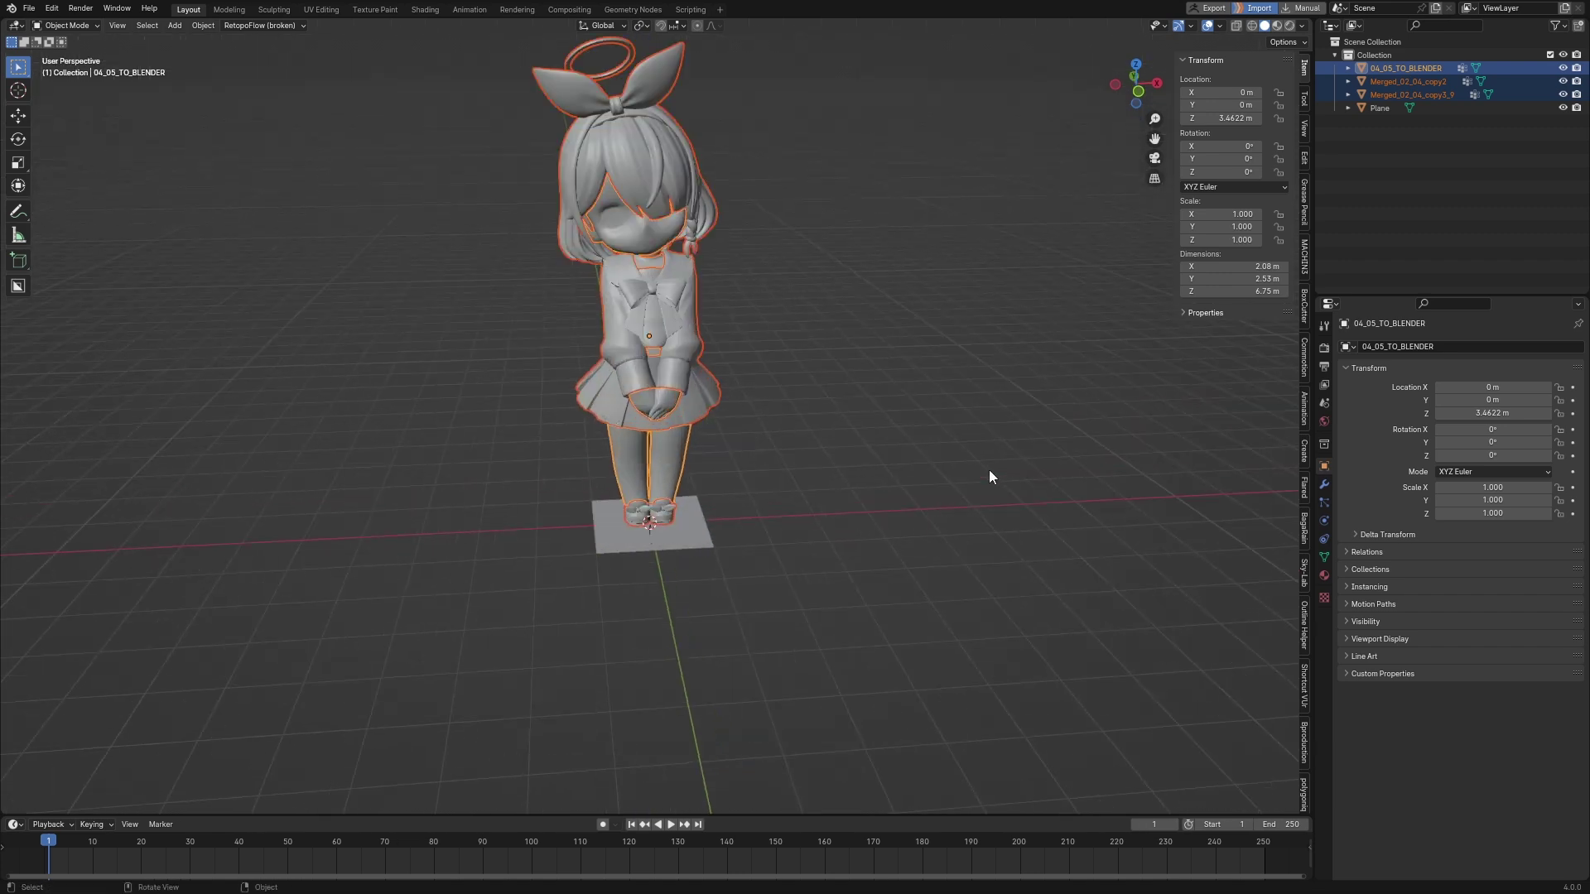
Switch the scene's length unit to Centimeters, then back to Meters.
left_click(1323, 404)
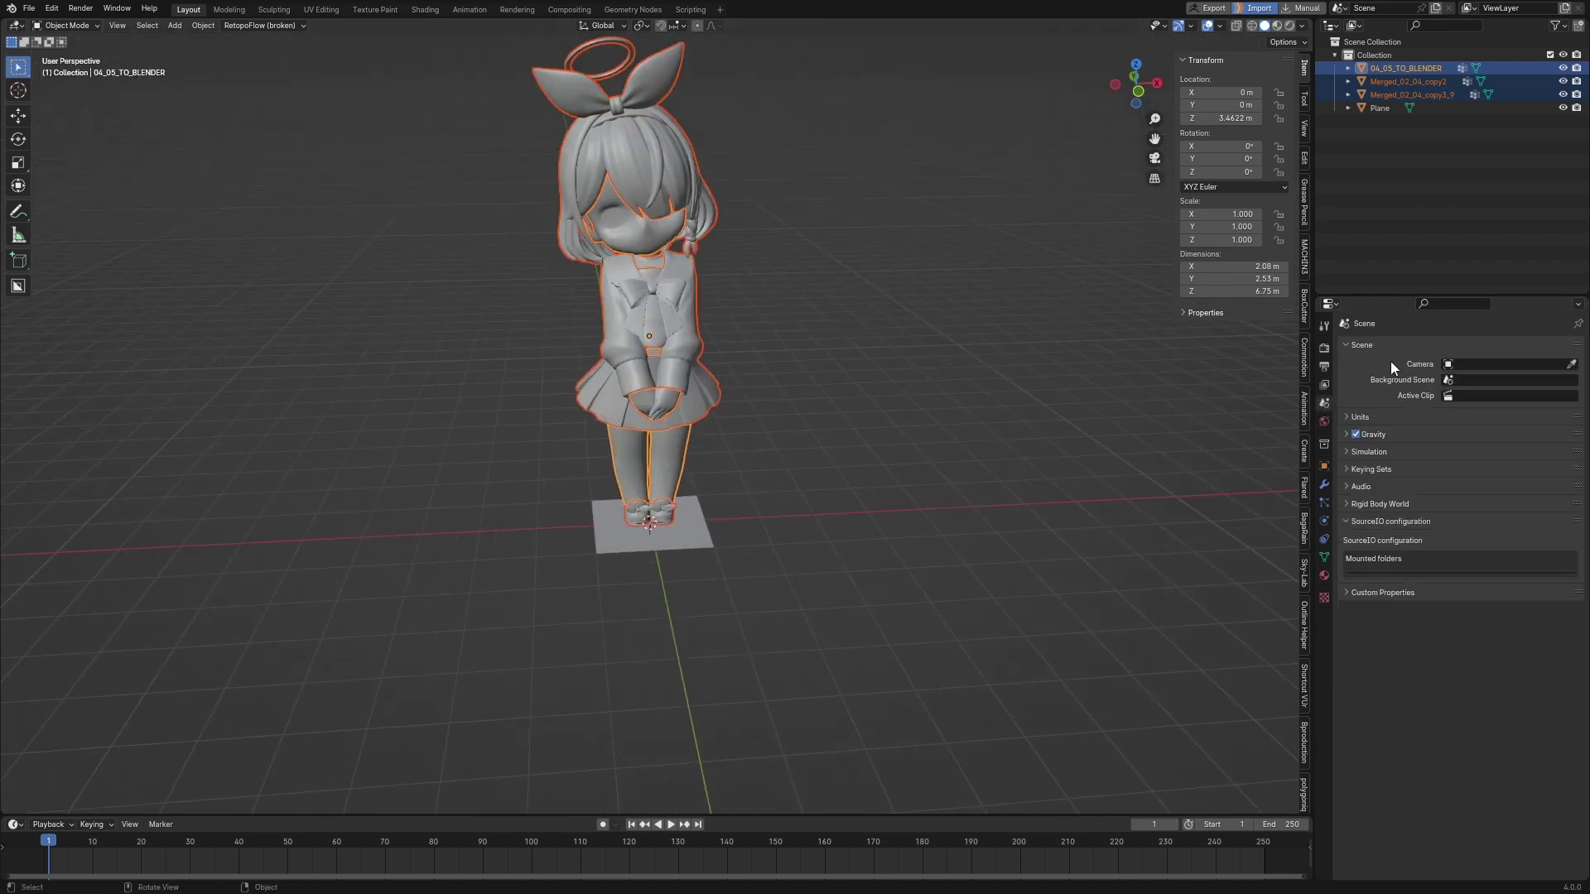
left_click(1379, 418)
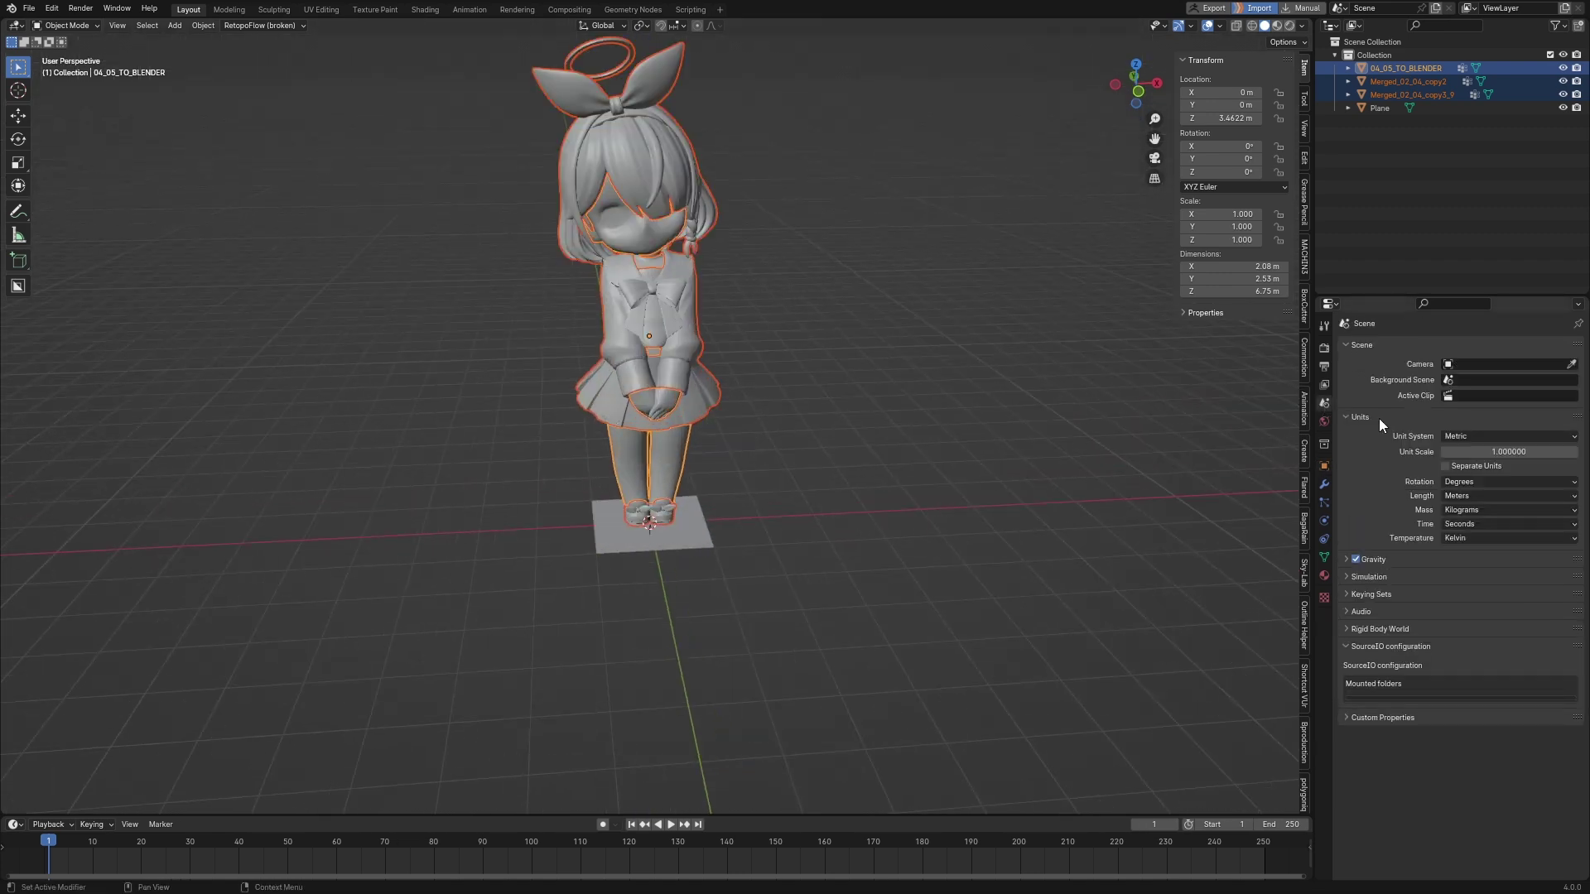
left_click(1478, 495)
left_click(1477, 551)
left_click(1481, 495)
left_click(1467, 535)
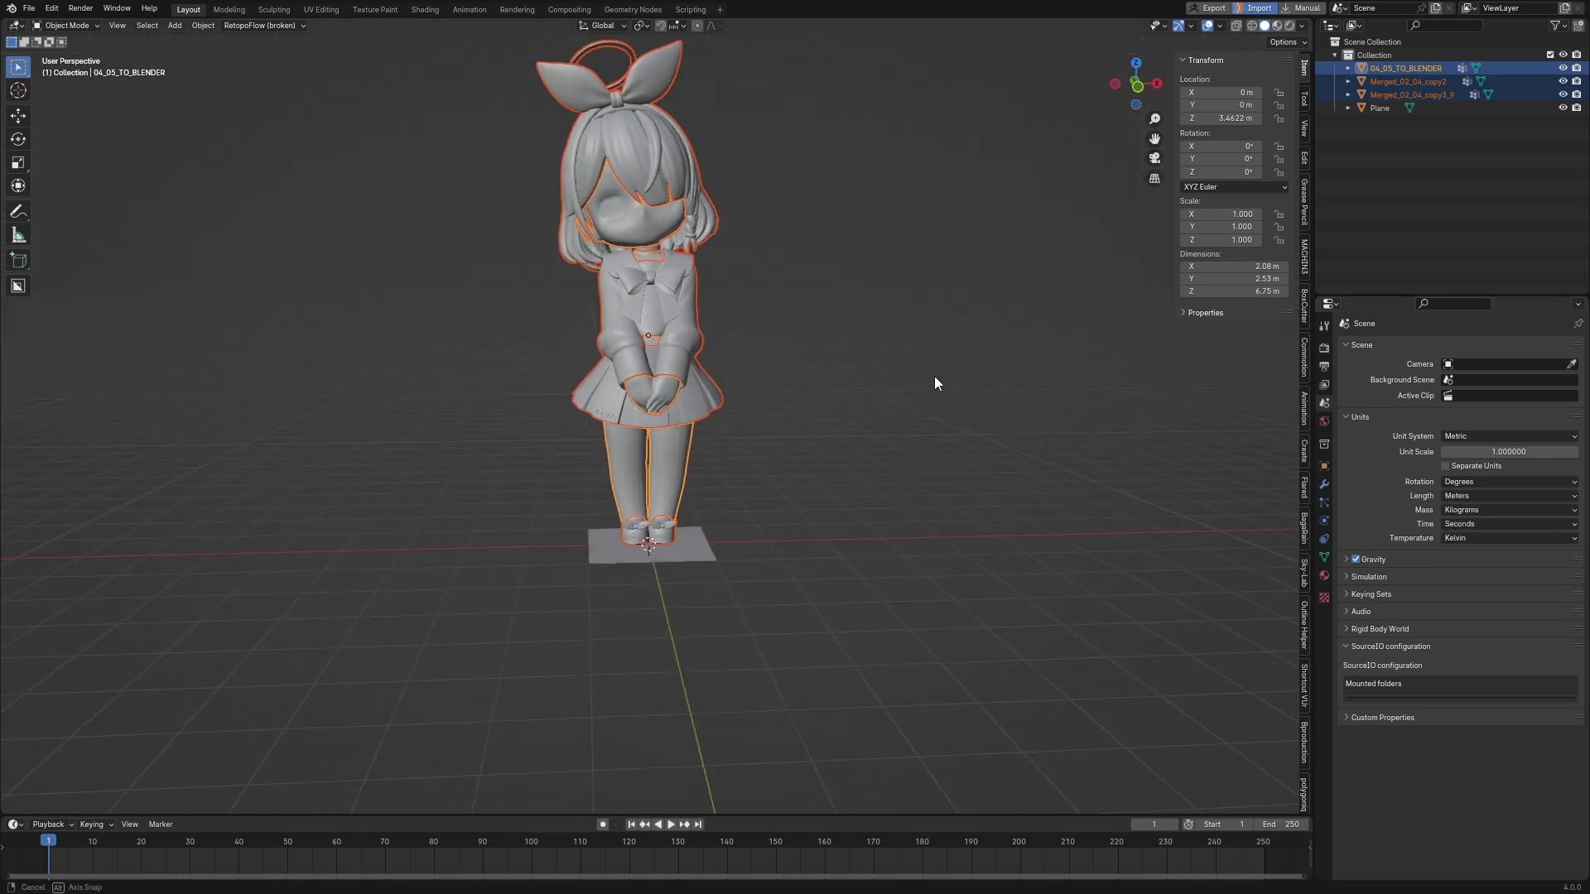
Shrink the character to 0.214 scale in the front view.
middle_click_drag(934, 376, 1251, 208)
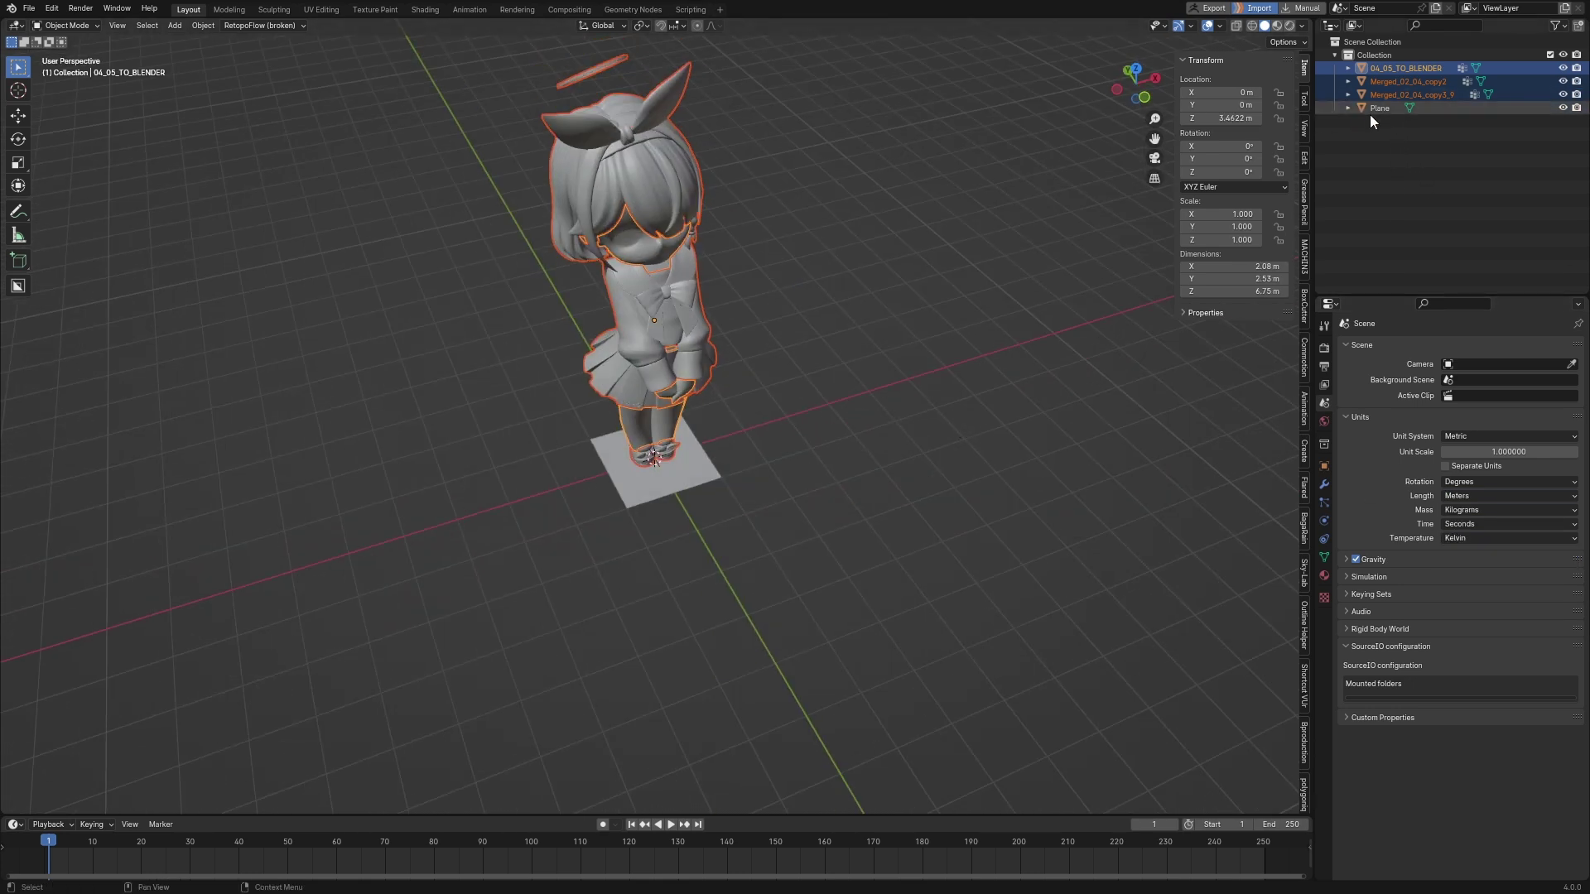
key("KP_1")
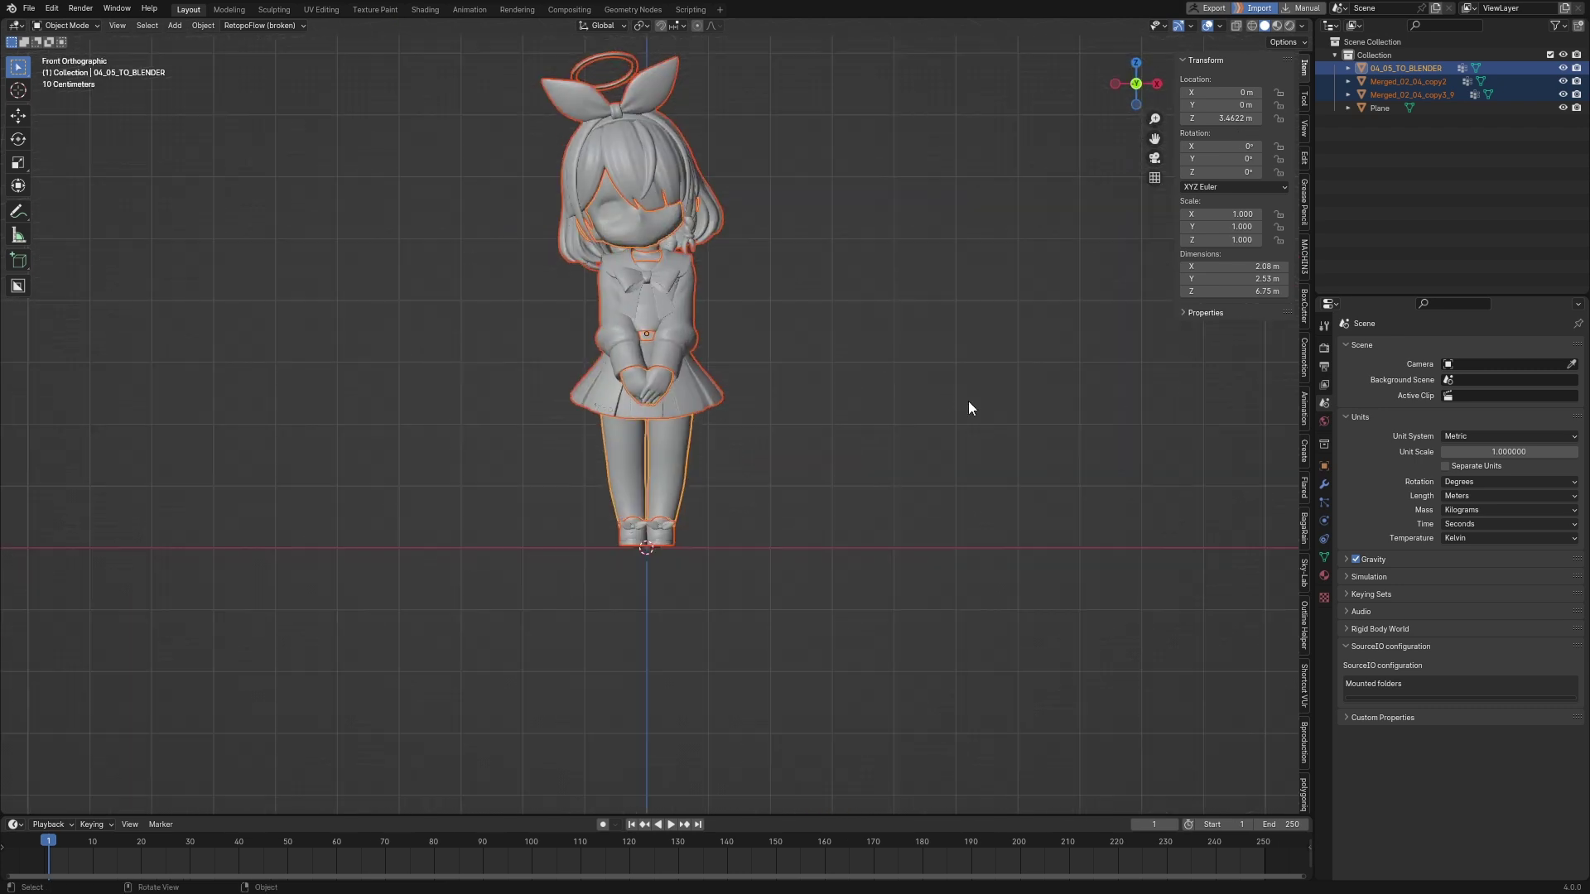
key("s")
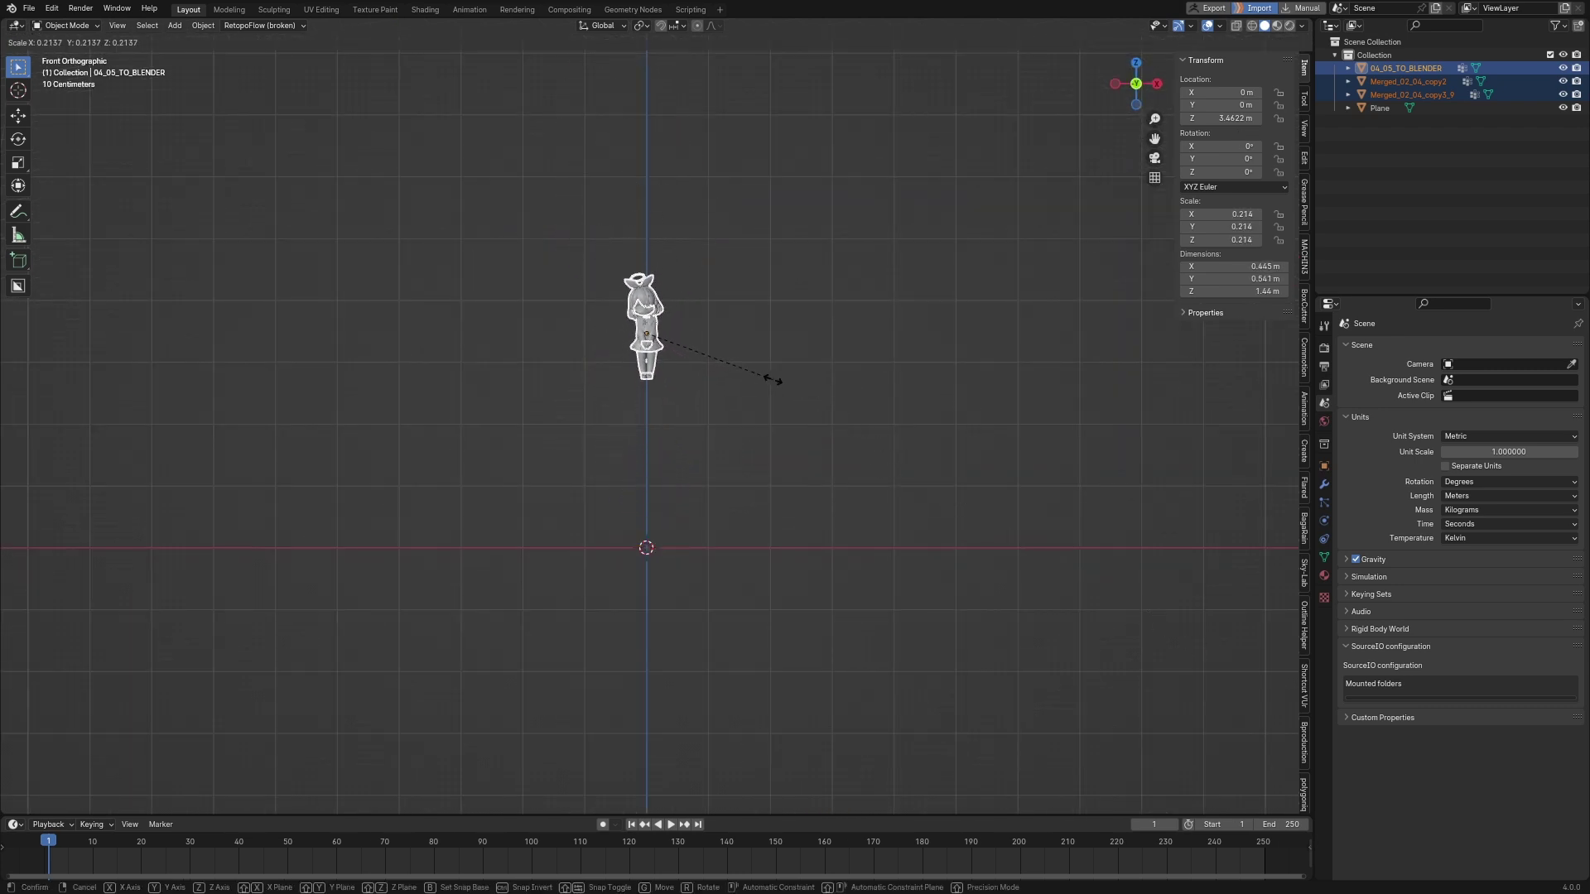
left_click(771, 343)
Lower the character along Z to 0.75863 m so it stands on the plane.
key("g")
key("z")
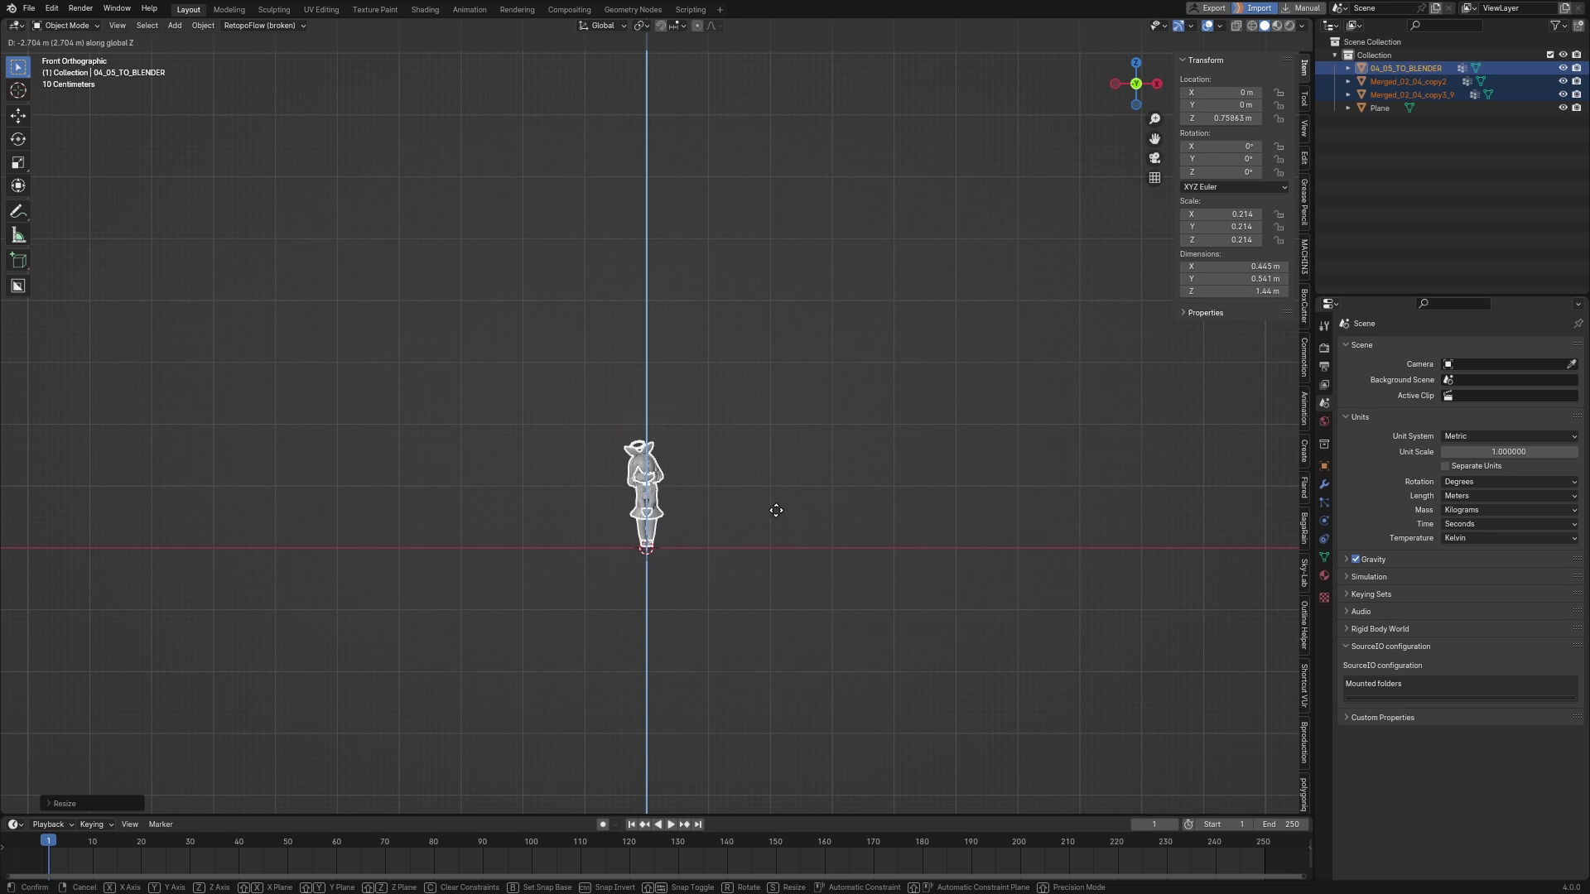
left_click(675, 595)
scroll(724, 400, "up", 4)
middle_click_drag(723, 401, 796, 454)
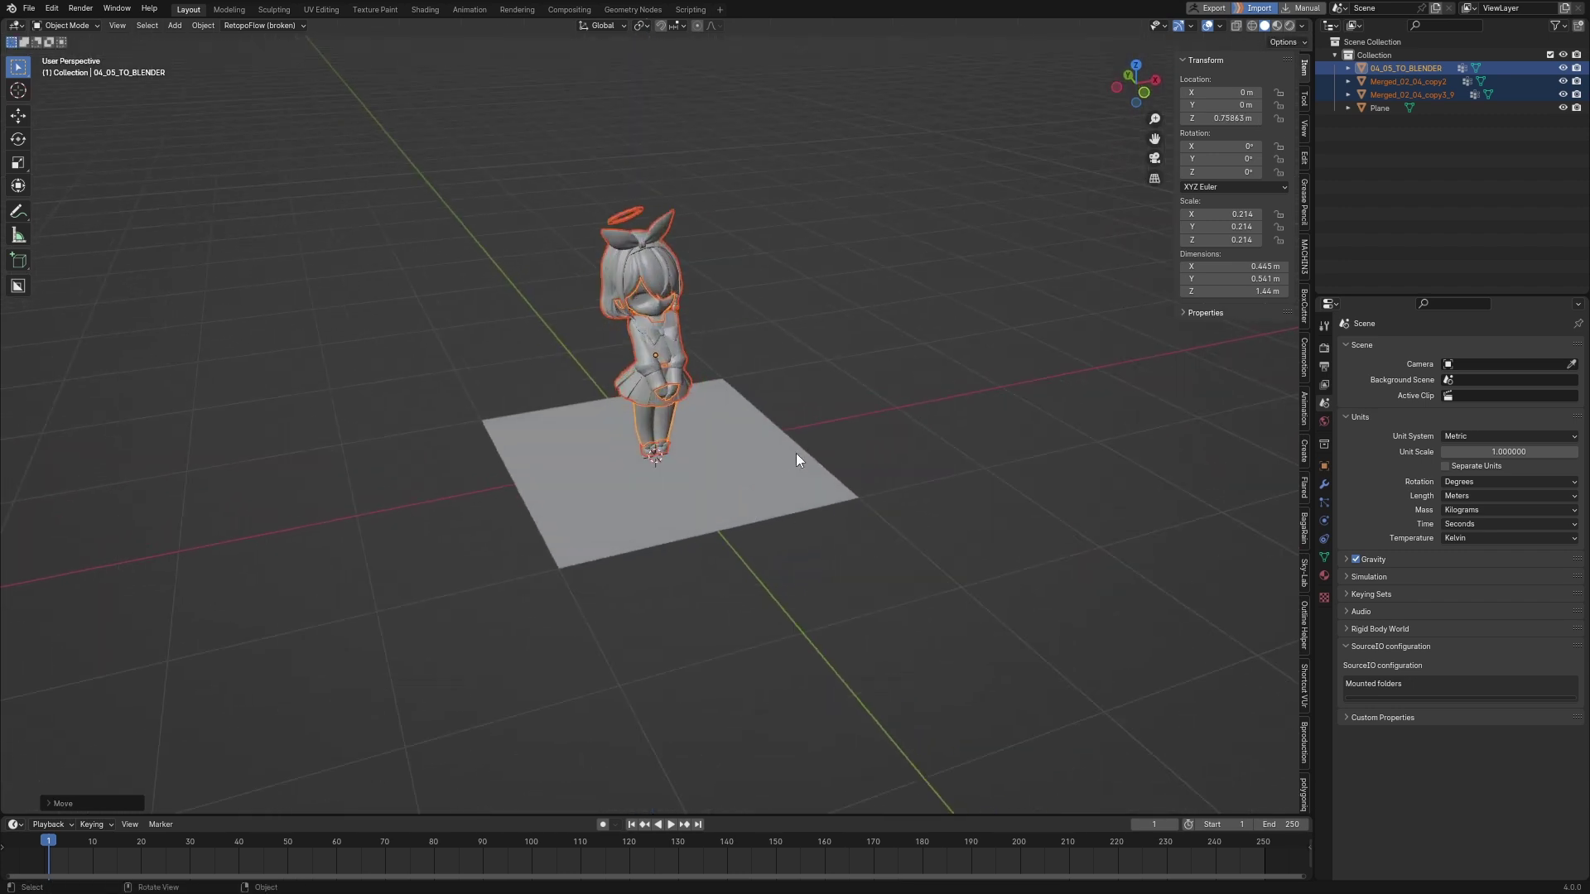
scroll(802, 454, "up", 3)
key("KP_1")
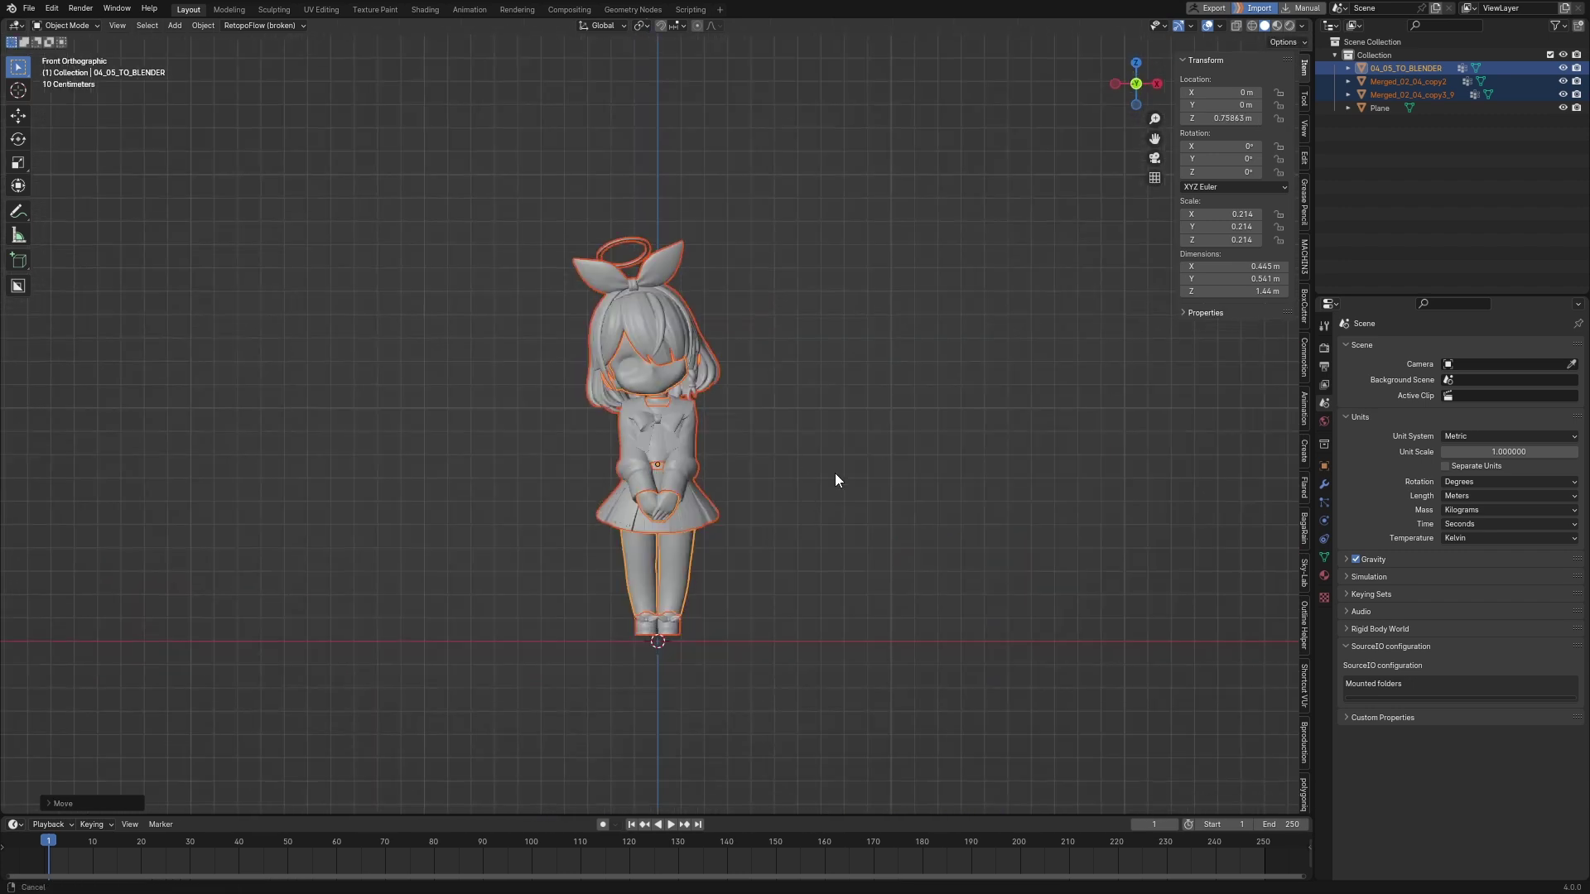
scroll(845, 455, "up", 4)
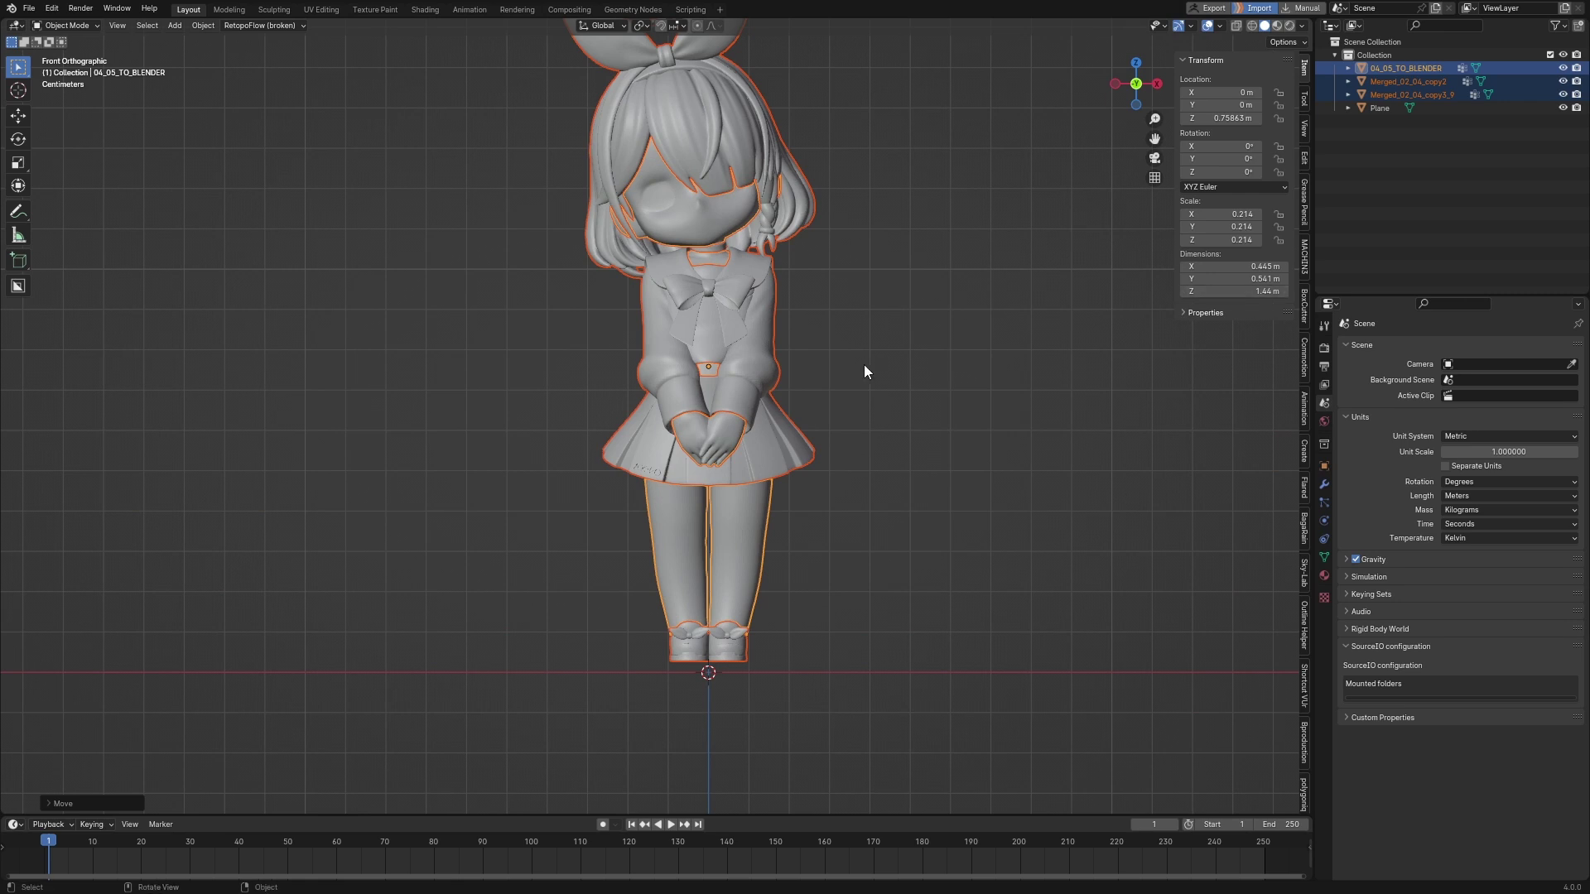
scroll(911, 381, "down", 4)
middle_click_drag(962, 406, 937, 475)
scroll(936, 467, "down", 1)
key("shift+a")
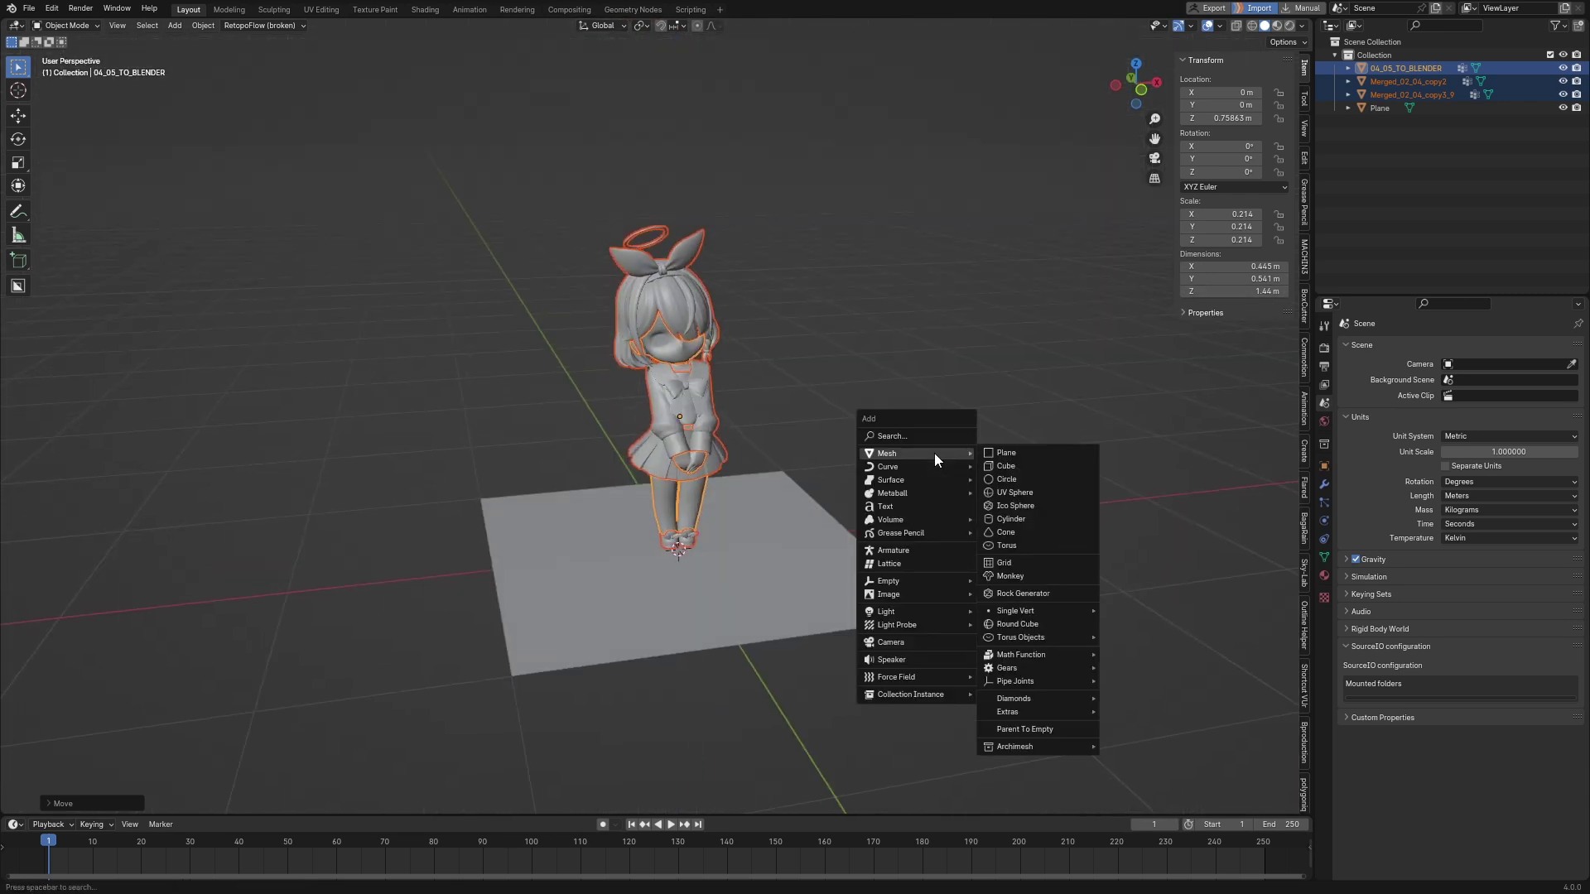
Add a cylinder and scale it down to base size.
left_click(1017, 518)
key("KP_1")
key("s")
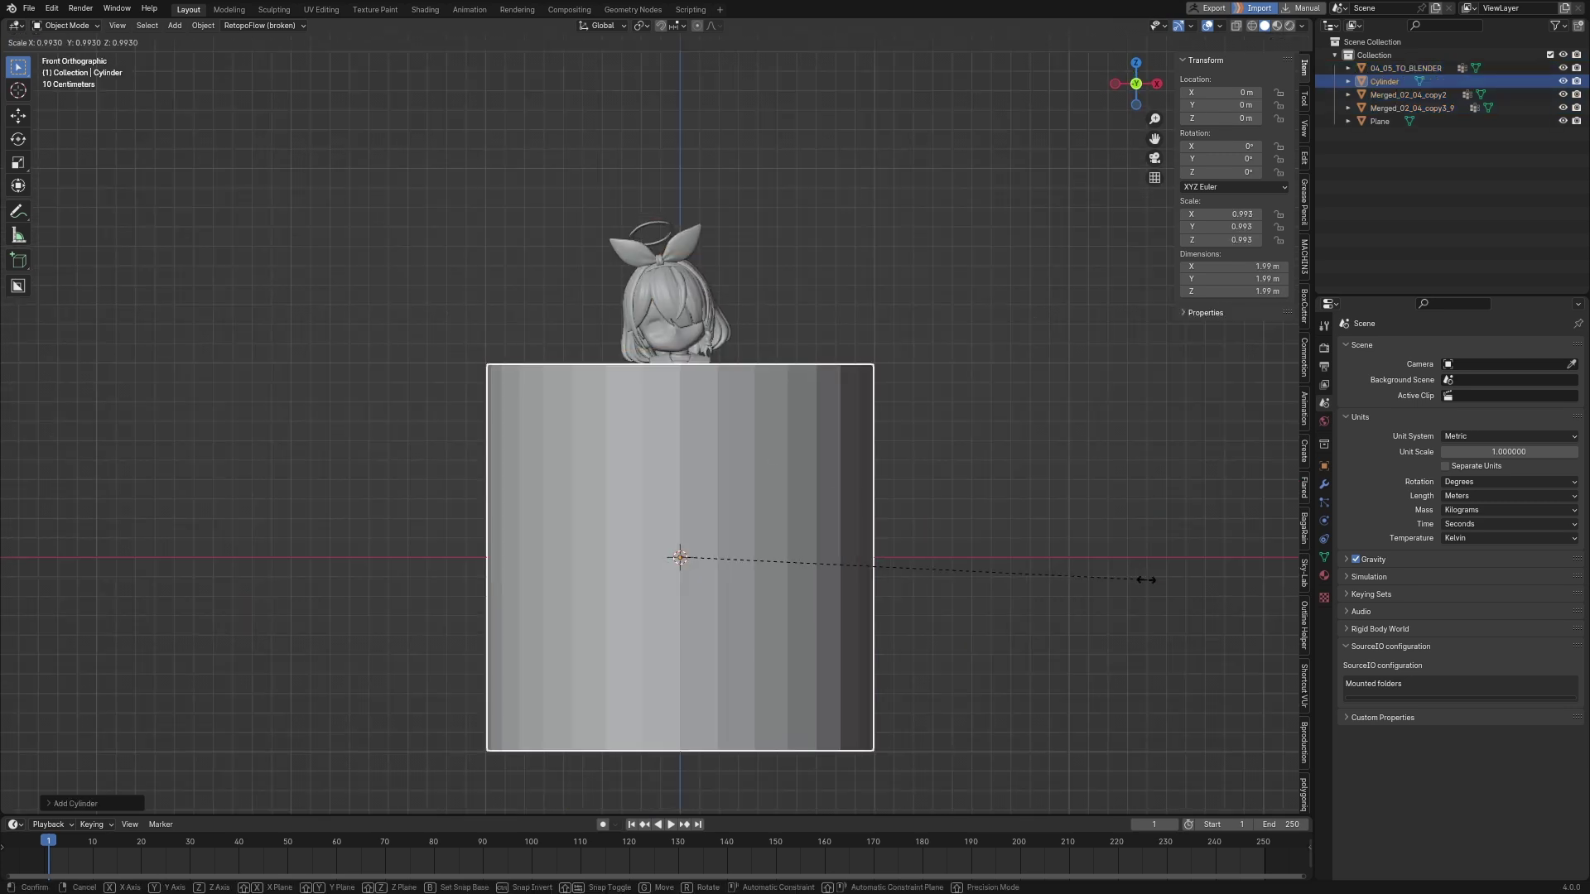
left_click(770, 568)
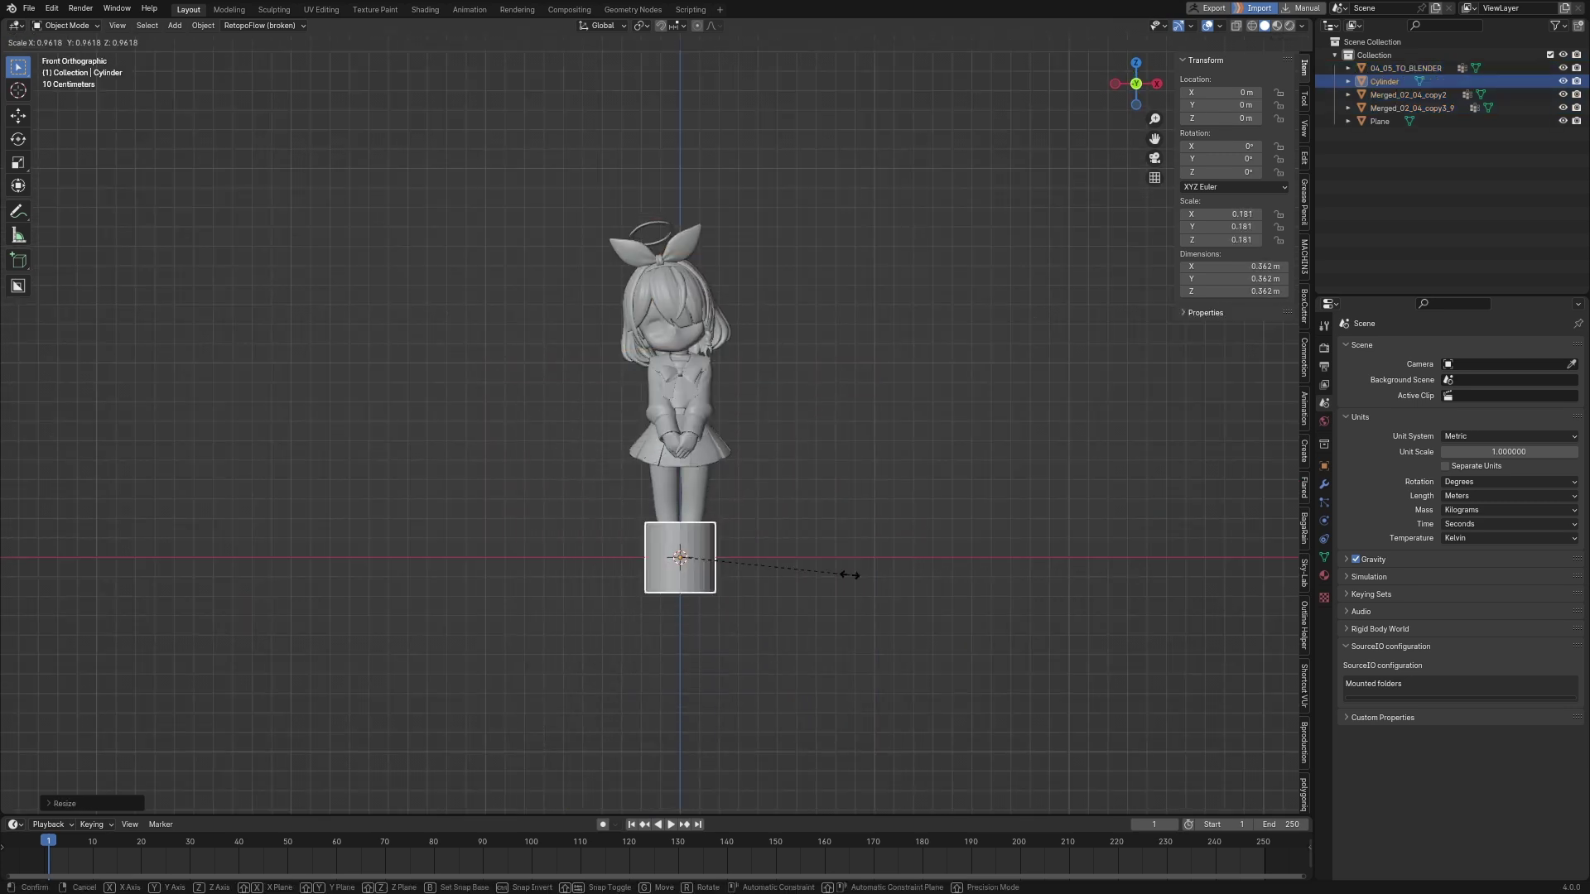
scroll(846, 579, "up", 2)
scroll(833, 517, "up", 1)
Flatten the cylinder along Z and raise it to sit on the floor.
key("s")
key("z")
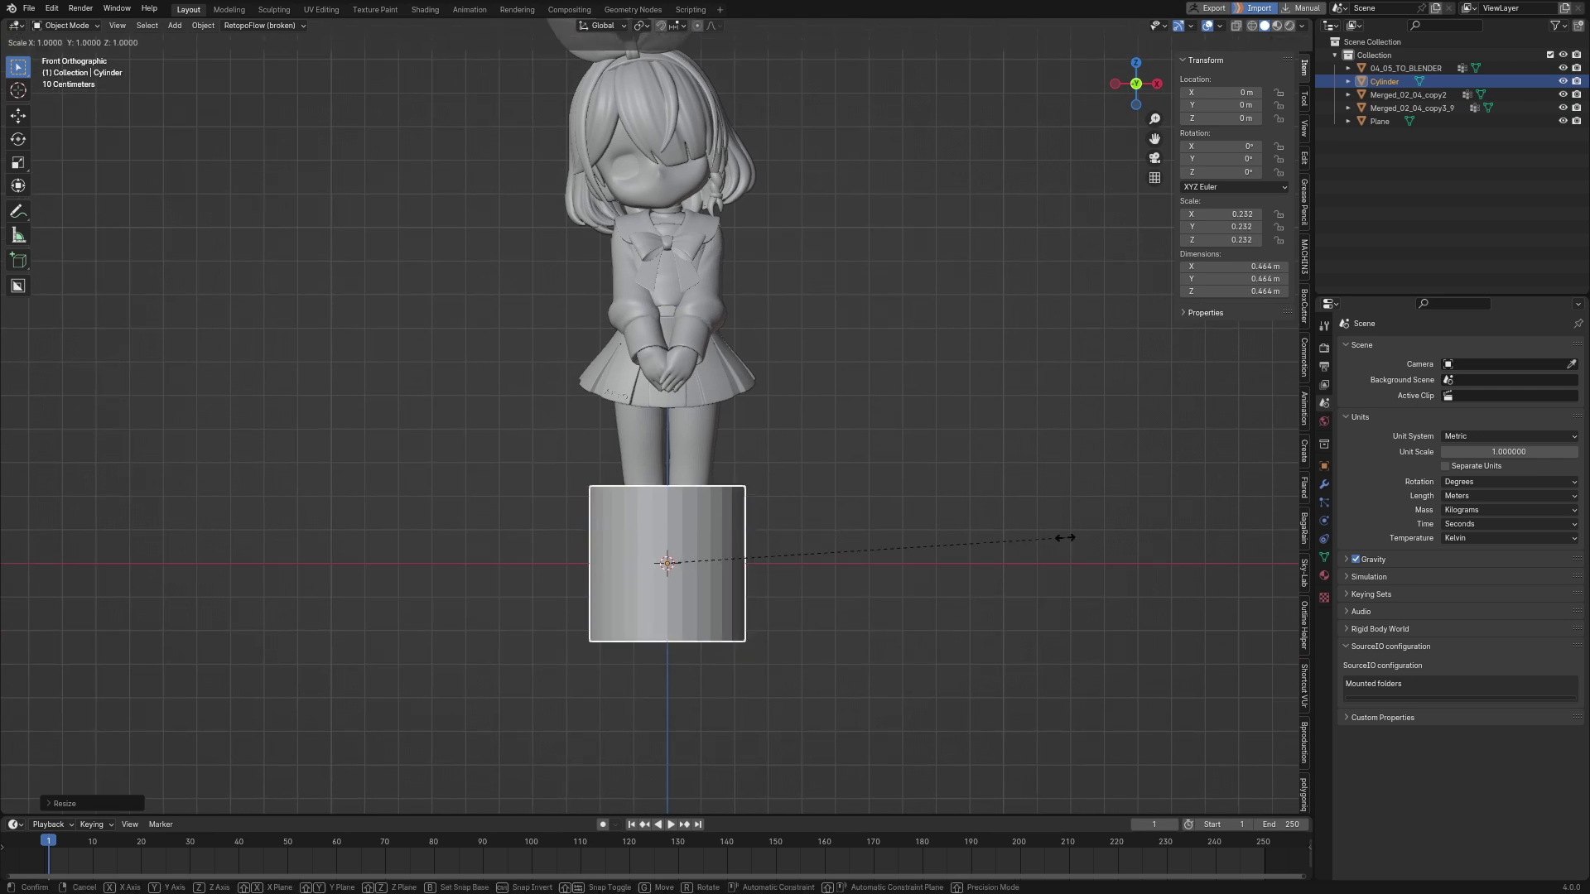
left_click(763, 563)
key("g")
key("z")
left_click(794, 539)
mouse_move(827, 454)
middle_mouse_down()
mouse_move(815, 494)
mouse_move(864, 500)
middle_mouse_up()
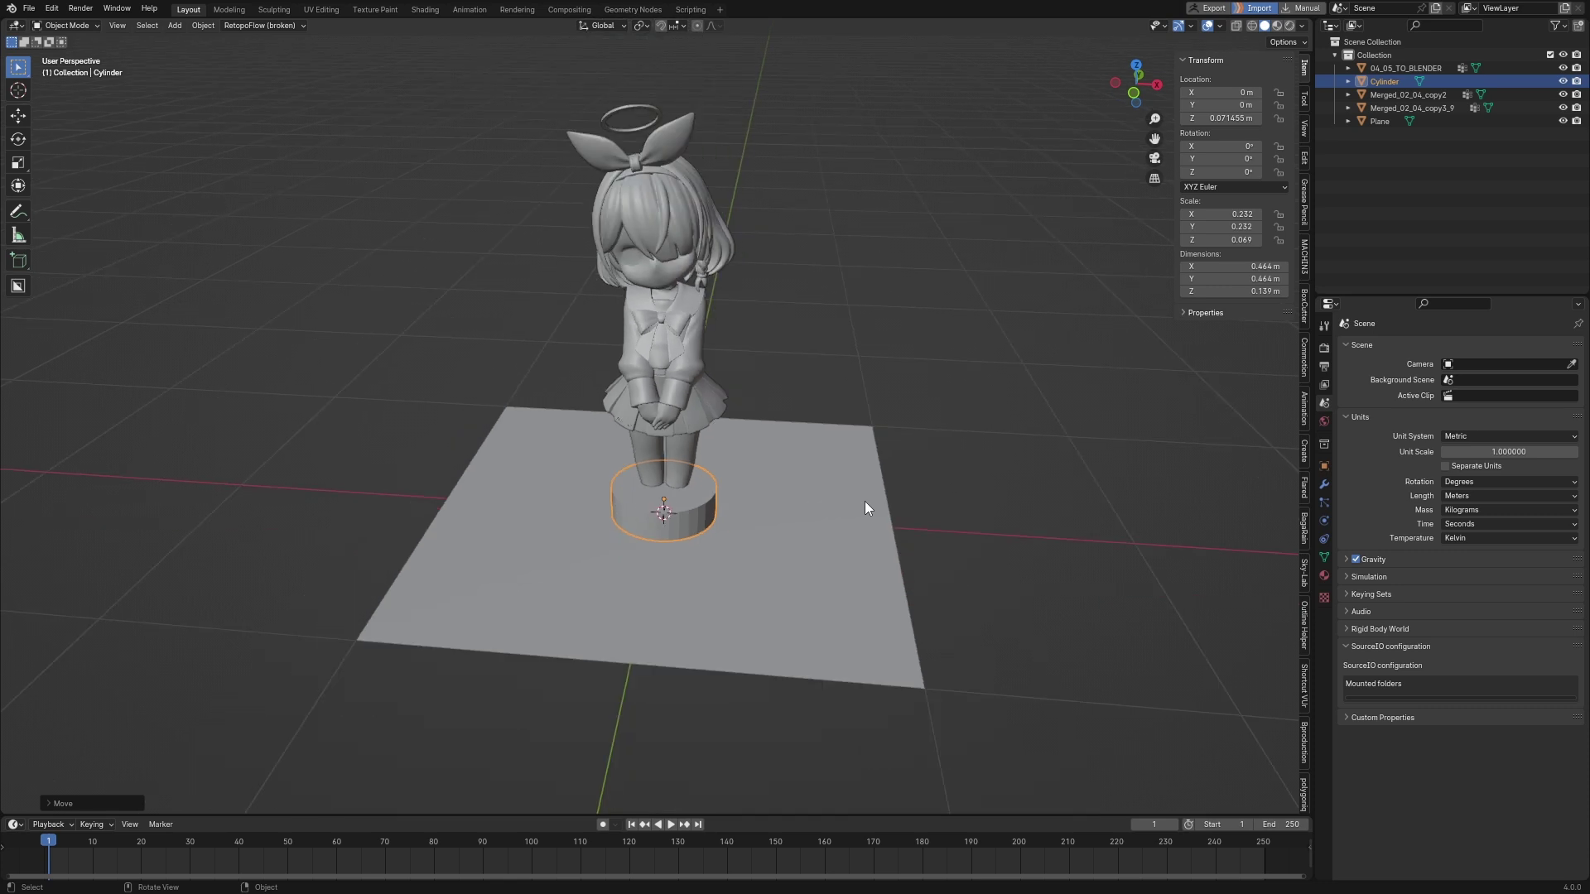
Lower the figure's three parts along Z onto the cylinder base.
left_click(1400, 68)
left_click(1404, 94)
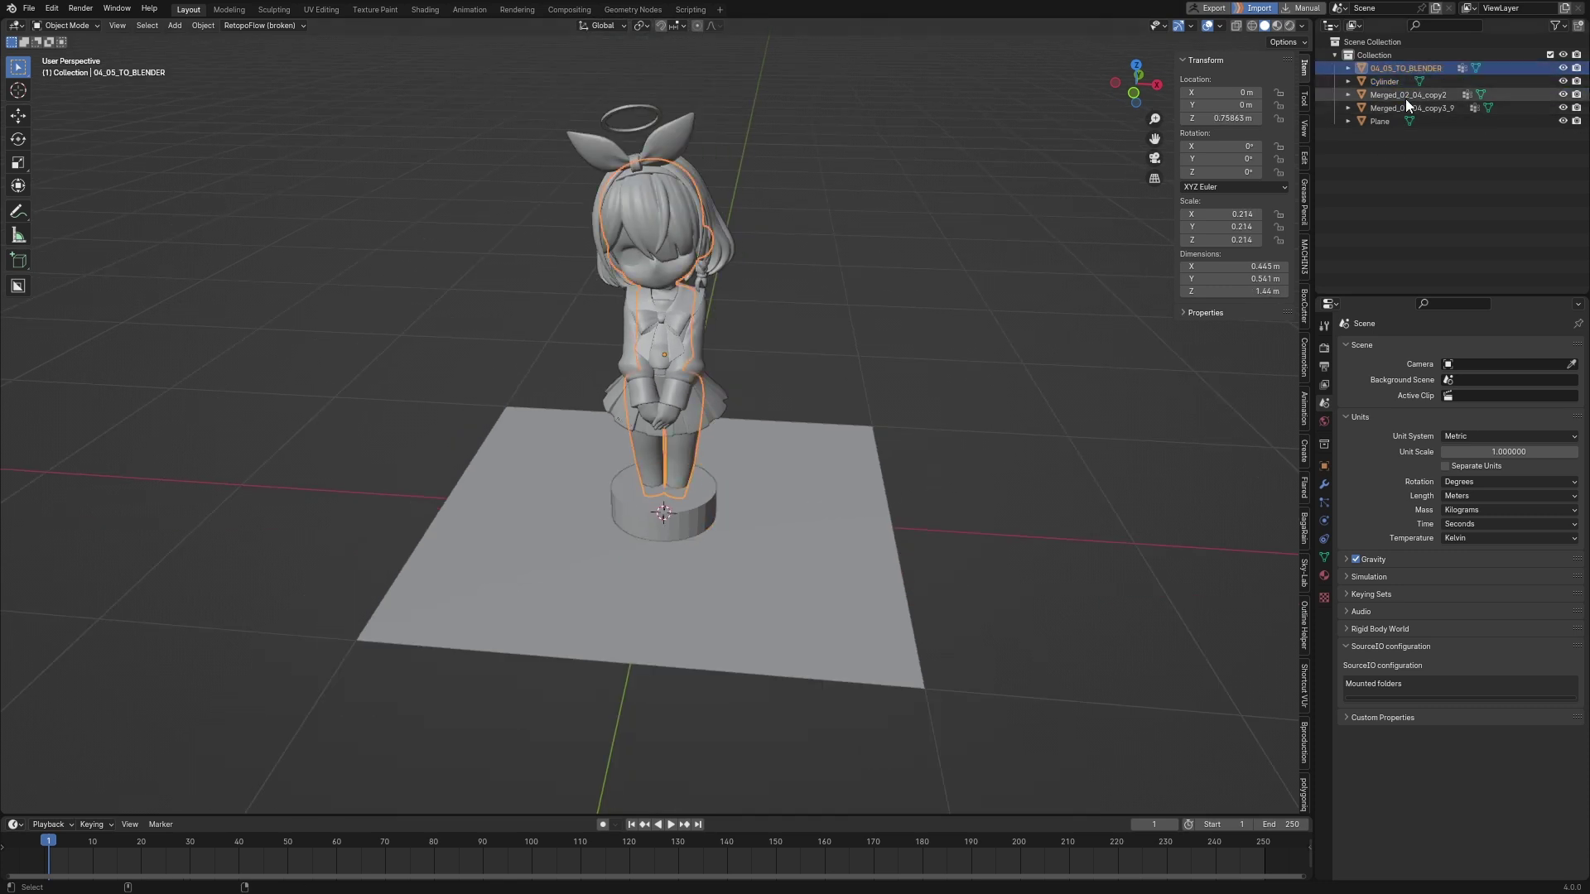
key("KP_7")
key("KP_Decimal")
key("KP_1")
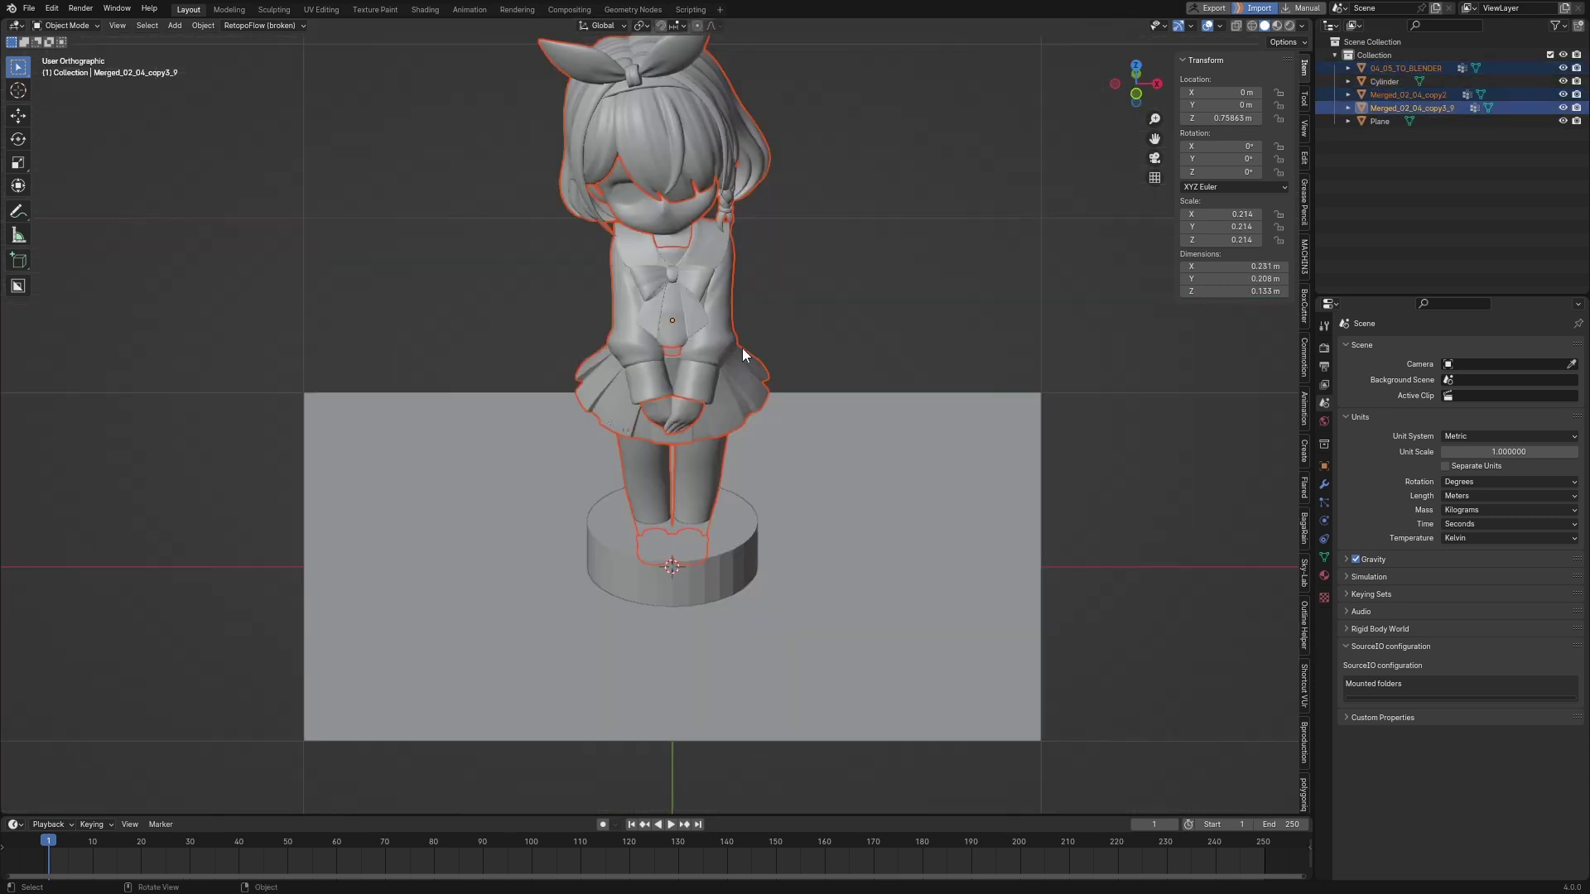
scroll(806, 470, "up", 3)
key("g")
key("z")
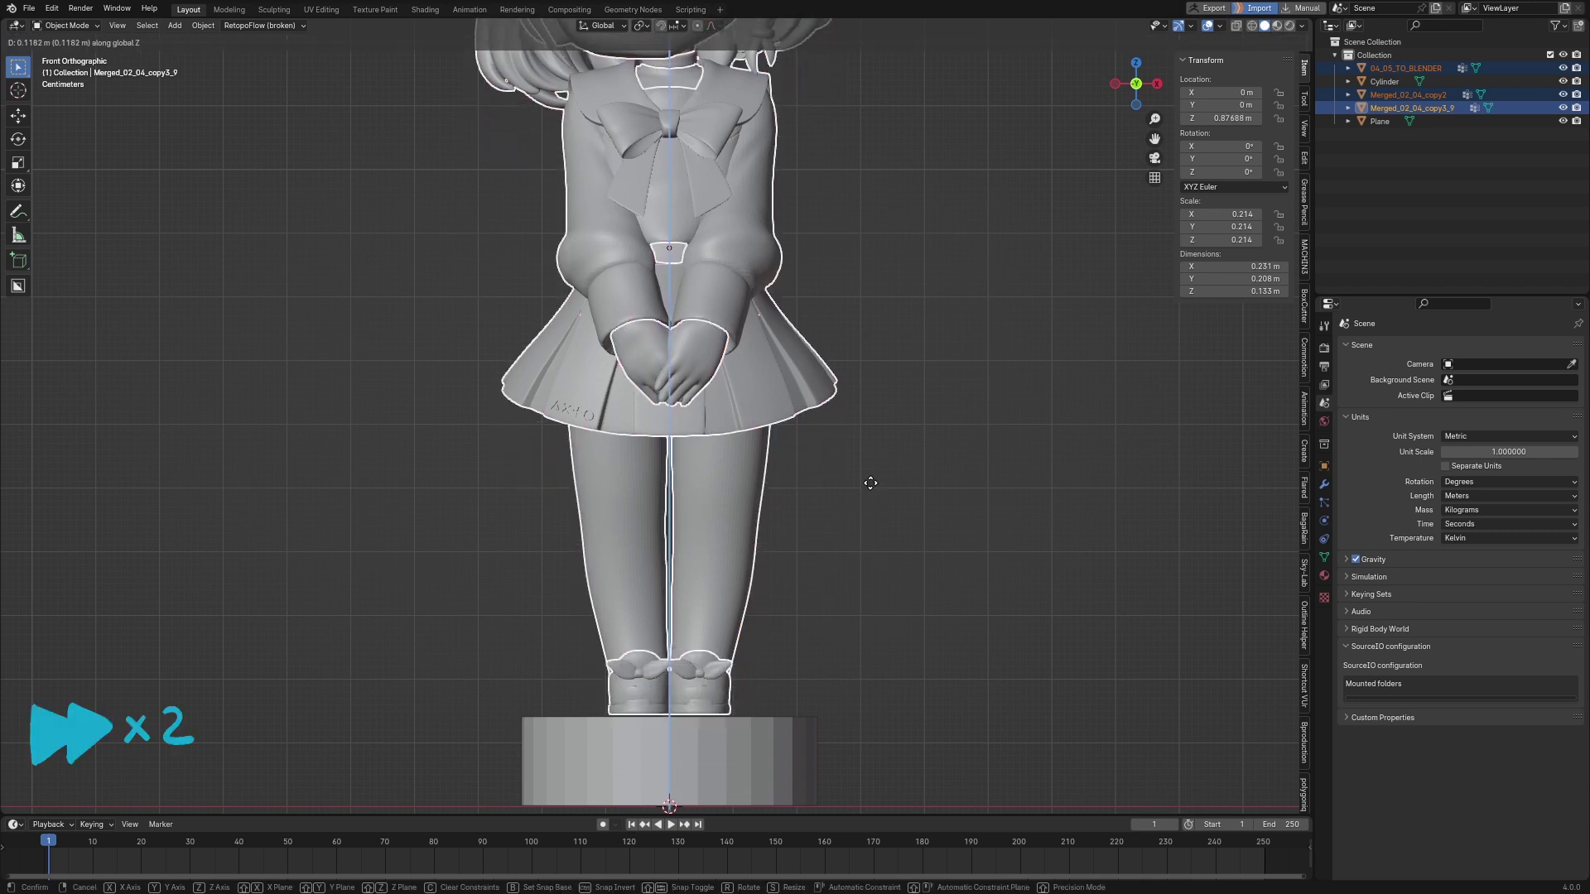
left_click(862, 493)
left_click(752, 739)
middle_click_drag(752, 738, 867, 474)
Apply the cylinder's scale and bevel its top rim.
key("ctrl+a")
left_click(811, 500)
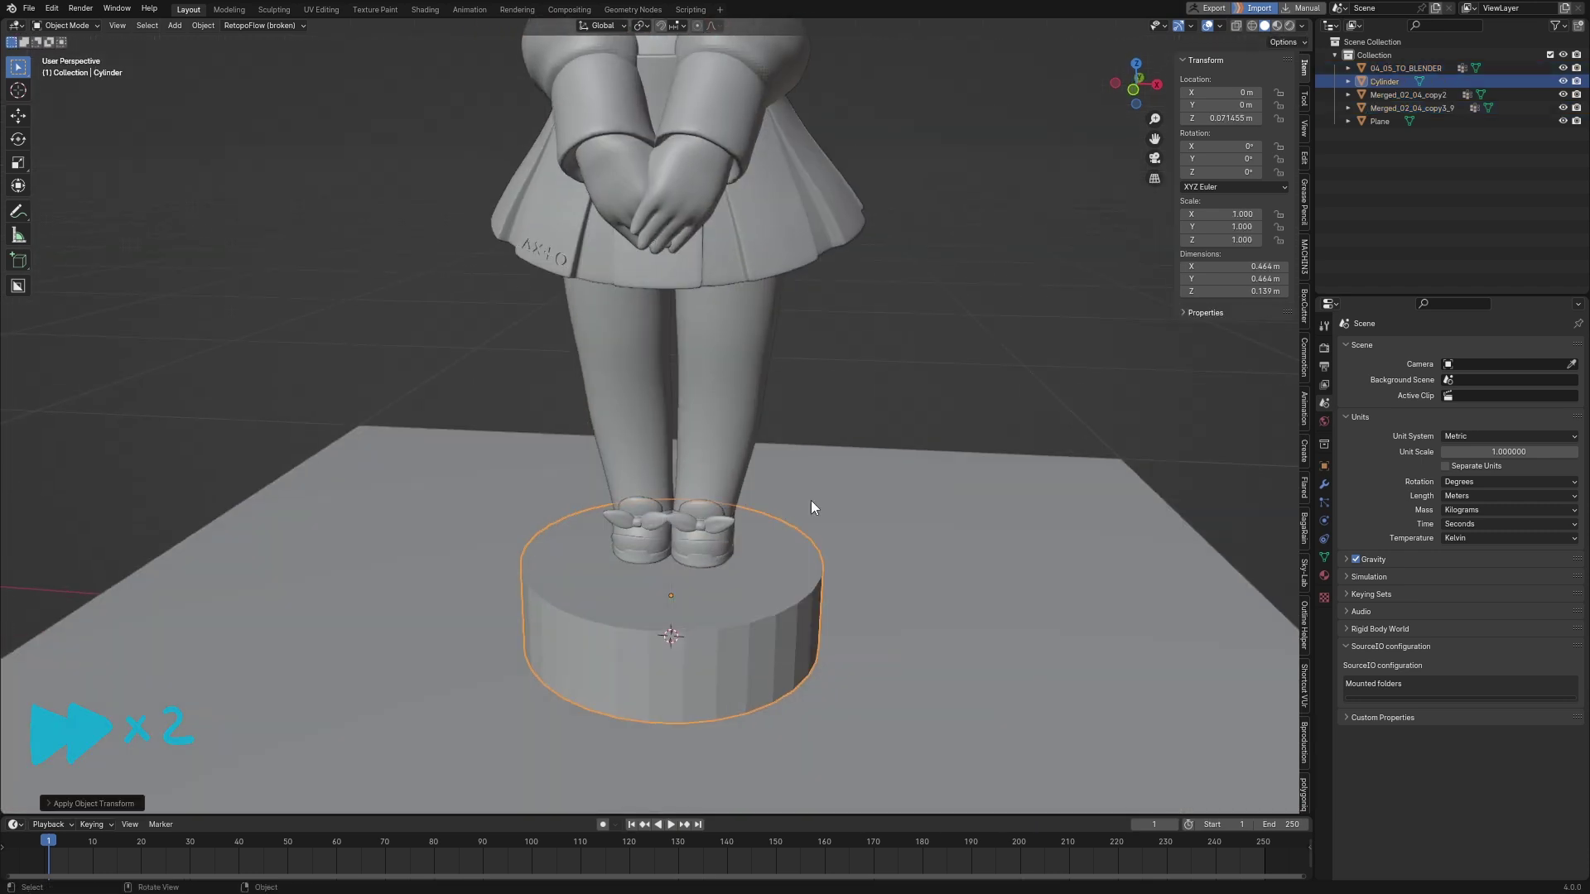
key("Tab")
key("ctrl+b")
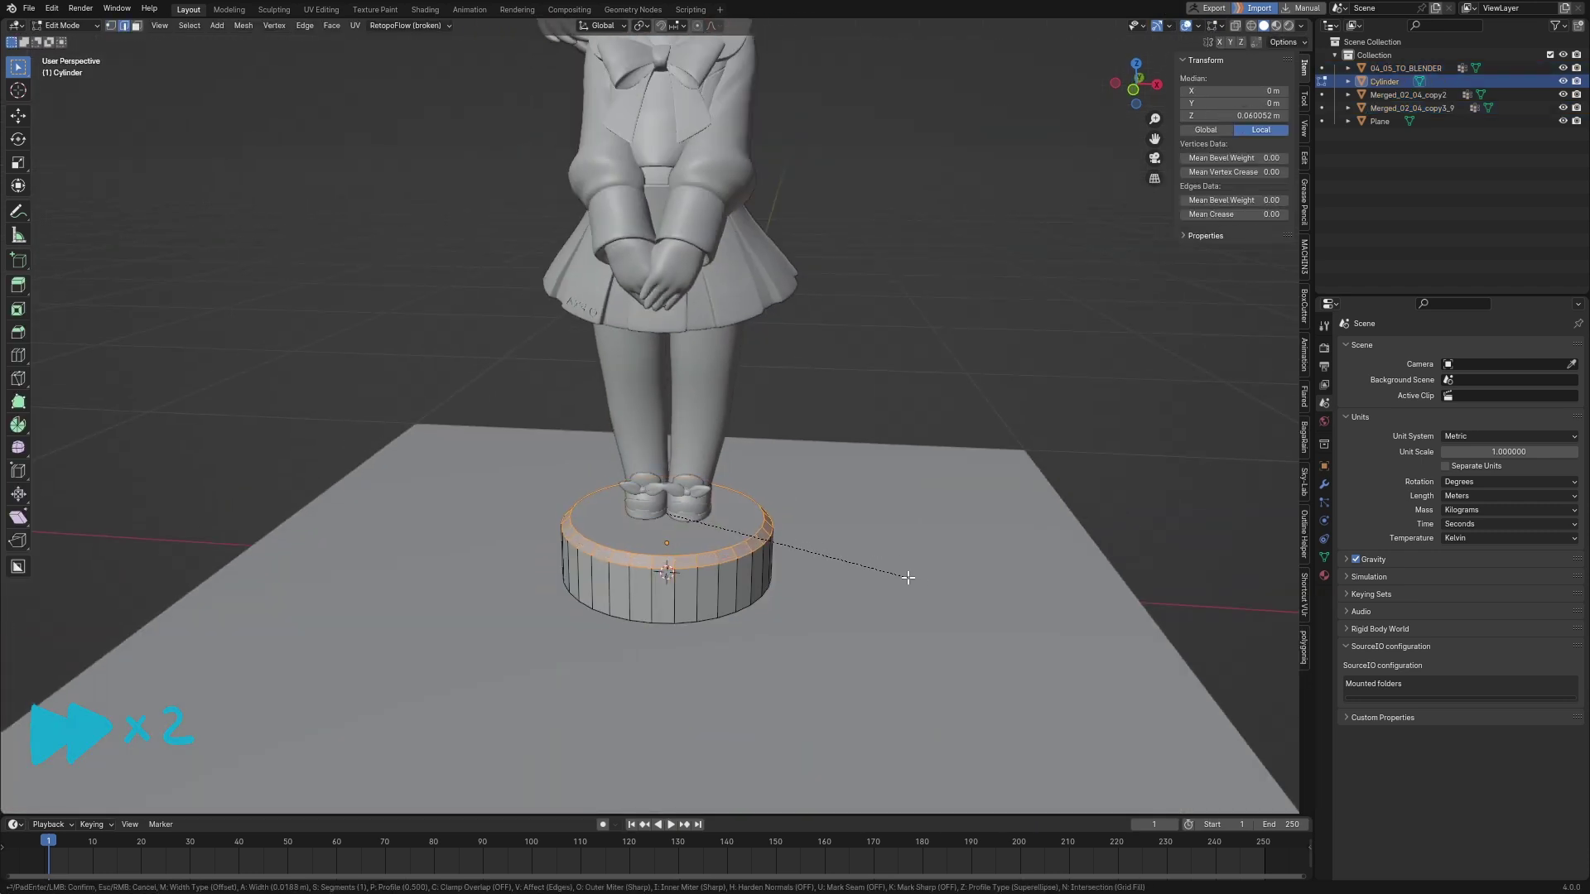
left_click(934, 586)
Shade the bevelled cylinder base smooth.
middle_click_drag(834, 560, 750, 576)
key("Tab")
middle_click_drag(911, 521, 966, 586)
right_click(711, 552)
left_click(711, 552)
scroll(828, 451, "down", 5)
Select the floor plane and view it from the top.
key("KP_1")
mouse_move(763, 439)
middle_mouse_down()
mouse_move(752, 520)
mouse_move(769, 505)
middle_mouse_up()
left_click(747, 522)
key("KP_7")
scroll(760, 494, "down", 3)
Enlarge the floor plane and stretch it wider along X.
key("s")
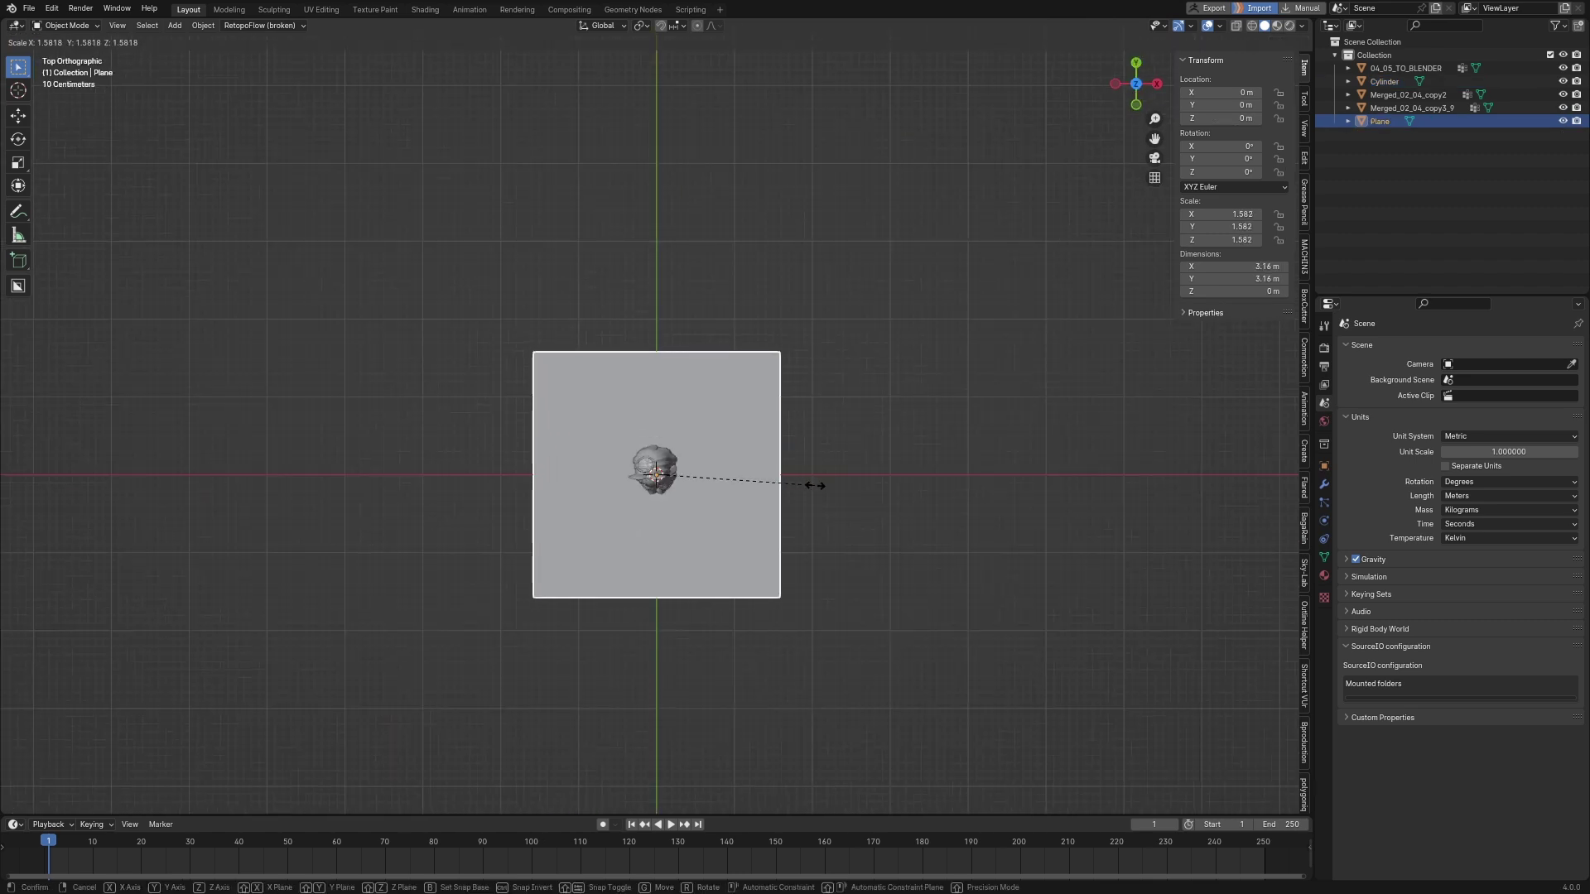
left_click(819, 485)
key("s")
key("x")
left_click(878, 483)
mouse_move(878, 482)
middle_mouse_down()
mouse_move(752, 507)
mouse_move(828, 469)
mouse_move(909, 467)
middle_mouse_up()
Extrude the plane's back edge straight up along Z to form a wall.
key("Tab")
left_click(793, 452)
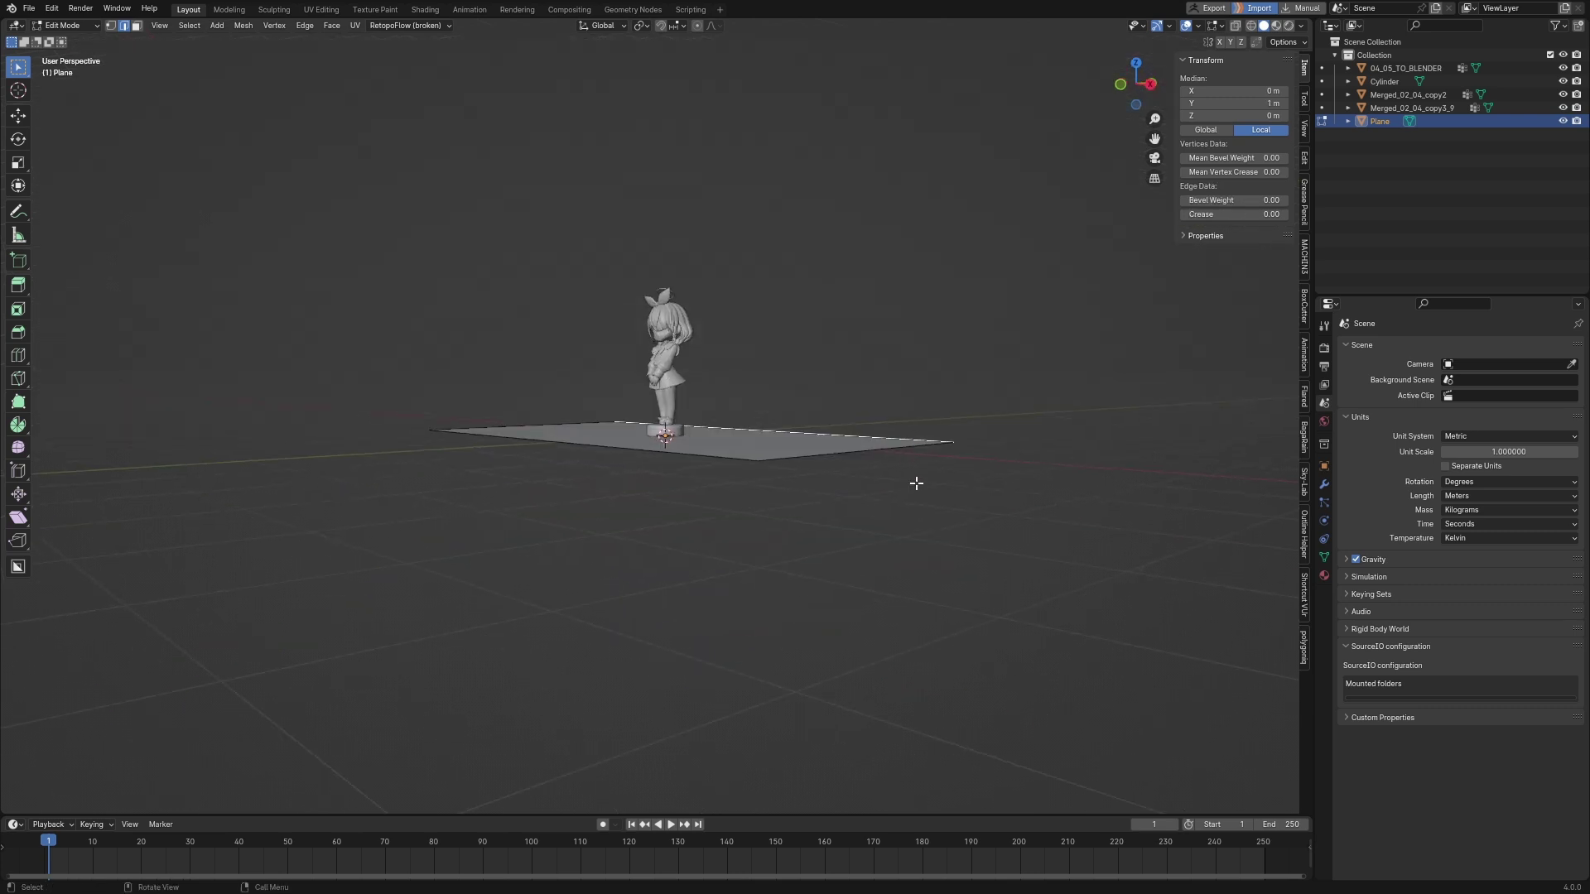
middle_click_drag(820, 373, 897, 433)
key("e")
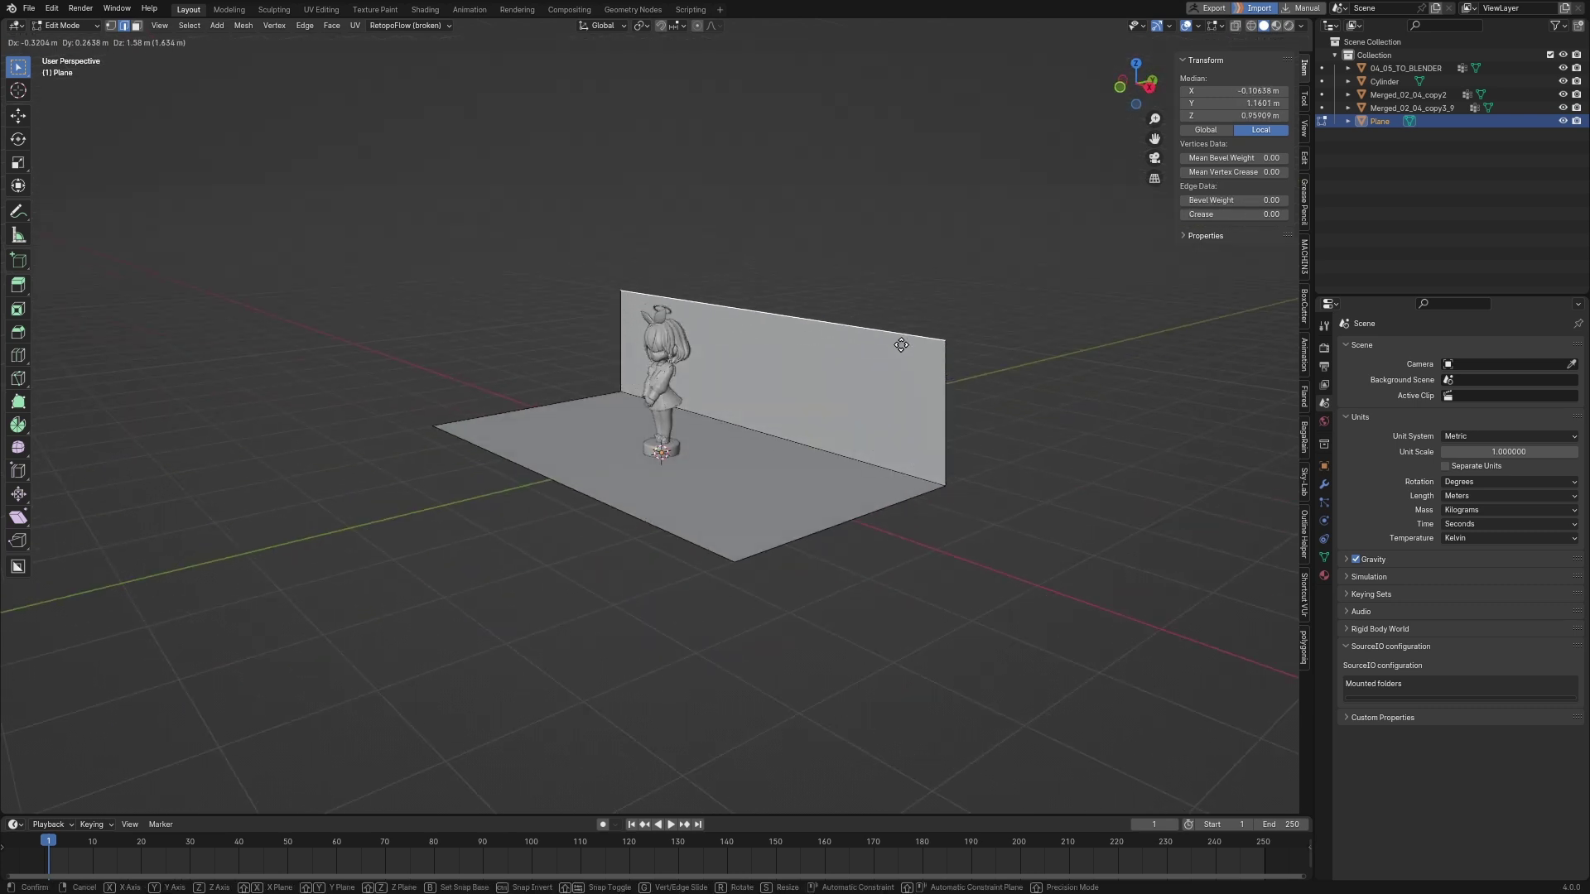
right_click(901, 344)
key("g")
key("z")
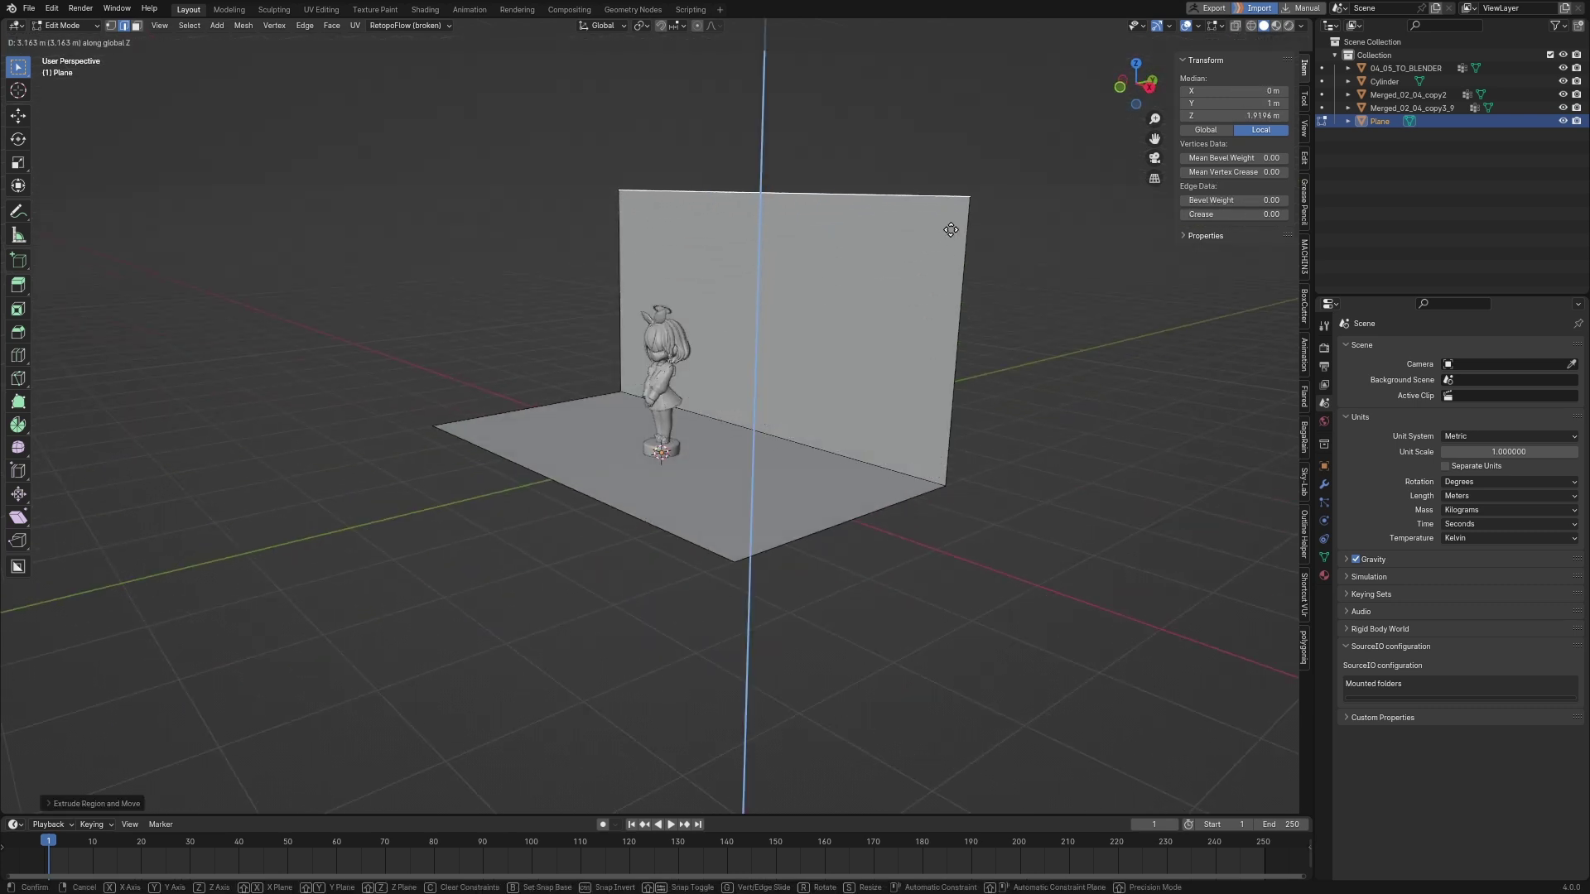
left_click(951, 238)
Bevel the floor-to-wall corner edge into a rounded sweep.
middle_click_drag(950, 237, 884, 448)
left_click(861, 451)
key("ctrl+b")
left_click(952, 495)
scroll(835, 468, "up", 1)
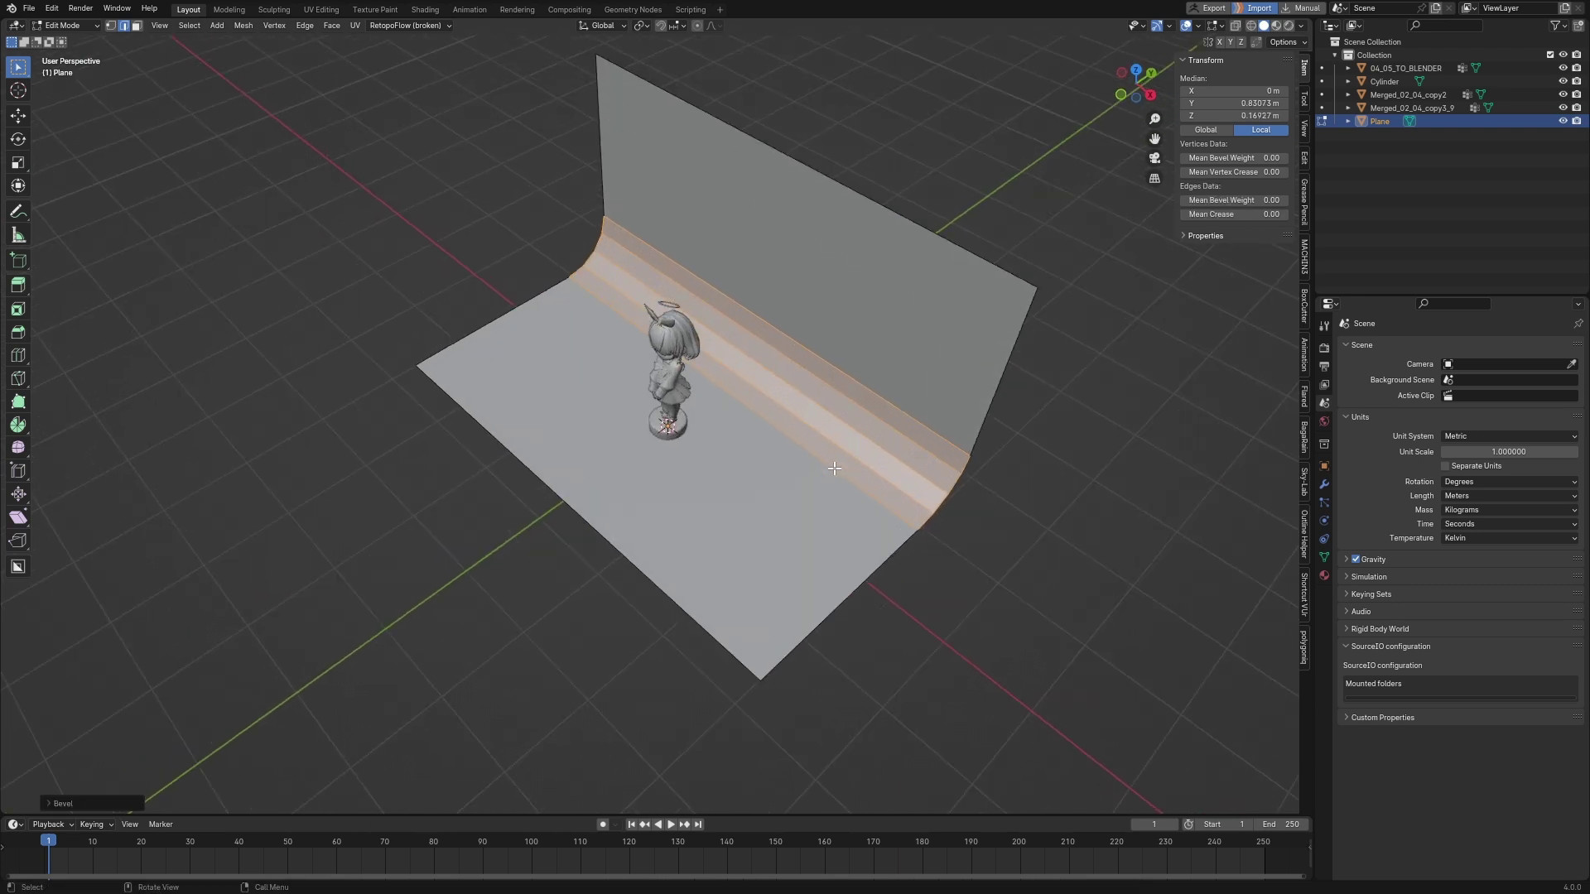
key("Tab")
Scale up the backdrop, shift it back along Y, and shade it smooth.
key("KP_7")
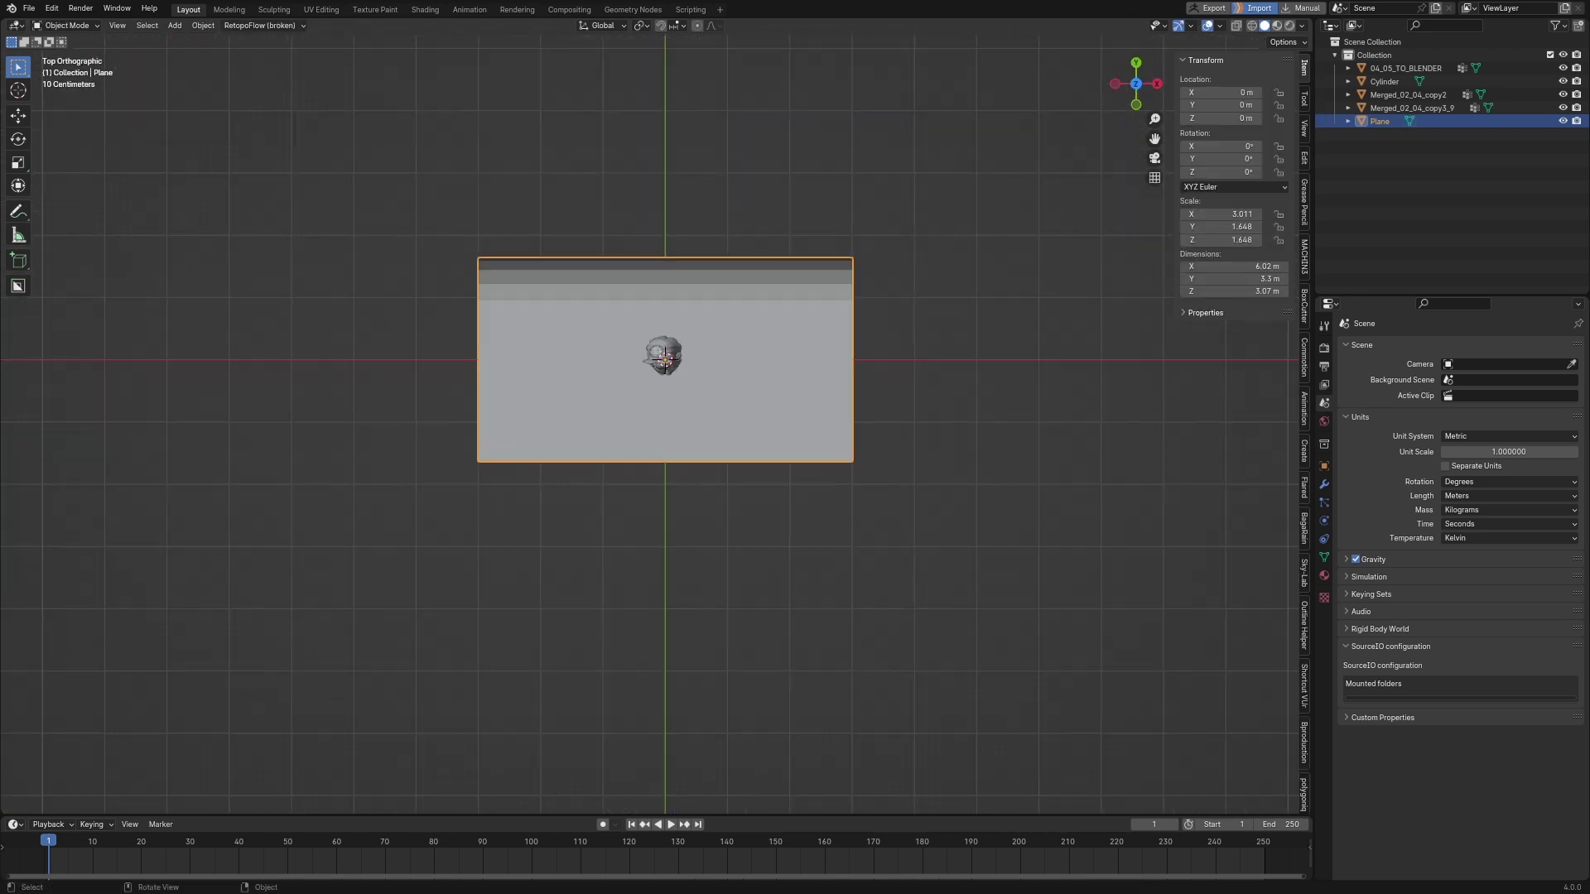
key("s")
left_click(908, 484)
key("g")
key("y")
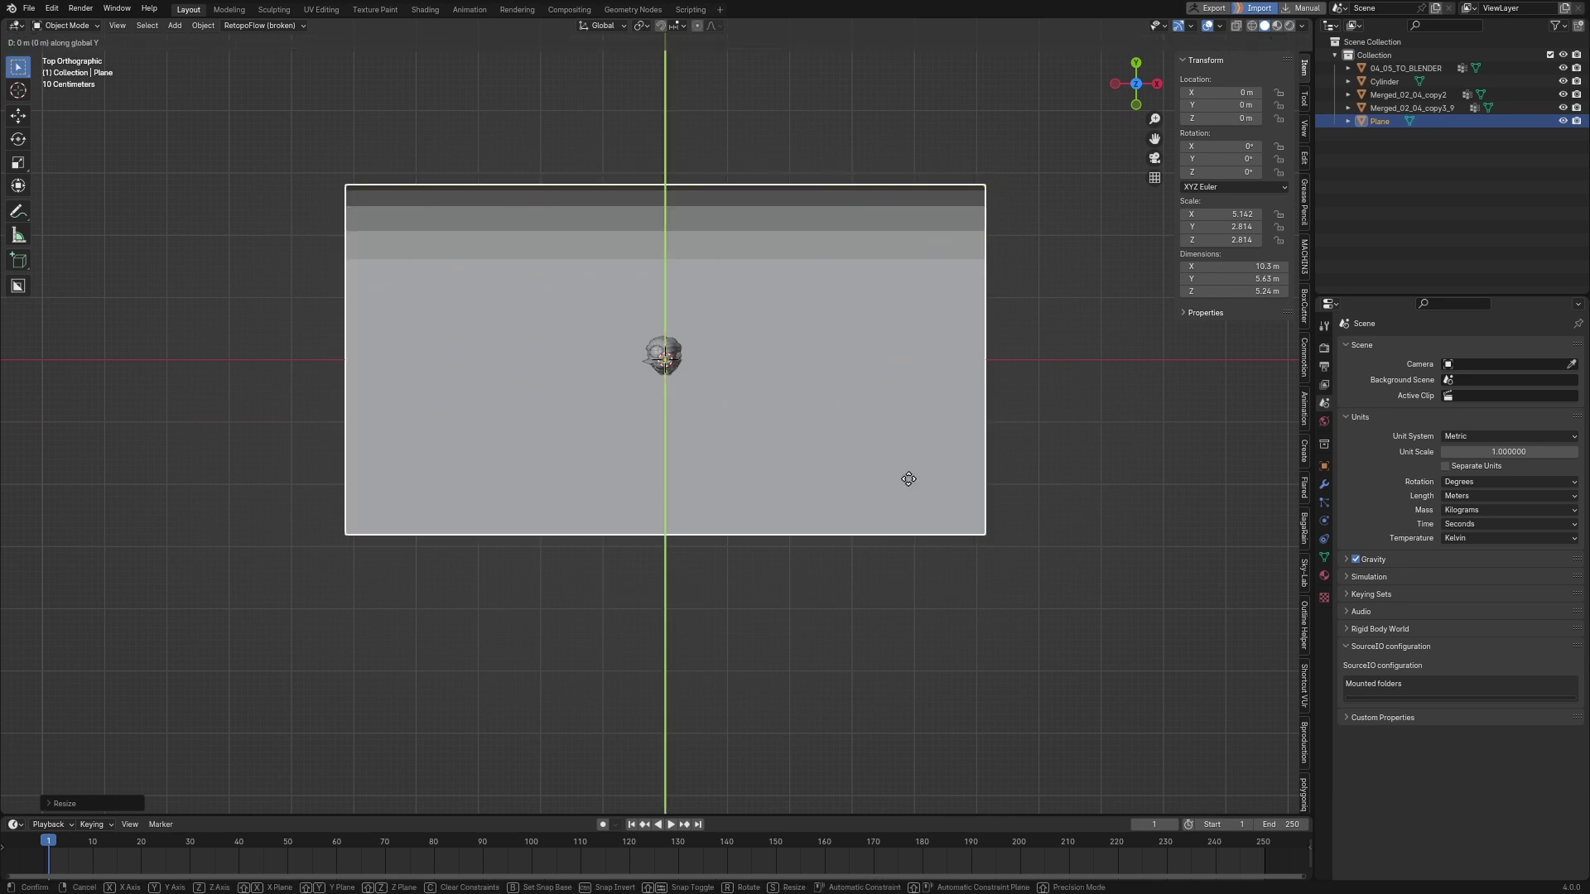
left_click(906, 416)
mouse_move(907, 416)
middle_mouse_down()
mouse_move(846, 455)
mouse_move(840, 428)
middle_mouse_up()
right_click(824, 446)
left_click(823, 445)
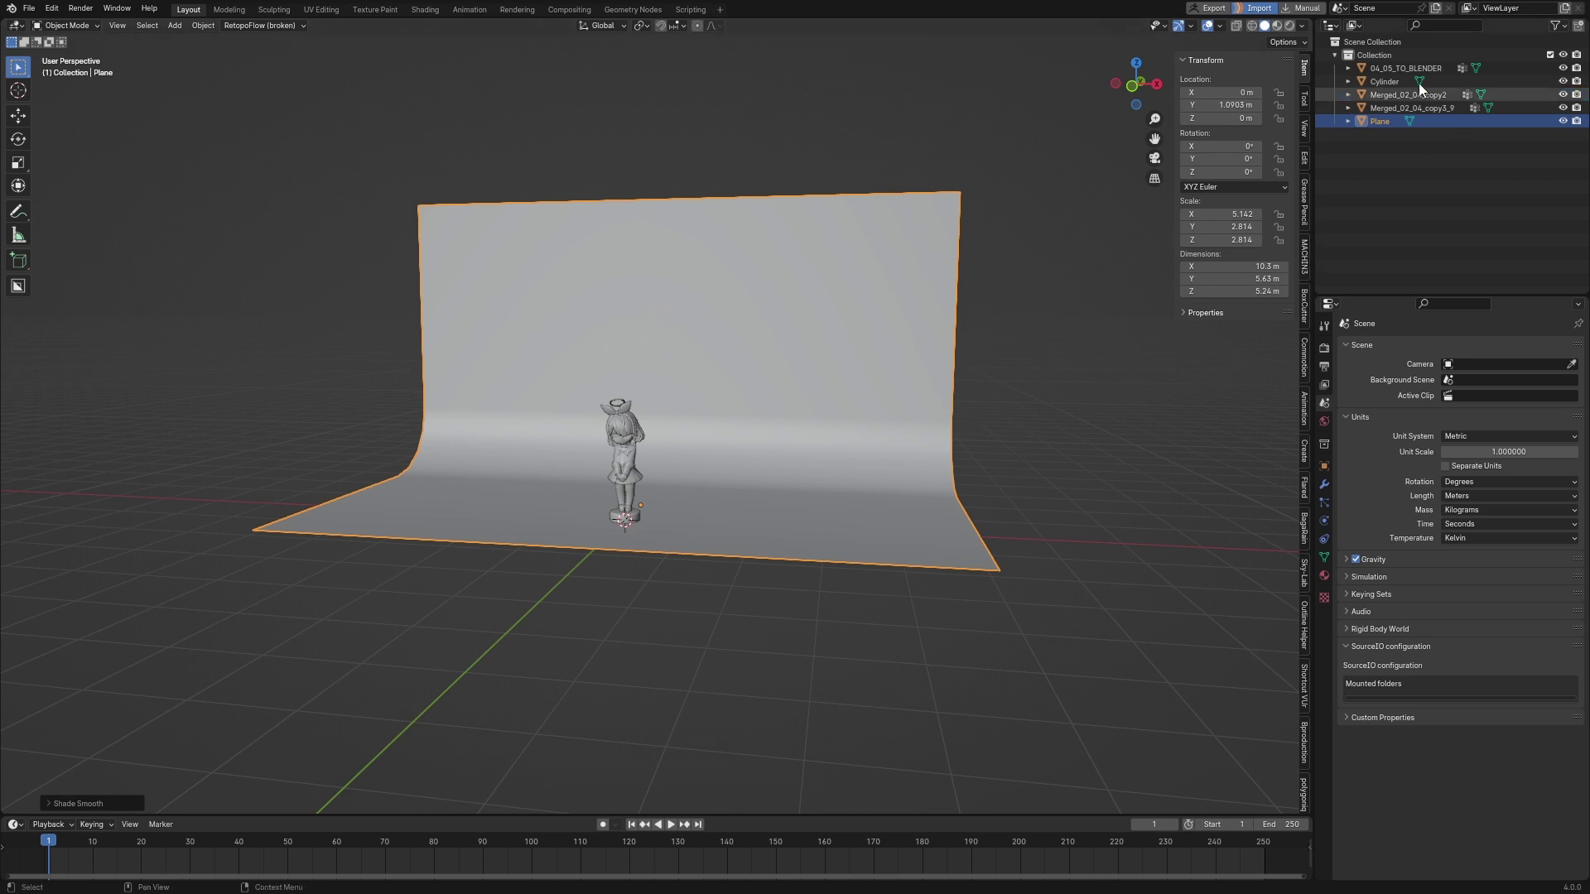
Move the Cylinder into the Scene Collection and rename 04_05_TO_BLENDER to 'ARONA COLOR'.
left_click_drag(1379, 82, 1379, 45)
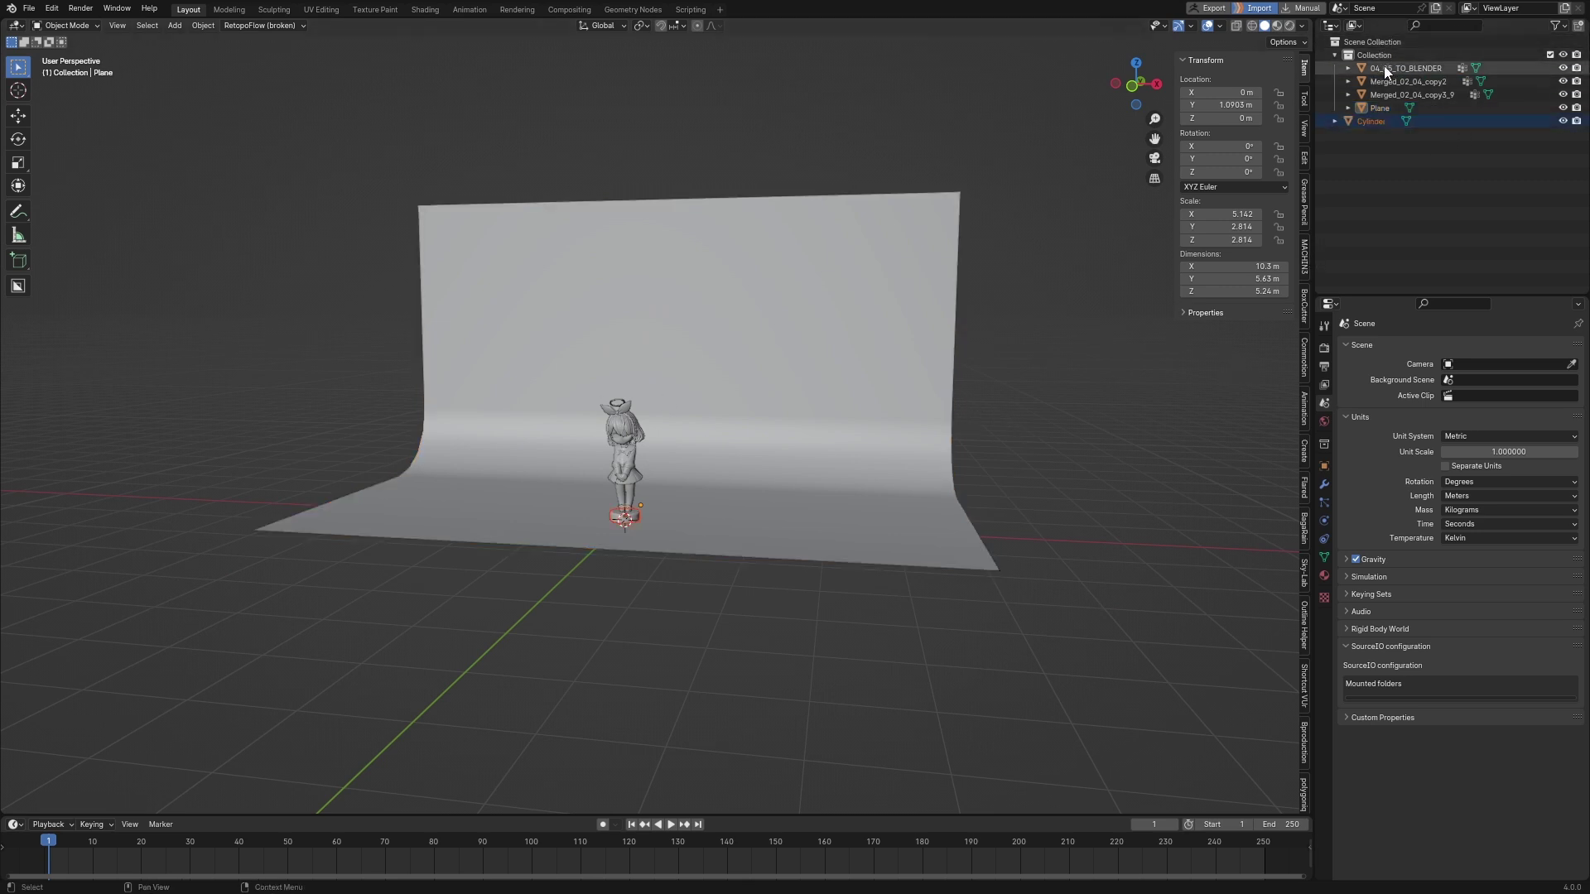
left_click(1366, 121)
left_click(1390, 67)
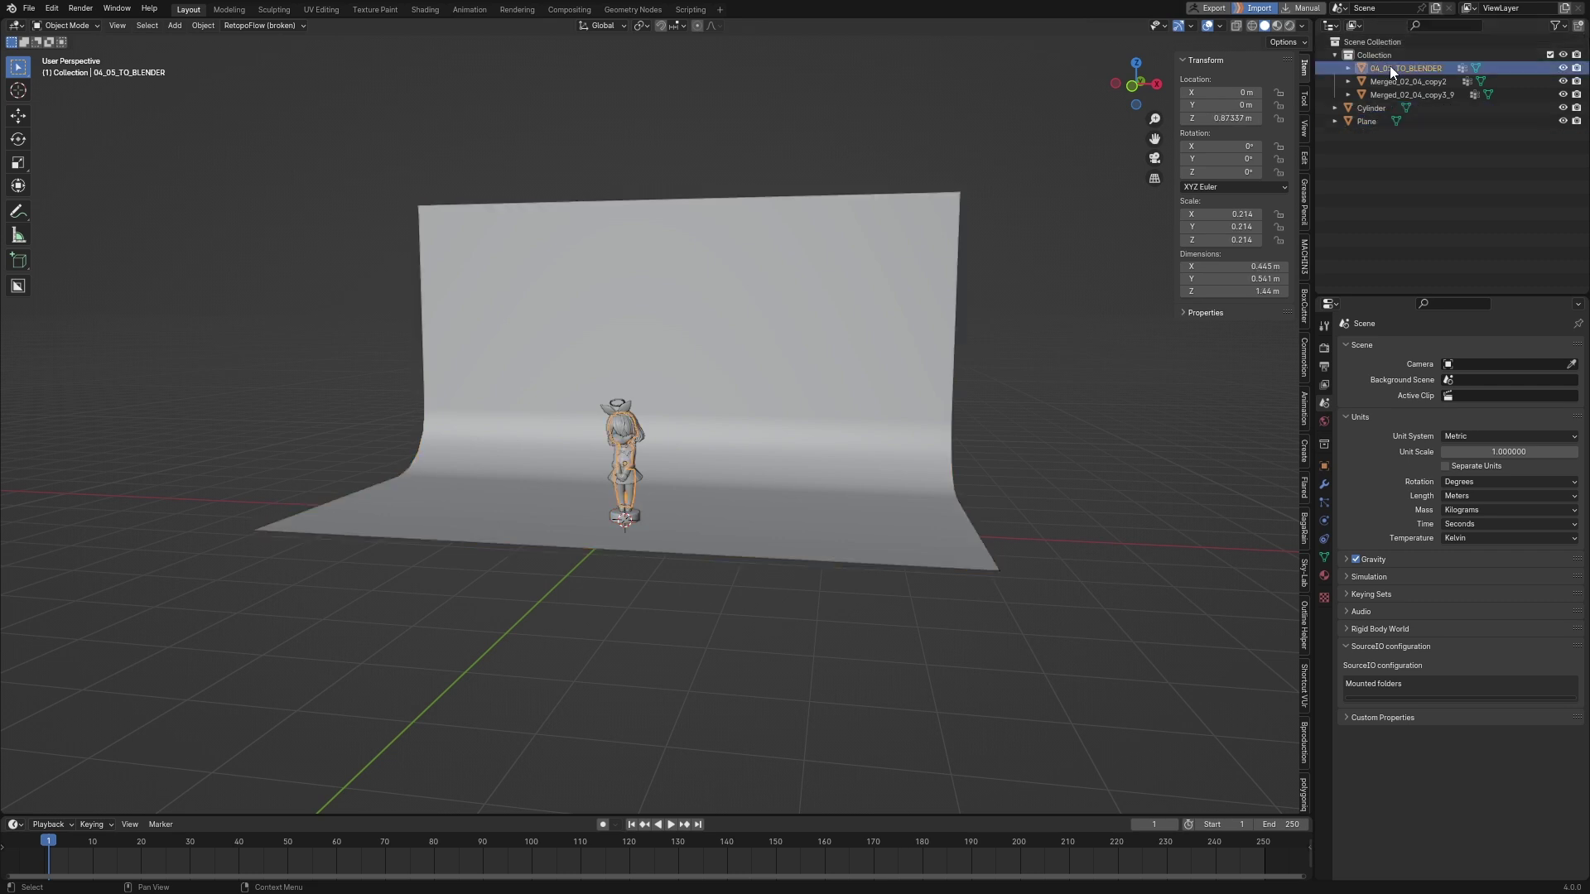
key("KP_Decimal")
key("KP_1")
double_click(1397, 67)
type("ARONA COLOR")
key("Return")
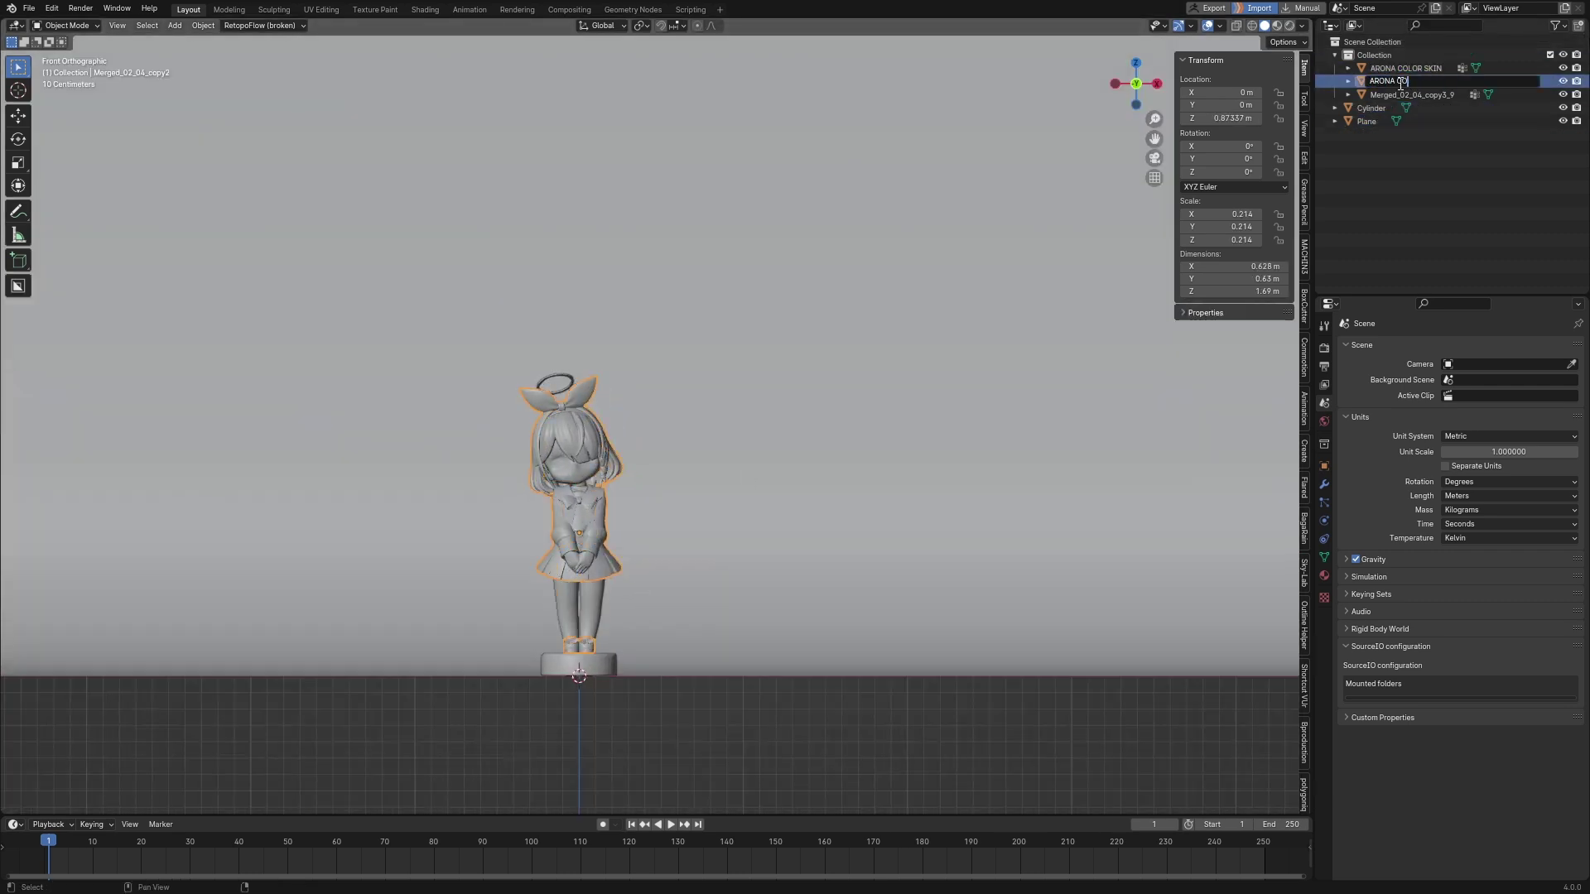
Apply scale to the three ARONA figure parts so they read 1.000.
left_click(1379, 81)
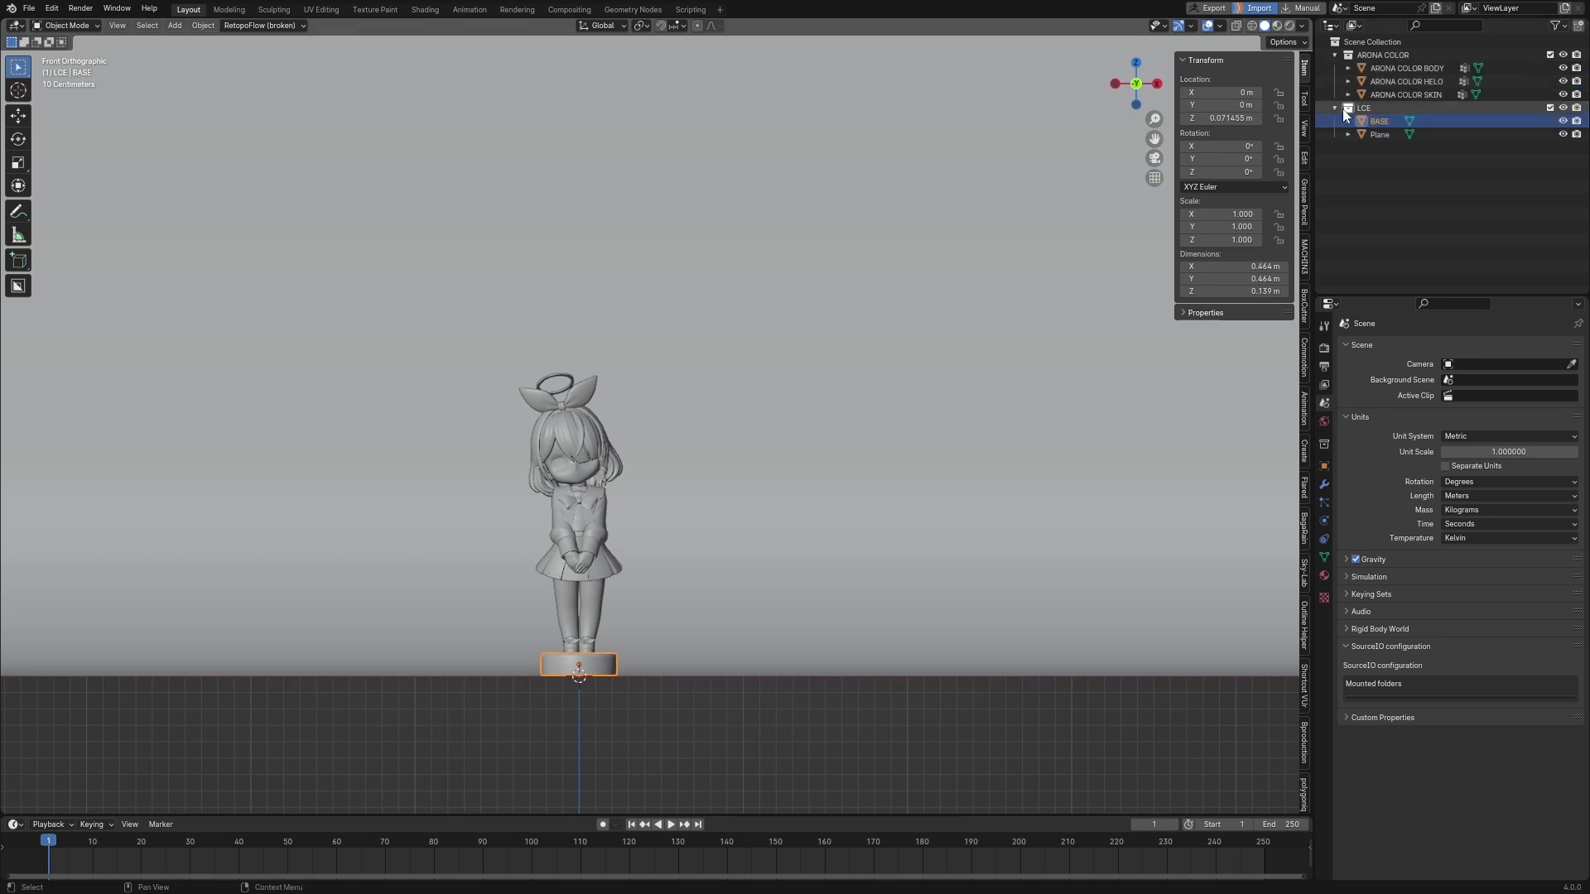
left_click(1398, 68)
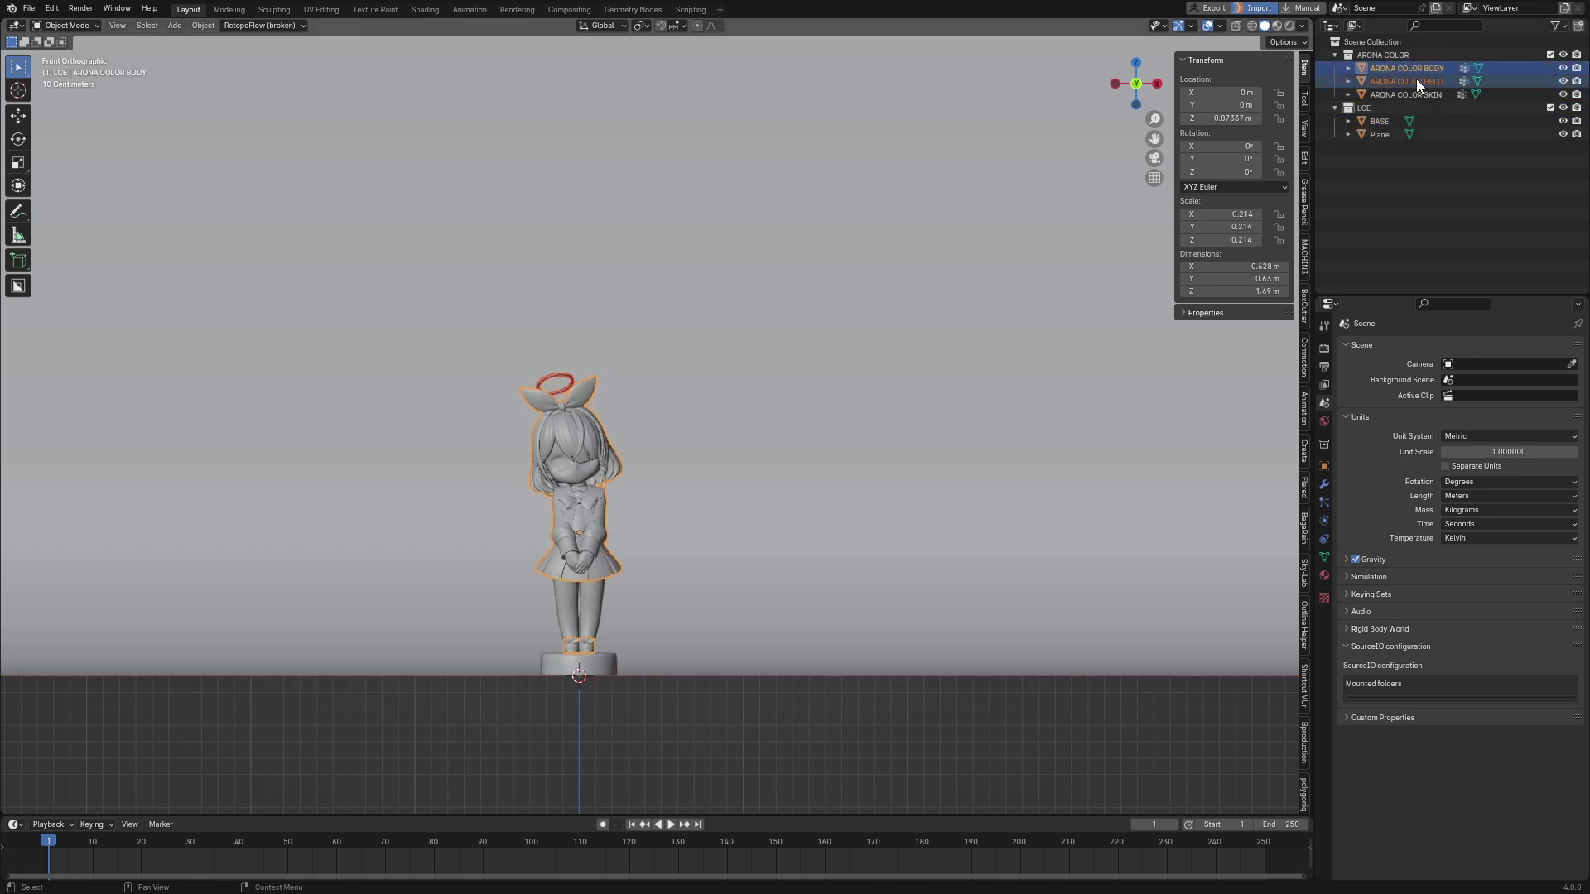
left_click(1413, 93, "shift")
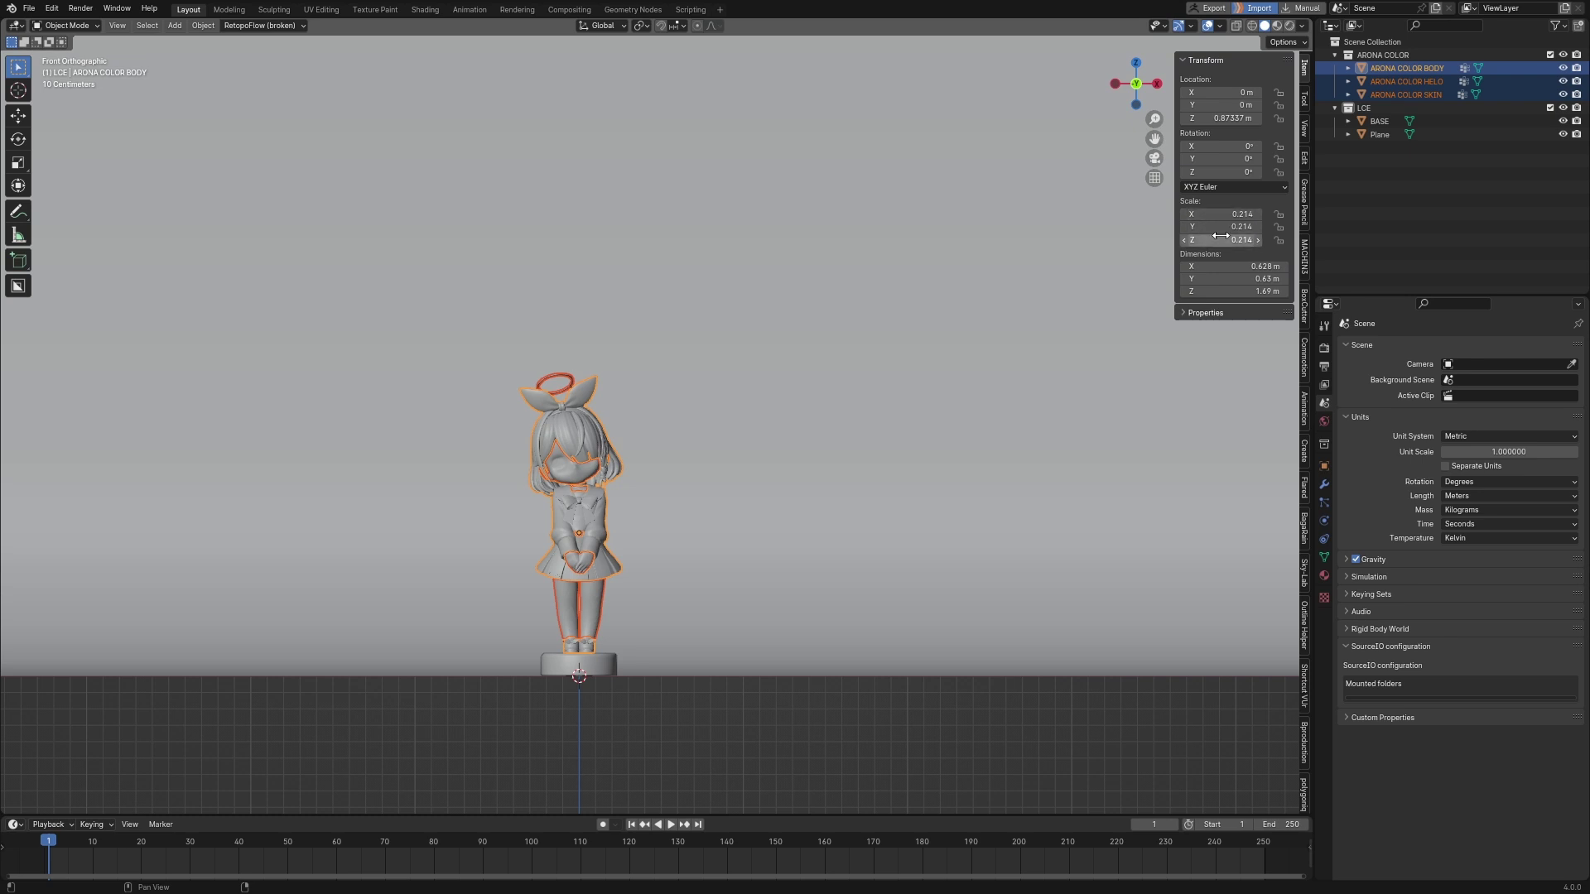
key("ctrl+a")
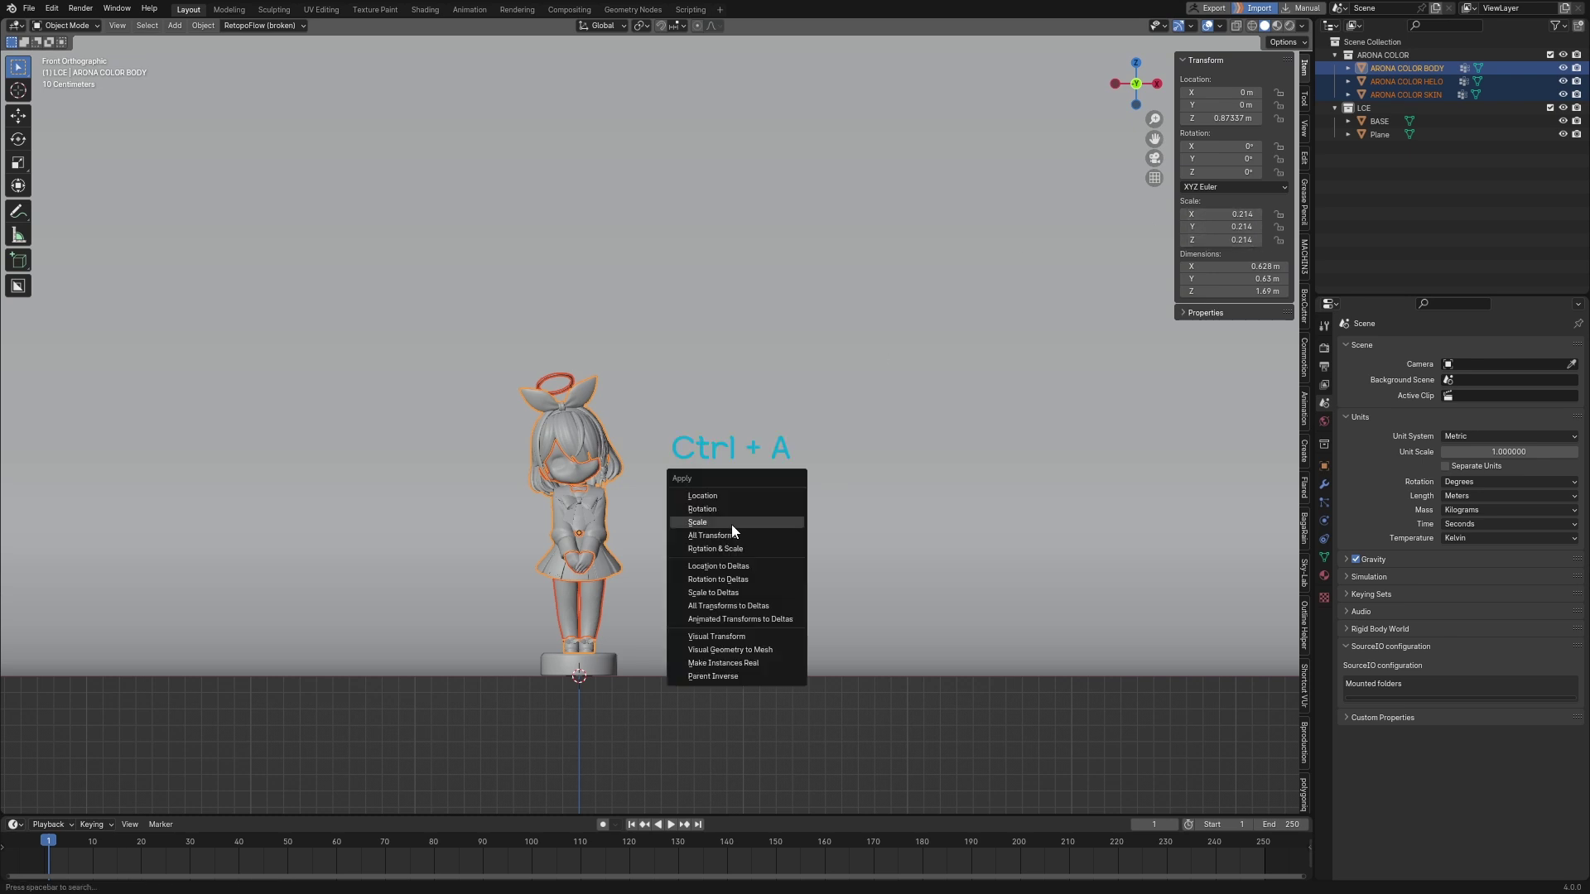
left_click(712, 524)
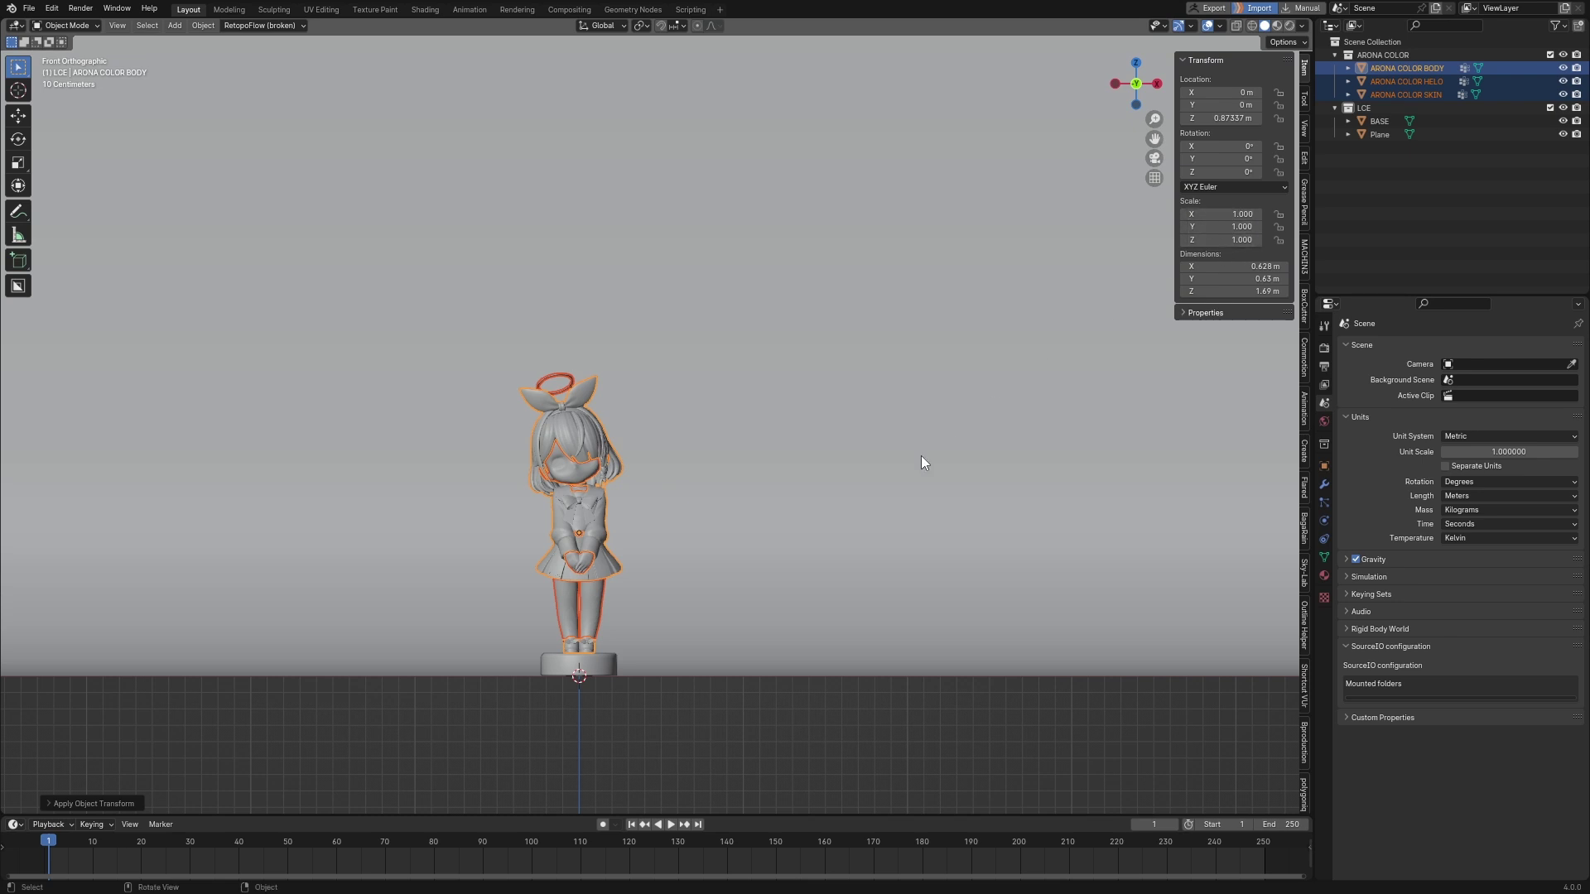
scroll(848, 496, "down", 5)
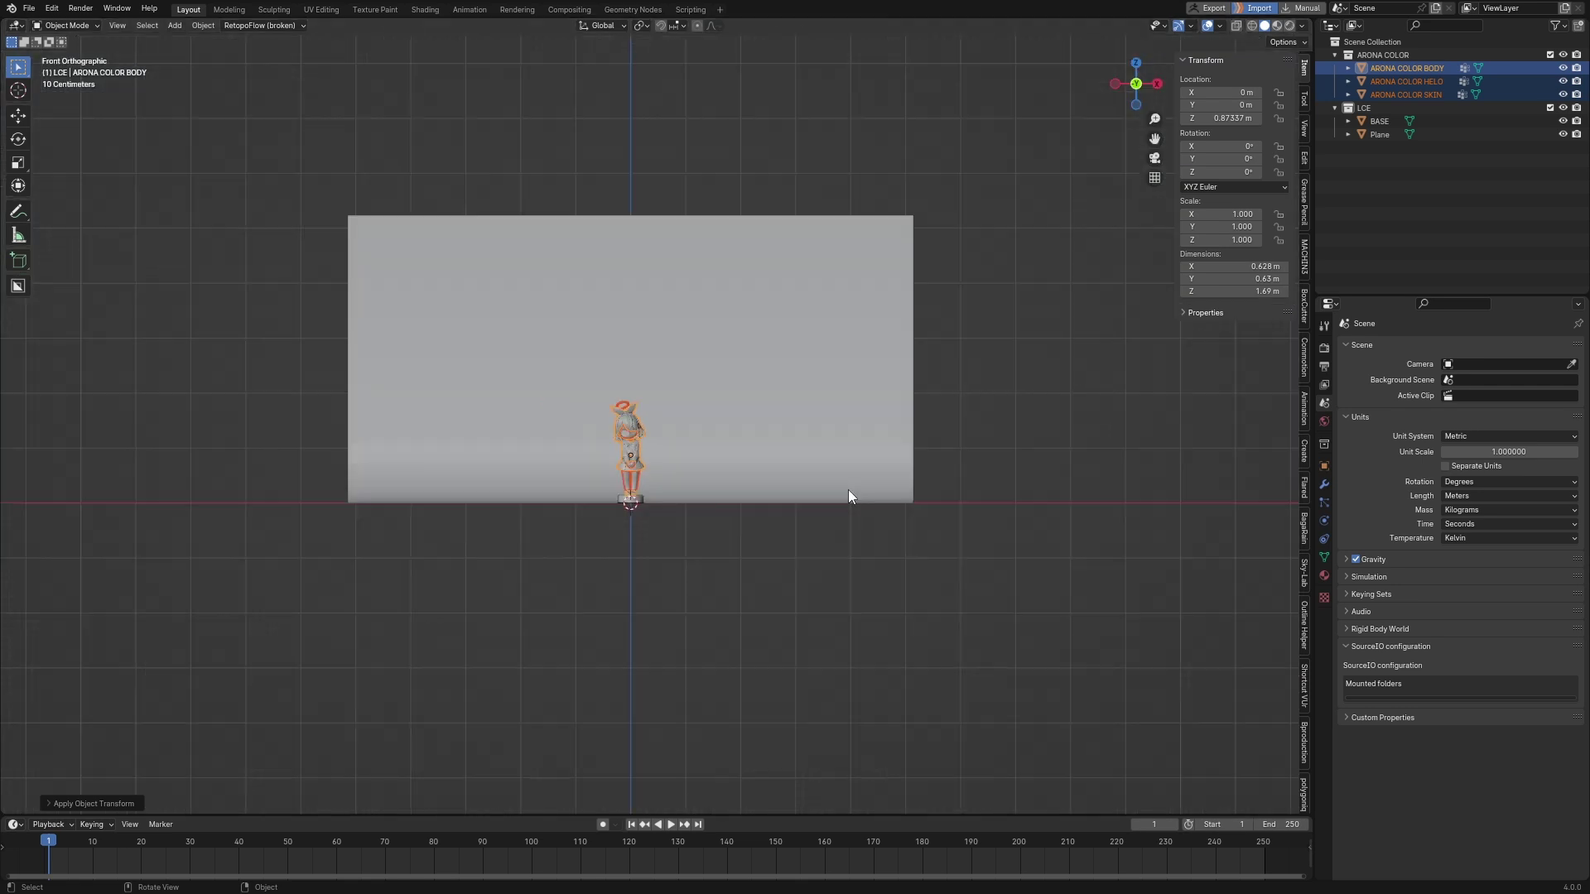
Split the 3D viewport vertically into left and right views.
left_click(1100, 441)
scroll(737, 412, "up", 2)
scroll(737, 413, "up", 2)
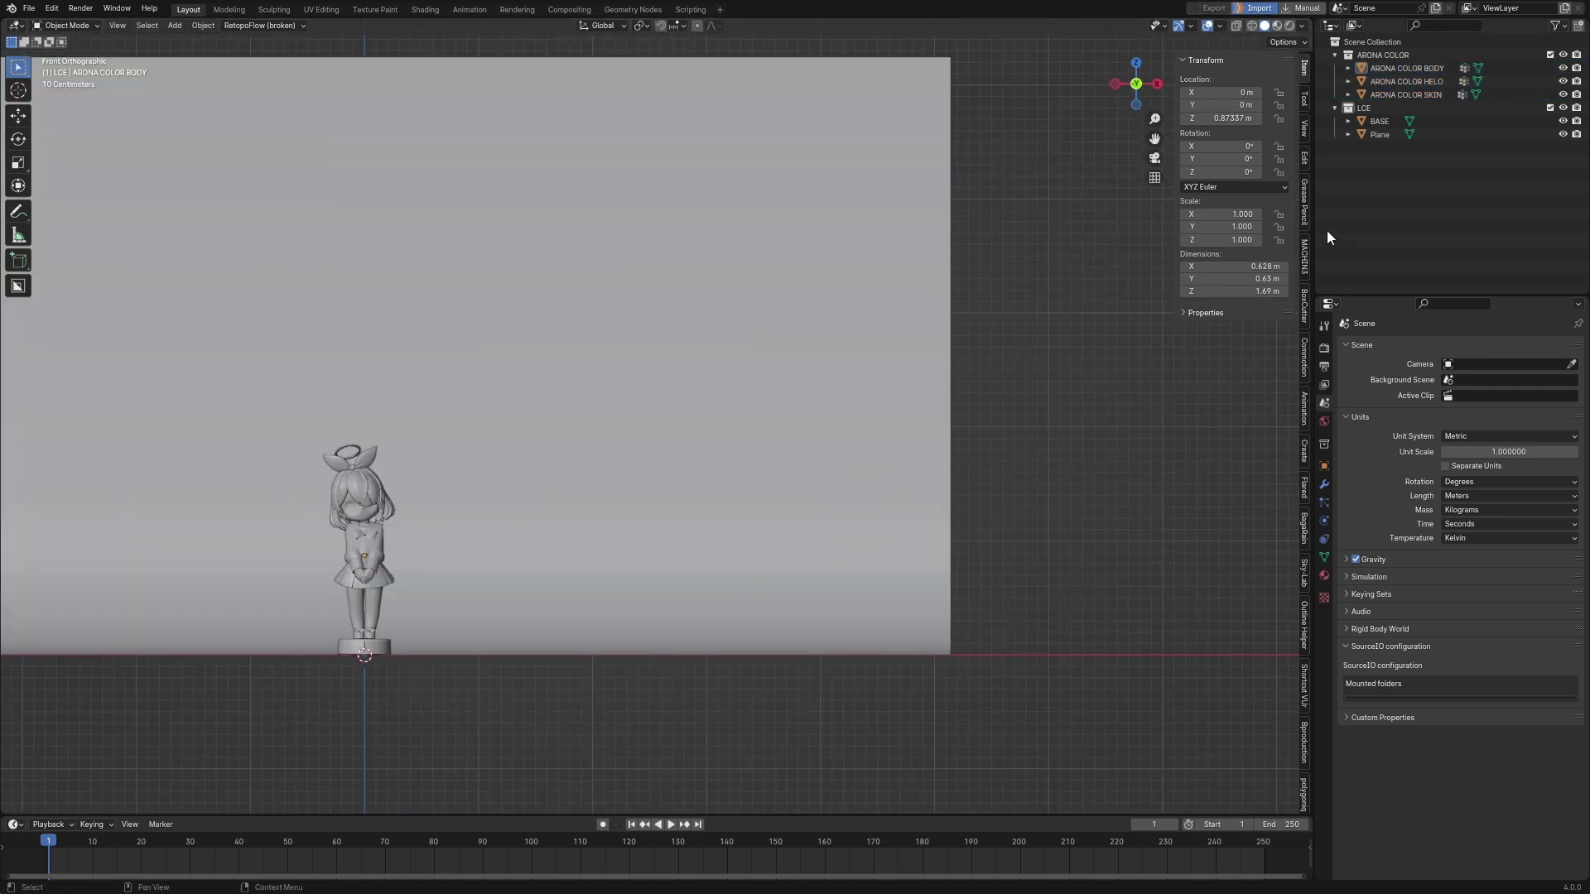
right_click(1312, 213)
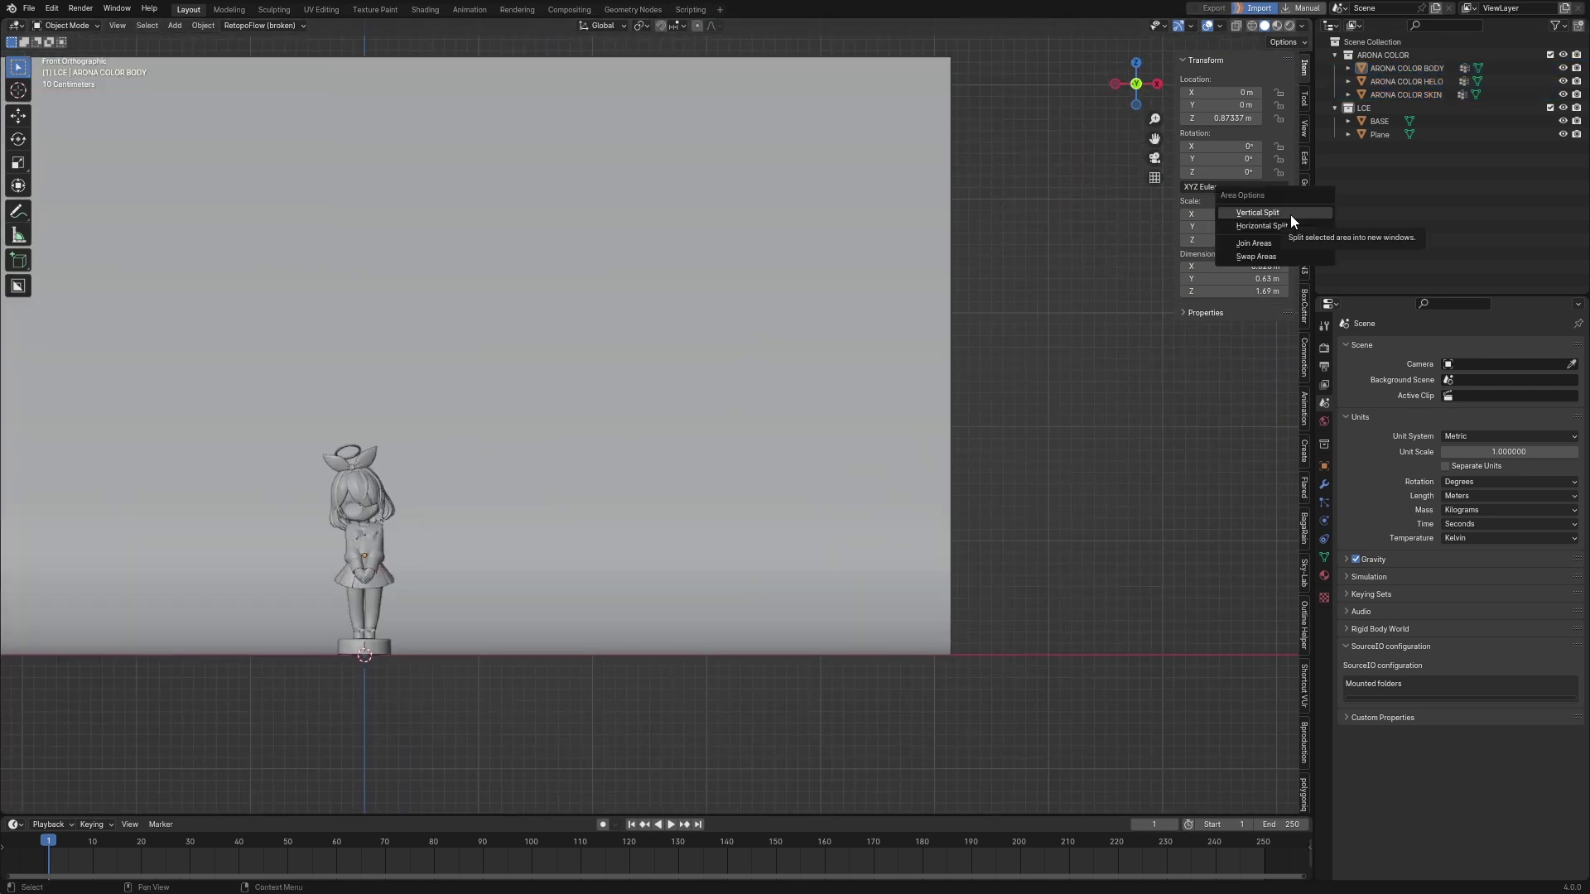
left_click(1290, 215)
left_click(668, 264)
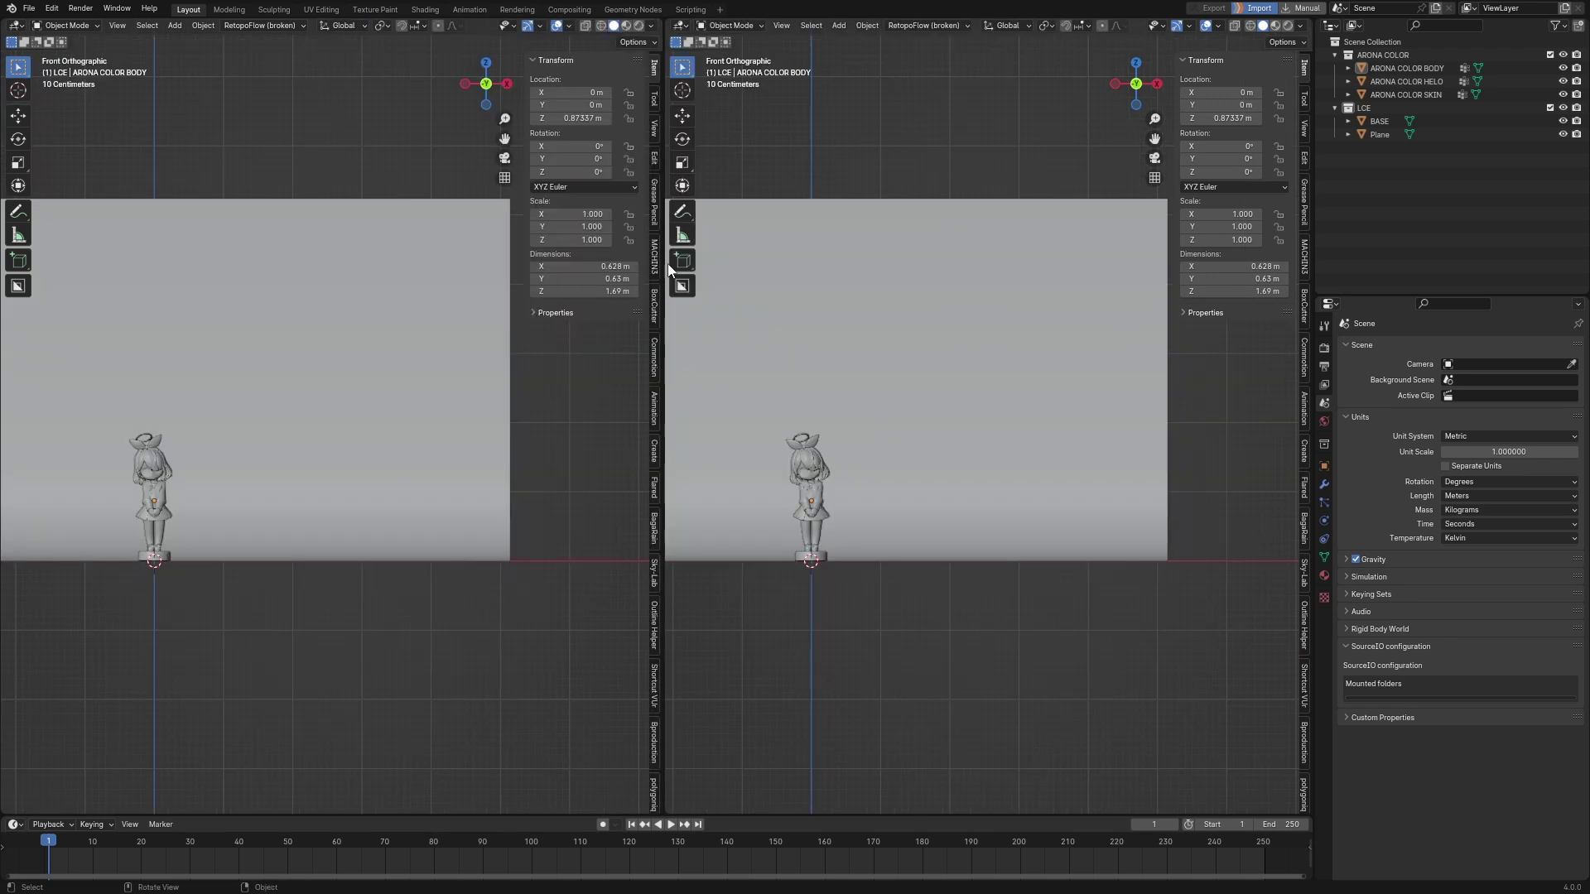
left_click_drag(664, 292, 701, 291)
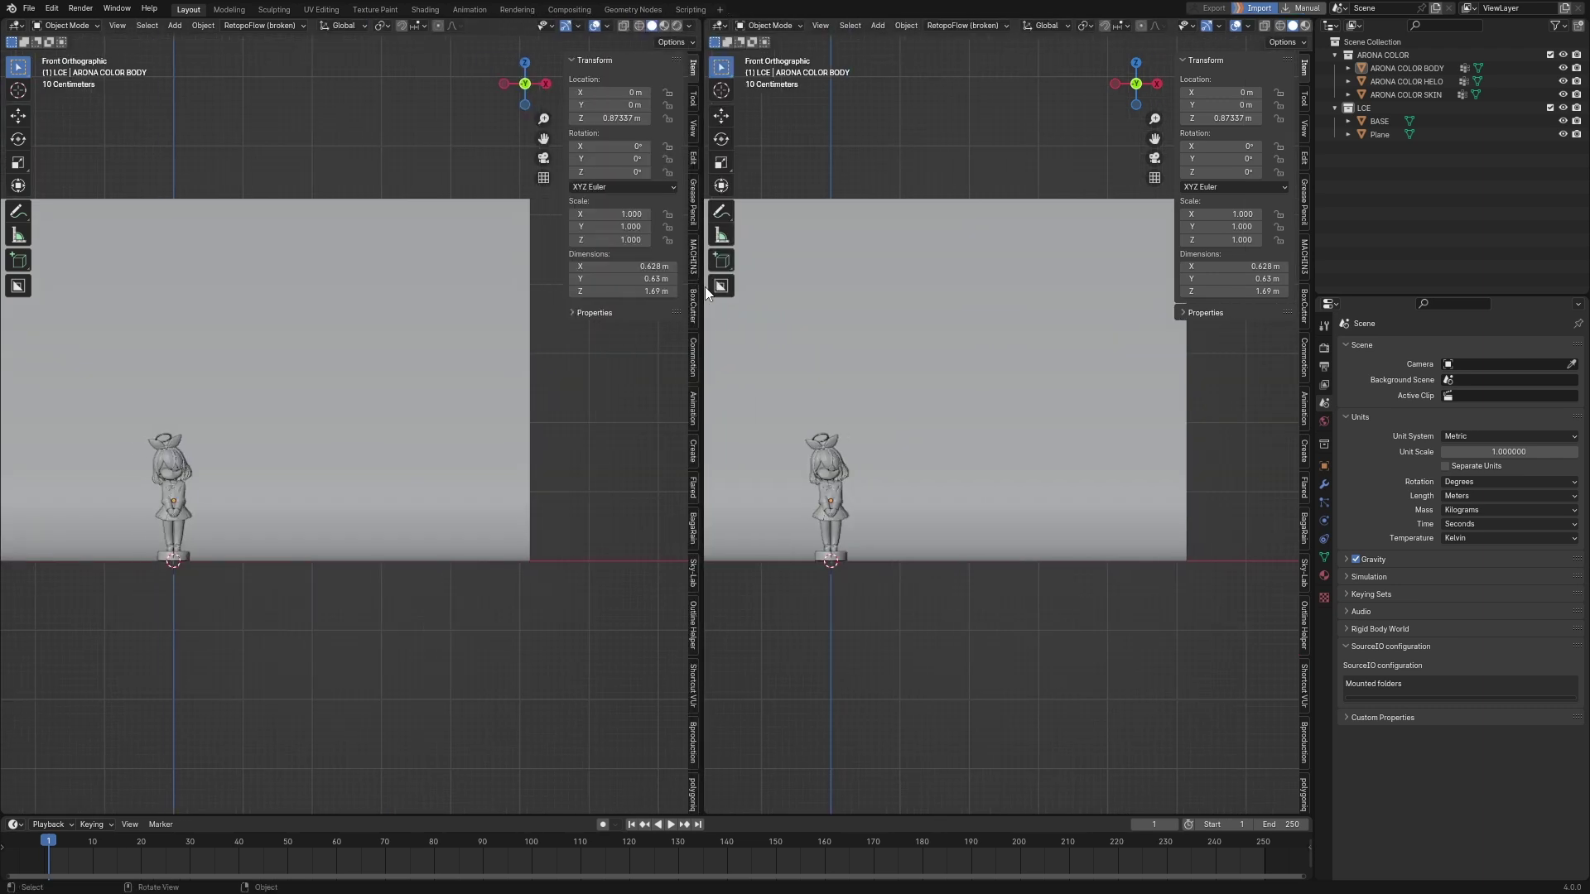
Split the right view horizontally into two stacked views and hide the sidebars.
right_click(701, 288)
left_click(672, 300)
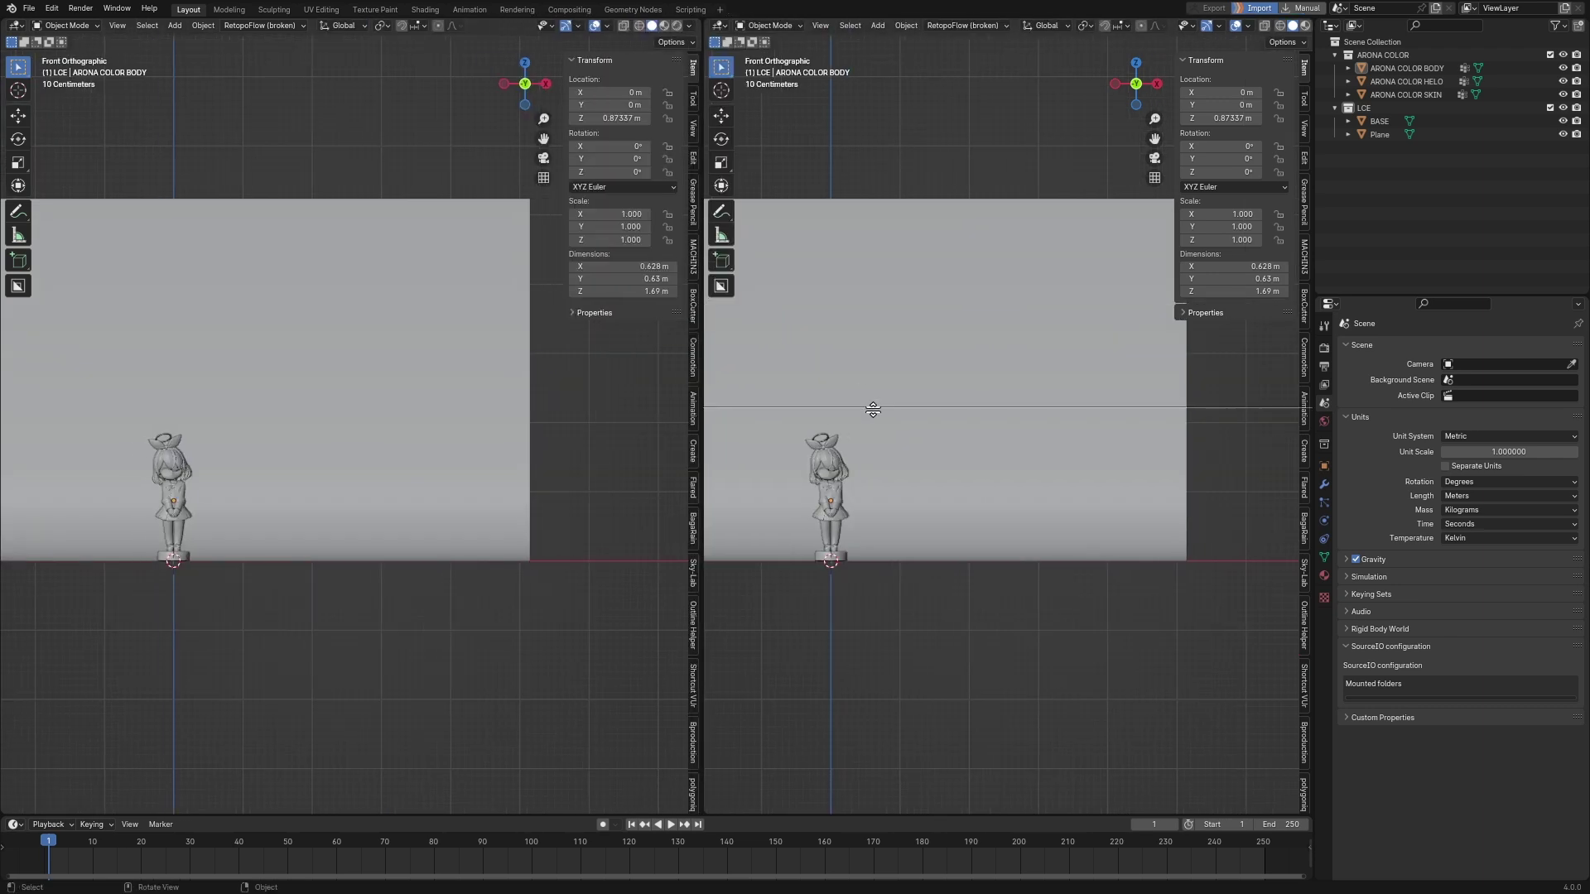
left_click(853, 431)
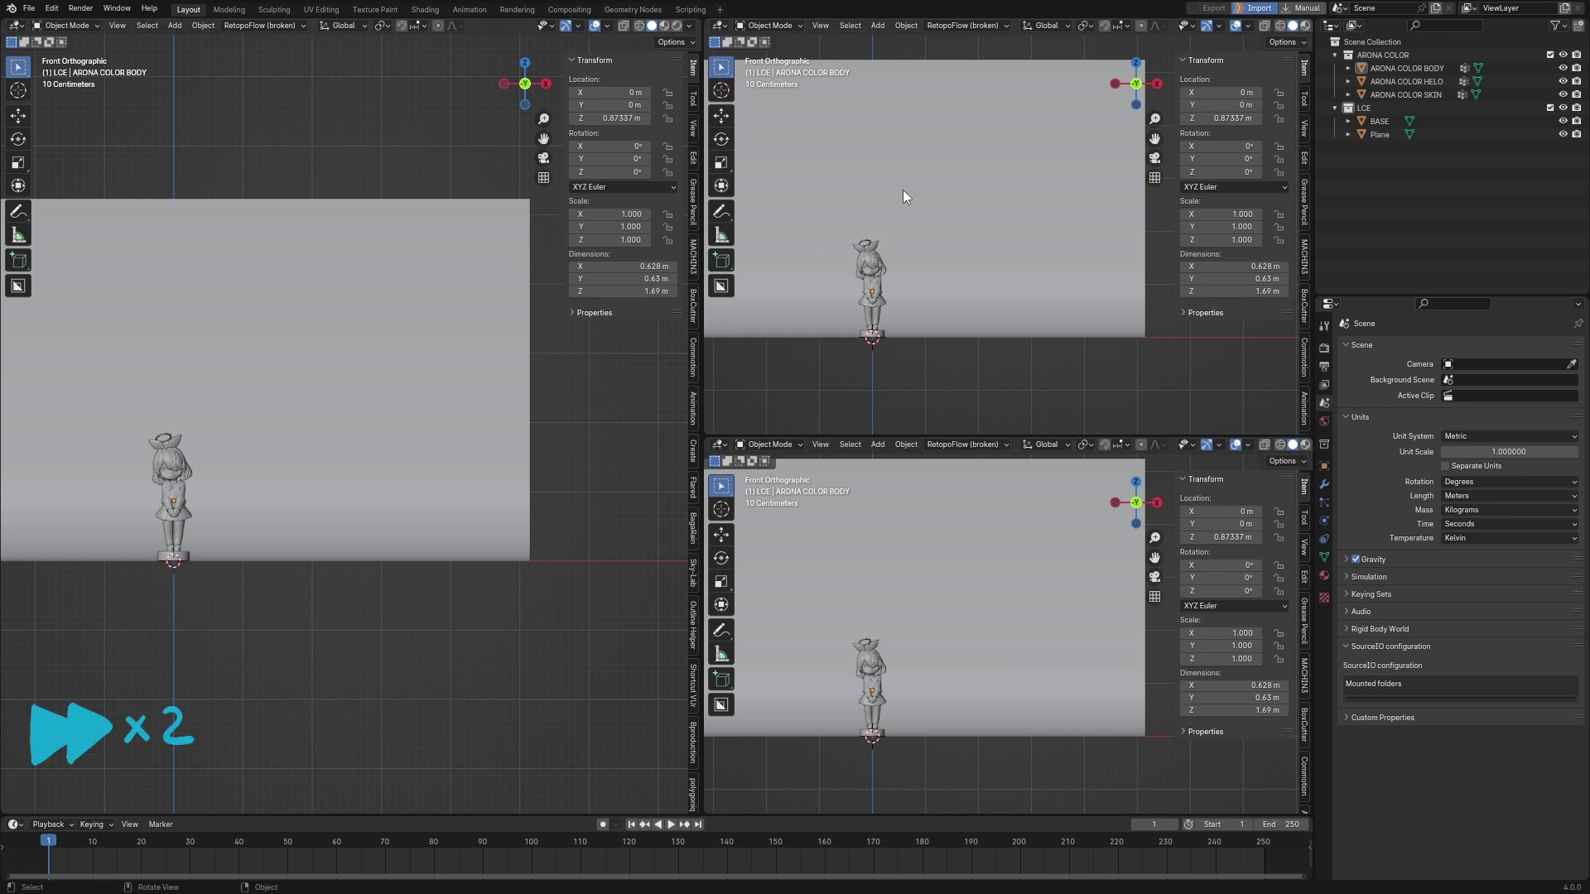
key("n")
key("n")
key("n")
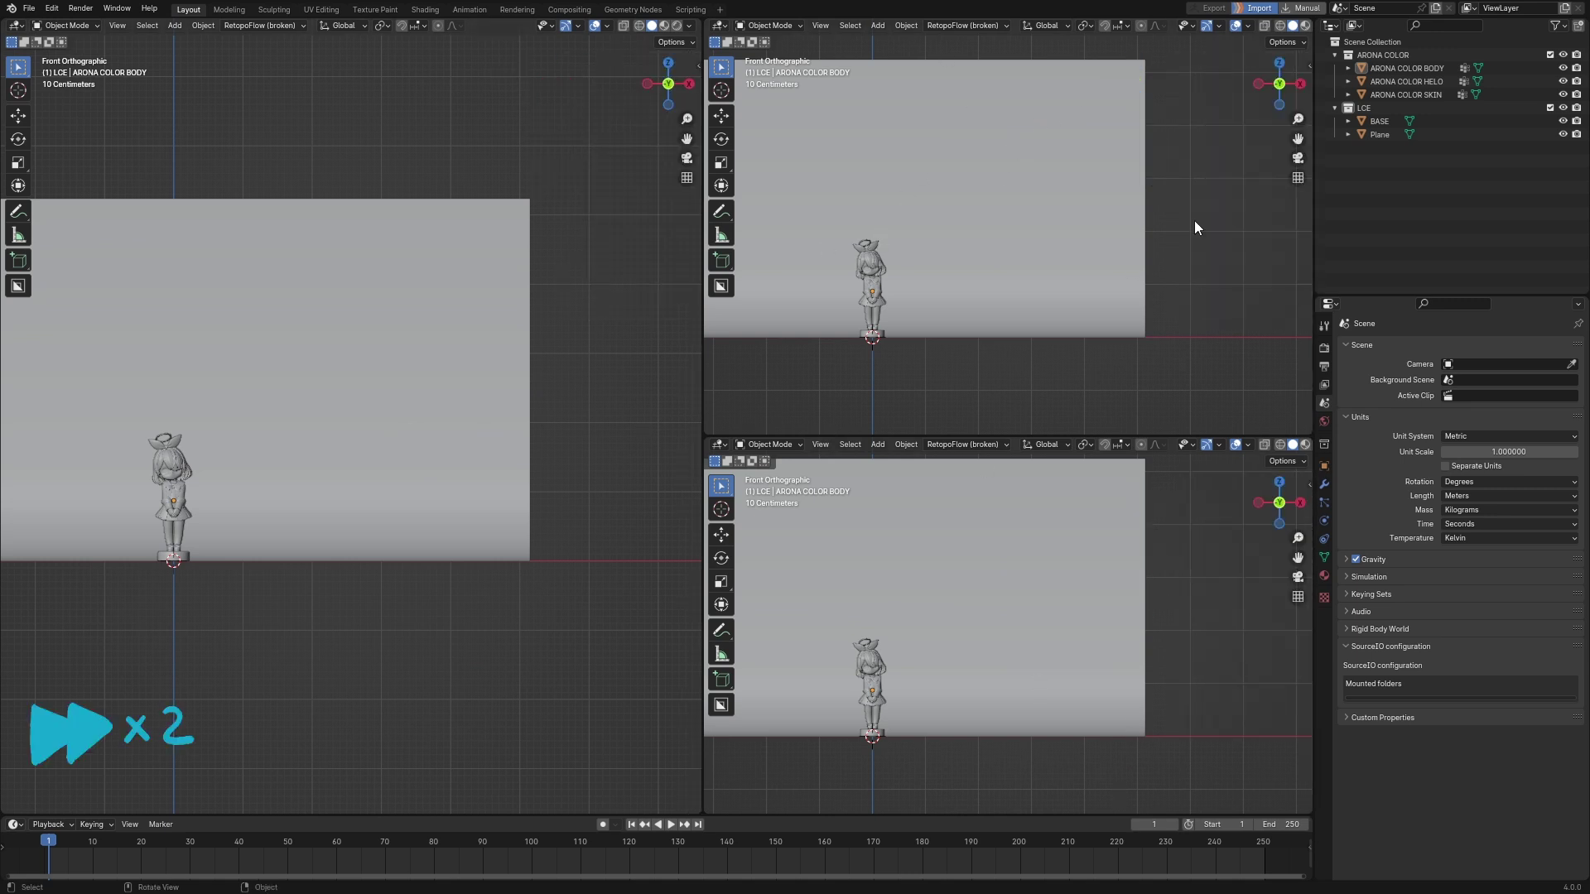
Orbit the left view around the set and turn the lower-right area into a Shader Editor.
middle_click_drag(315, 497, 340, 490)
scroll(465, 450, "down", 5)
middle_click_drag(465, 451, 513, 431)
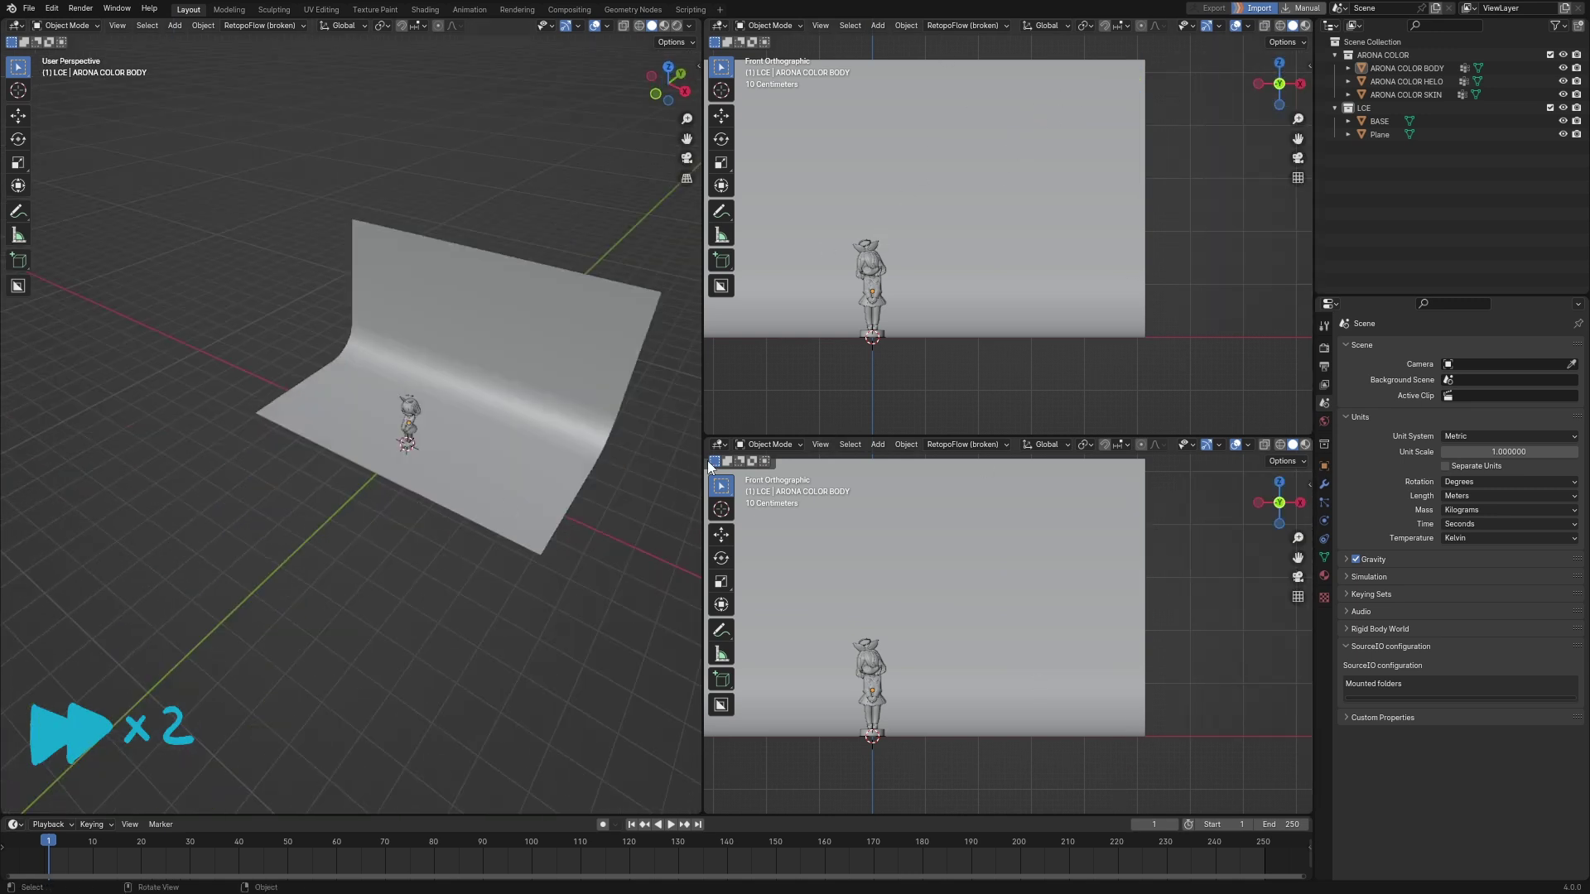
left_click(719, 445)
left_click(737, 562)
middle_click_drag(604, 476, 316, 504)
Add a camera, rotate it to face horizontally and move it in front of the figure.
key("shift+a")
left_click(417, 687)
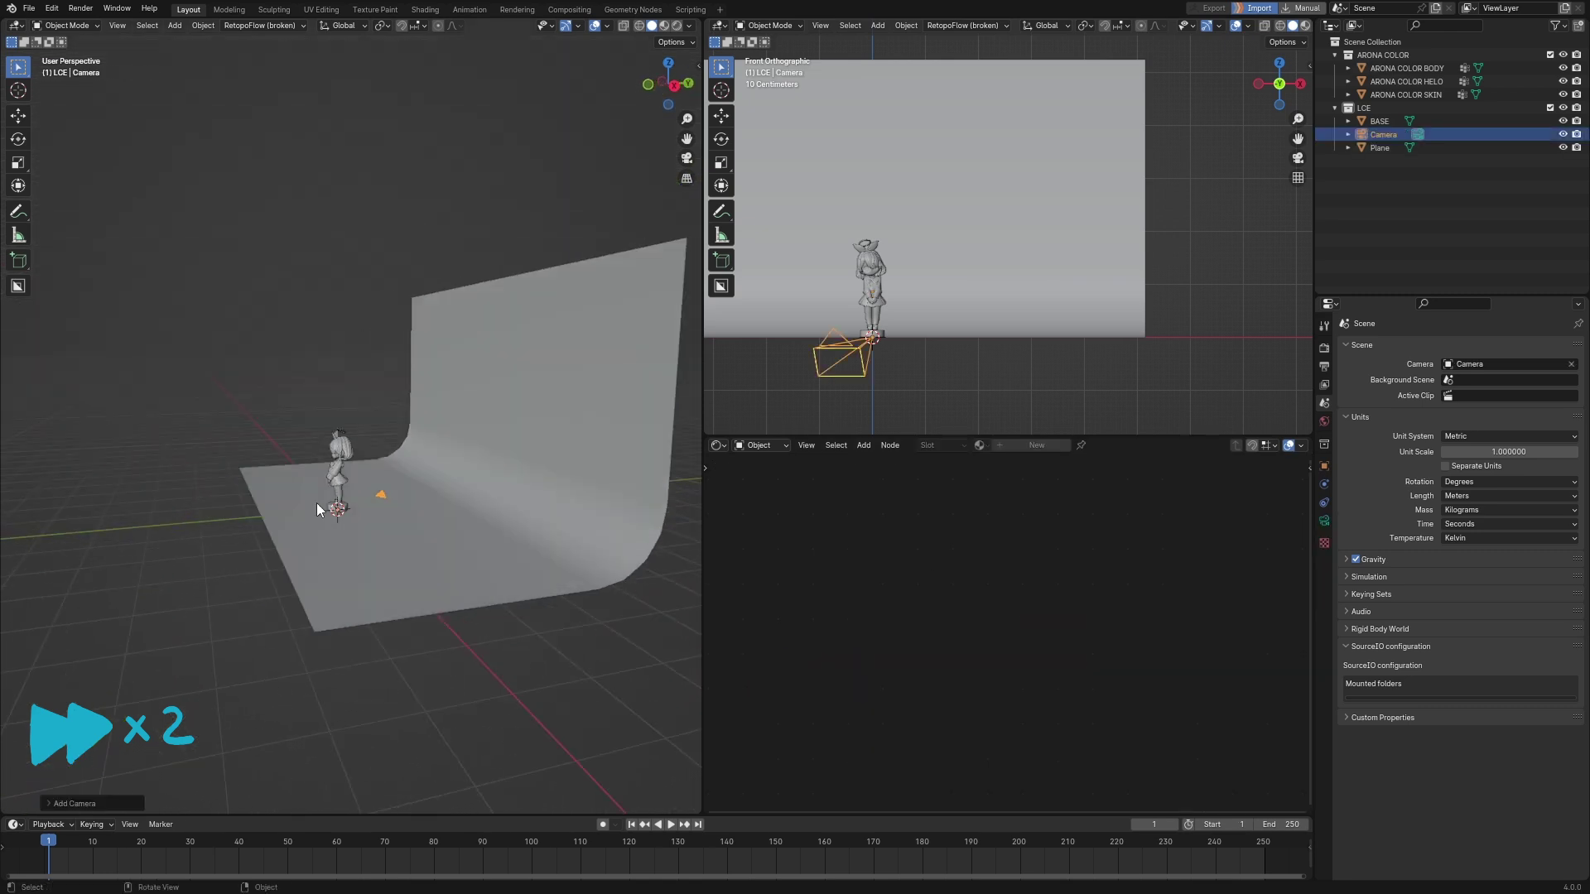
key("KP_3")
key("r")
left_click(549, 570)
key("g")
left_click(329, 574)
Frame the scene from the top and look through the new camera in the upper-right view.
key("KP_7")
key("Home")
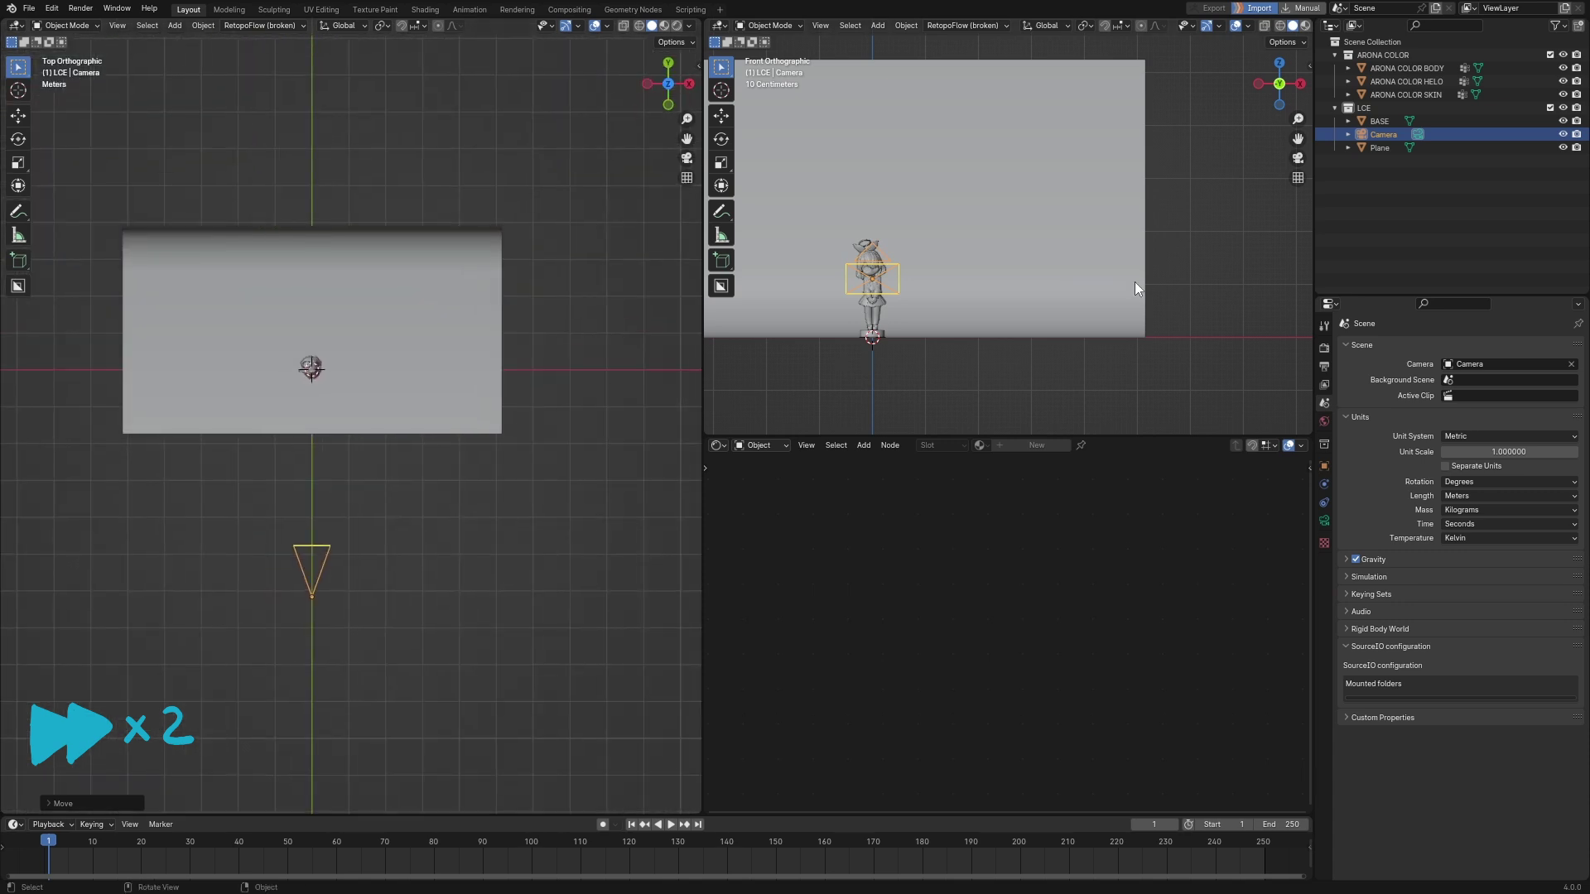
key("KP_0")
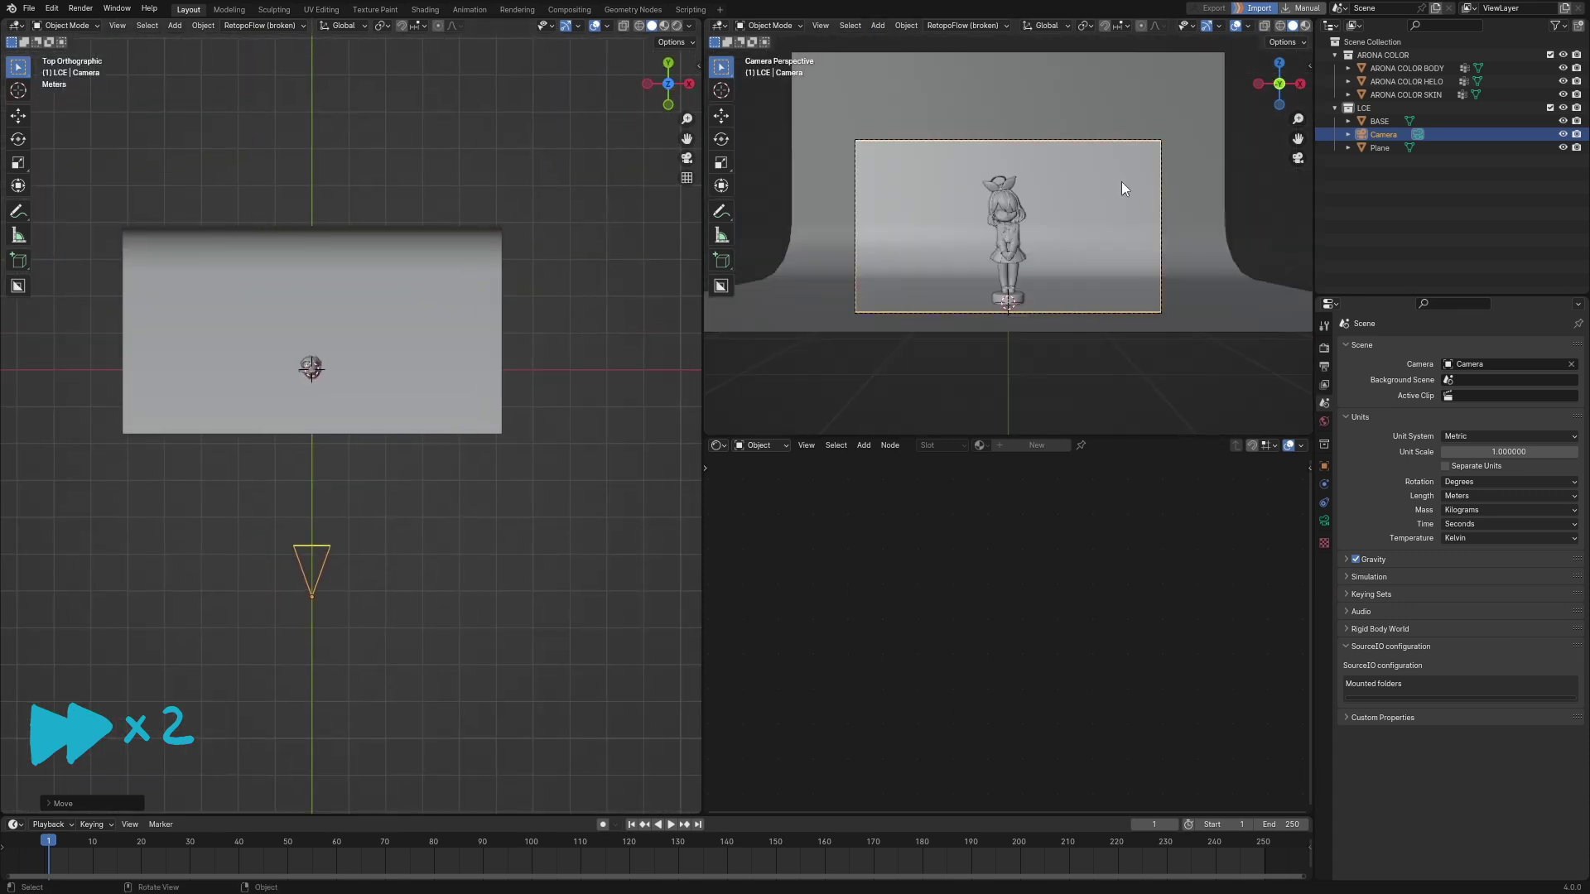
key("Home")
Set the camera's Viewport Display Passepartout to 1.0.
left_click(1324, 521)
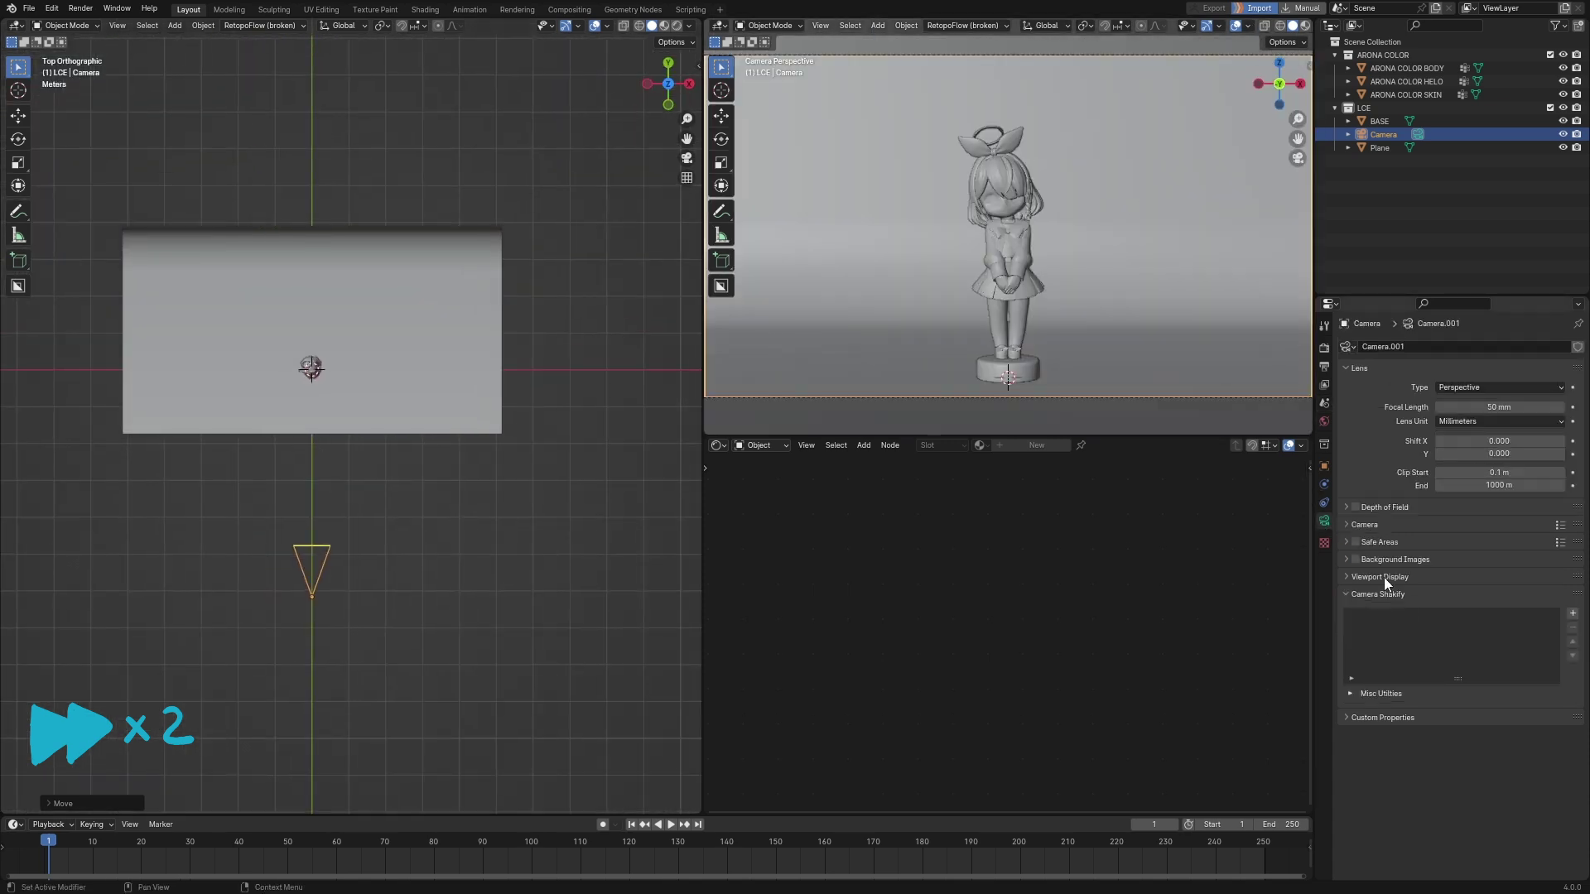
left_click(1384, 578)
left_click_drag(1483, 669, 1565, 669)
scroll(1136, 341, "down", 2)
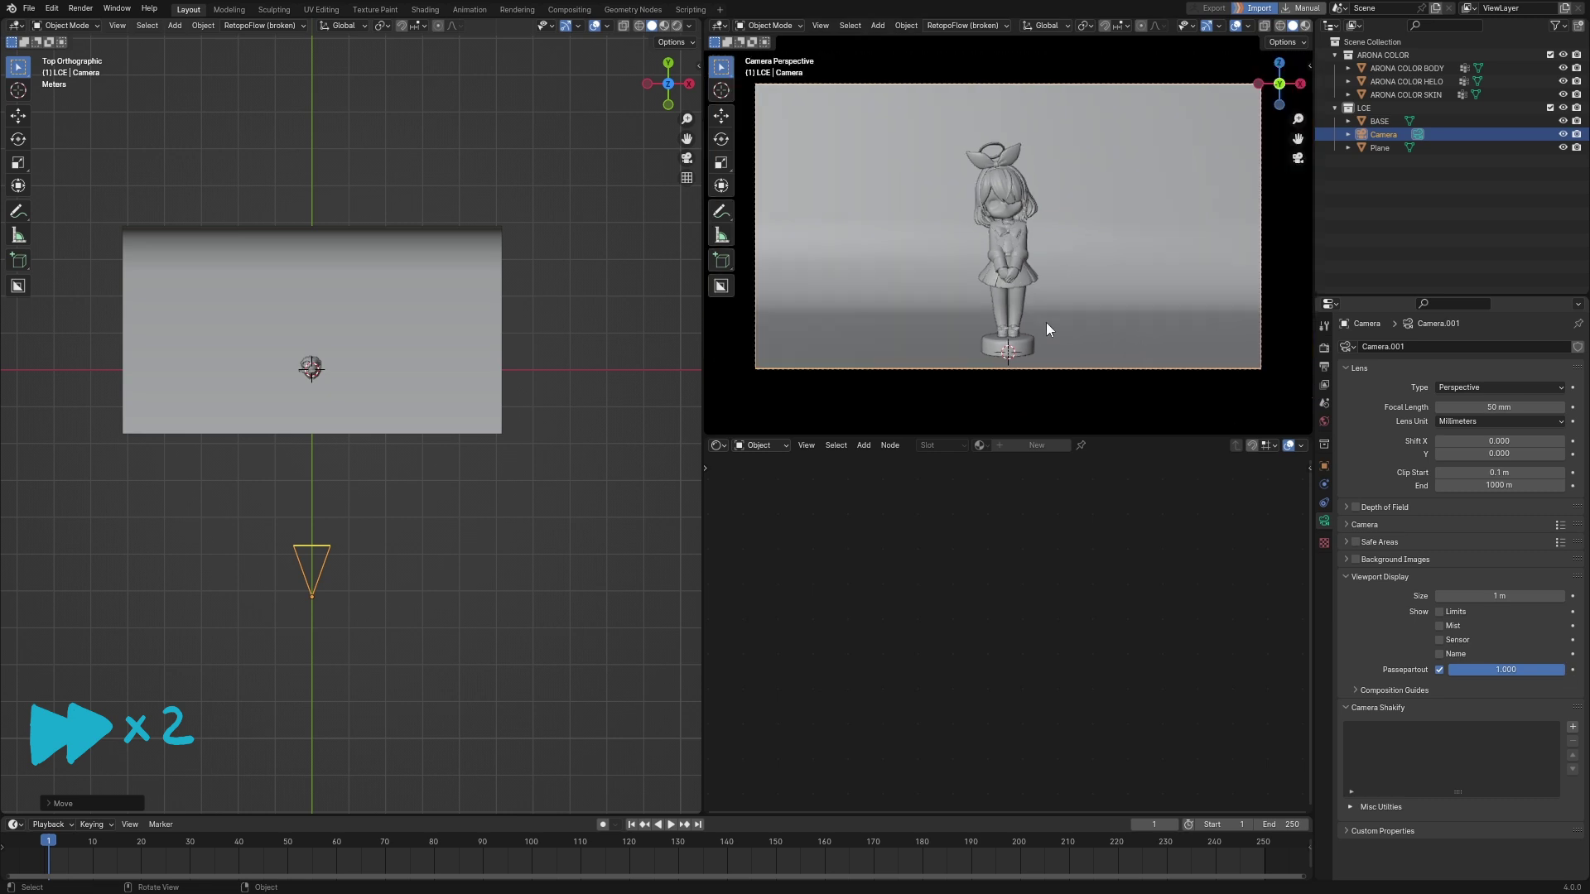
Lower the camera along Z from the right view, then deselect it.
key("KP_3")
scroll(401, 598, "up", 3)
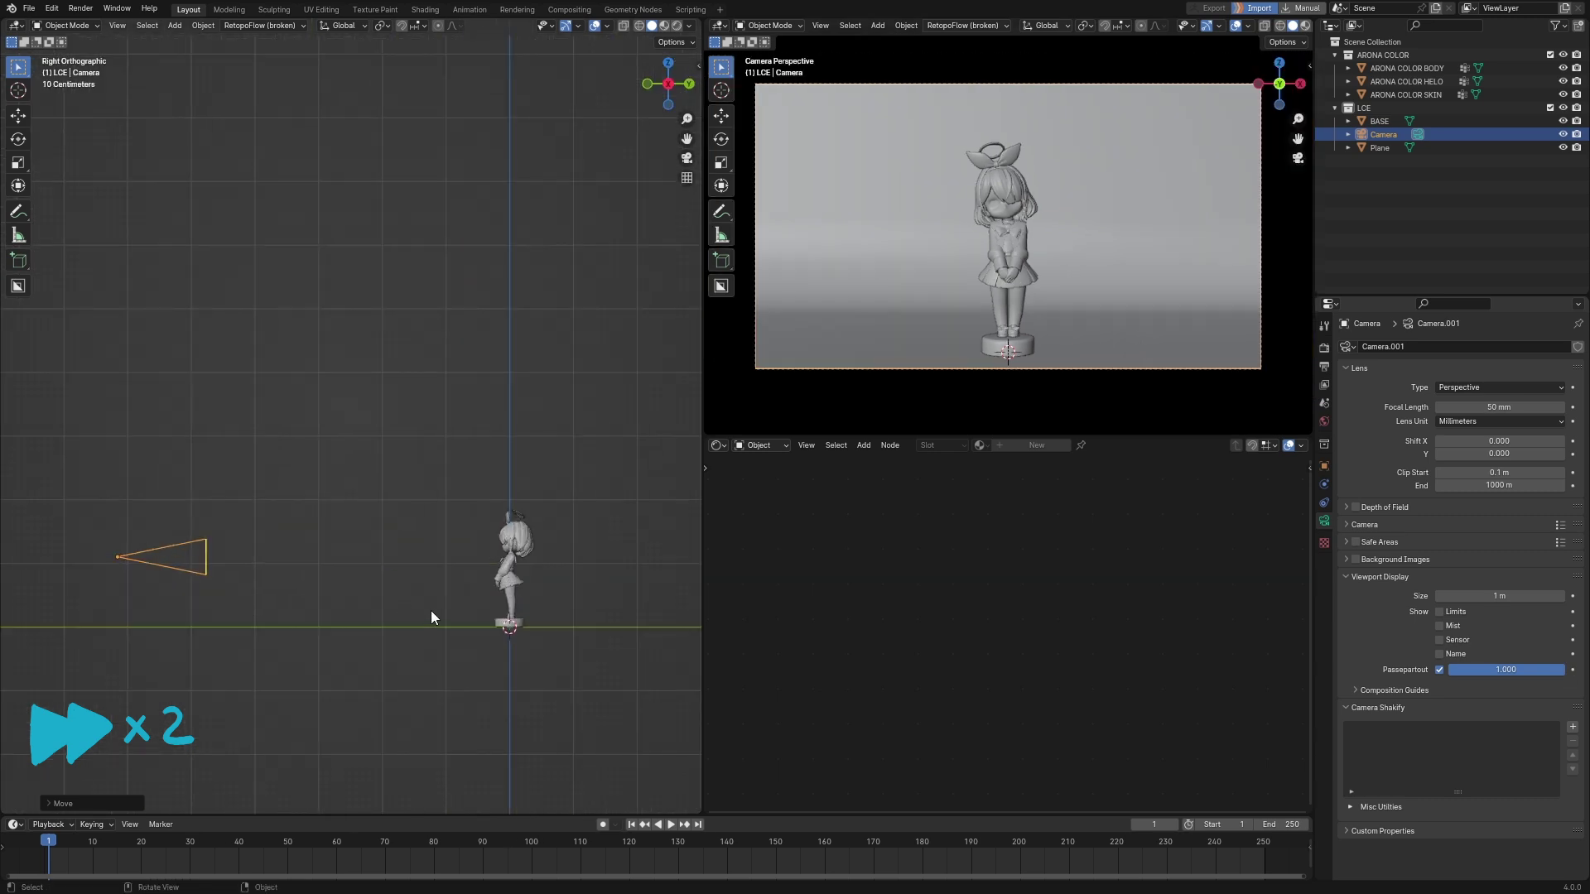
key("g")
key("z")
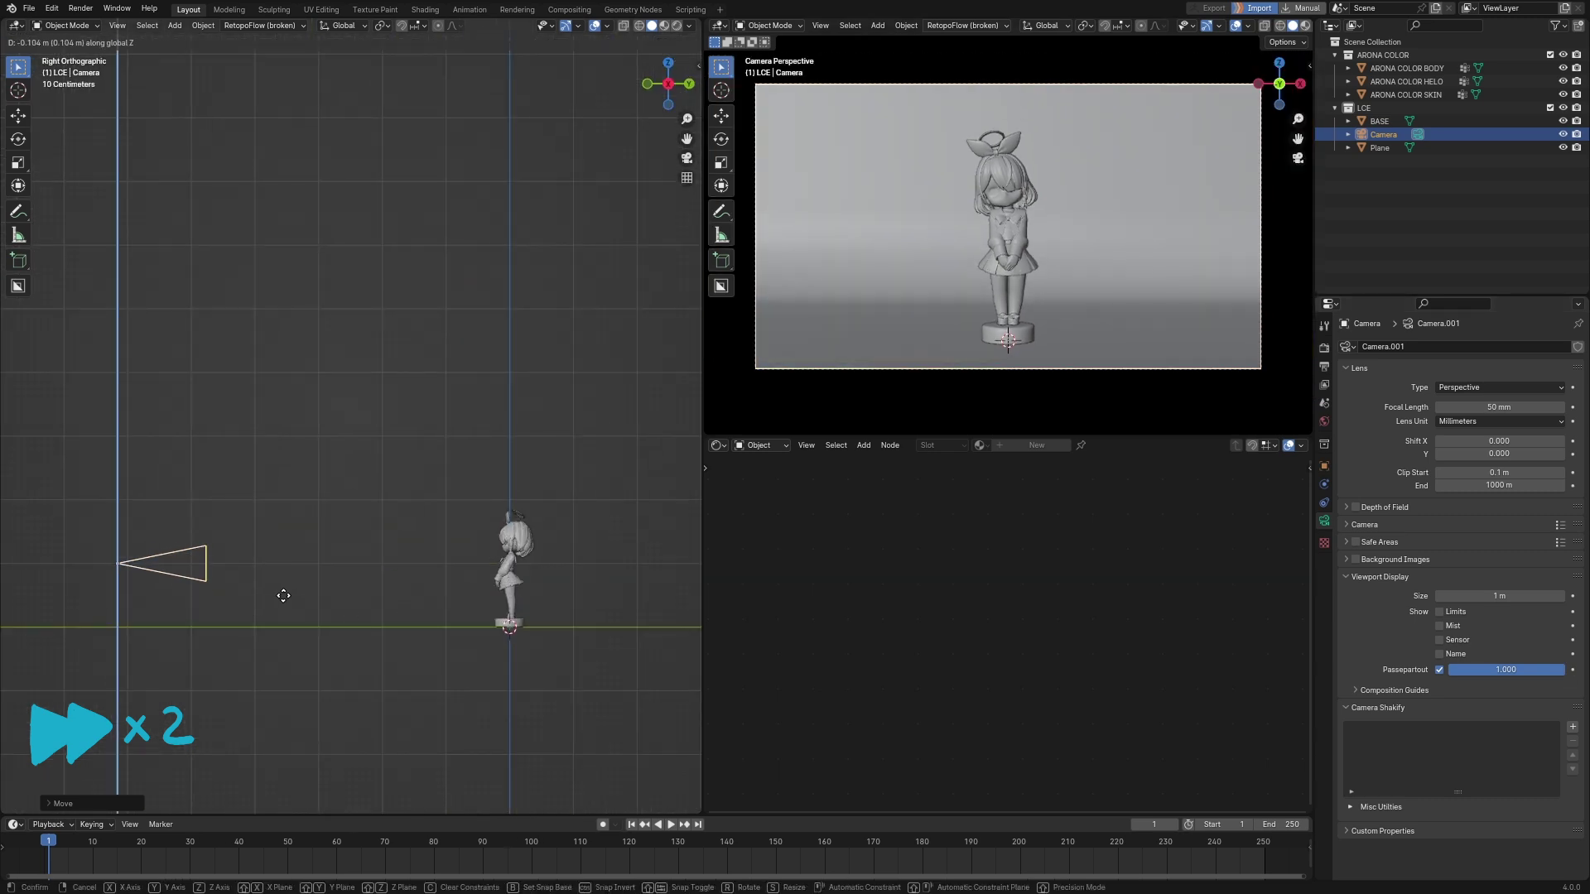
left_click(283, 595)
left_click(994, 384)
left_click(1324, 348)
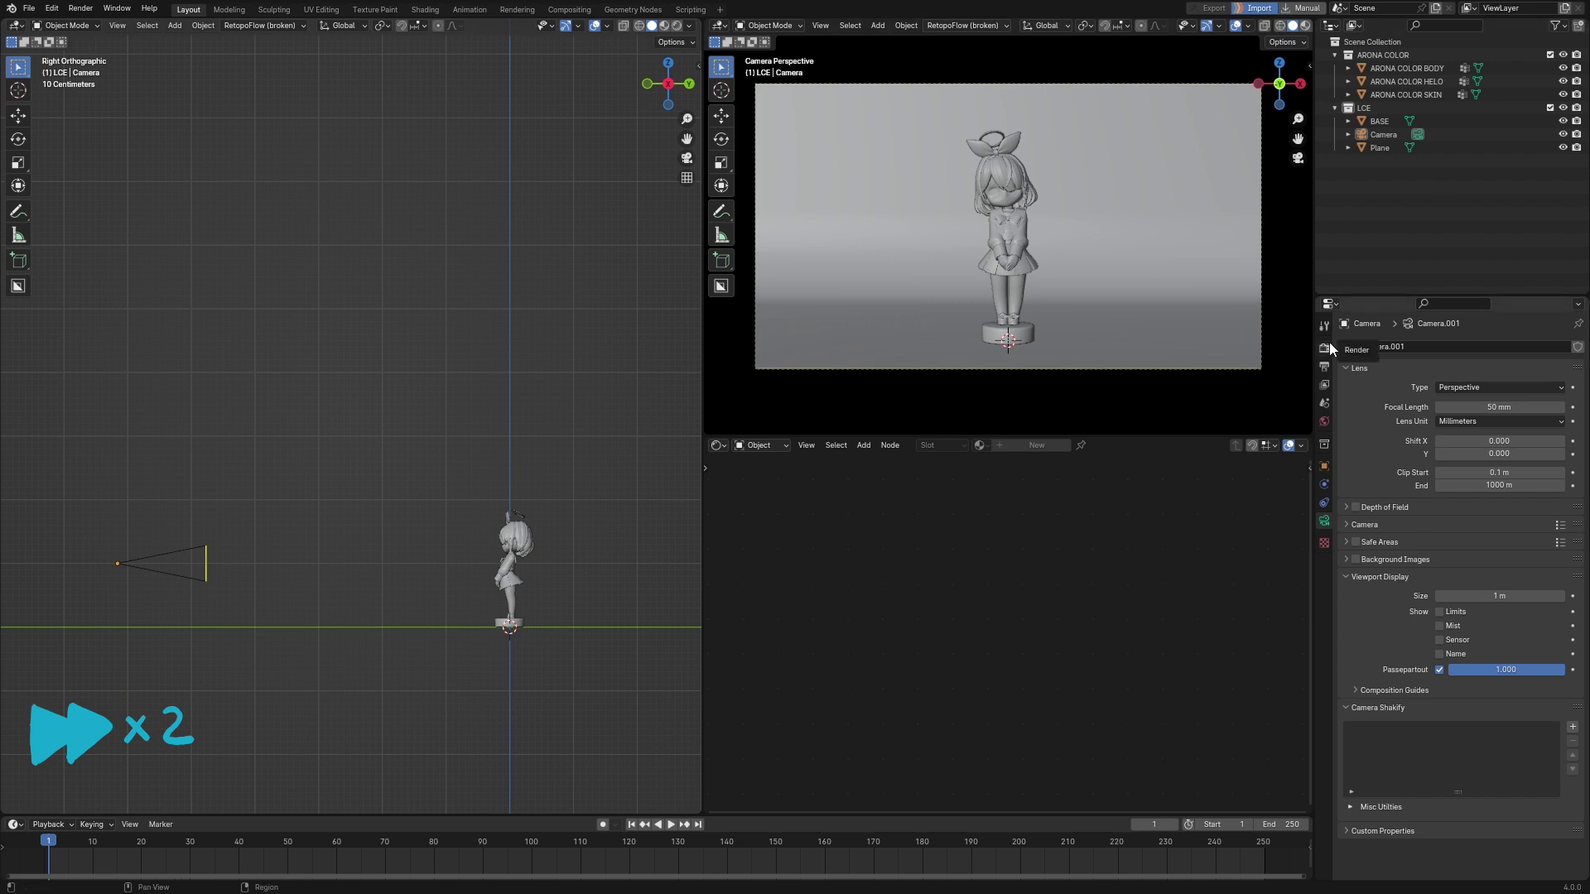
Set the Cycles render device to GPU Compute.
left_click(1484, 346)
left_click(1457, 378)
left_click(1479, 406)
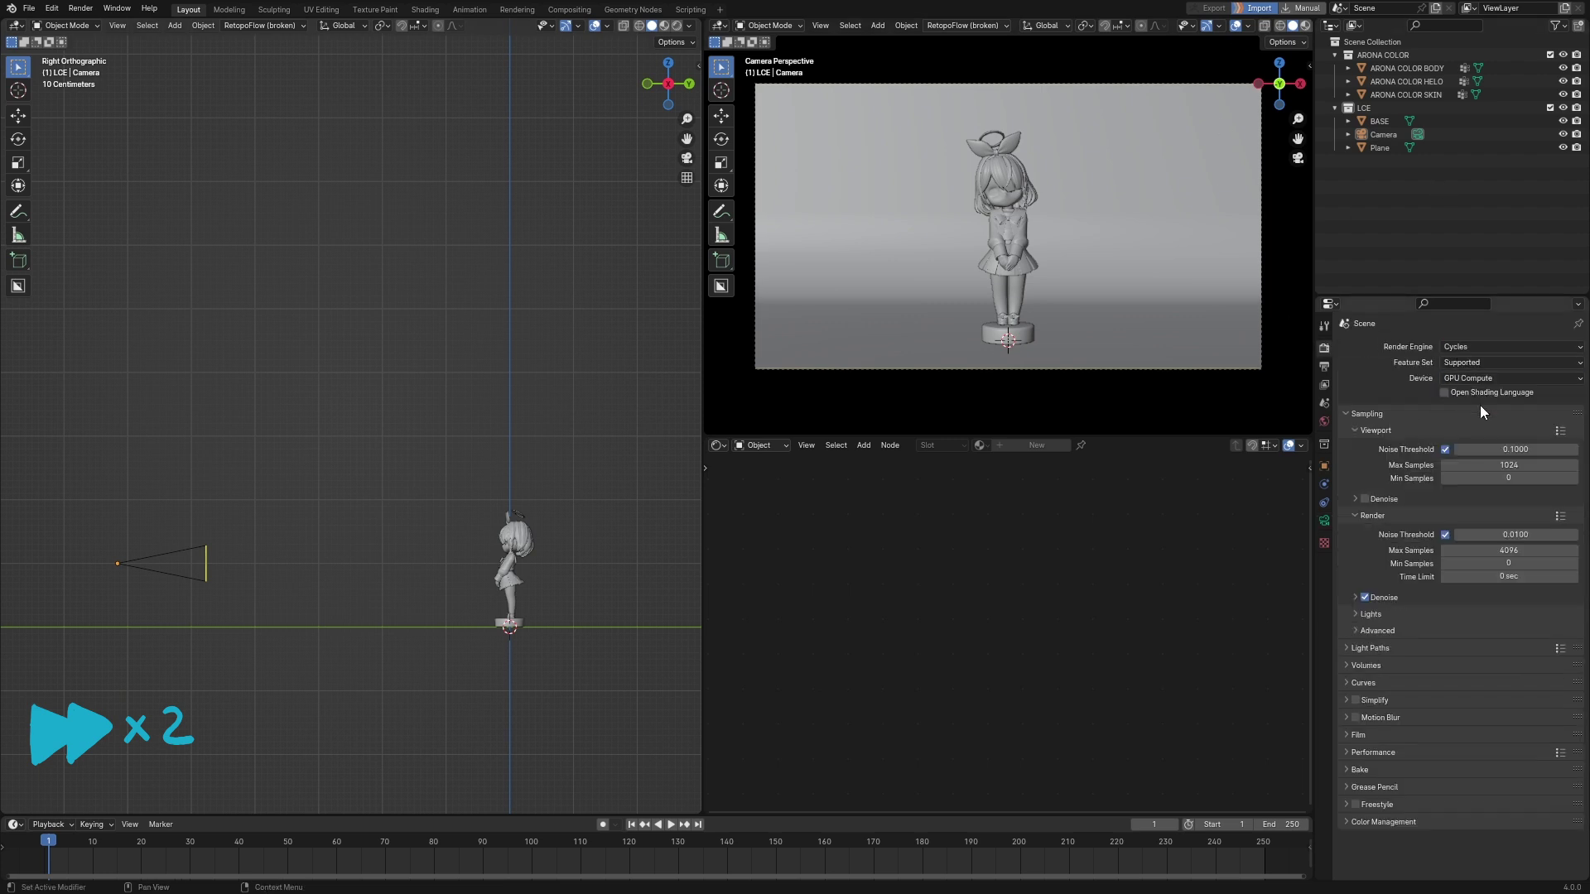
Switch the camera viewport to Rendered shading and fit the camera frame.
left_click(1305, 26)
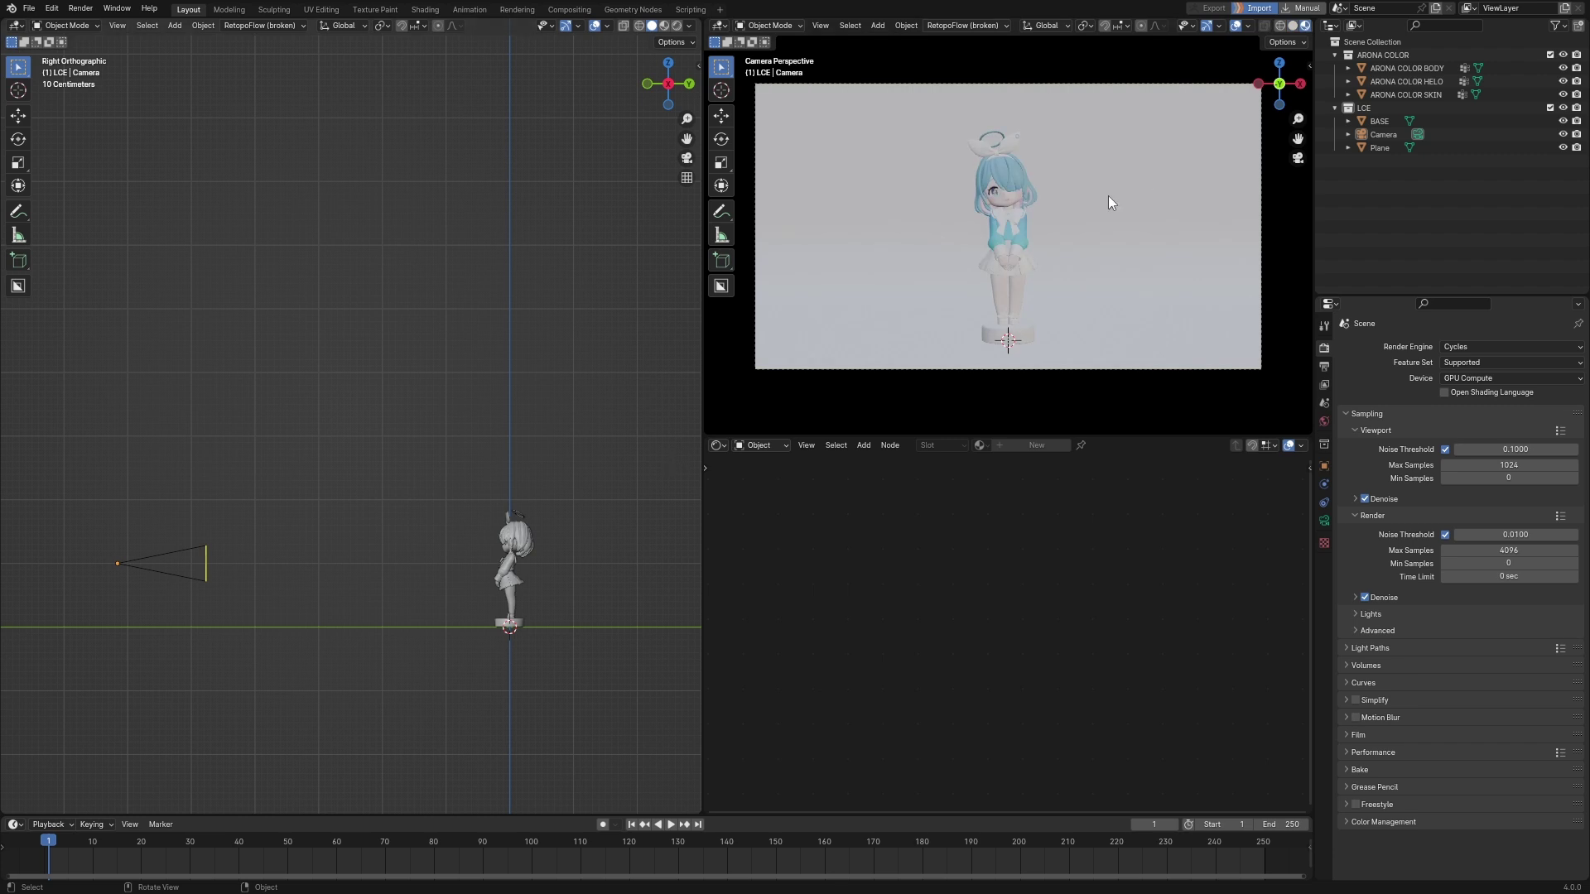
key("Home")
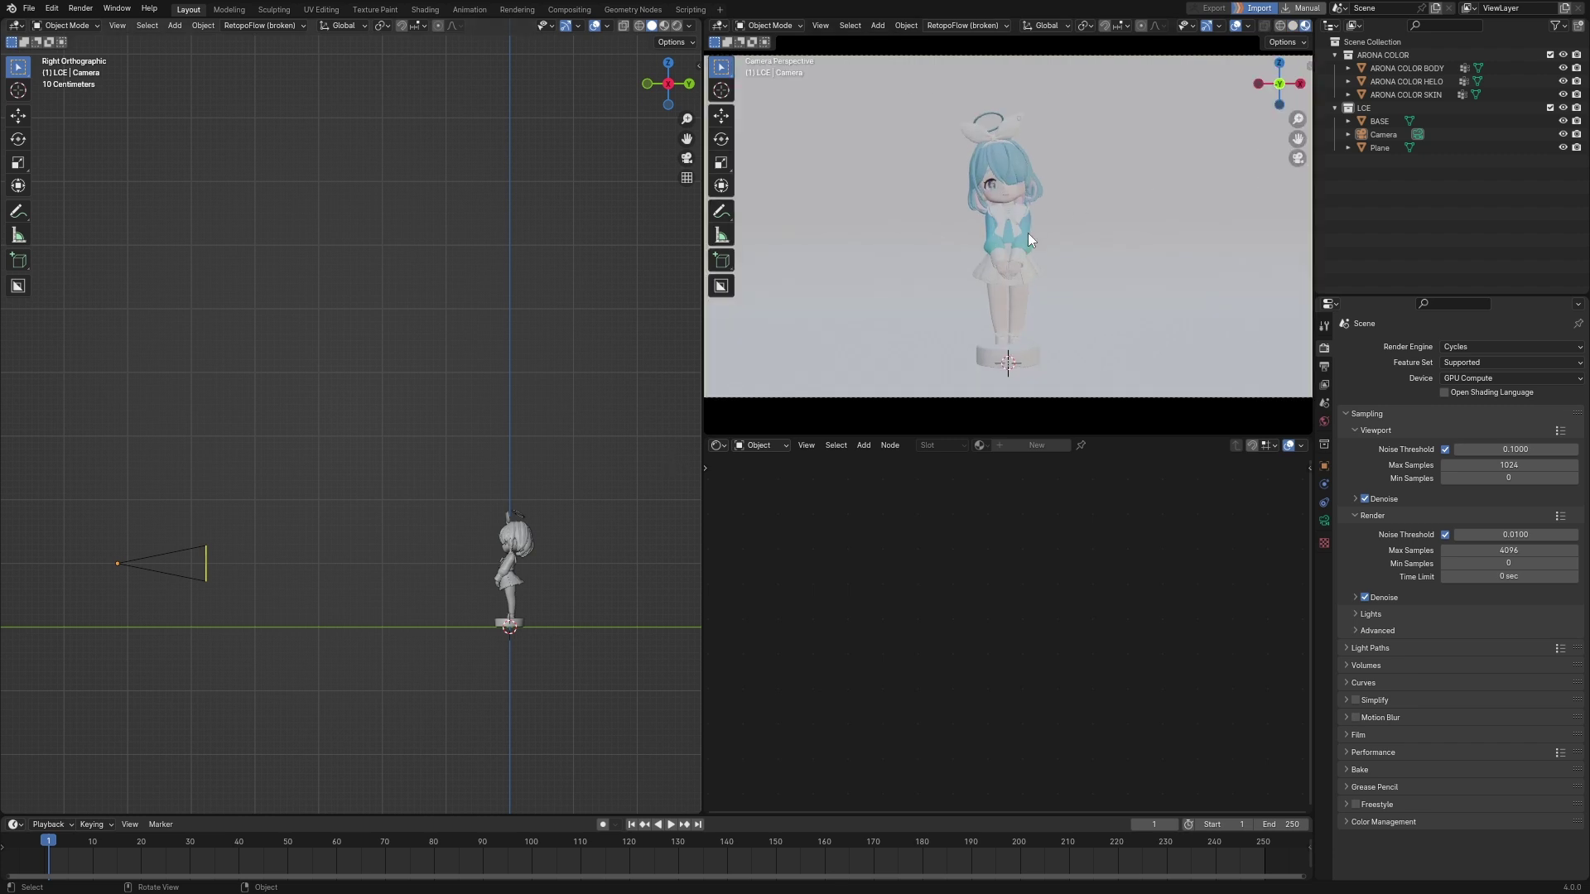
scroll(1028, 240, "down", 1)
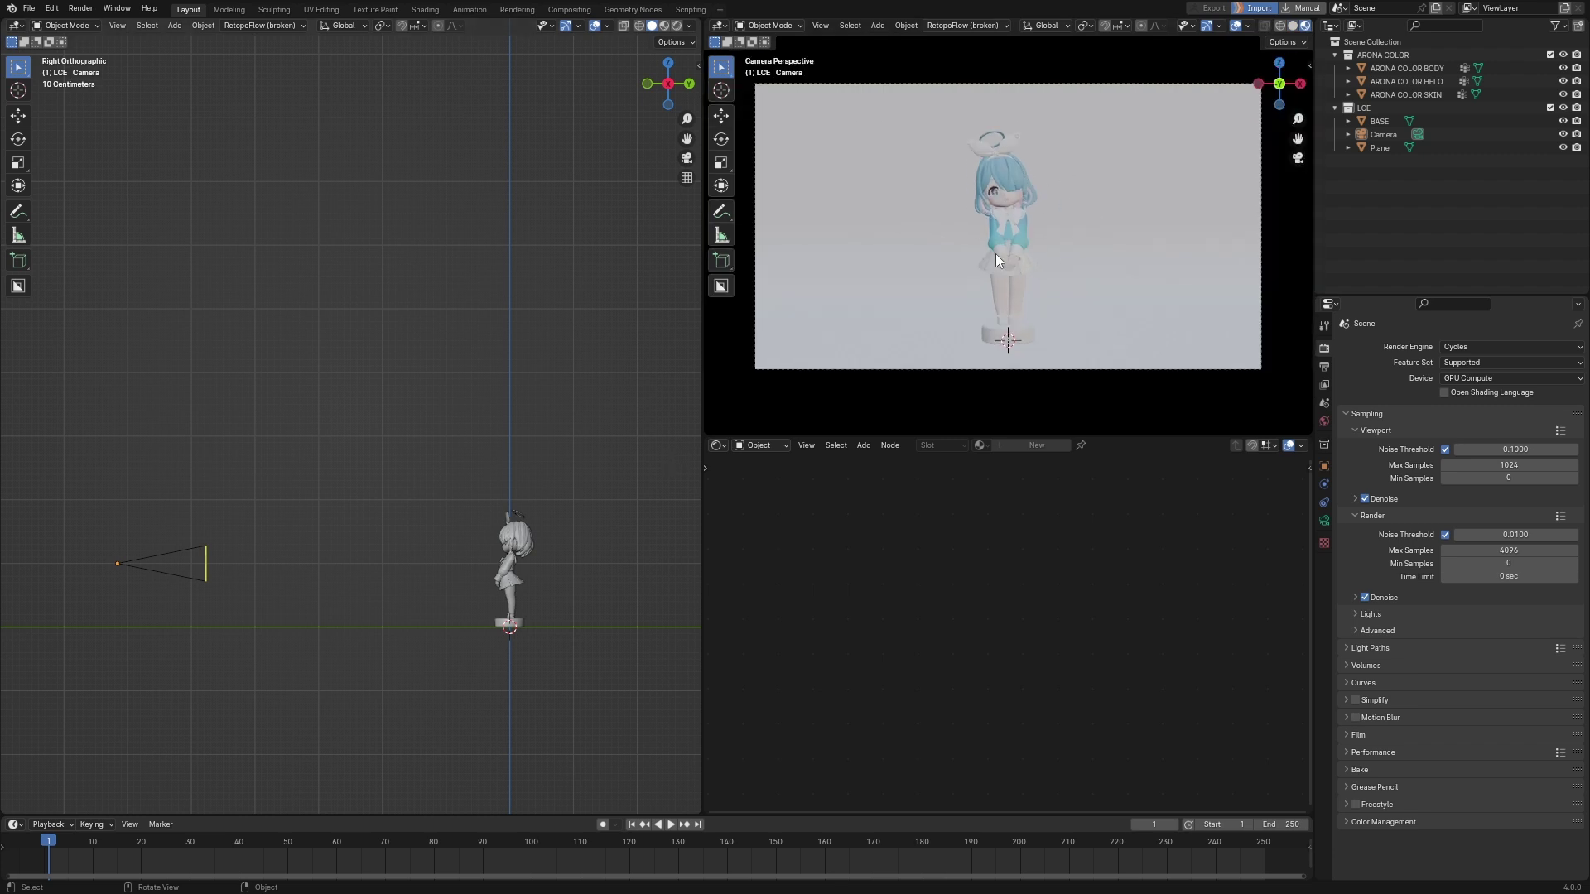
scroll(1050, 221, "up", 1)
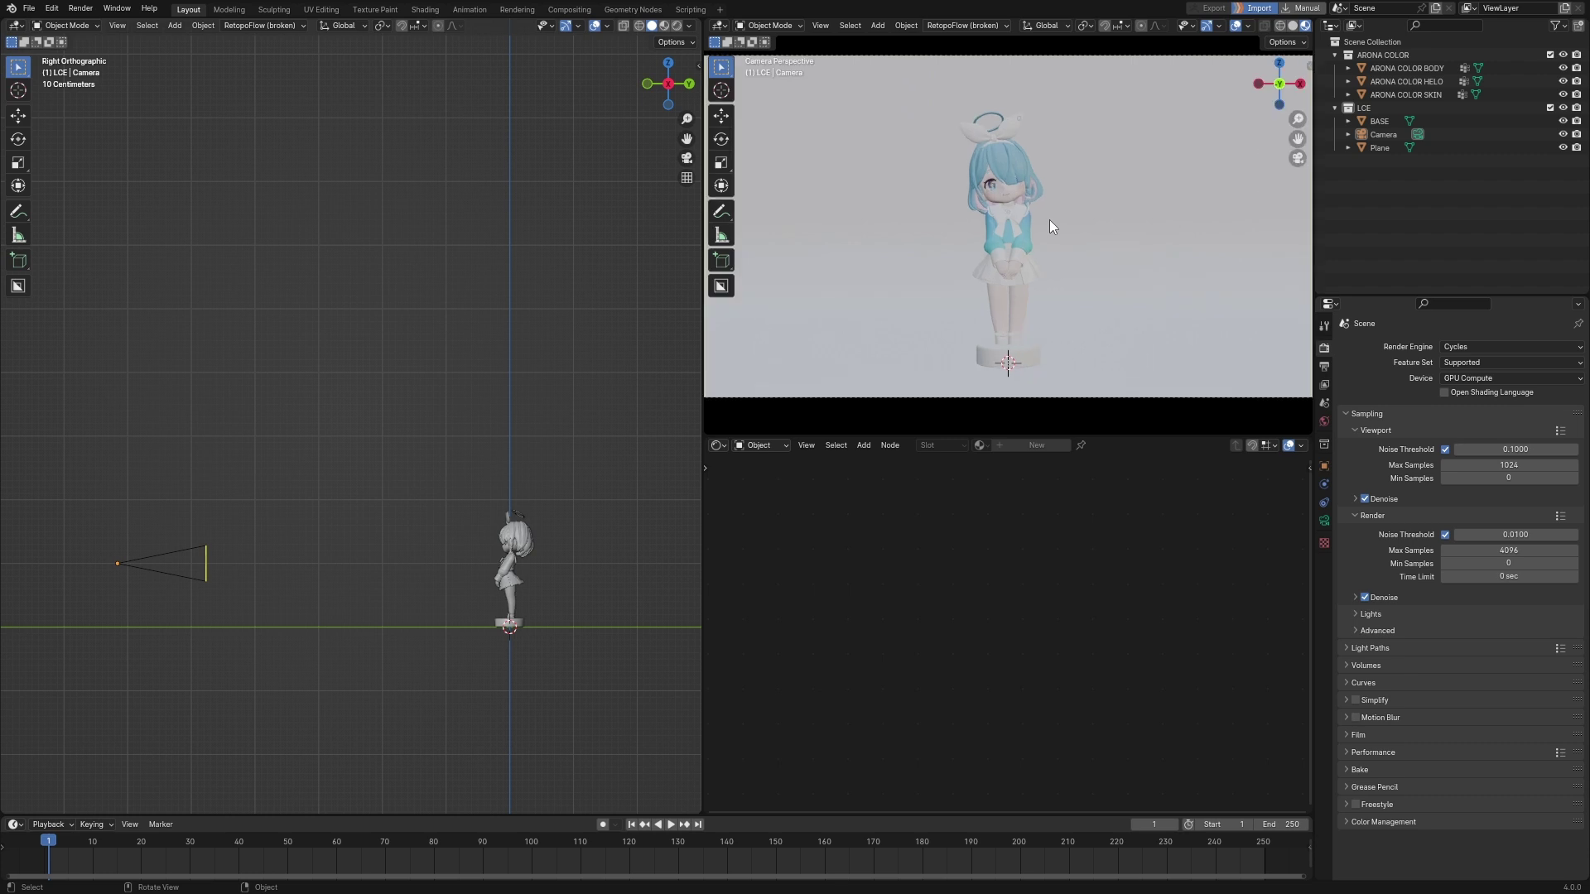
scroll(1280, 26, "down", 2)
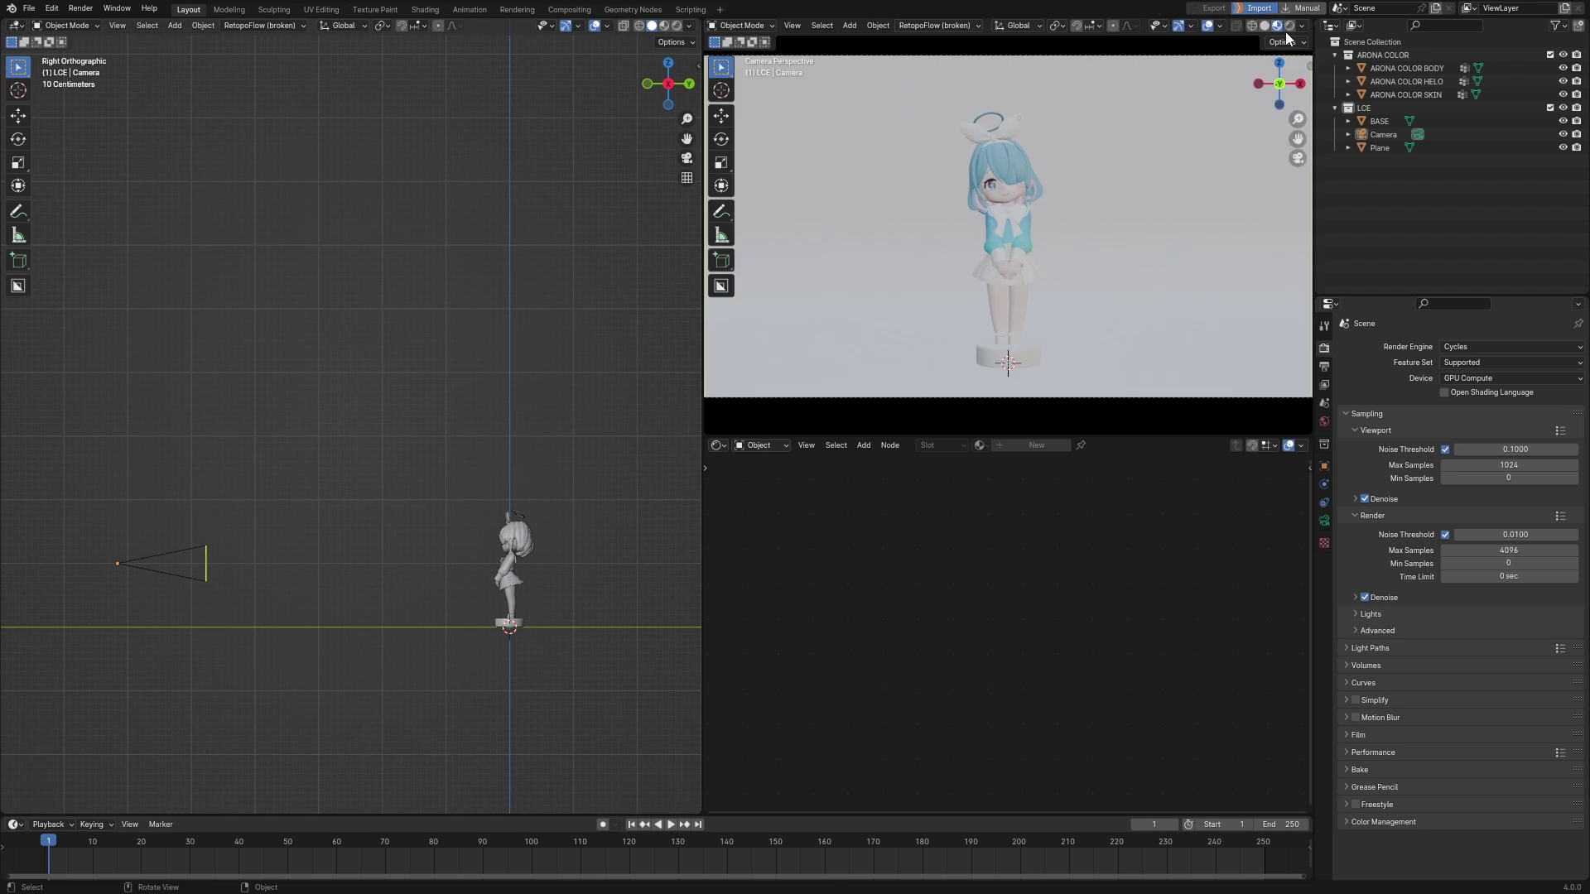
left_click(1289, 25)
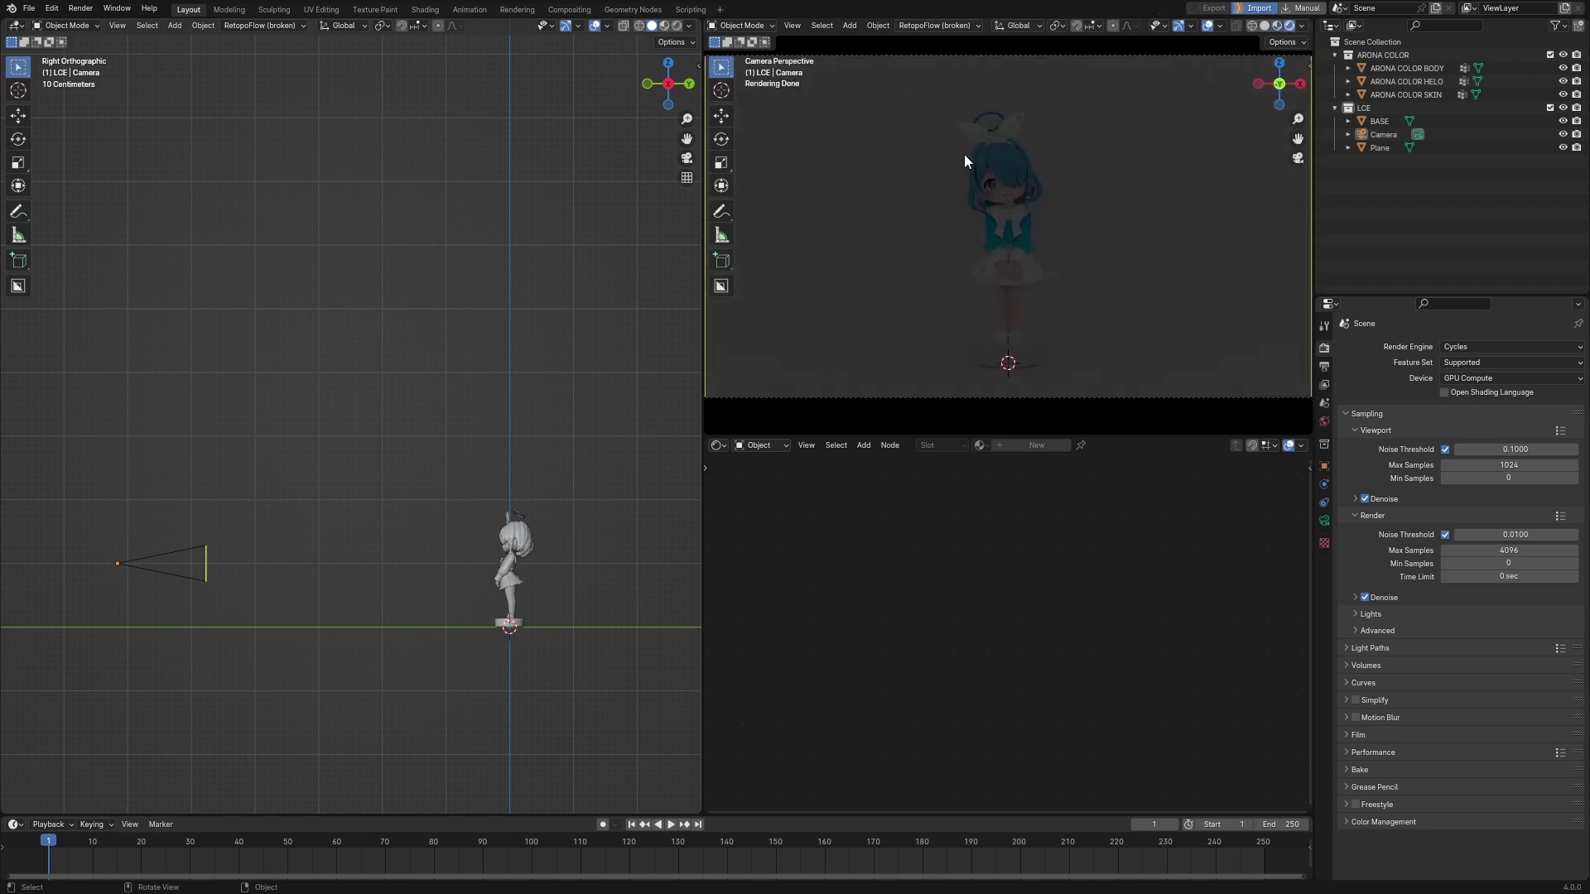
left_click(772, 445)
Show the World nodes and add Environment Texture, Mapping and Texture Coordinate nodes with Ctrl+T.
left_click(773, 486)
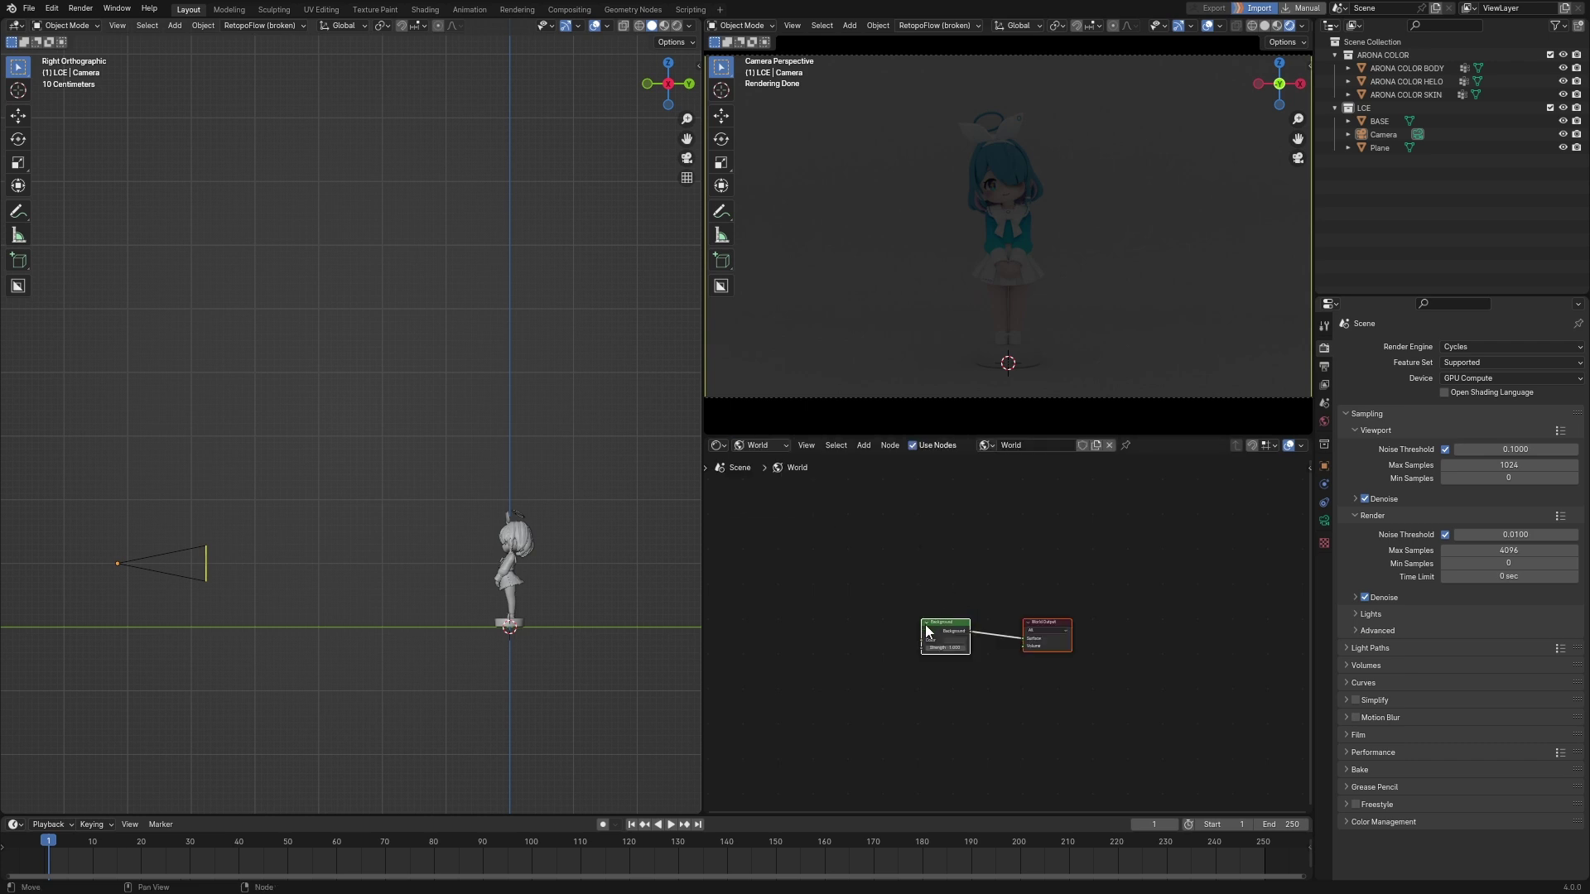
middle_click_drag(939, 621, 1031, 549)
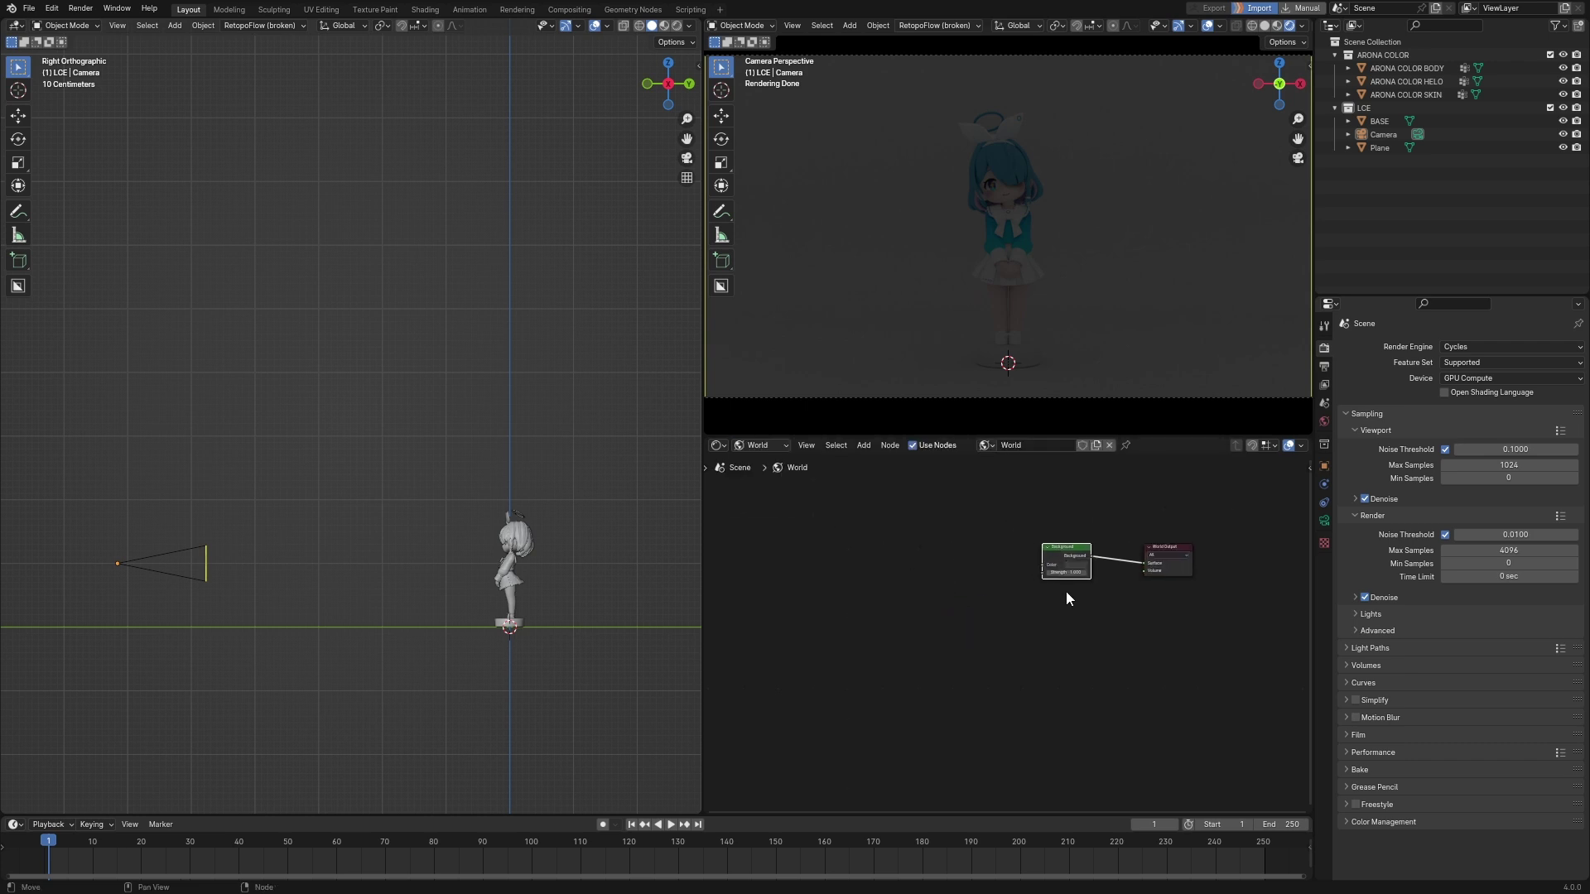
key("ctrl+t")
key("Home")
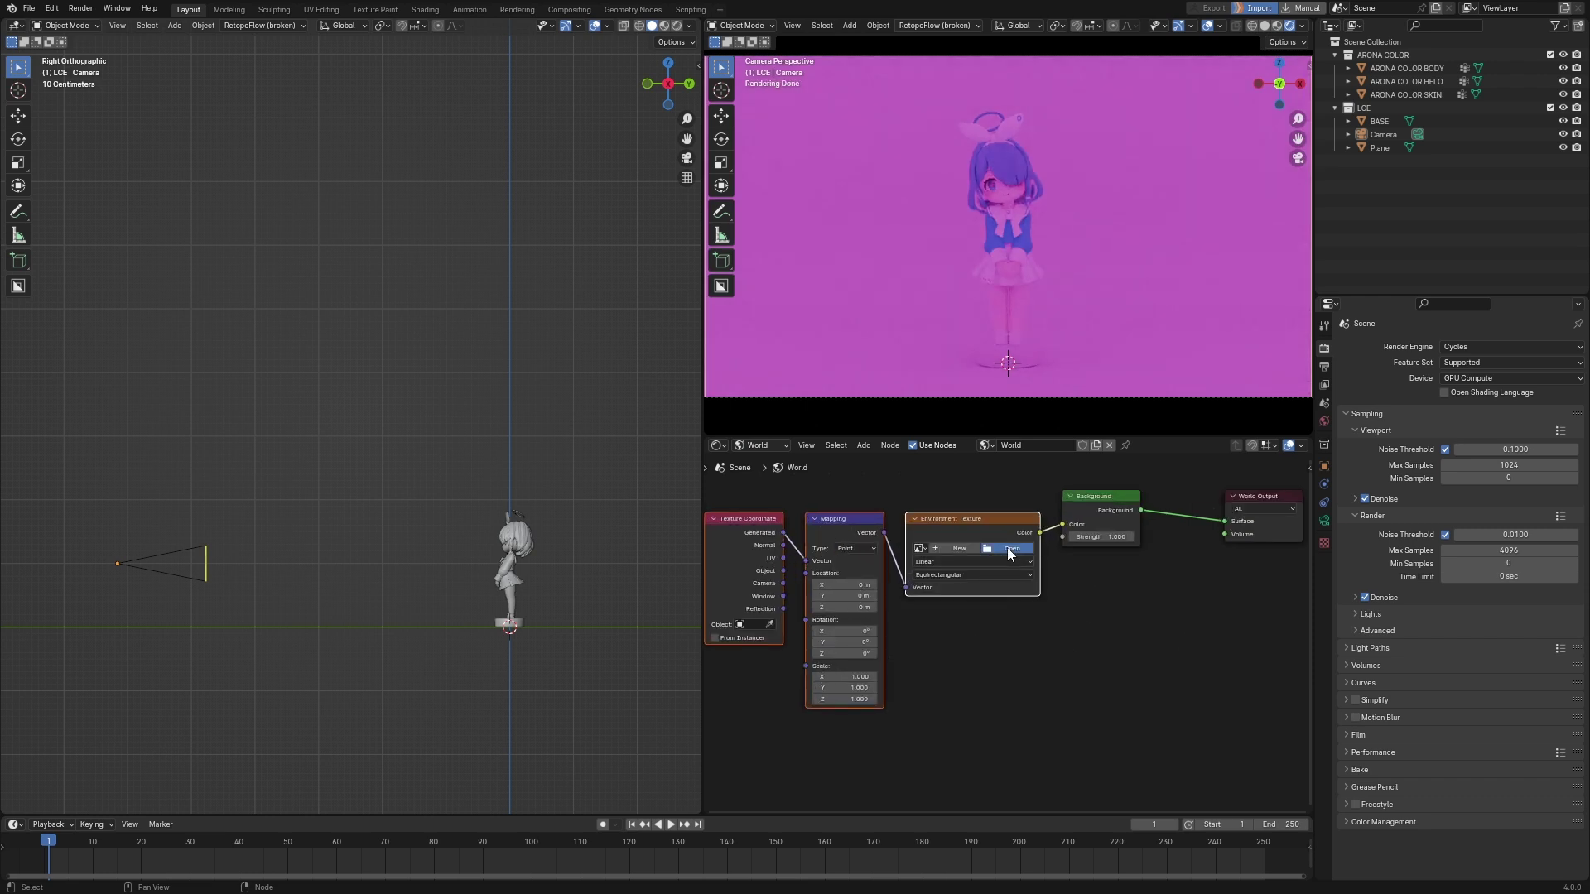
Load leadenhall_market_4k.hdr from the TEXTURE AND ALPHA HDRI folder and rotate it about 74° on Z.
left_click(1007, 548)
left_click(483, 324)
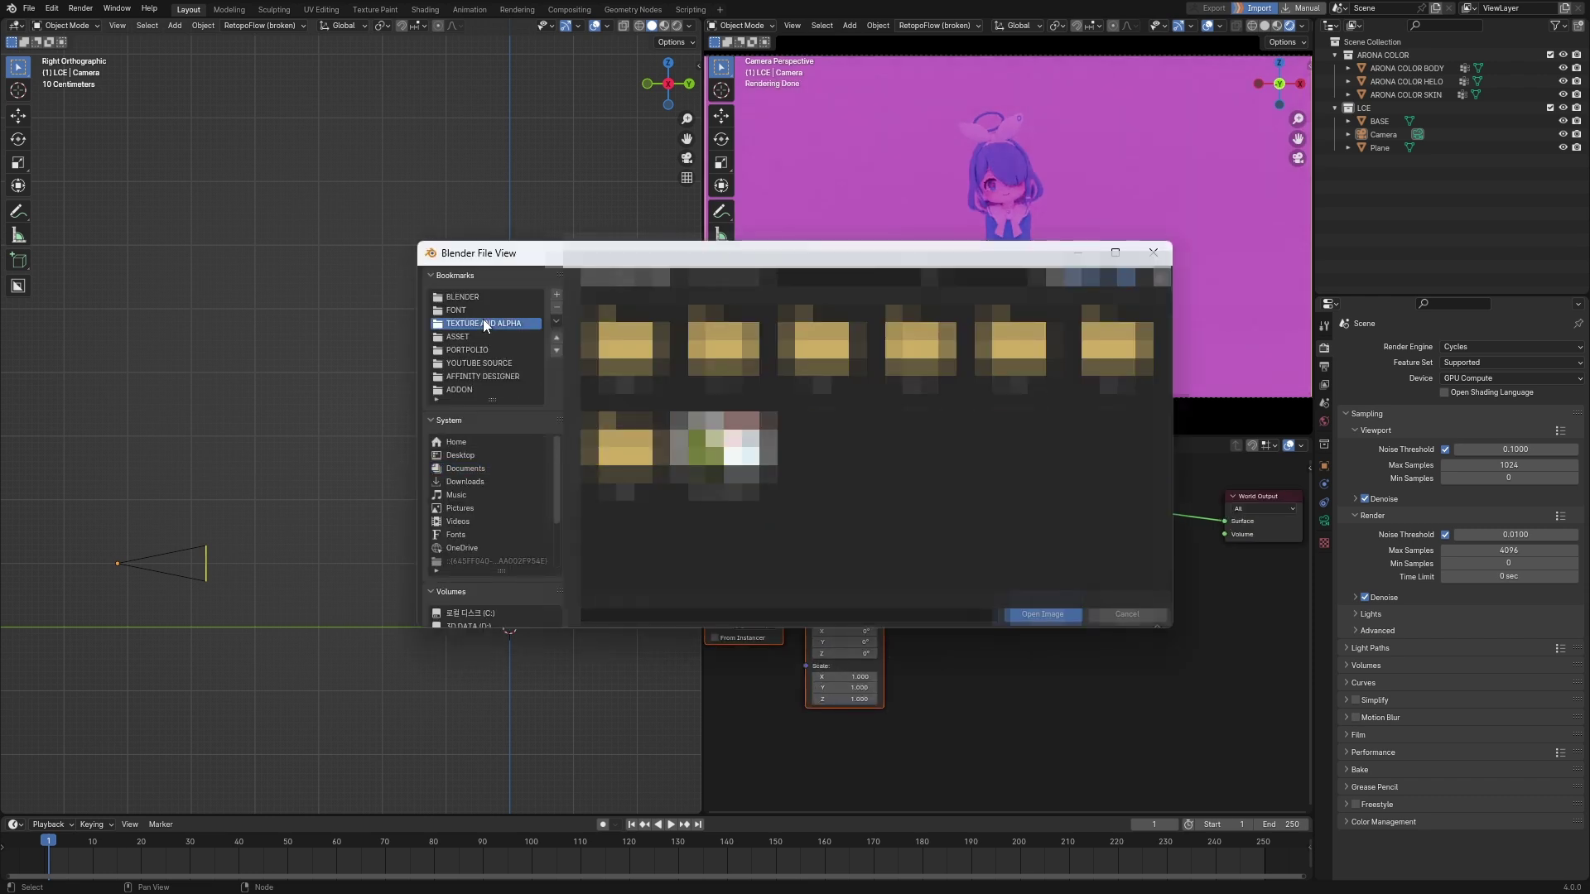
double_click(812, 373)
scroll(842, 487, "down", 5)
scroll(839, 483, "down", 5)
scroll(838, 480, "down", 5)
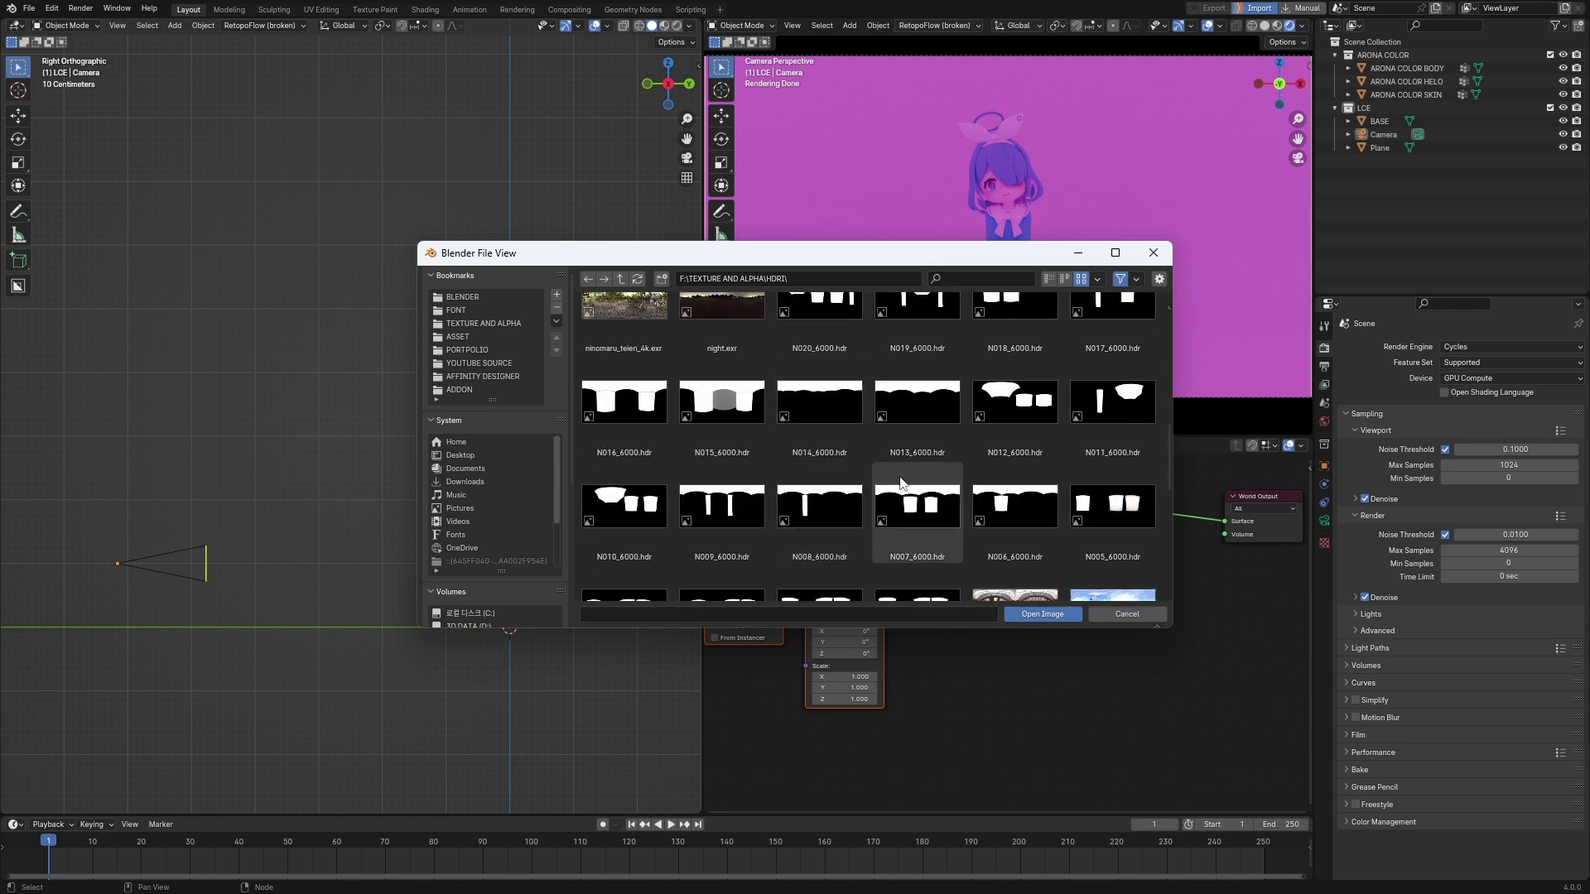
scroll(901, 483, "down", 2)
double_click(1012, 513)
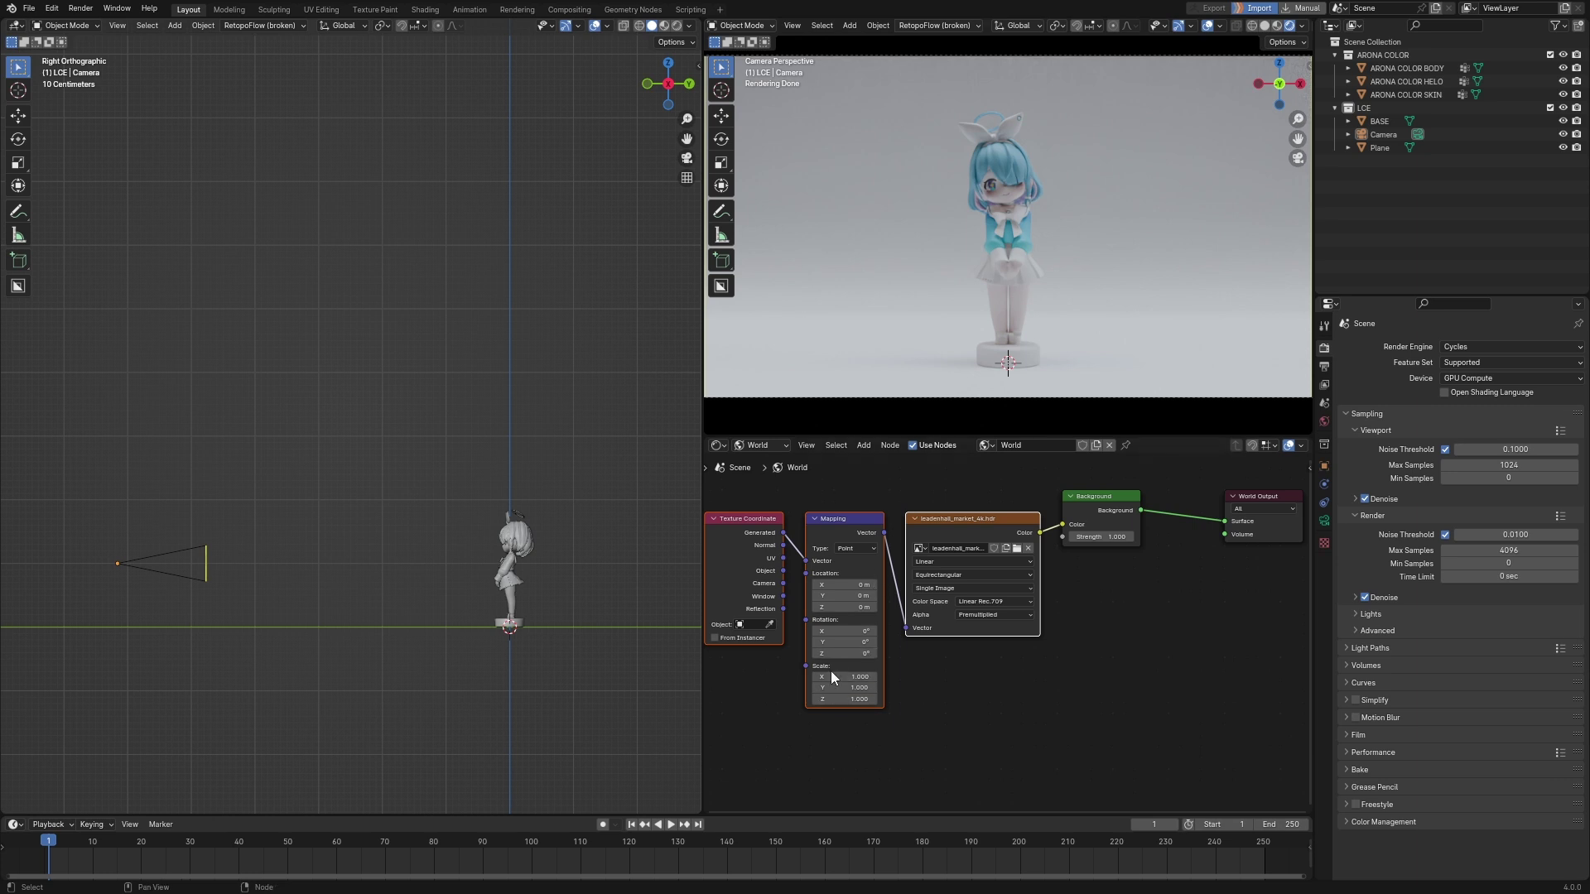
left_click_drag(845, 654, 873, 653)
Inspect the lit render, return to the camera view and pan to the figure's head.
scroll(1110, 246, "down", 2)
scroll(1110, 246, "up", 1)
scroll(1109, 245, "up", 4)
scroll(1109, 246, "down", 3)
mouse_move(1110, 246)
middle_mouse_down()
mouse_move(1085, 251)
mouse_move(1100, 255)
middle_mouse_up()
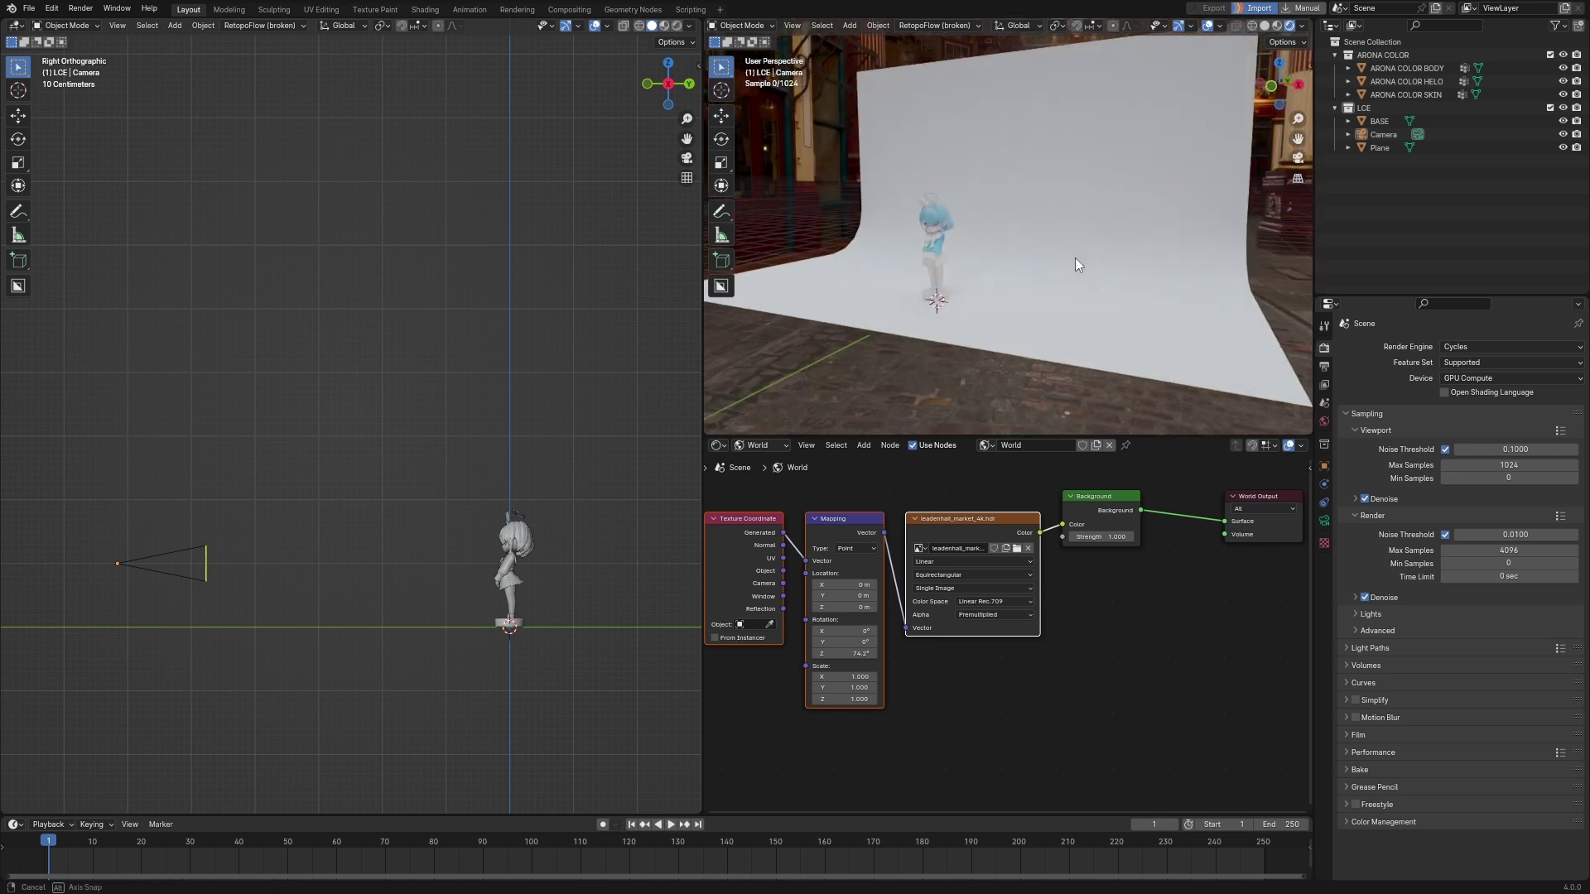
key("KP_0")
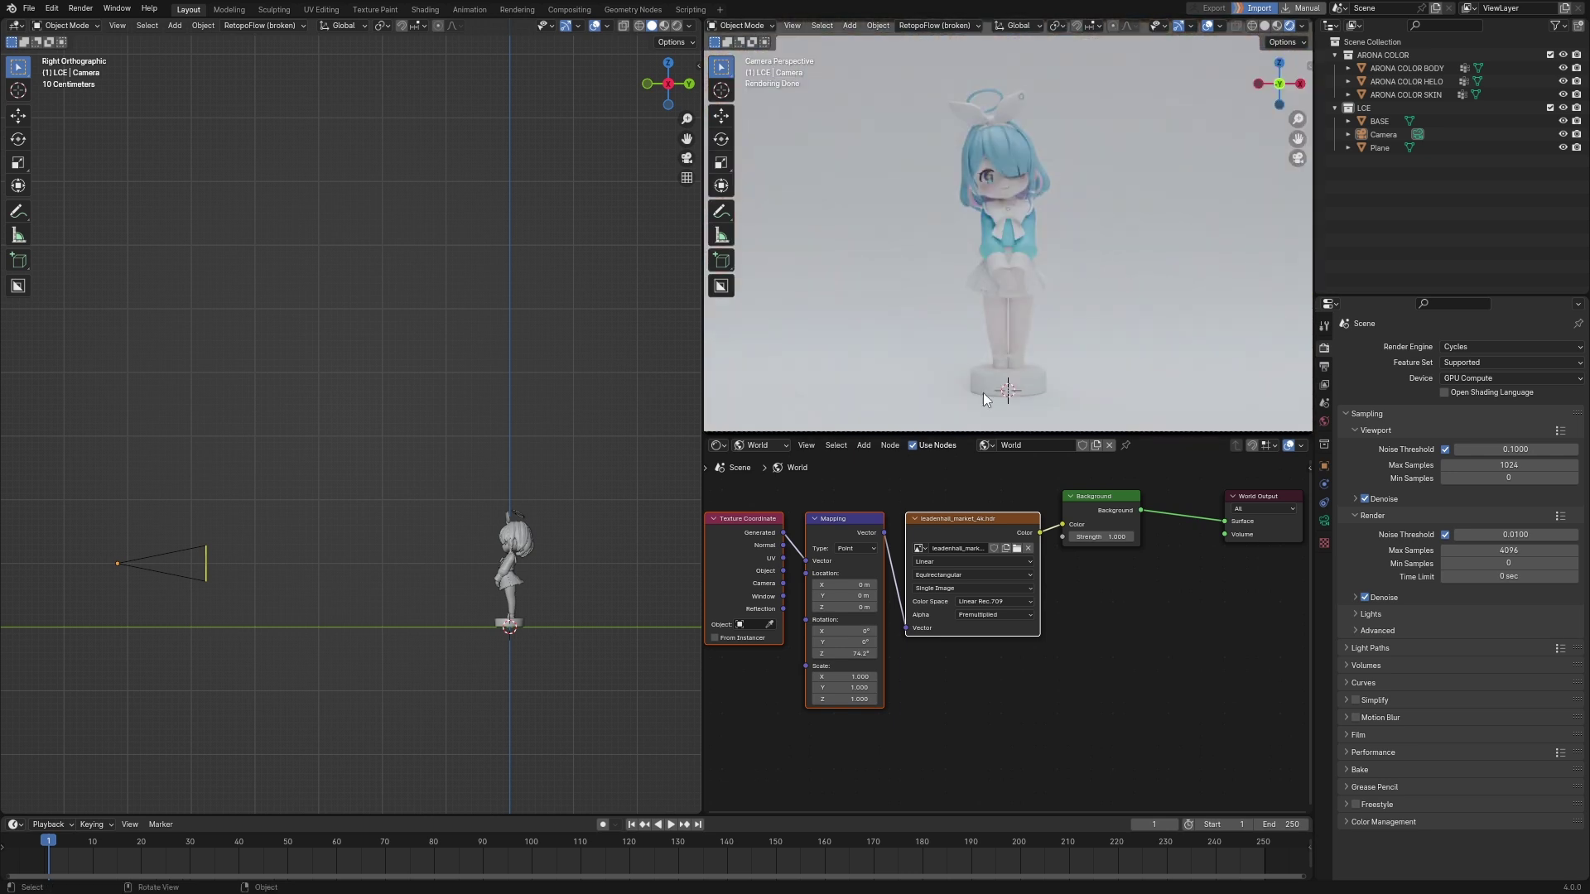
scroll(1112, 304, "up", 4)
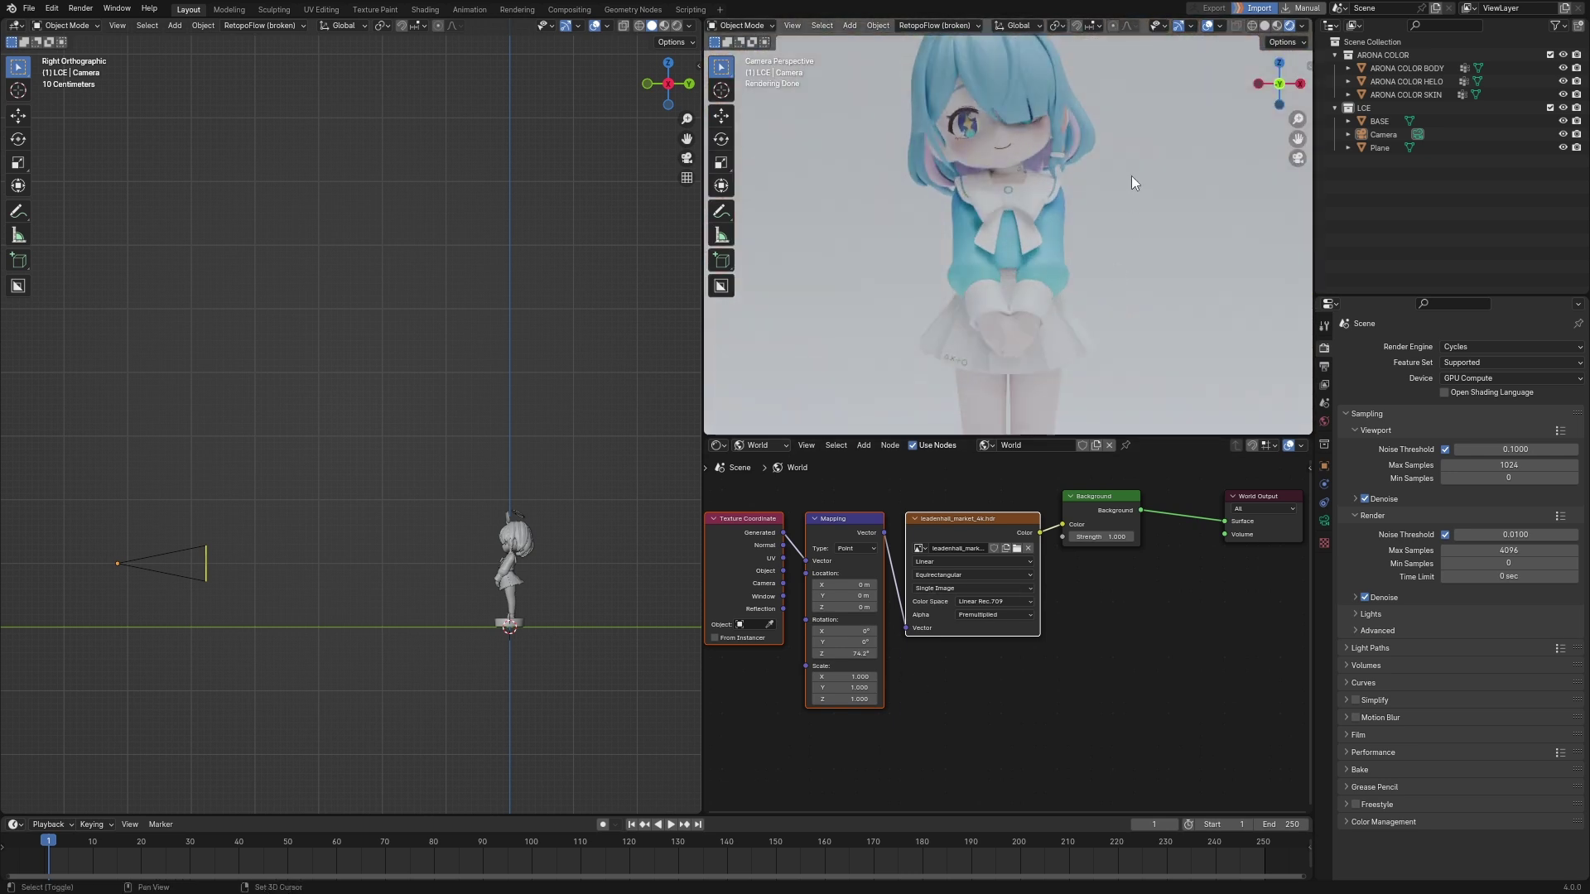
middle_click_drag(1131, 176, 1110, 310, "shift")
Rotate the HDRI further to about 117° on Z and select the camera.
mouse_move(844, 653)
left_mouse_down()
mouse_move(878, 654)
mouse_move(861, 654)
left_mouse_up()
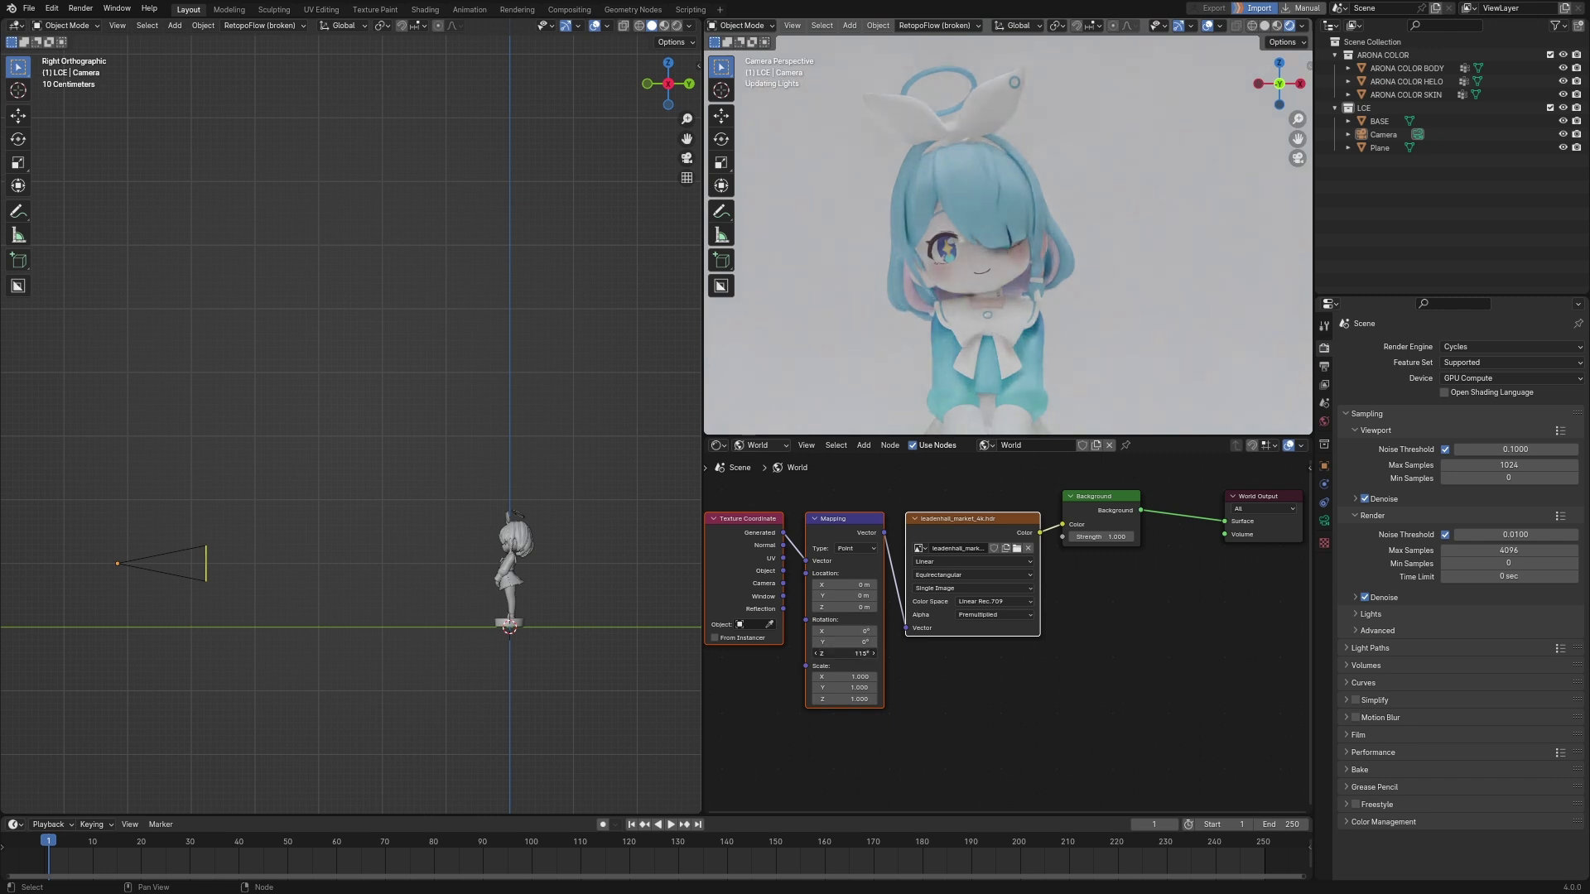
left_click_drag(234, 561, 123, 578)
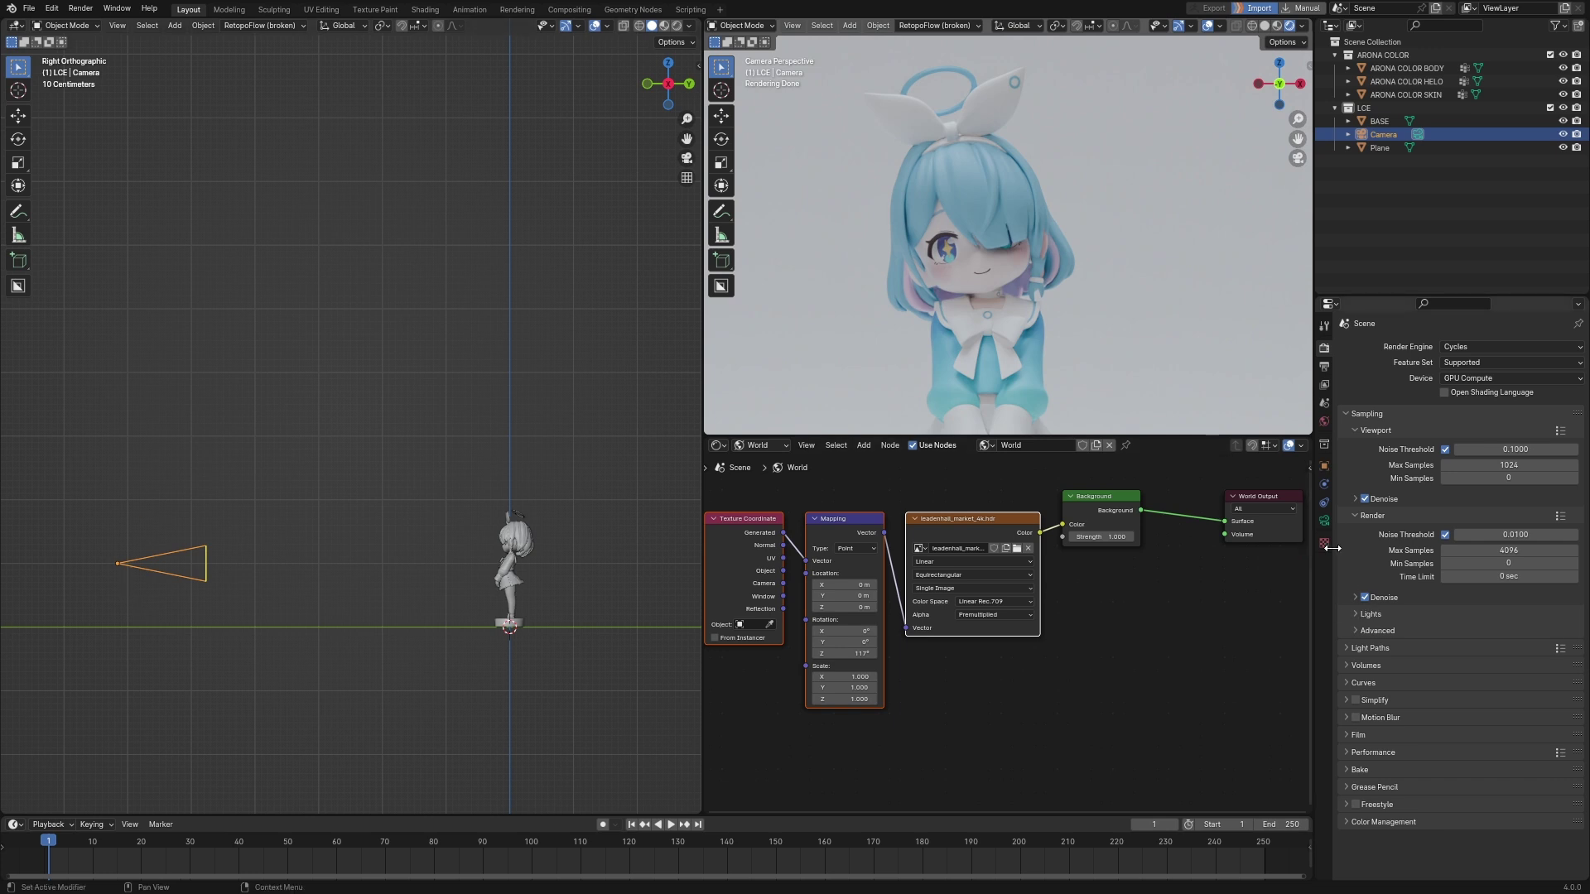
left_click(1324, 522)
Set the camera's focal length to 109 mm.
double_click(1467, 406)
type("109")
key("Return")
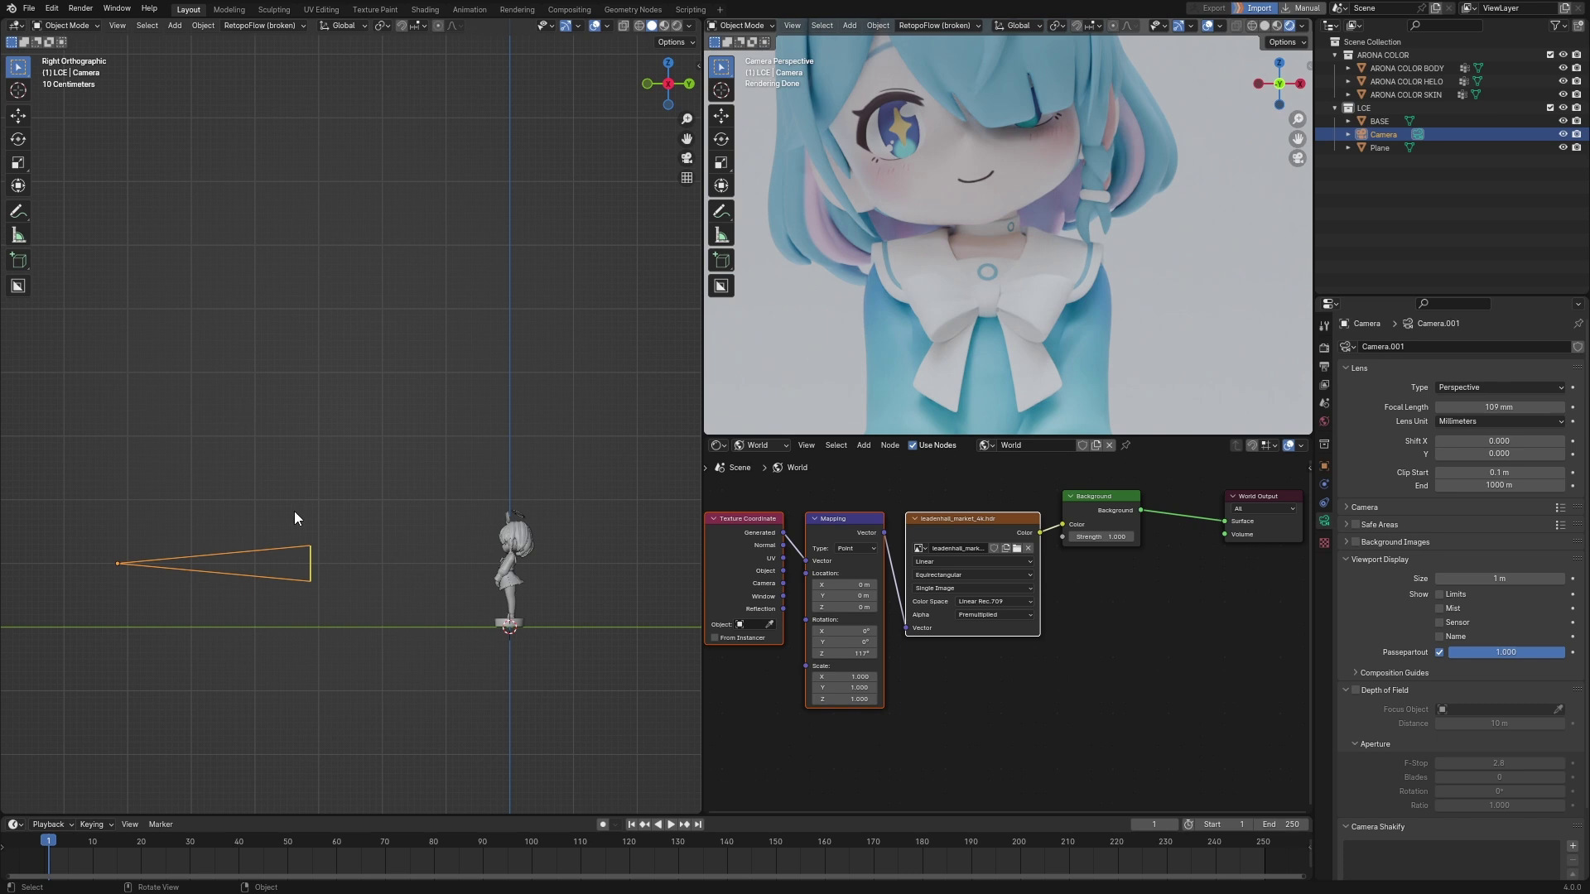
scroll(419, 543, "down", 4)
Move the camera along Y, then shift it slightly down along Z.
key("g")
key("y")
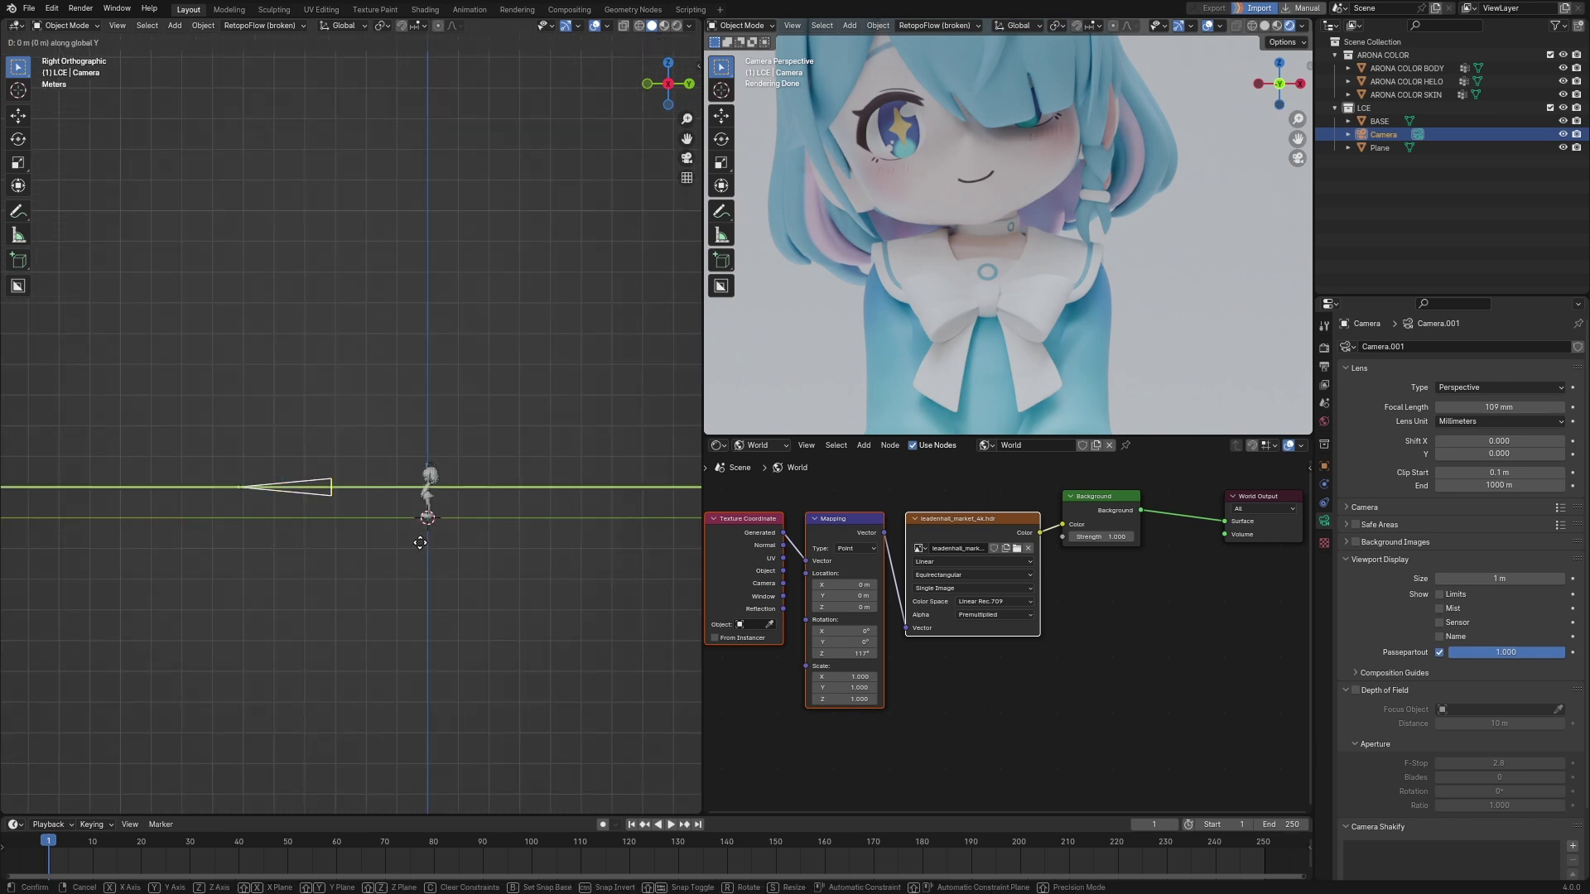
left_click(331, 543)
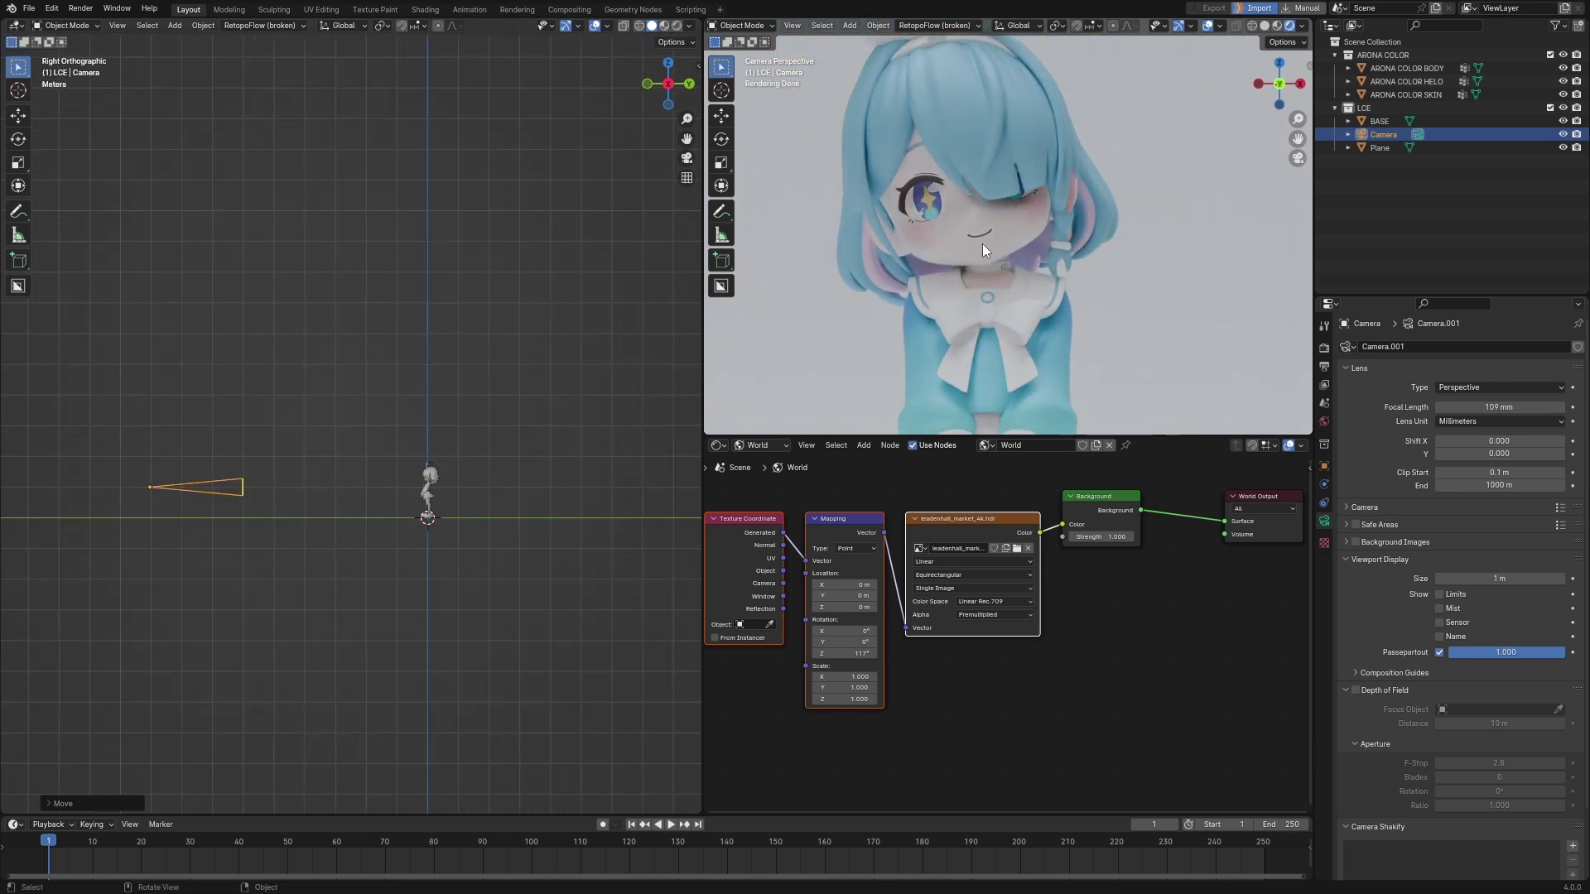
scroll(1049, 242, "down", 2)
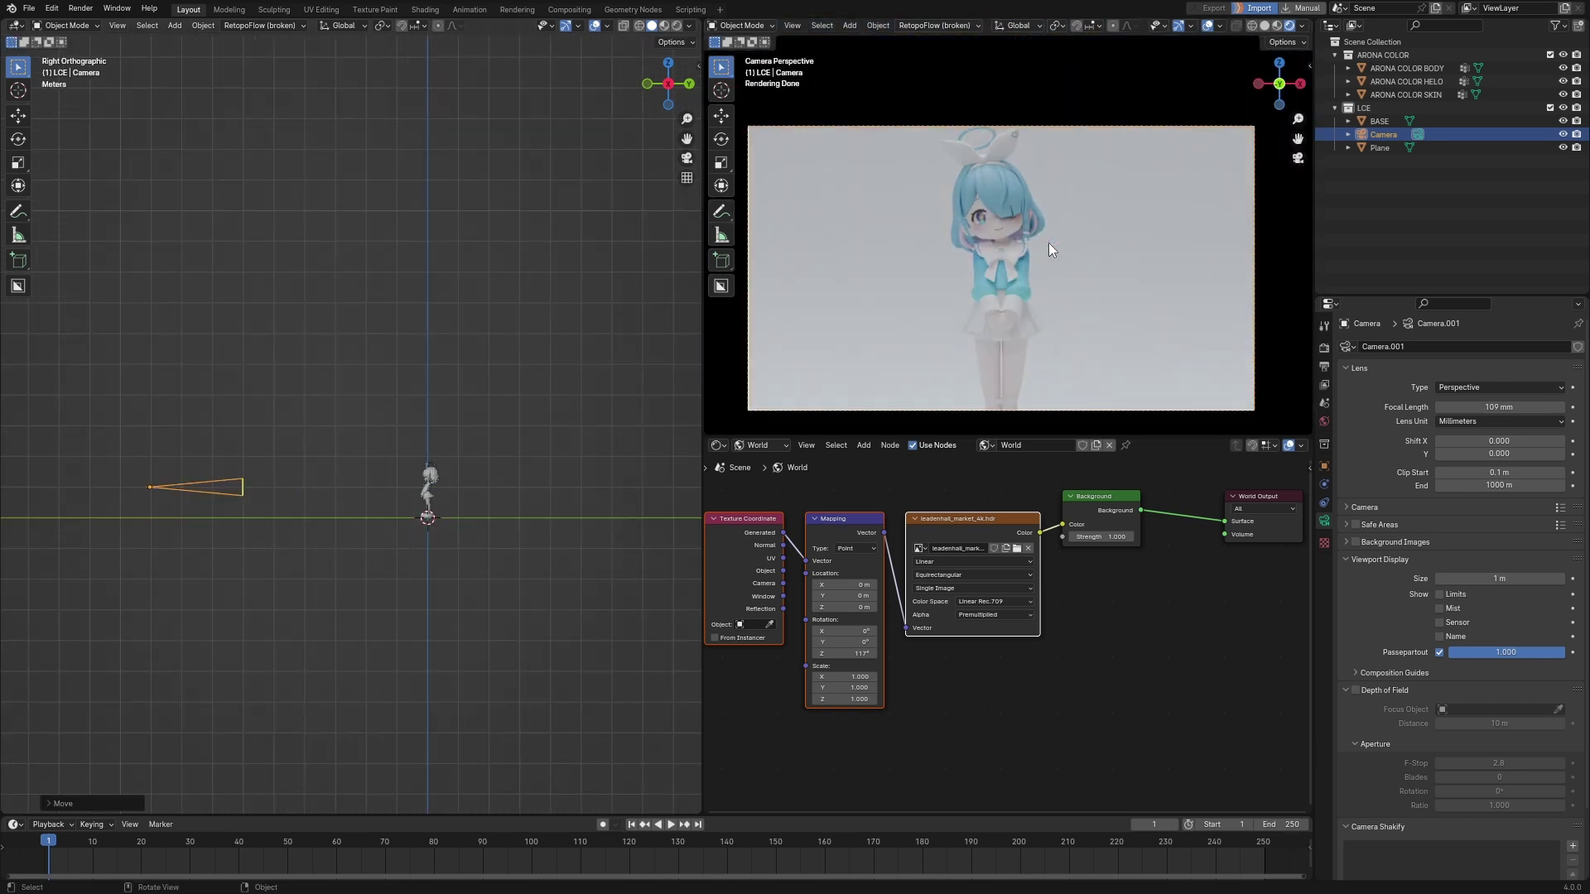
key("g")
key("z")
left_click(326, 508)
From the top view move the camera closer along Y, then reposition it from the right view.
key("KP_7")
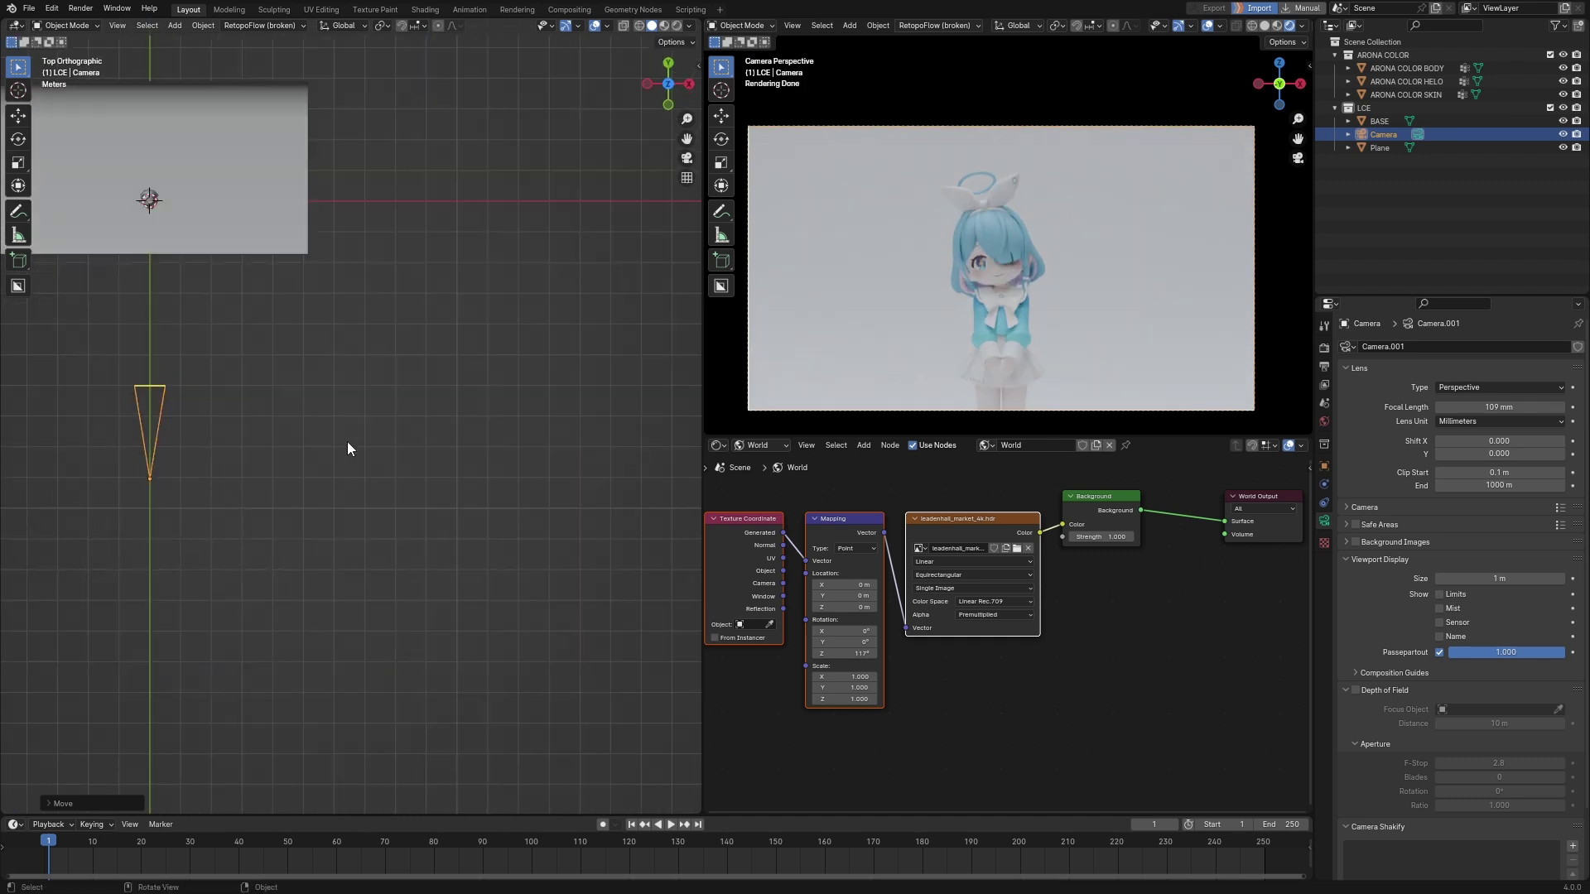
key("g")
key("y")
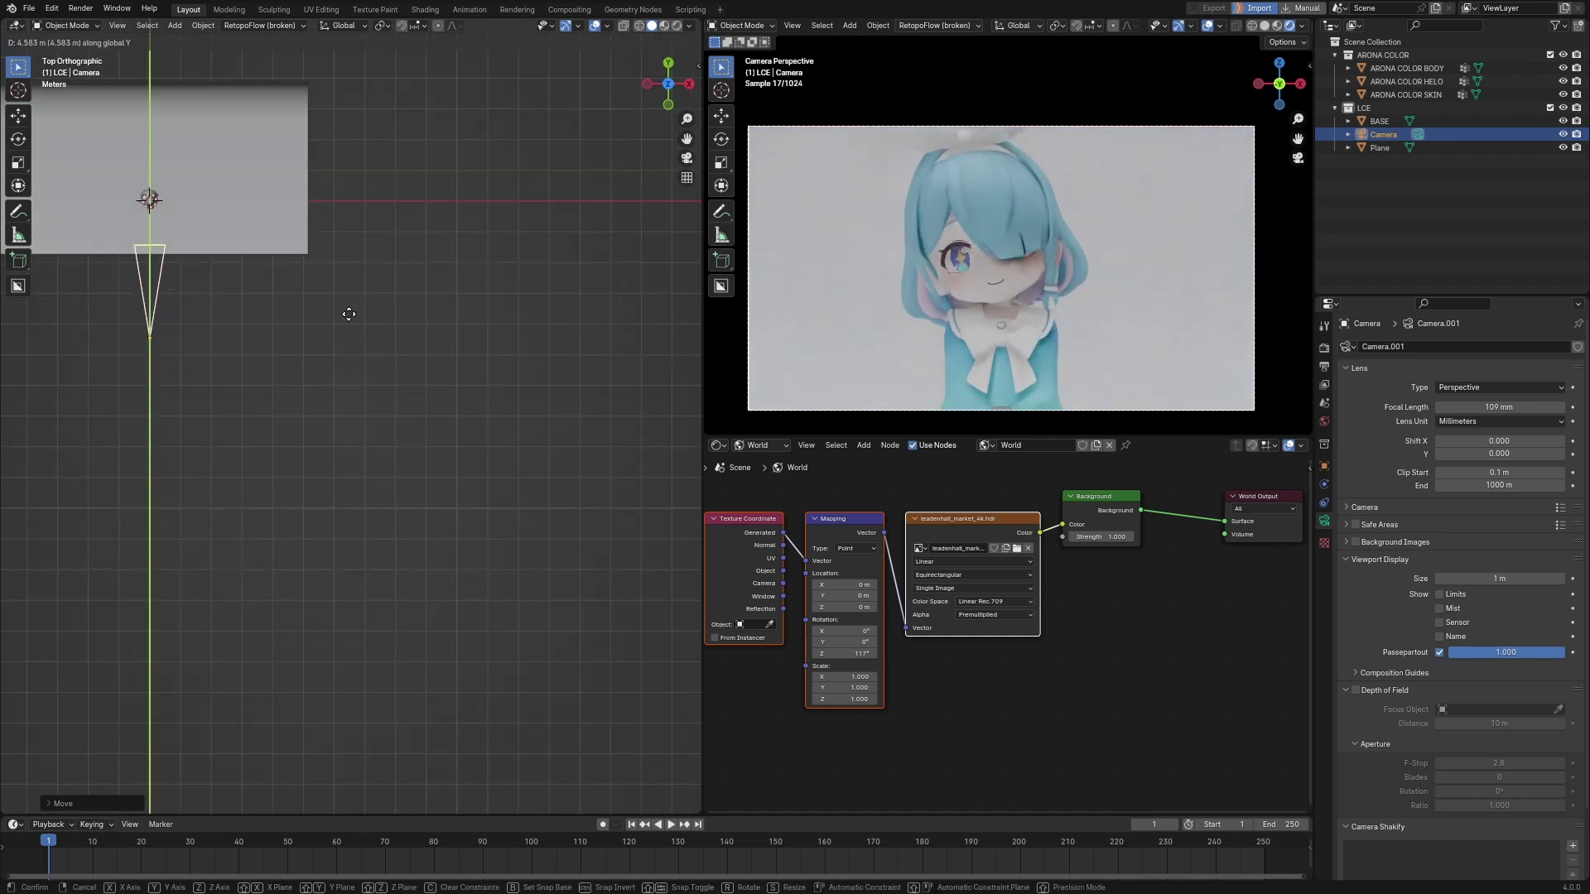
left_click(347, 313)
key("KP_3")
scroll(319, 464, "up", 5)
key("g")
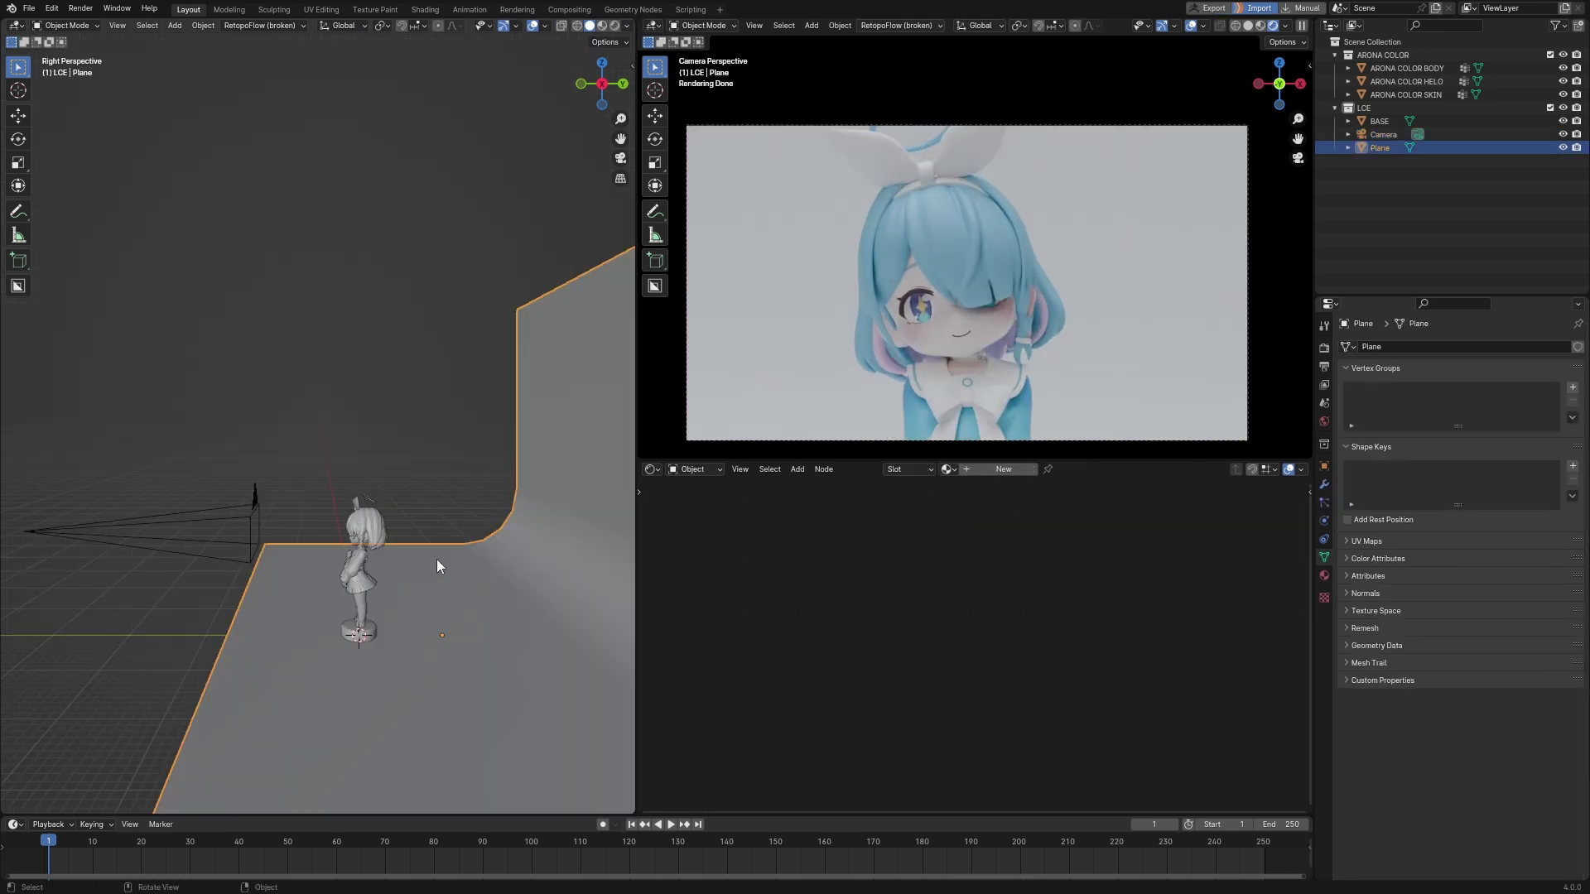
middle_click_drag(436, 559, 510, 559)
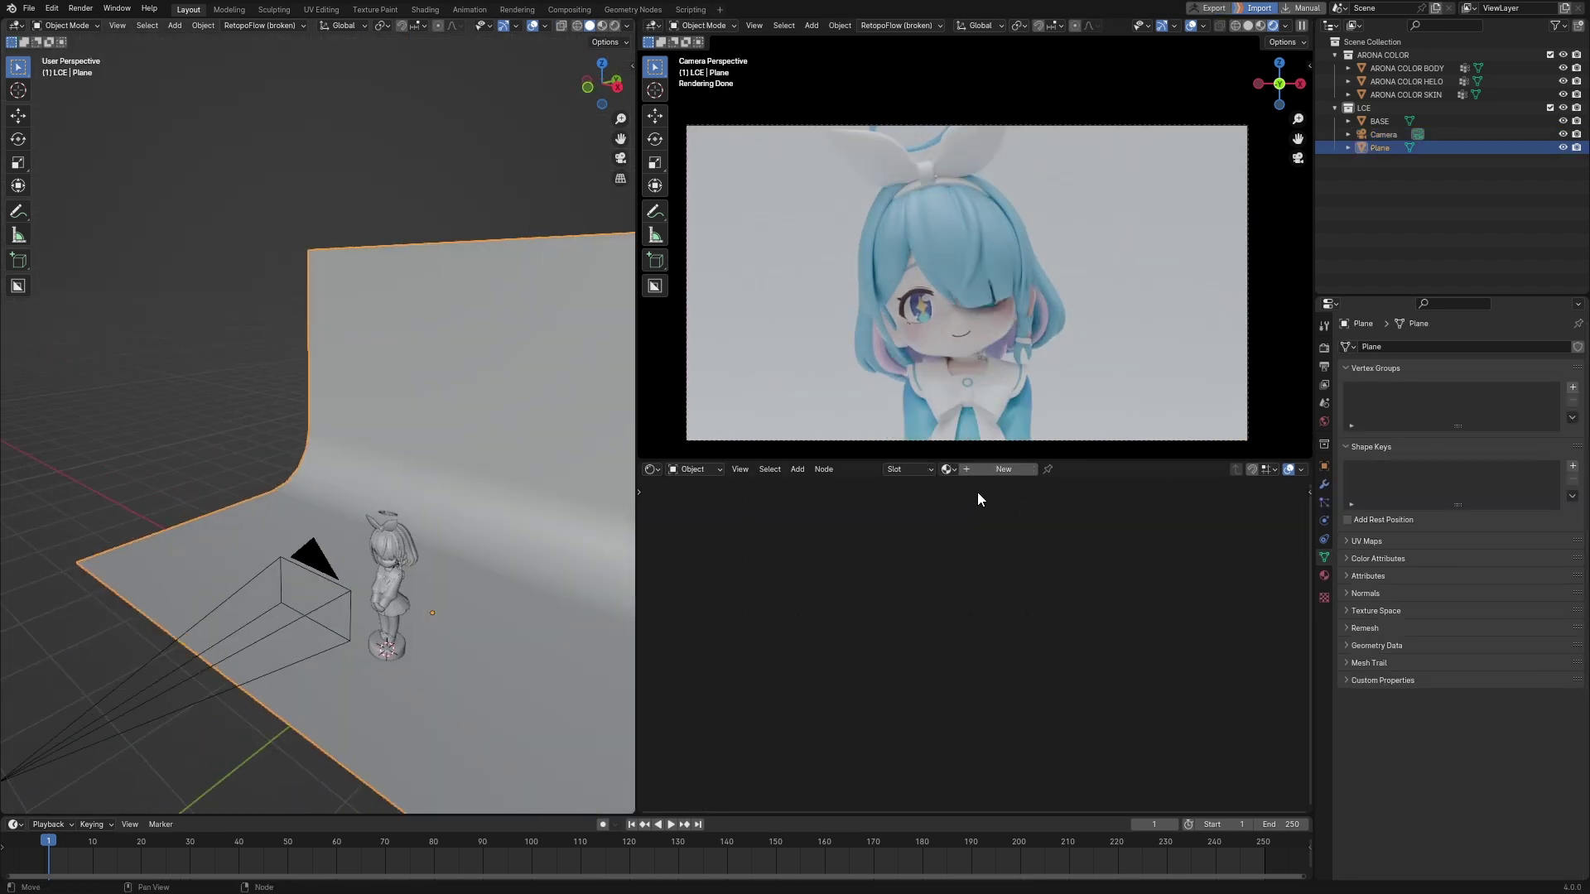
Assign the existing Material to the backdrop plane.
left_click(1324, 575)
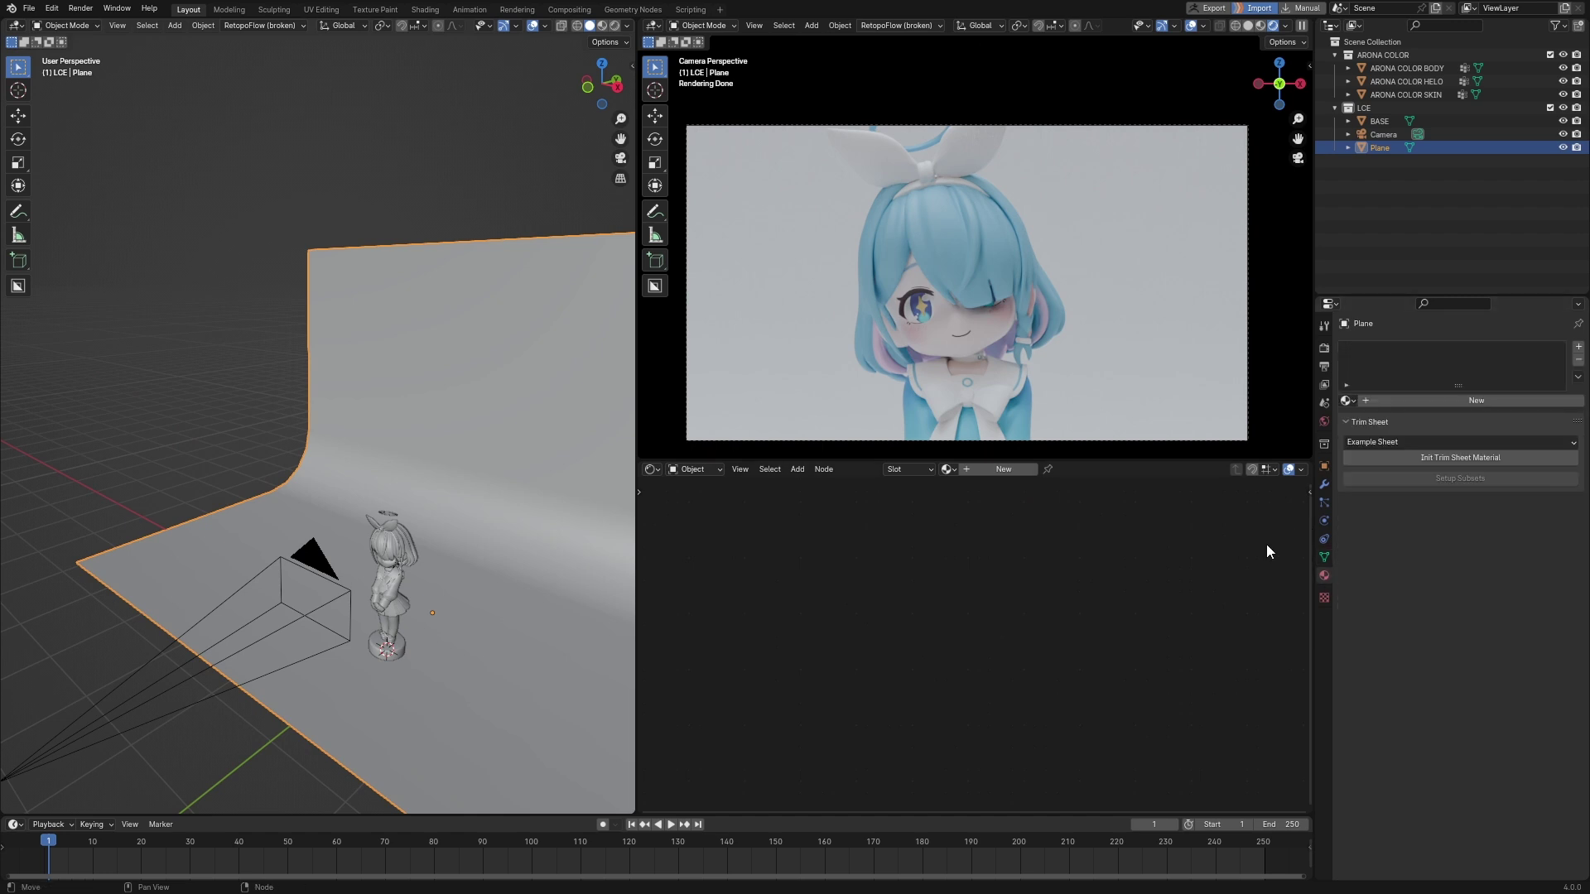
left_click(1346, 399)
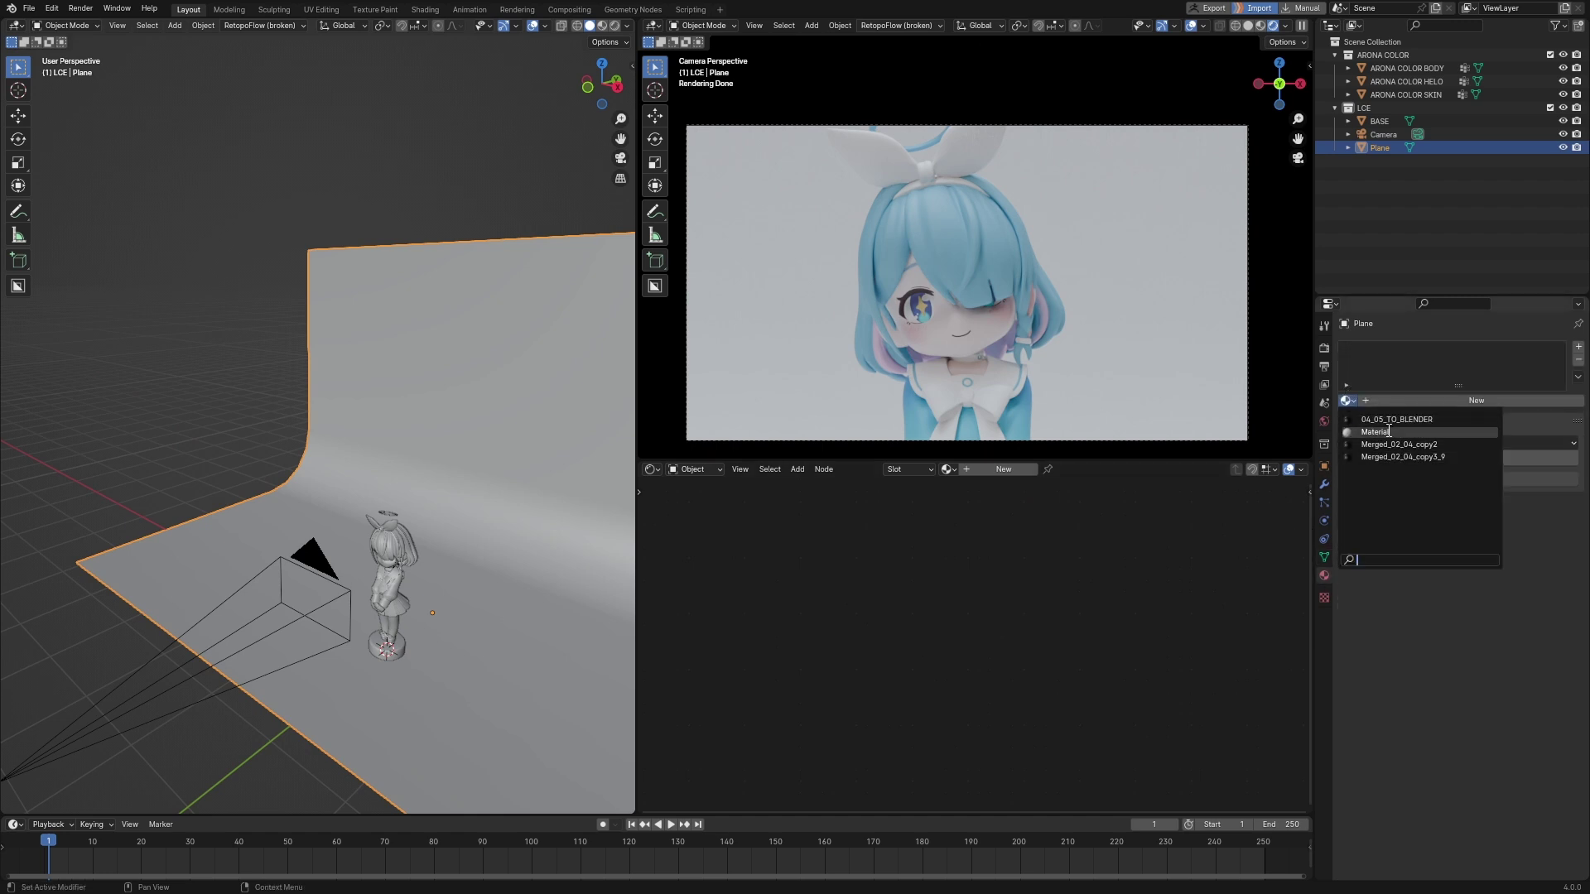
left_click(1390, 432)
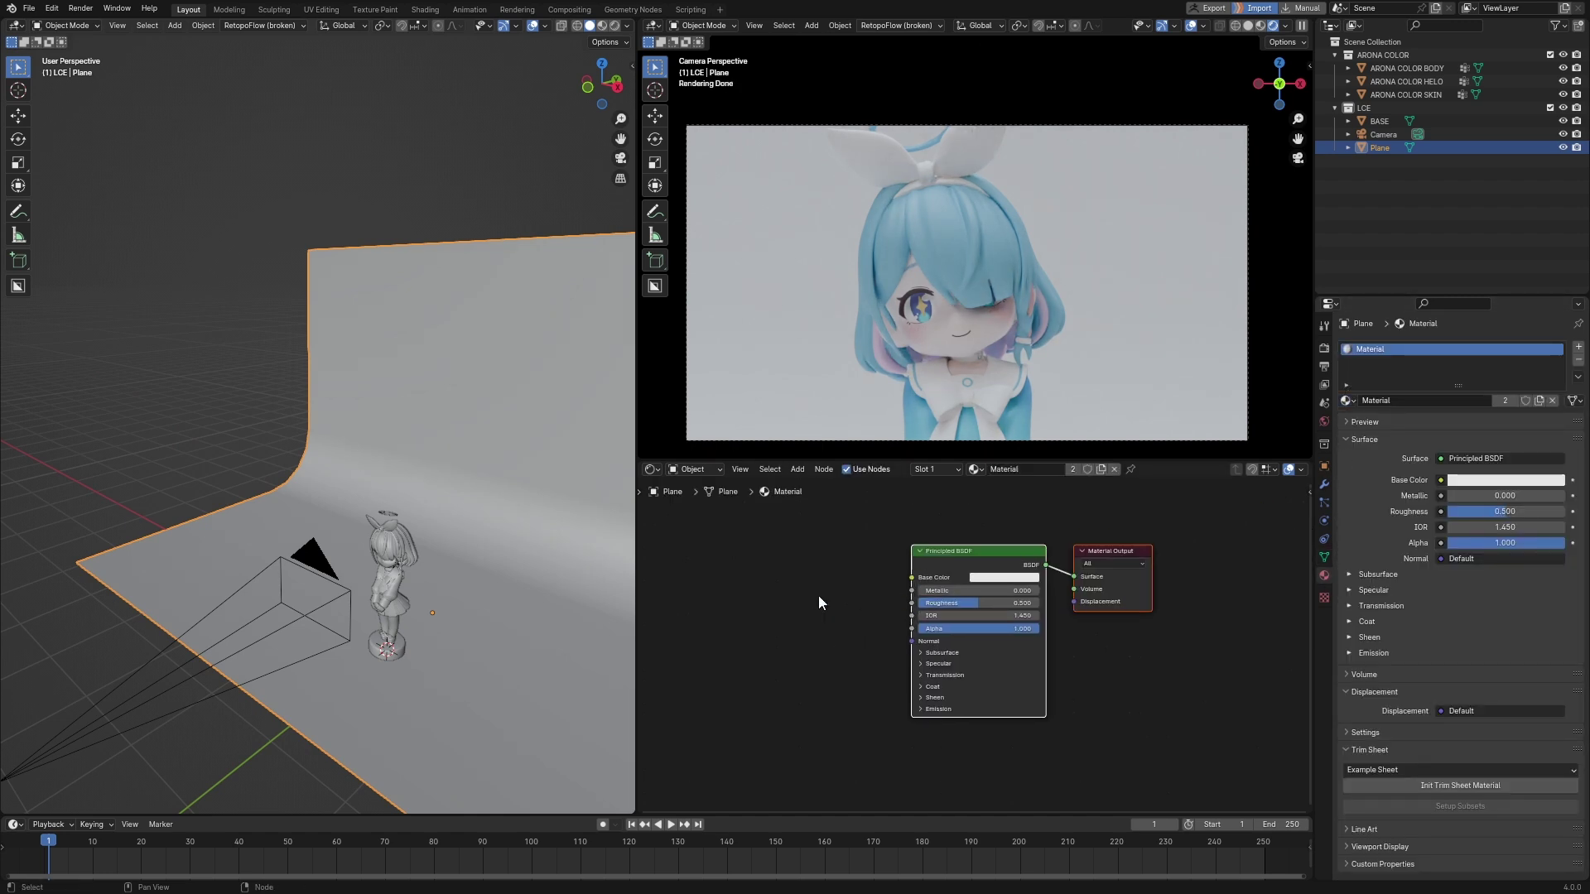
Set the plane's Base Color to the hair's light blue using the eyedropper.
scroll(852, 592, "up", 2)
left_click(1012, 552)
left_click(1126, 485)
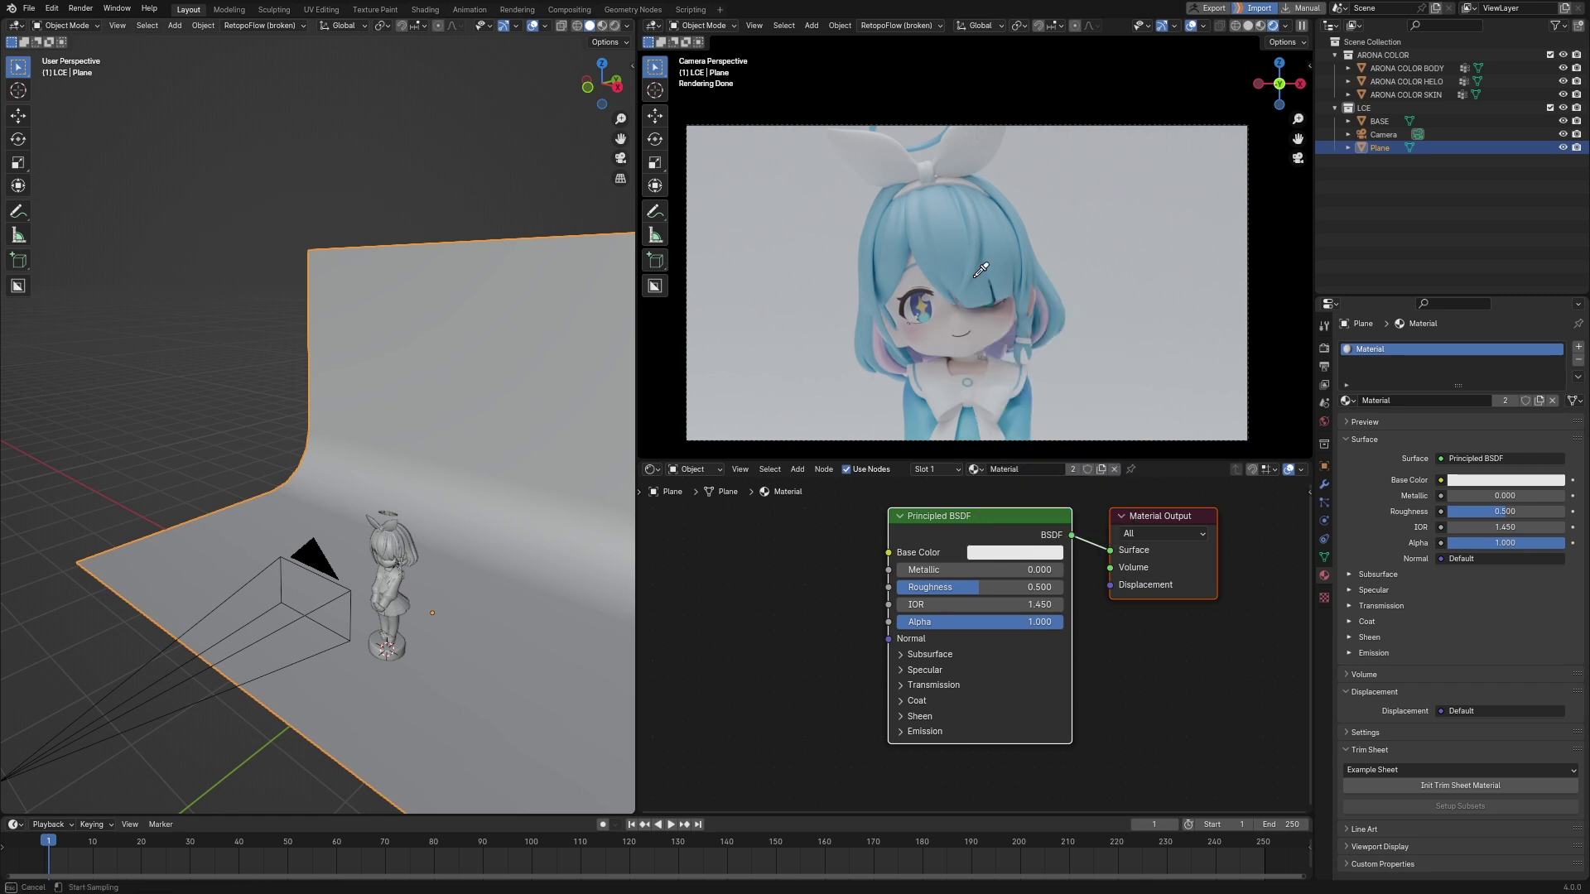
left_click(954, 254)
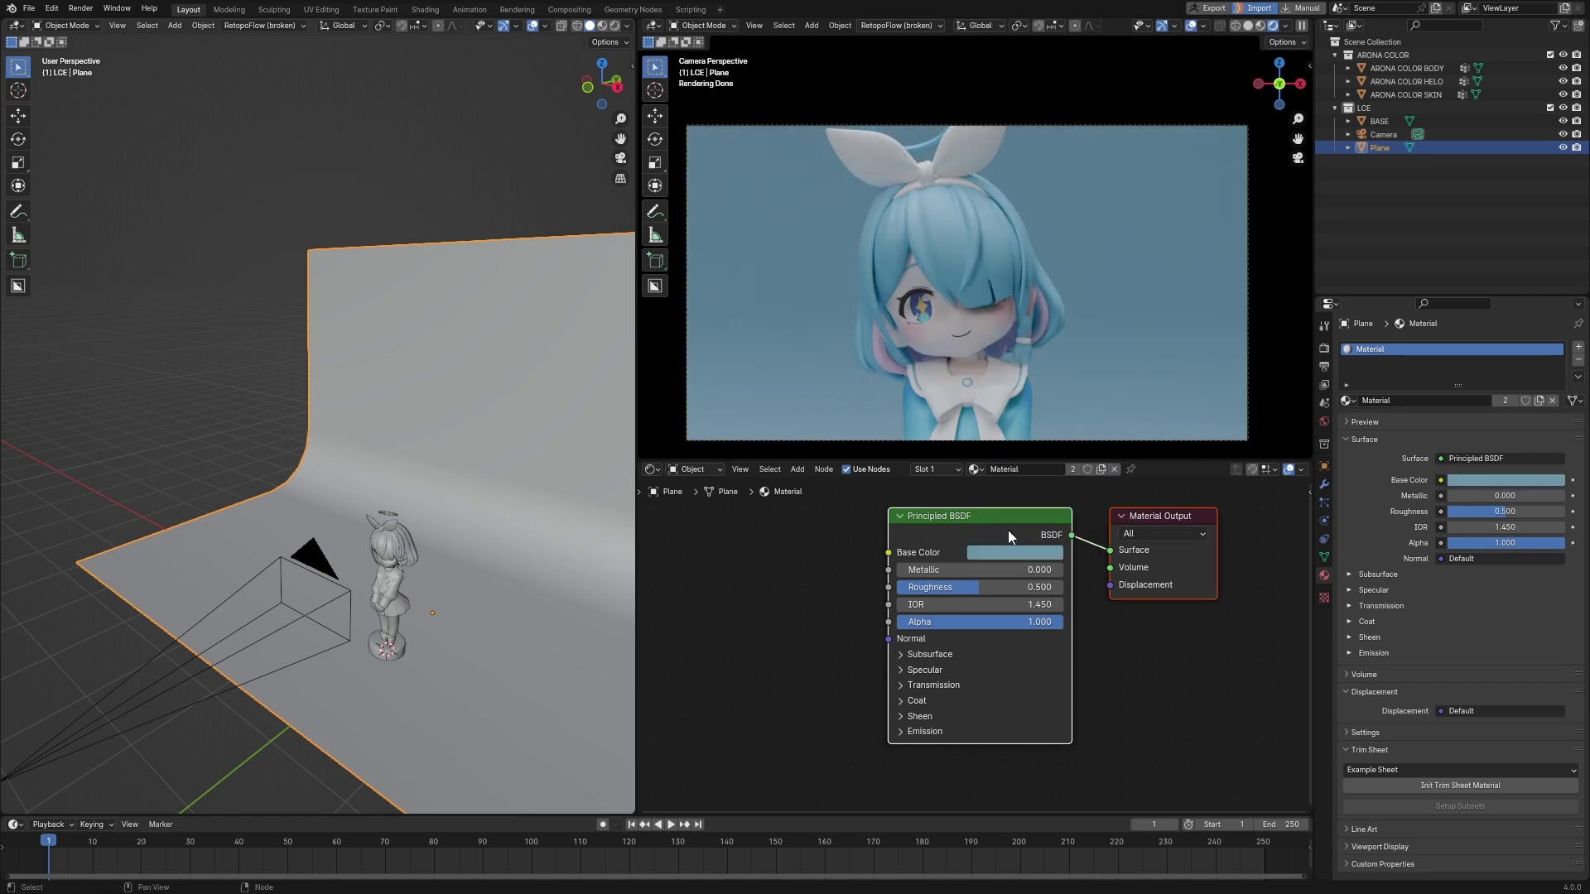
scroll(977, 580, "down", 1)
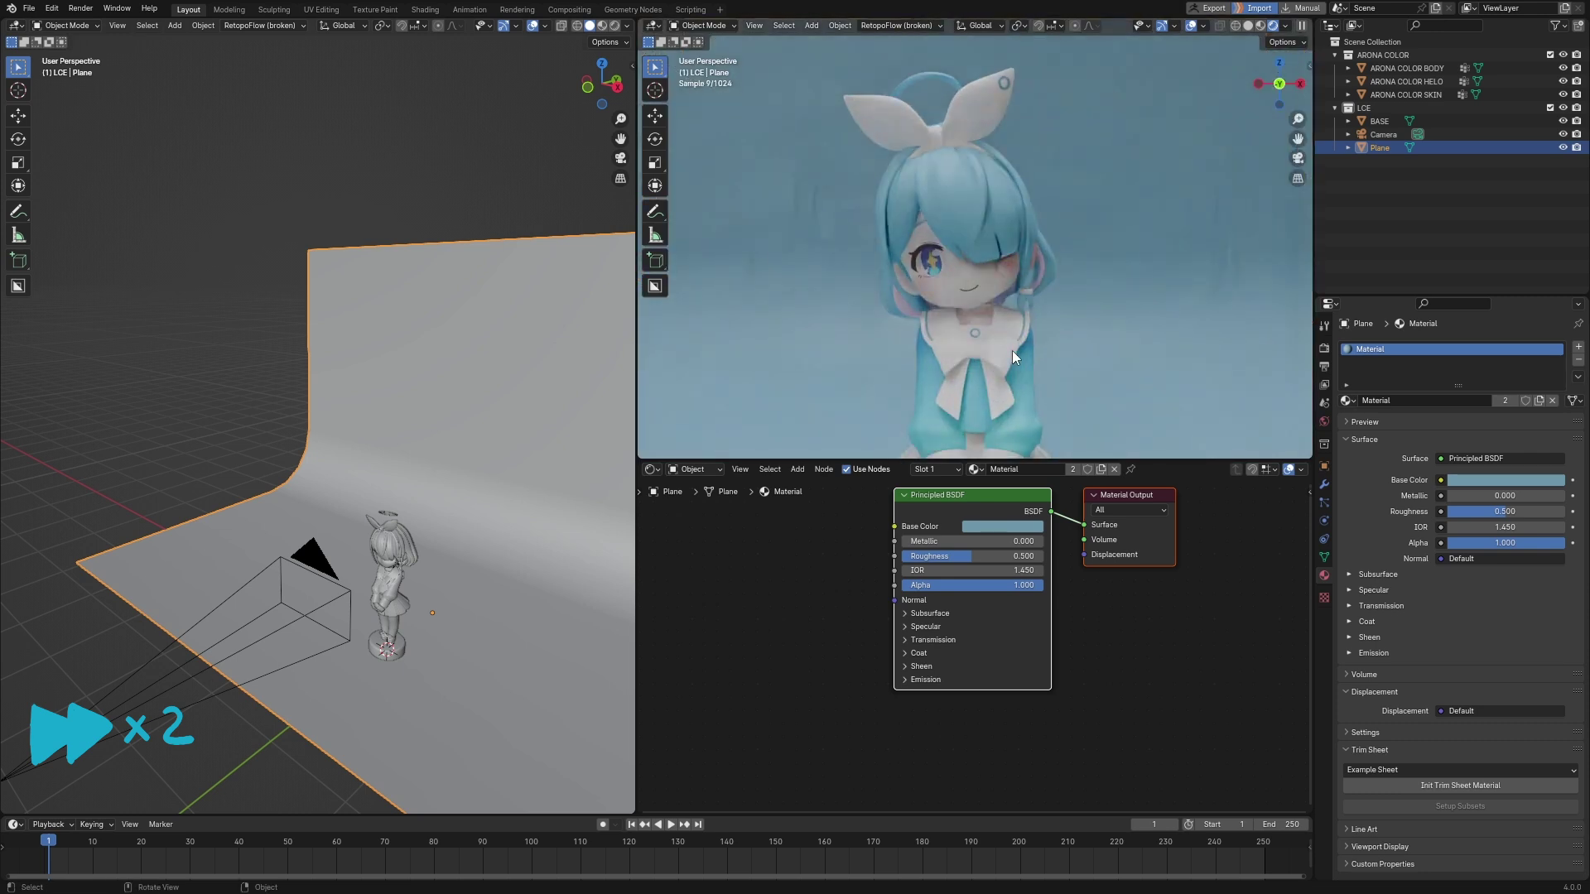
Rename the plane's material to BLUE PLATE and return to the camera view.
mouse_move(1017, 351)
middle_mouse_down()
mouse_move(1008, 367)
mouse_move(980, 356)
middle_mouse_up()
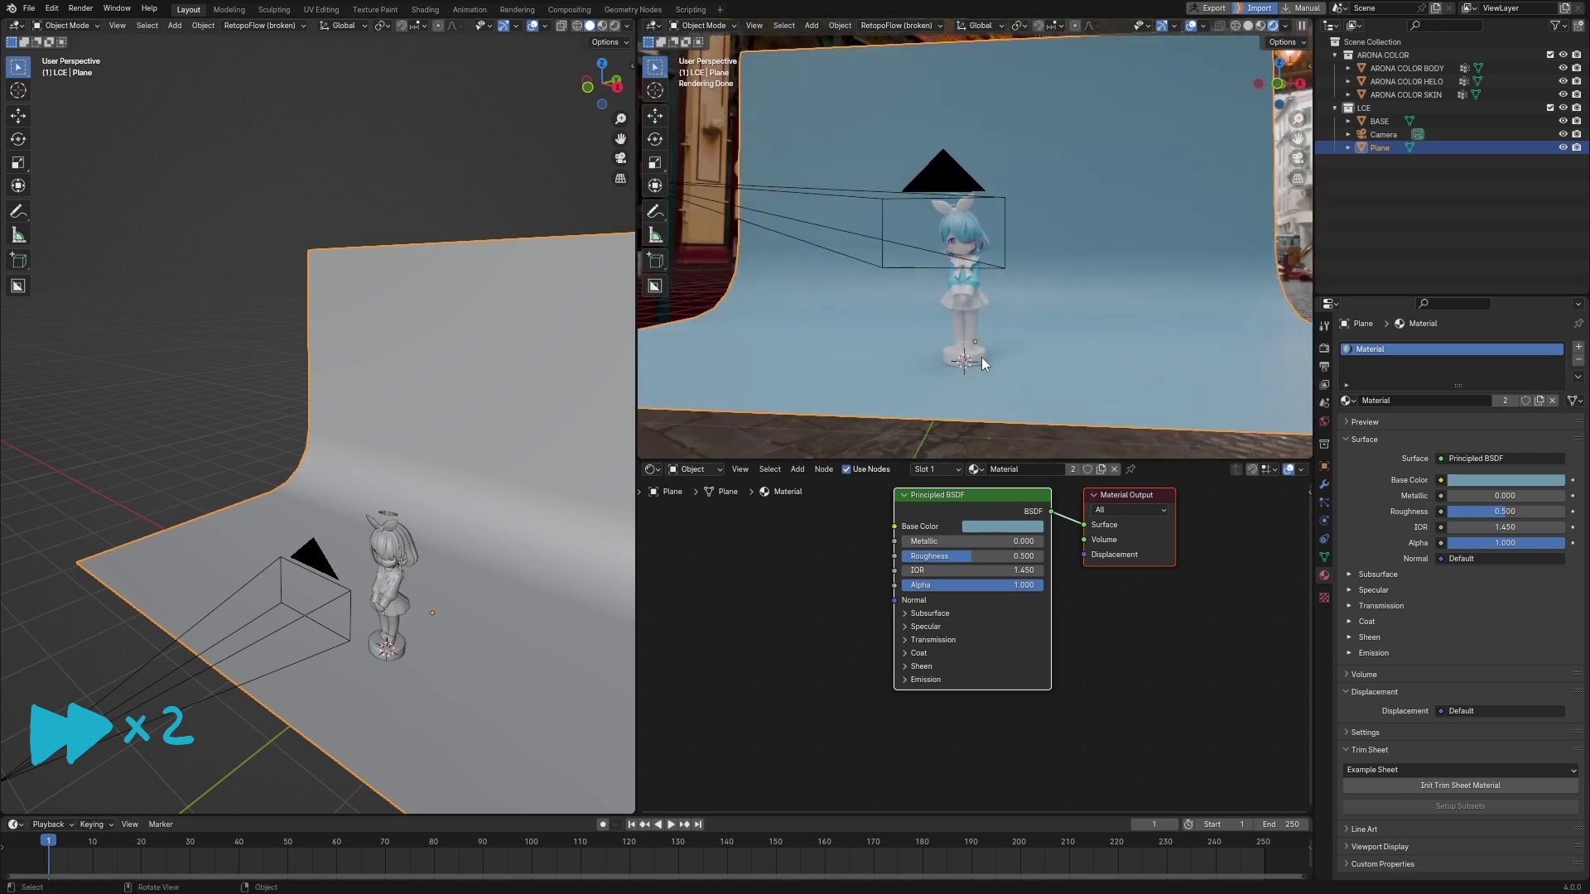
left_click(968, 356)
left_click(1346, 400)
left_click(965, 285)
double_click(1408, 401)
type("BLUE PLATE")
key("Return")
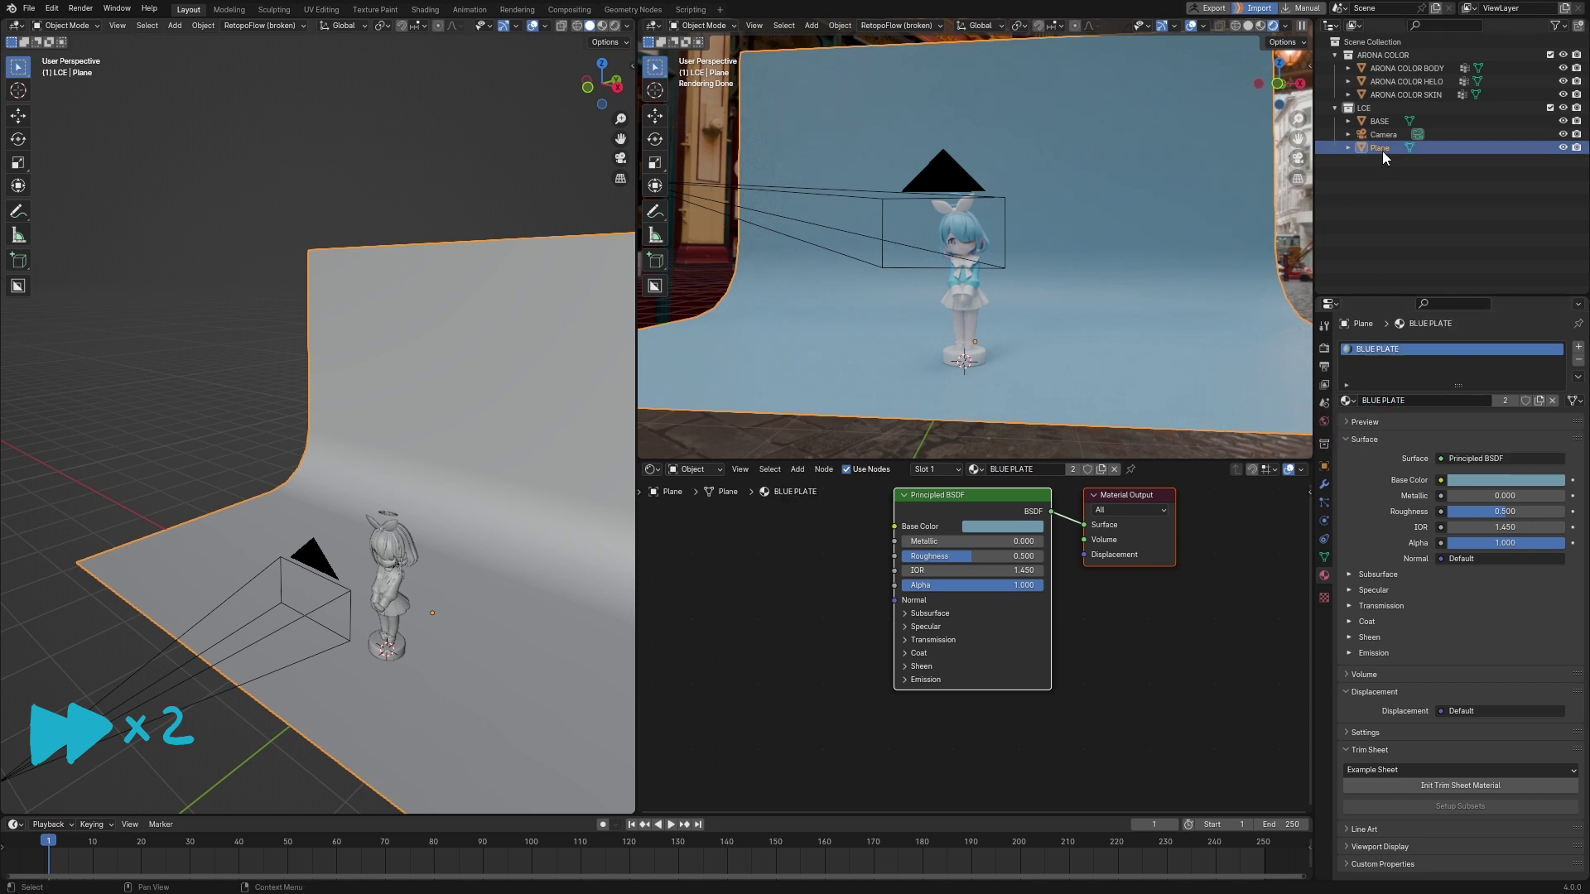
middle_click_drag(465, 561, 464, 550)
key("KP_0")
left_click(694, 469)
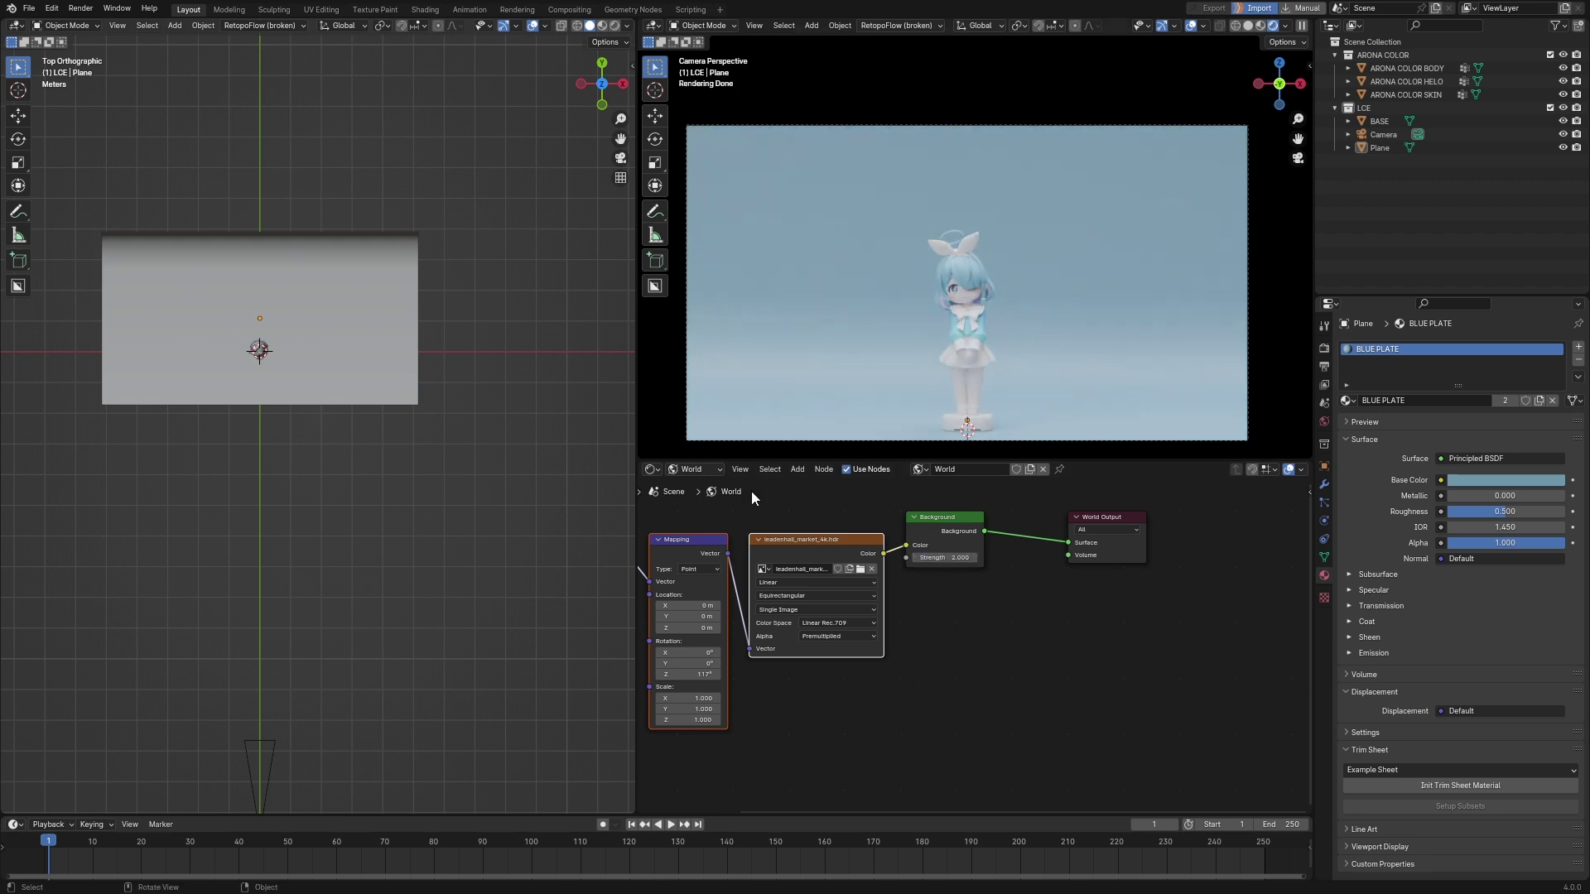
Move the camera back along Y and create a new material for the BASE pedestal.
left_click(252, 752)
key("g")
key("y")
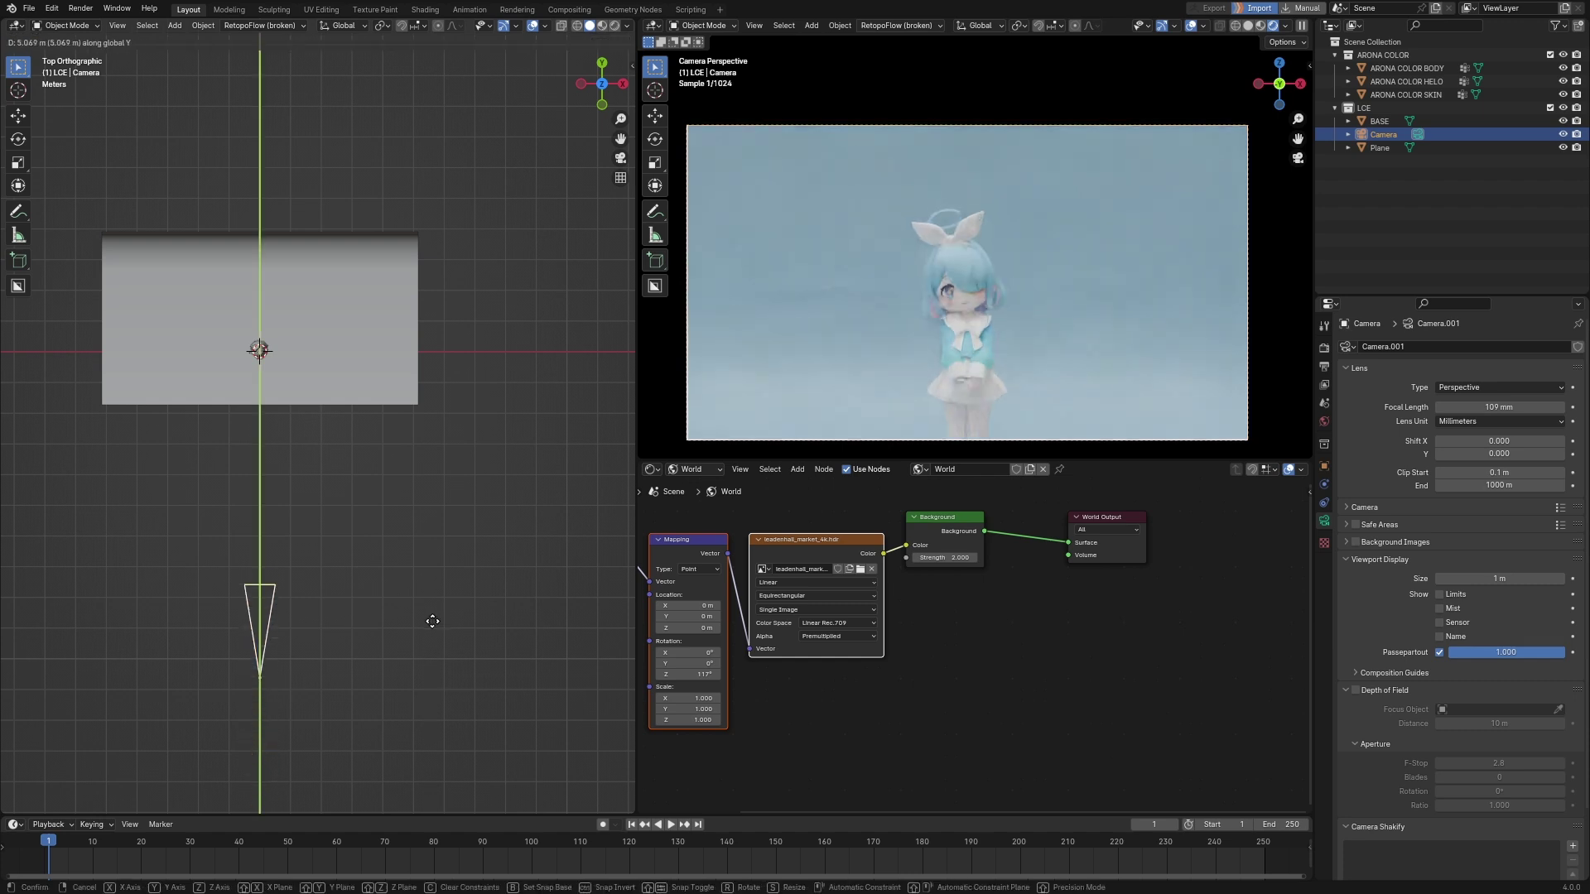
left_click(434, 481)
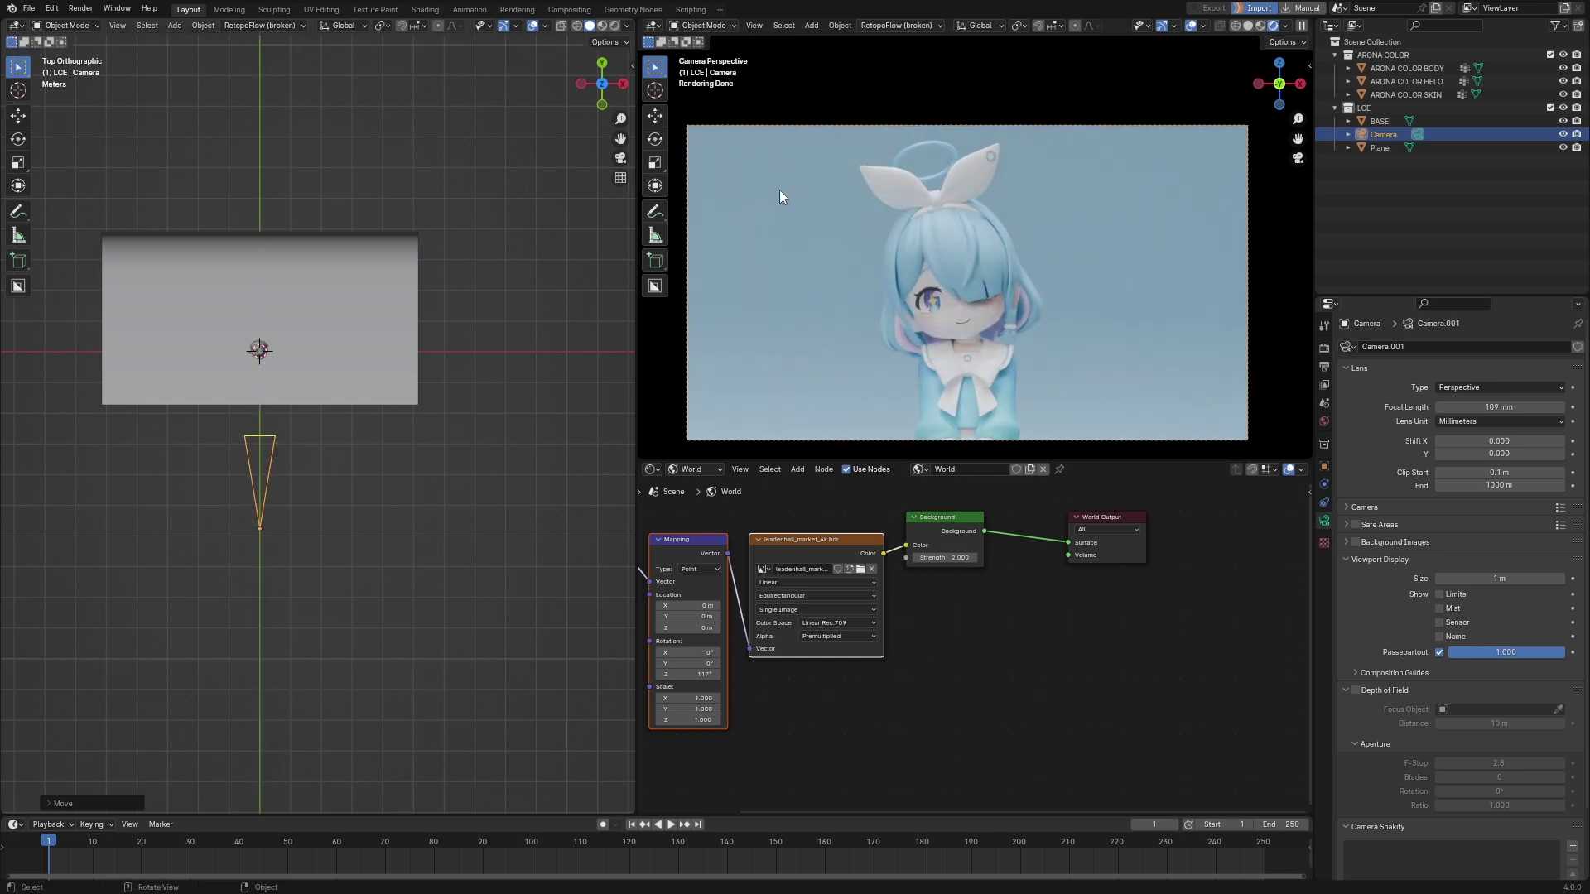
left_click(1034, 469)
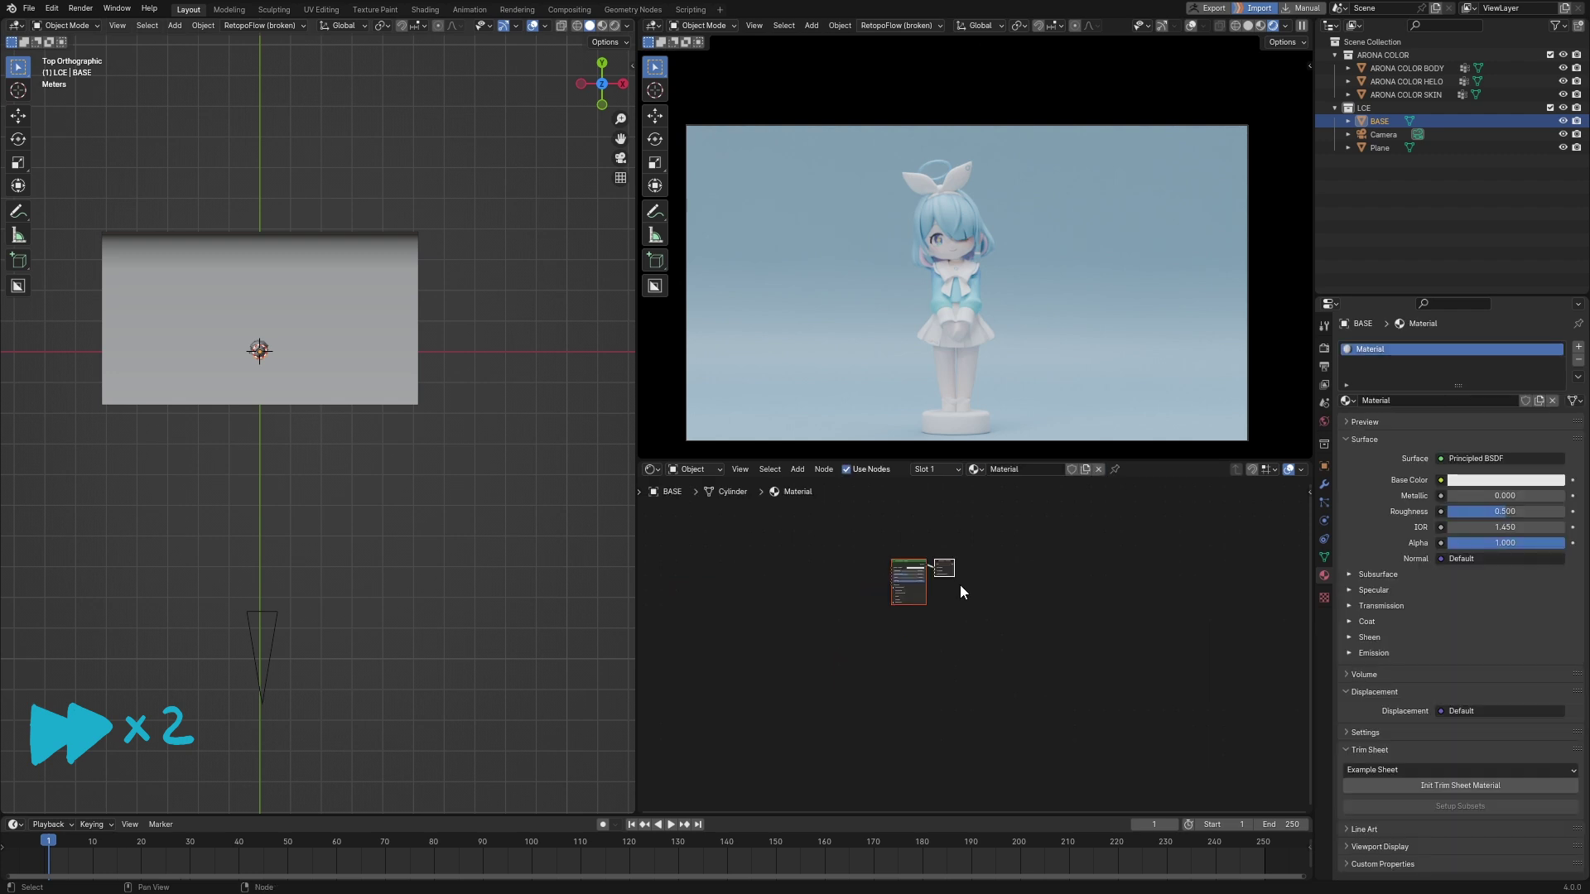
Give the pedestal material a near-black Base Color and Roughness 0.351.
scroll(966, 583, "up", 3)
scroll(1080, 708, "up", 2)
left_click(1035, 567)
left_click_drag(1116, 368, 1115, 463)
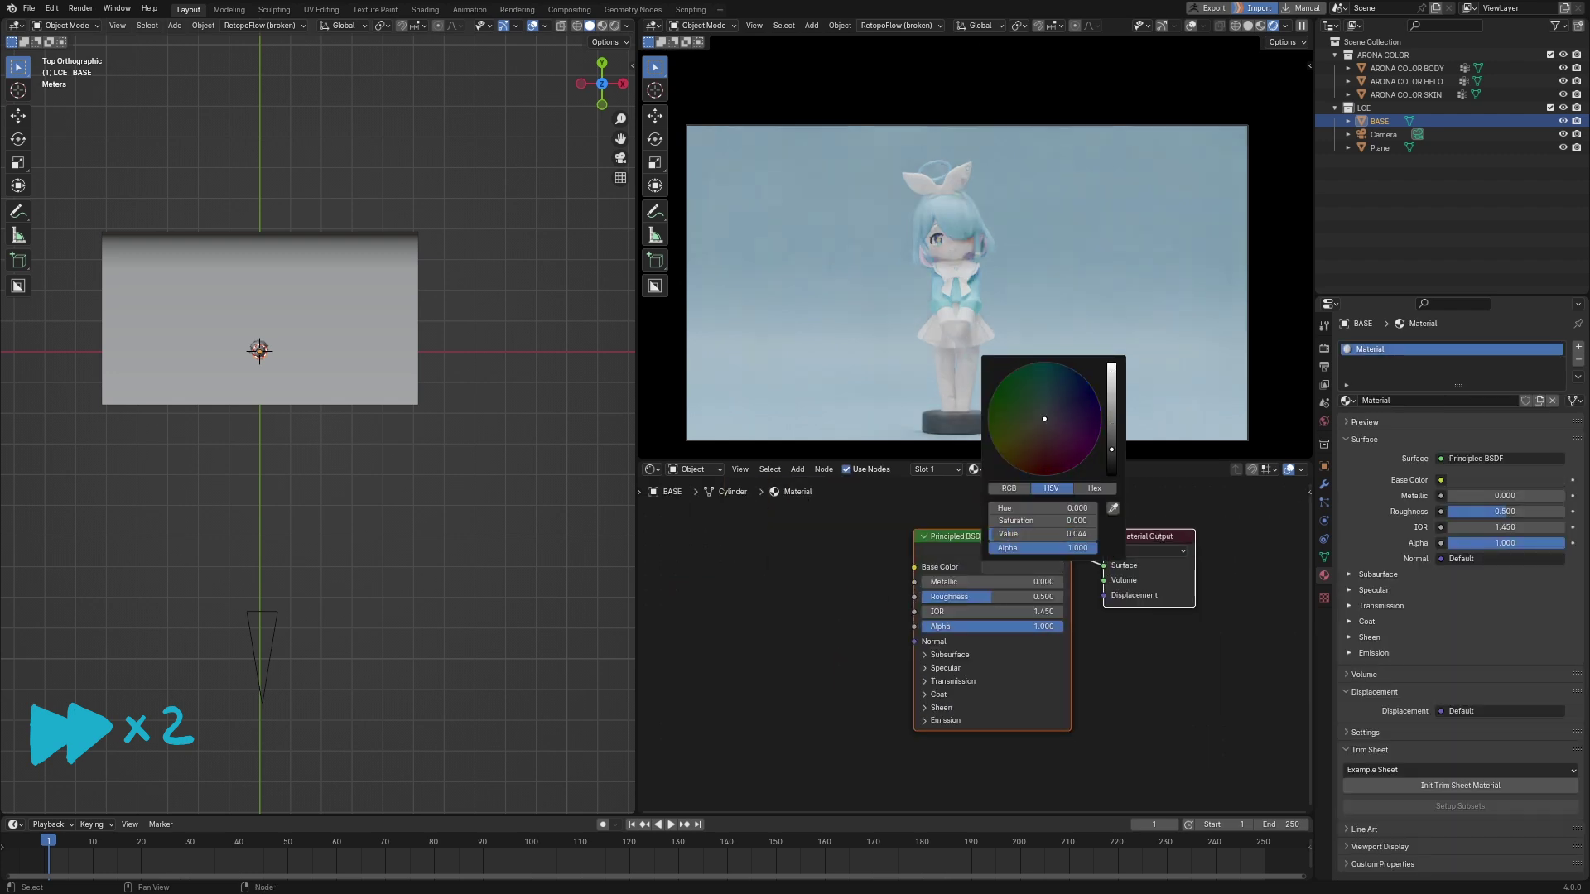
scroll(986, 396, "up", 3)
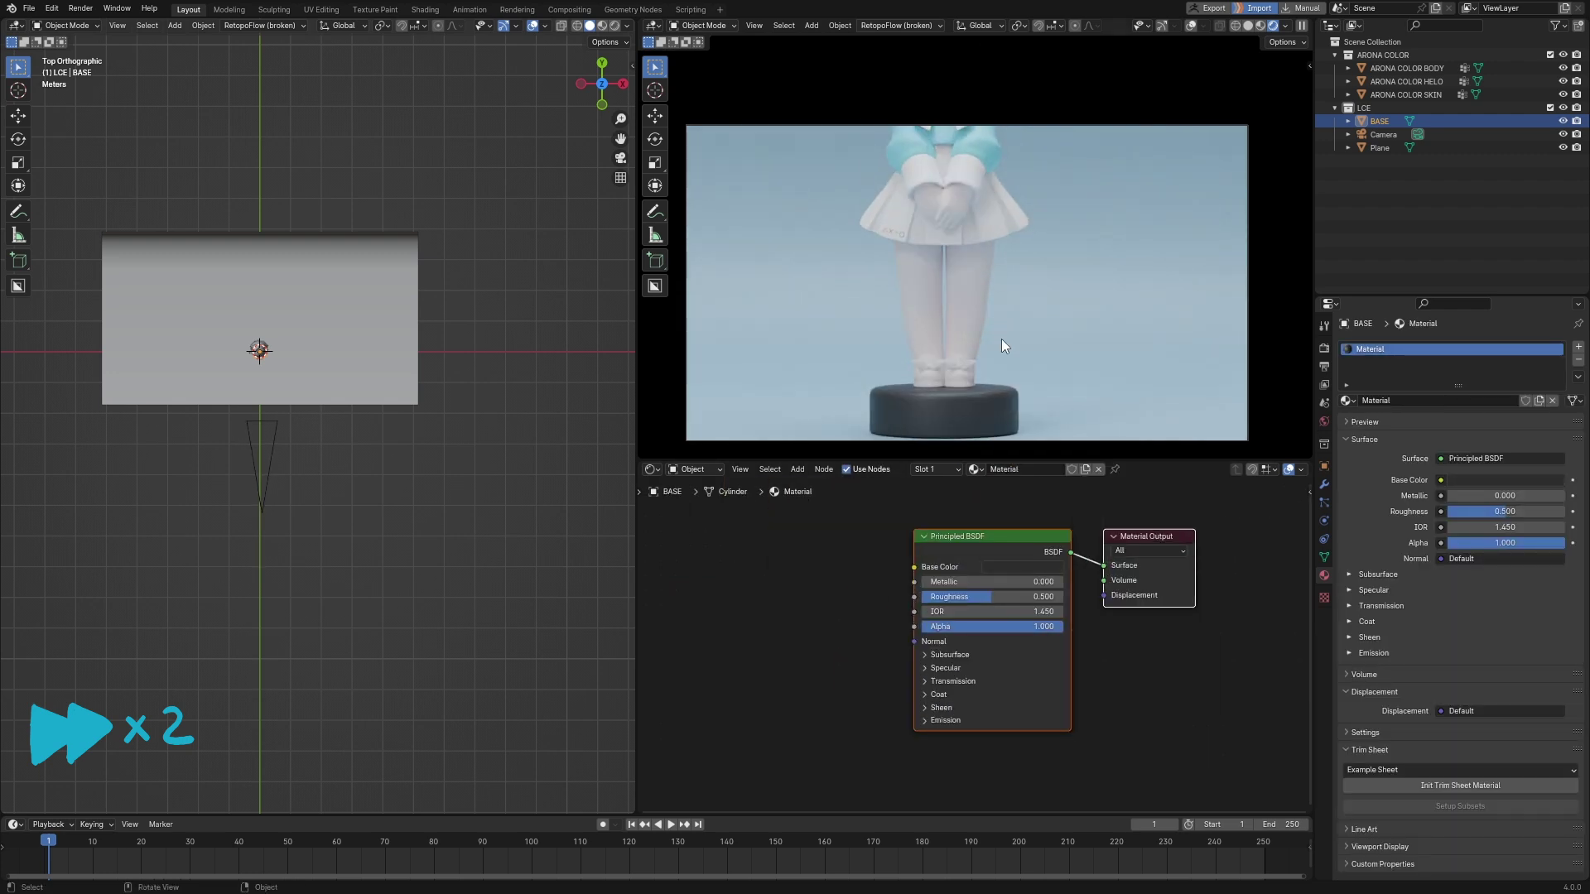
mouse_move(1015, 380)
middle_mouse_down("shift")
mouse_move(1018, 276)
mouse_move(1051, 322)
middle_mouse_up("shift")
scroll(1027, 283, "up", 2)
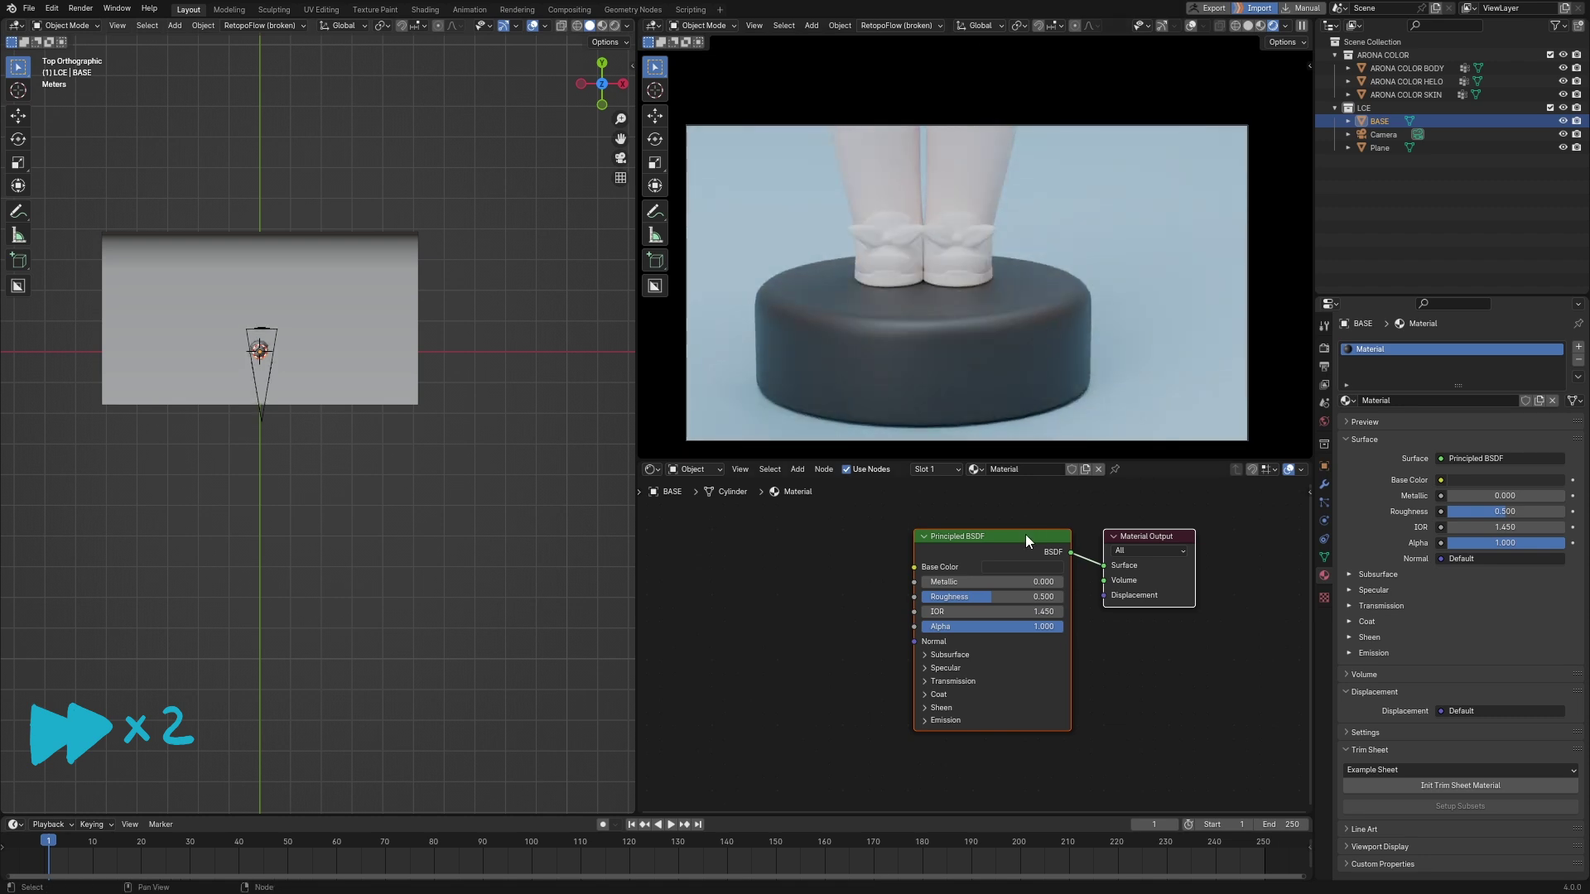
left_click_drag(994, 596, 969, 596)
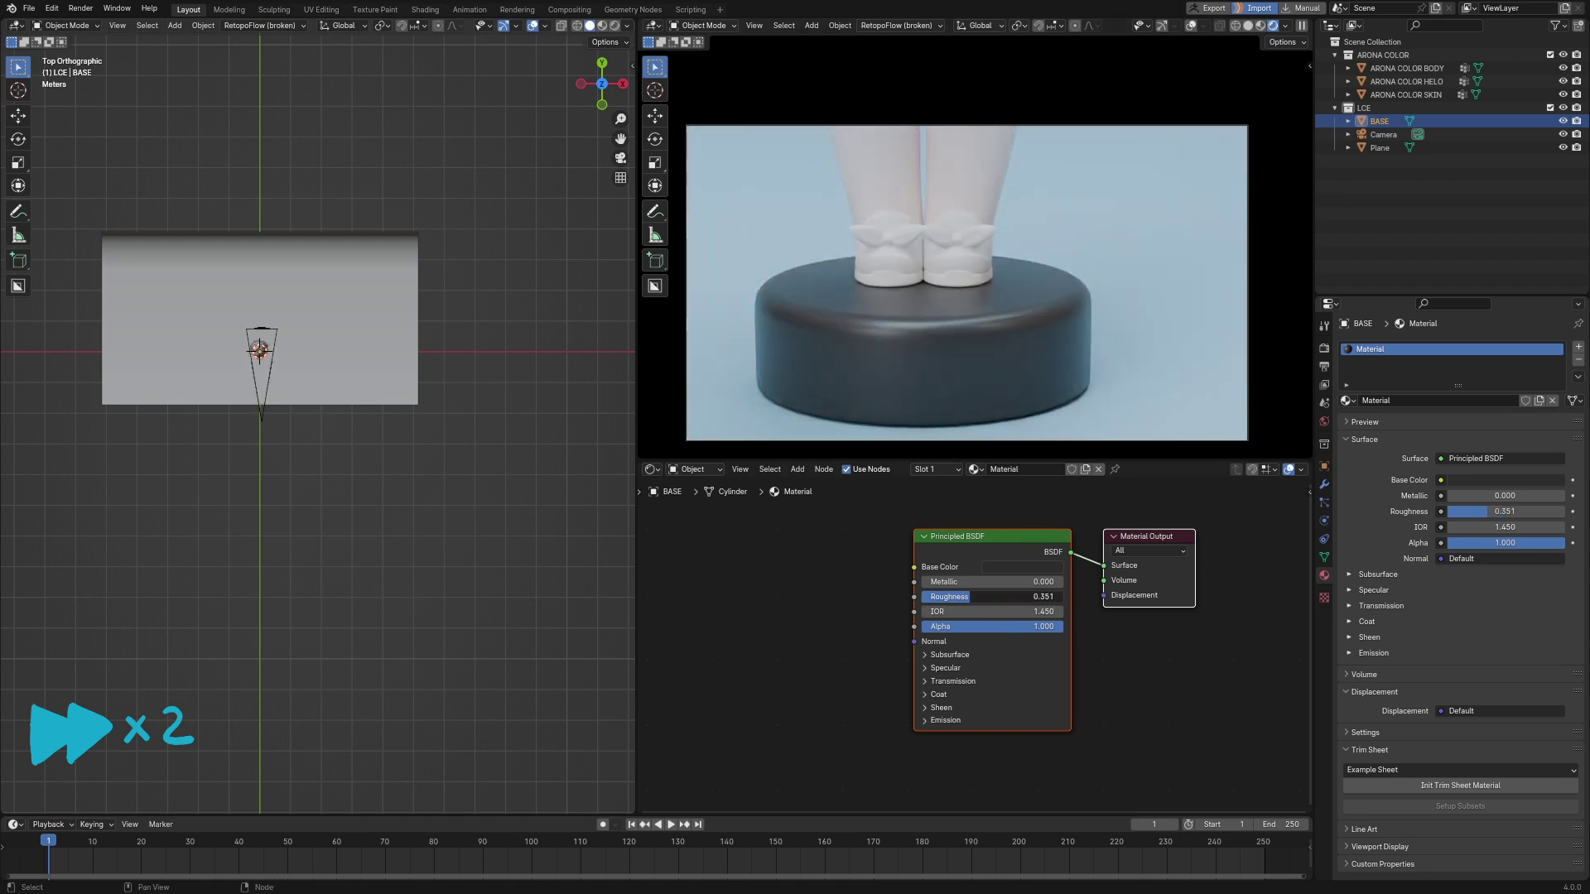
scroll(1042, 256, "down", 3)
middle_click_drag(1045, 207, 1040, 262)
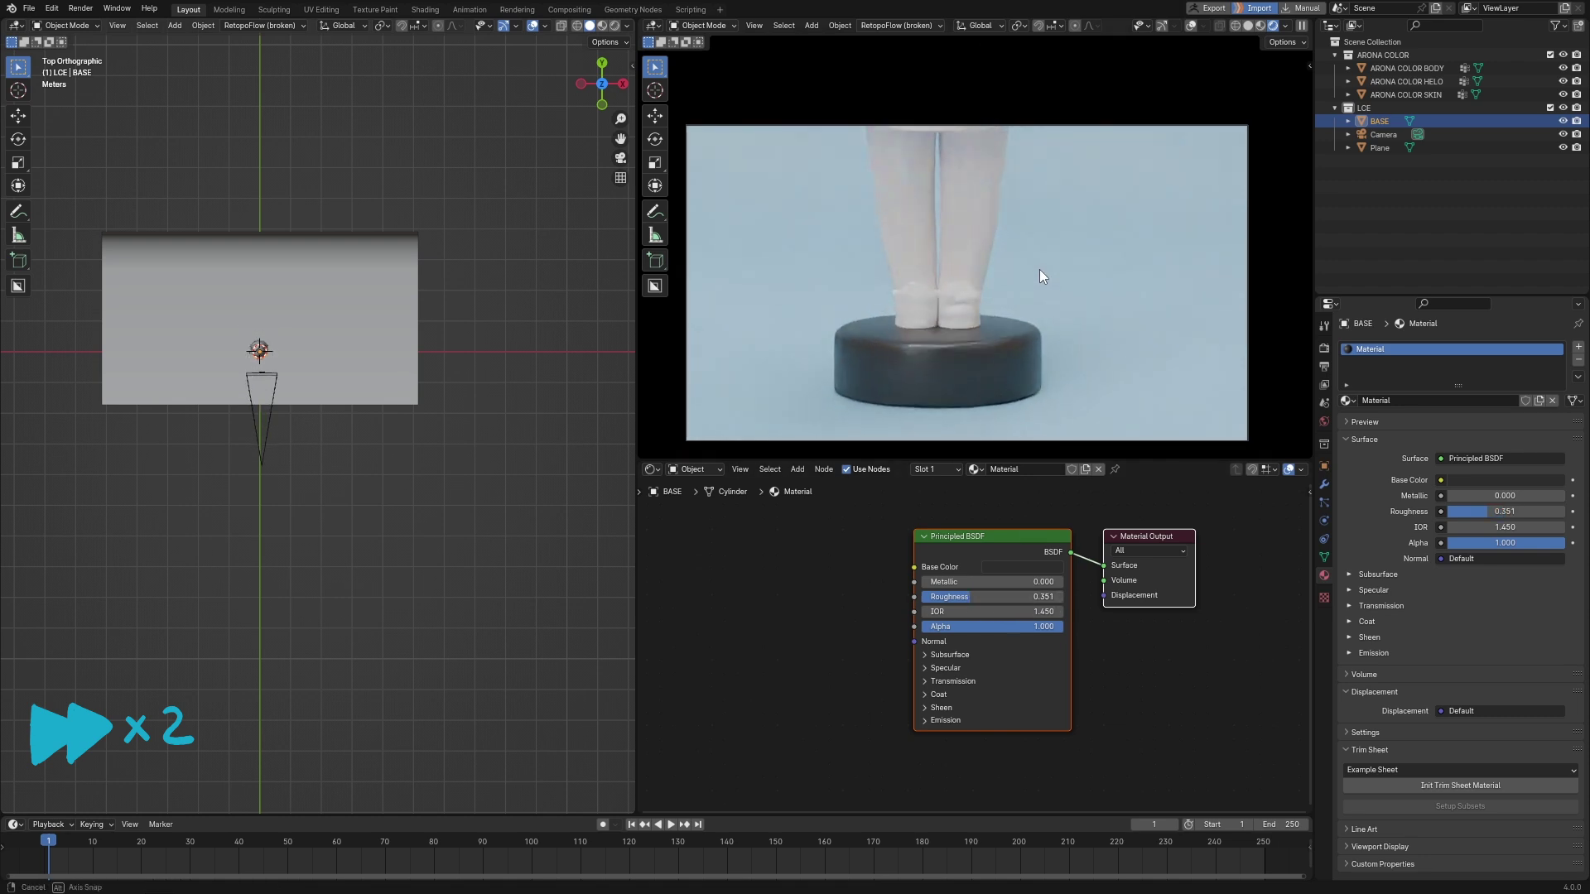
scroll(1036, 250, "down", 4)
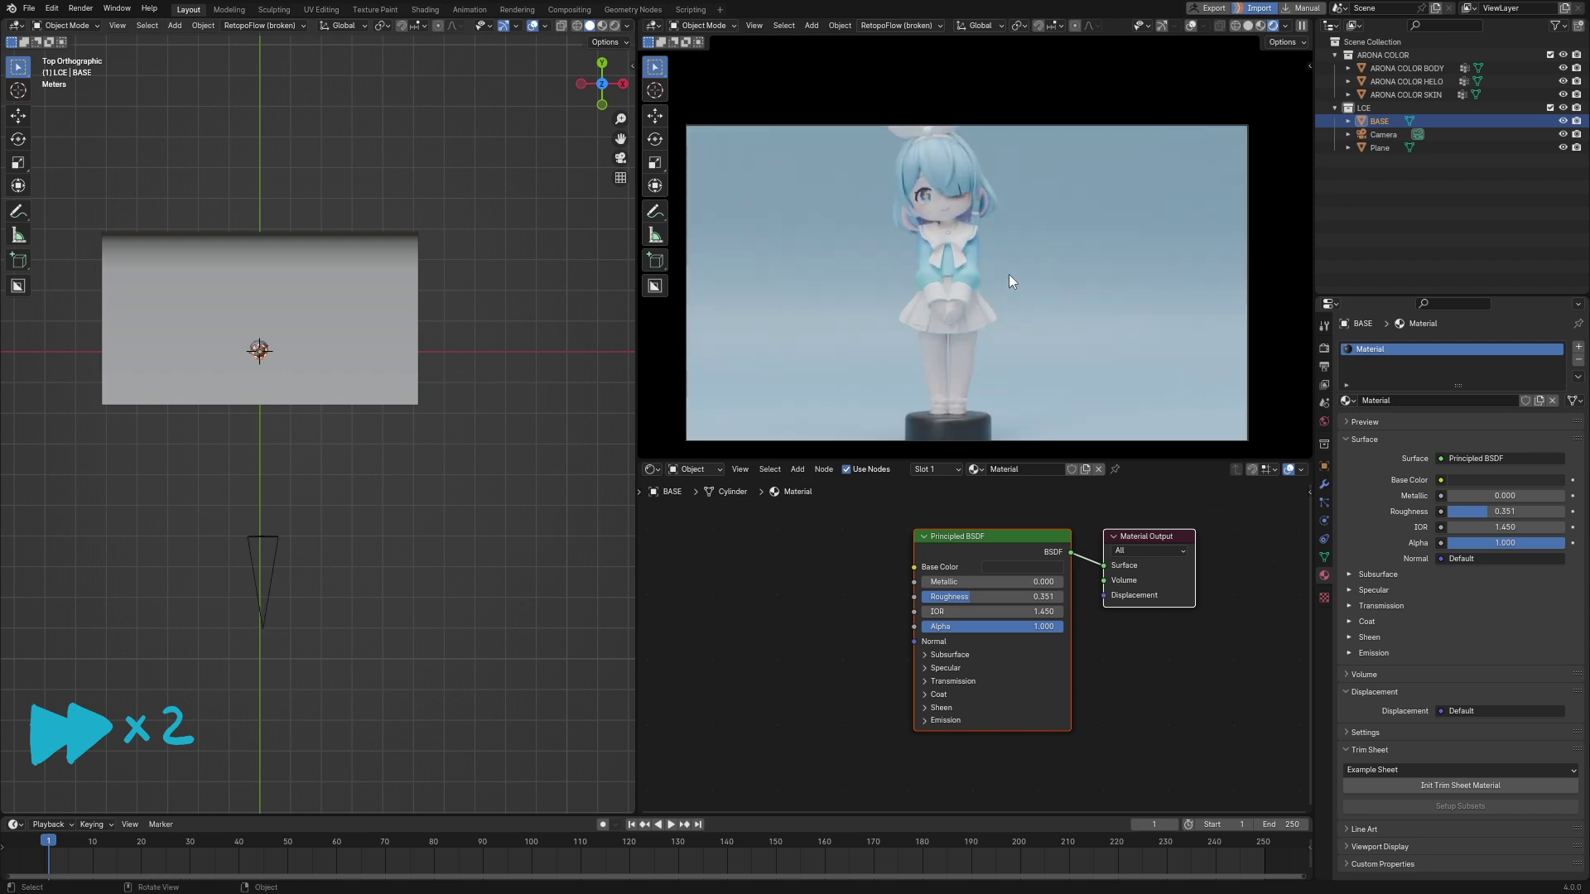
scroll(1009, 275, "down", 2)
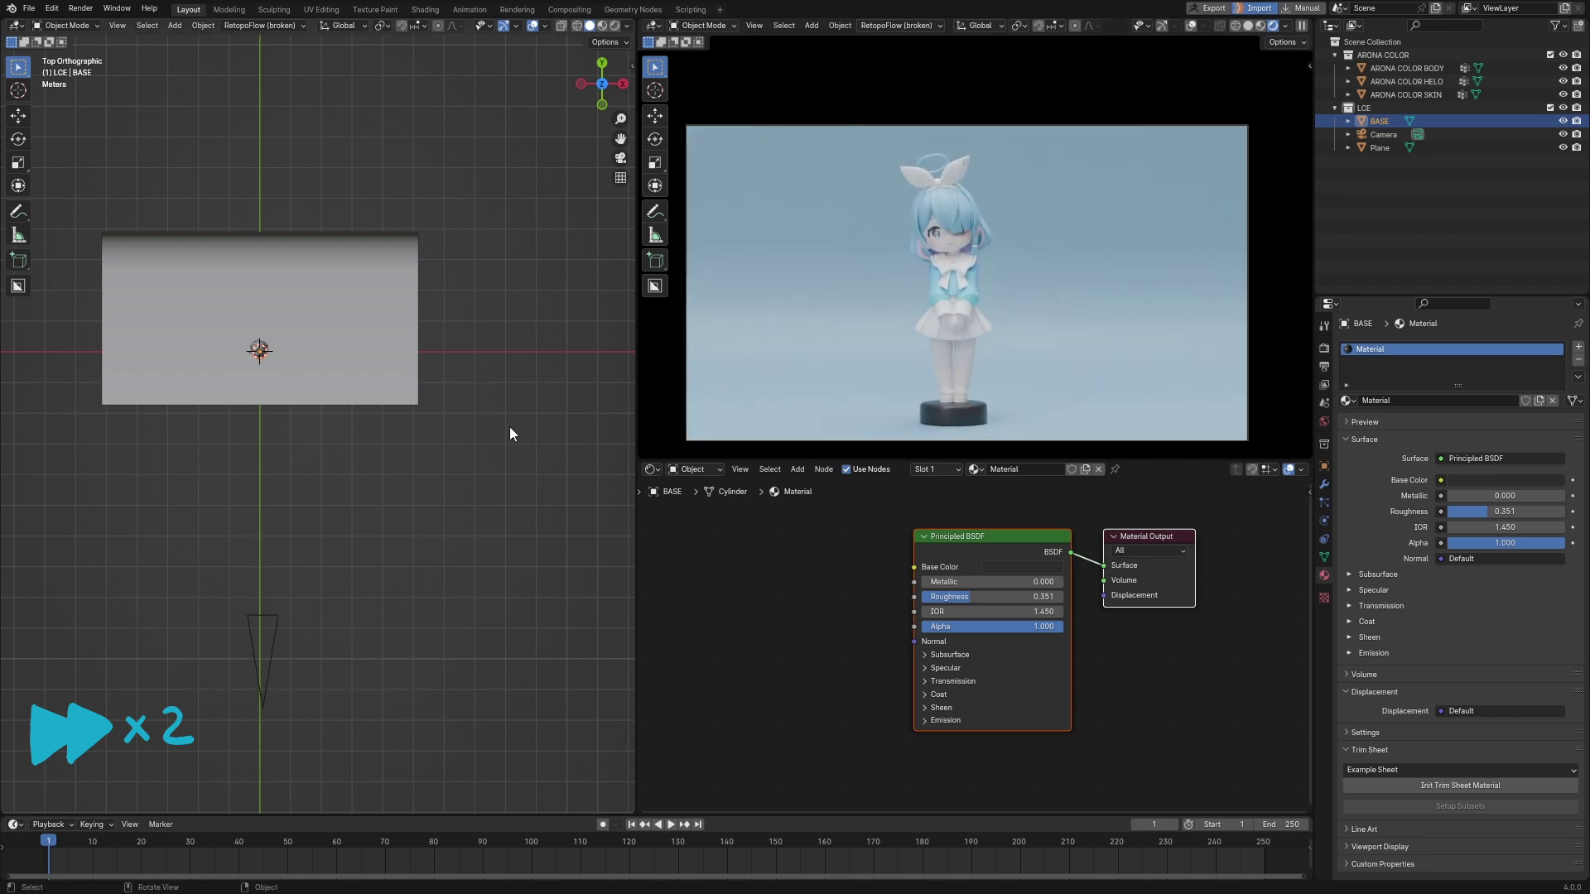
Widen the pedestal in Edit Mode, scaling with its Z height locked.
mouse_move(509, 434)
middle_mouse_down()
mouse_move(245, 350)
mouse_move(331, 391)
middle_mouse_up()
scroll(345, 455, "up", 3)
scroll(325, 467, "down", 3)
key("Tab")
key("s")
key("shift+z")
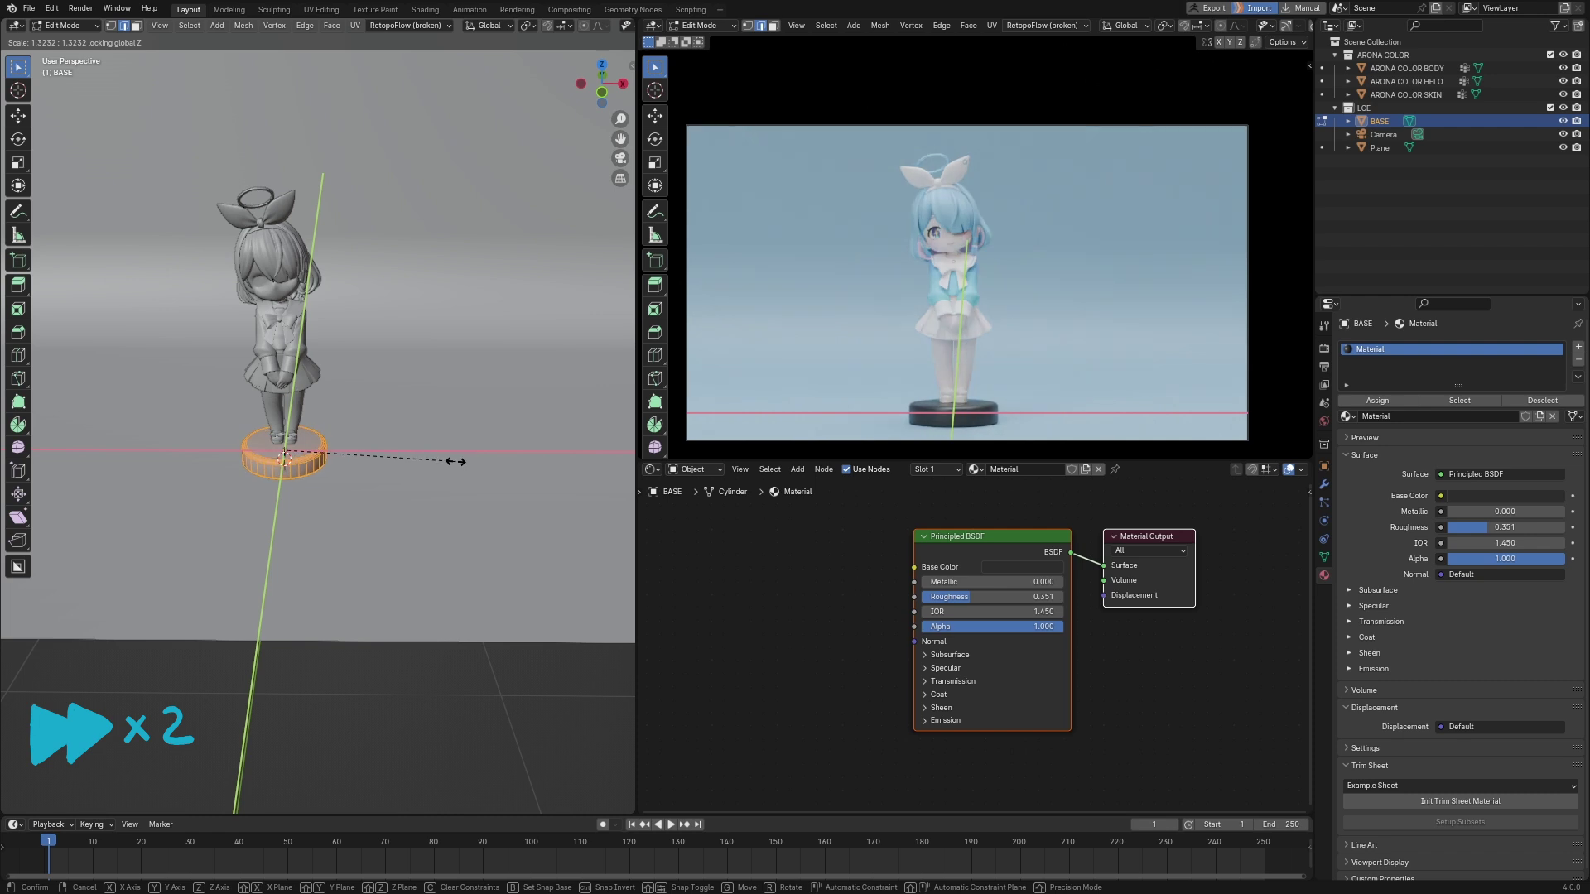
left_click(457, 461)
key("Tab")
Apply the pedestal's scale with Ctrl+A and select the backdrop plane.
left_click(322, 529)
left_click(275, 465)
key("ctrl+a")
left_click(361, 455)
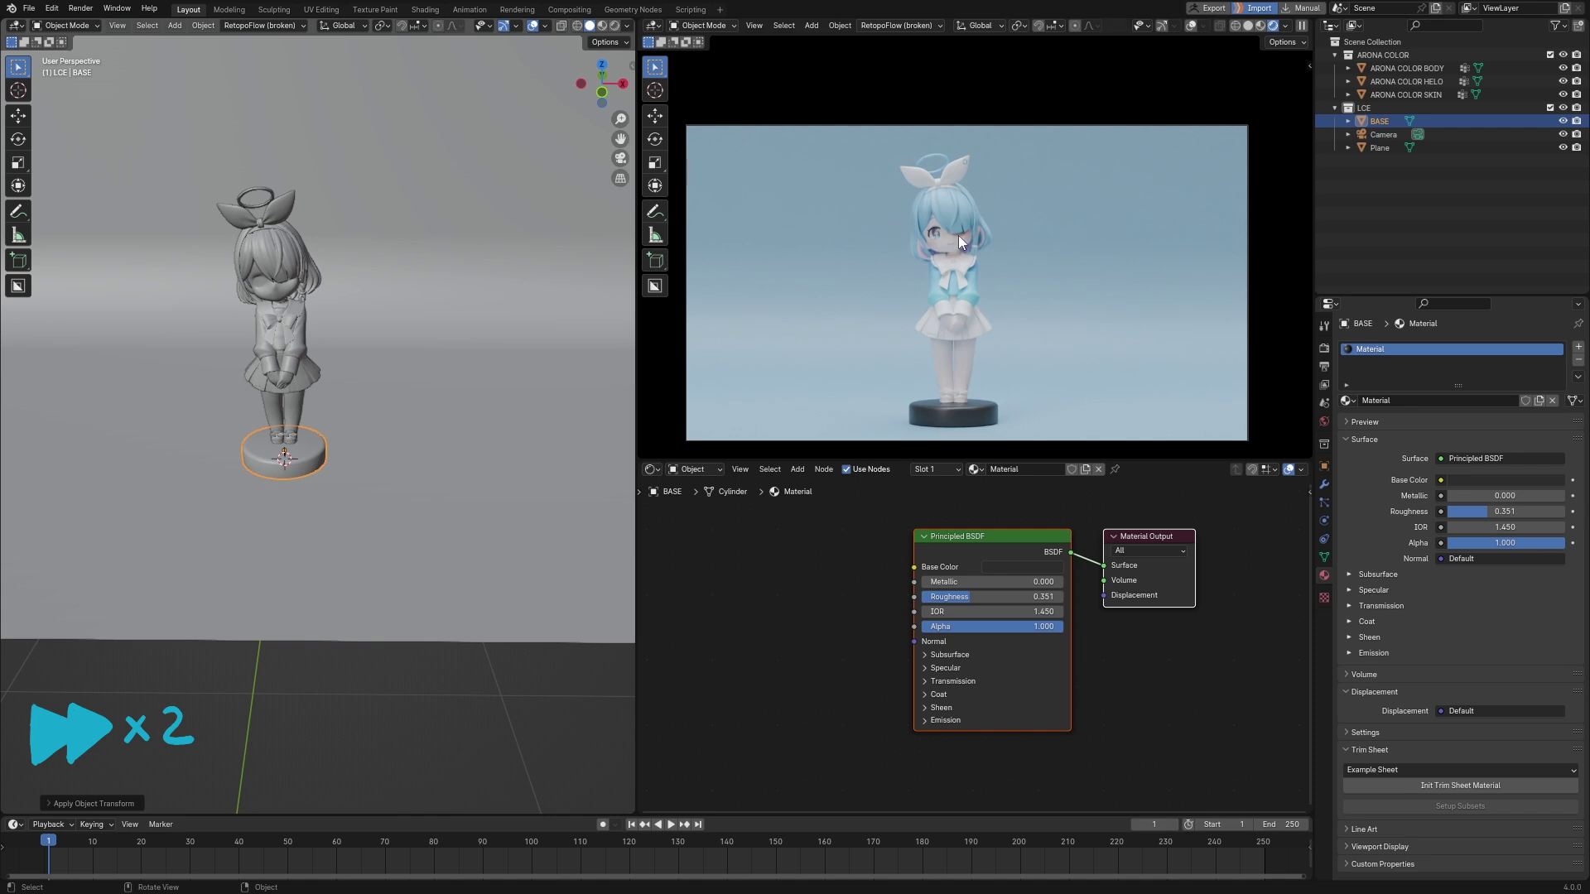
left_click(1379, 148)
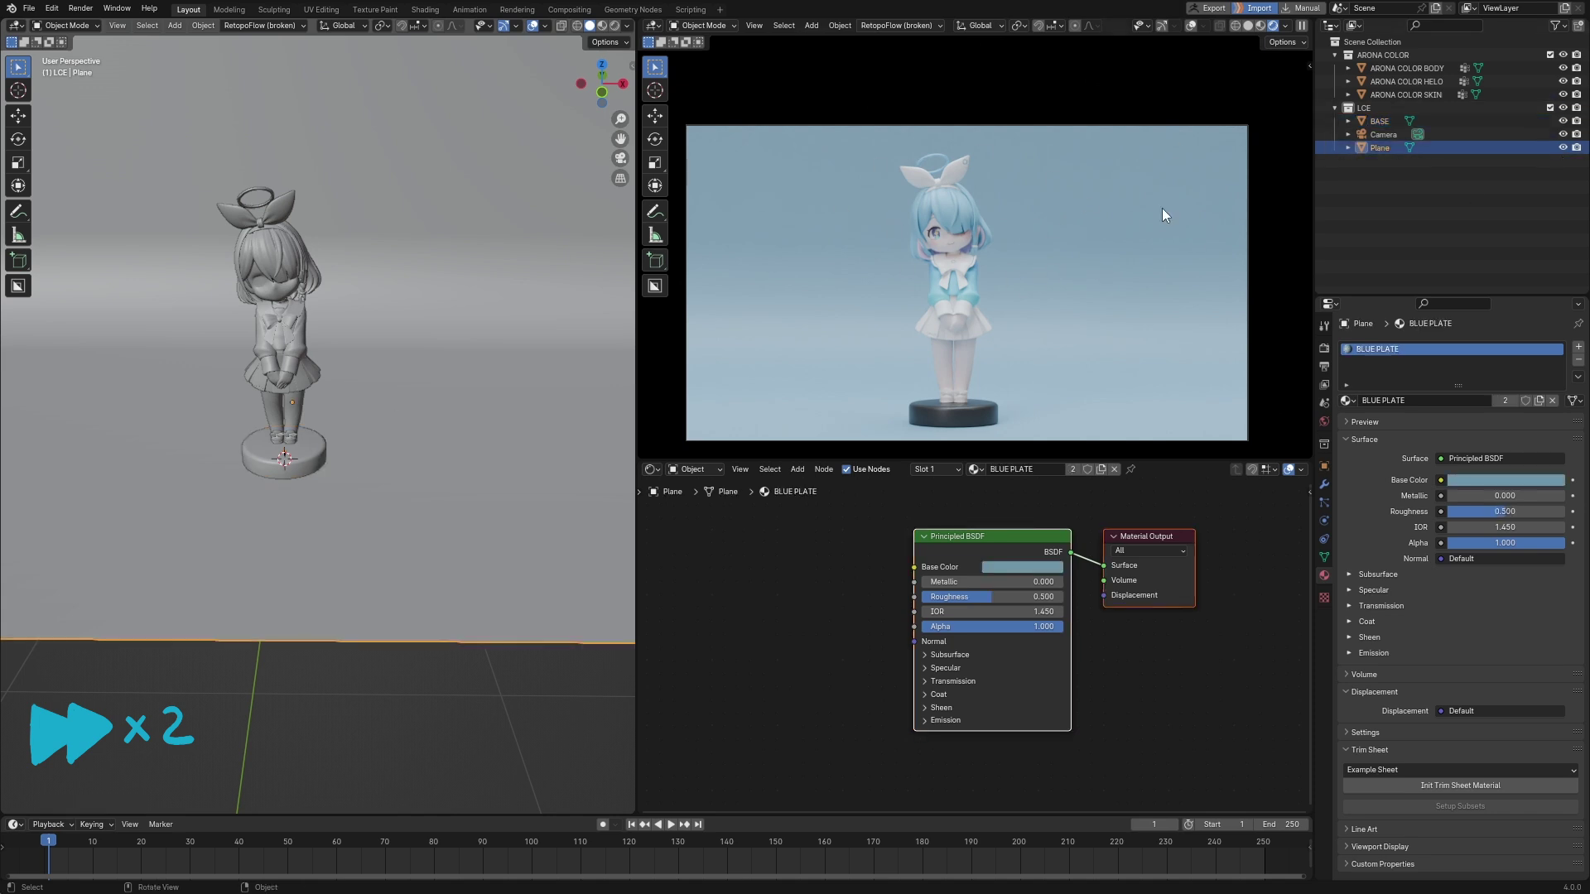
Add an Empty to the scene and scale it down.
key("KP_Decimal")
mouse_move(336, 509)
middle_mouse_down()
mouse_move(400, 562)
mouse_move(379, 550)
middle_mouse_up()
key("shift+a")
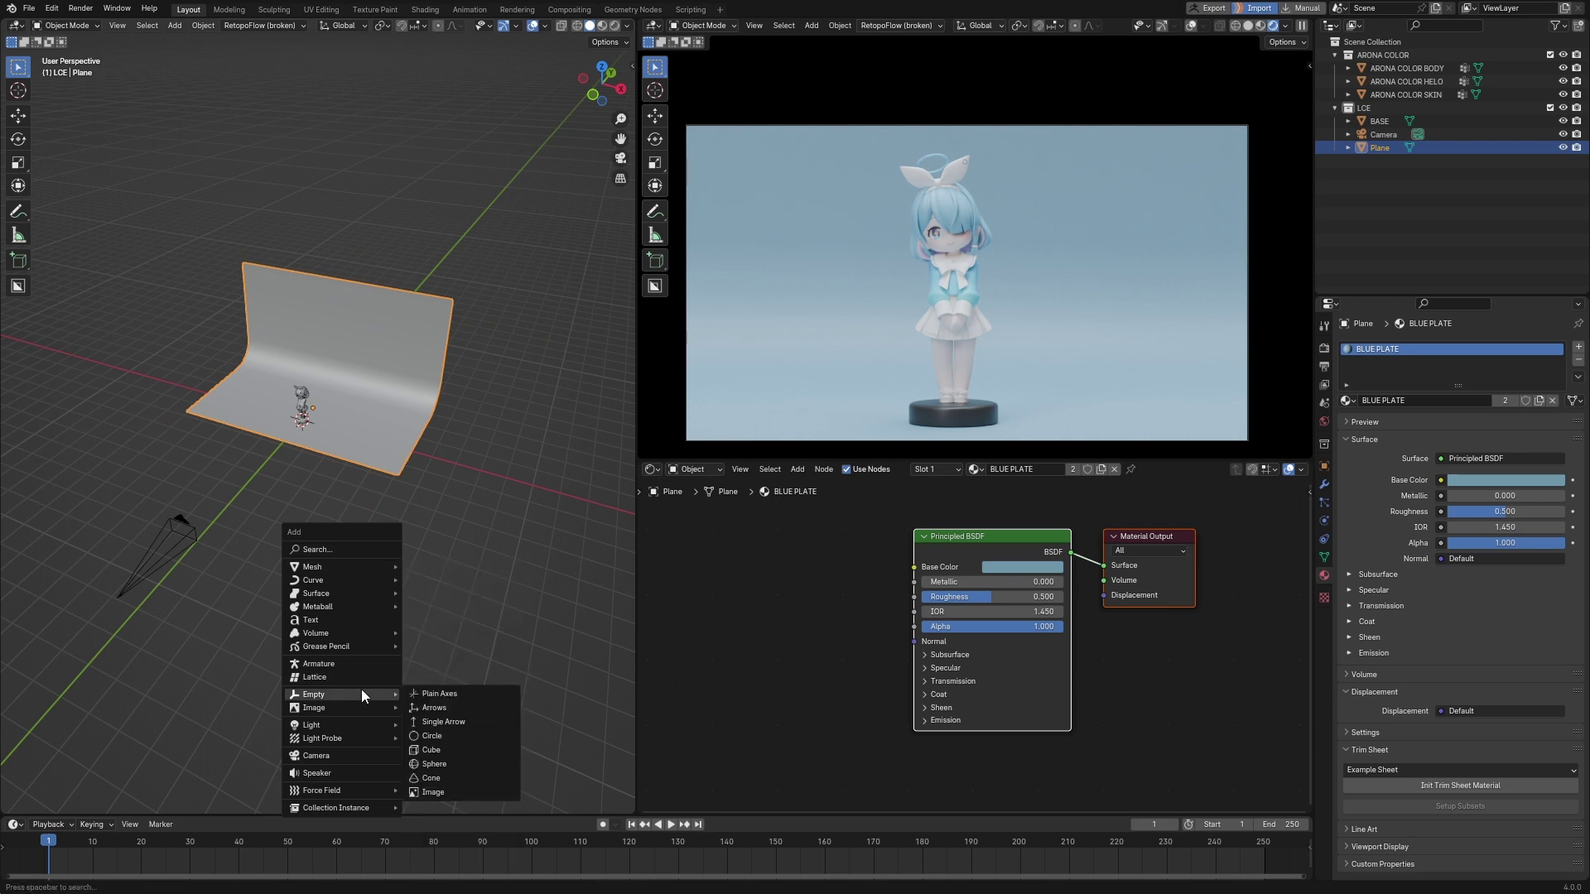
left_click(447, 698)
mouse_move(315, 694)
key("KP_1")
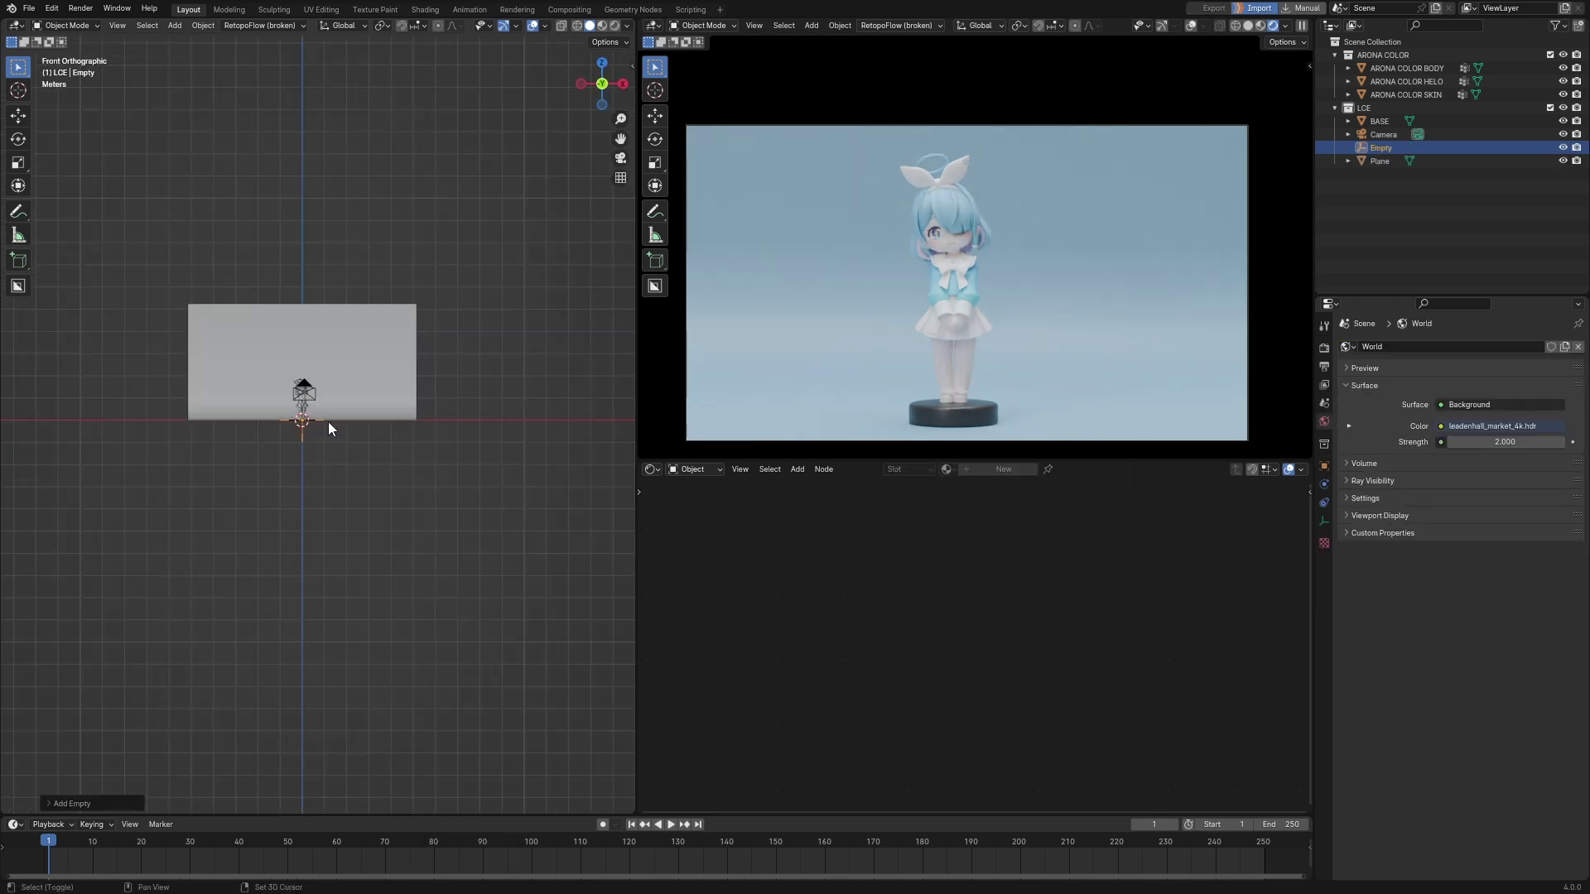
scroll(348, 463, "up", 5)
key("g")
left_click(485, 557)
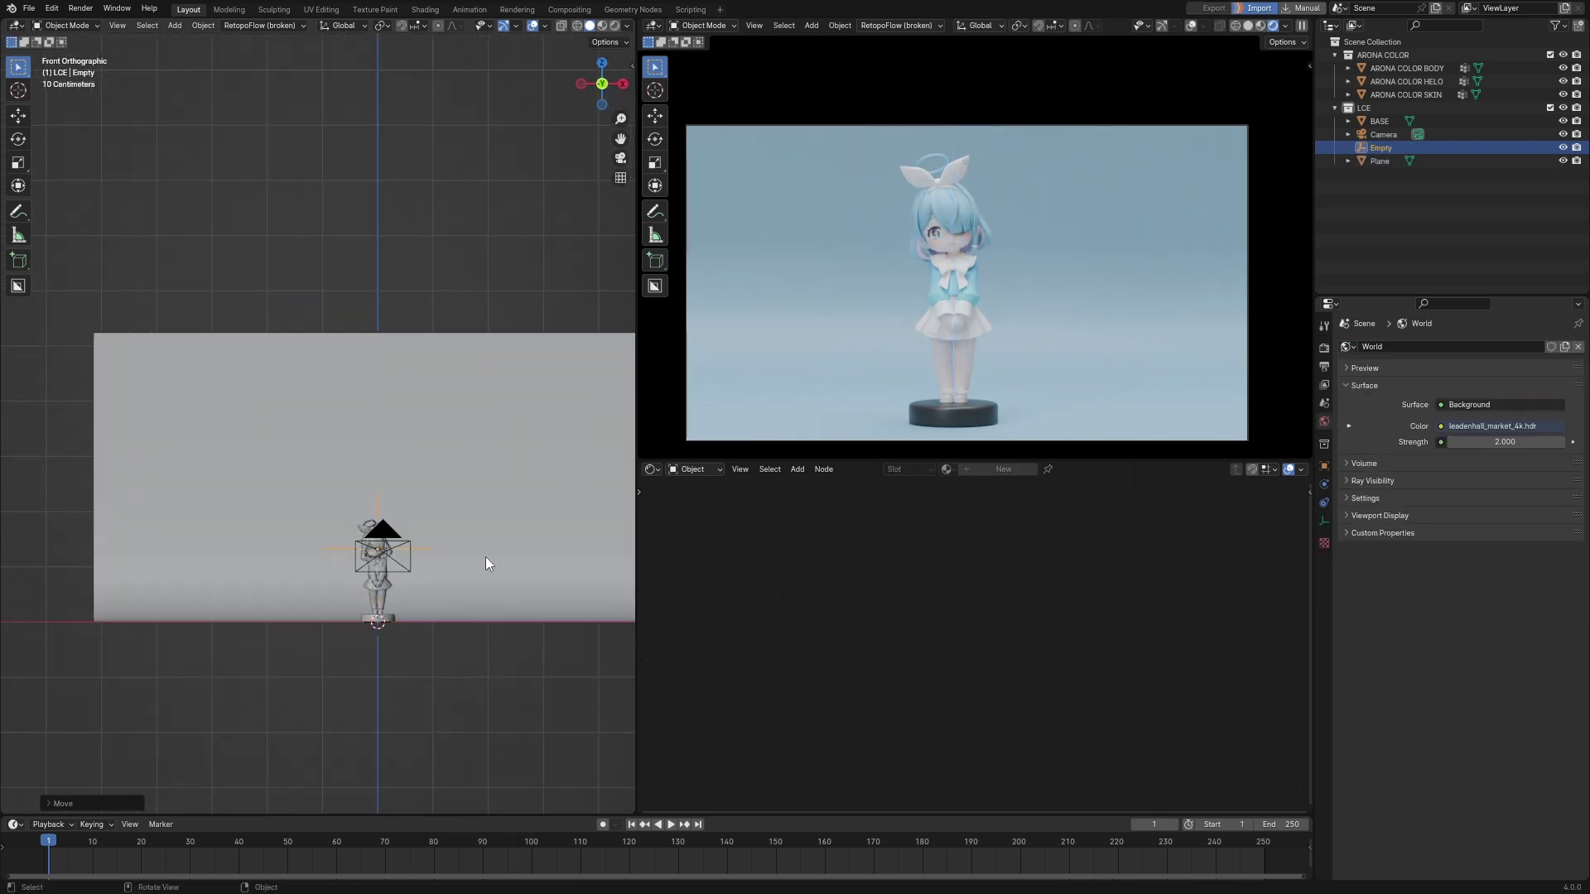
key("KP_7")
key("s")
left_click(474, 567)
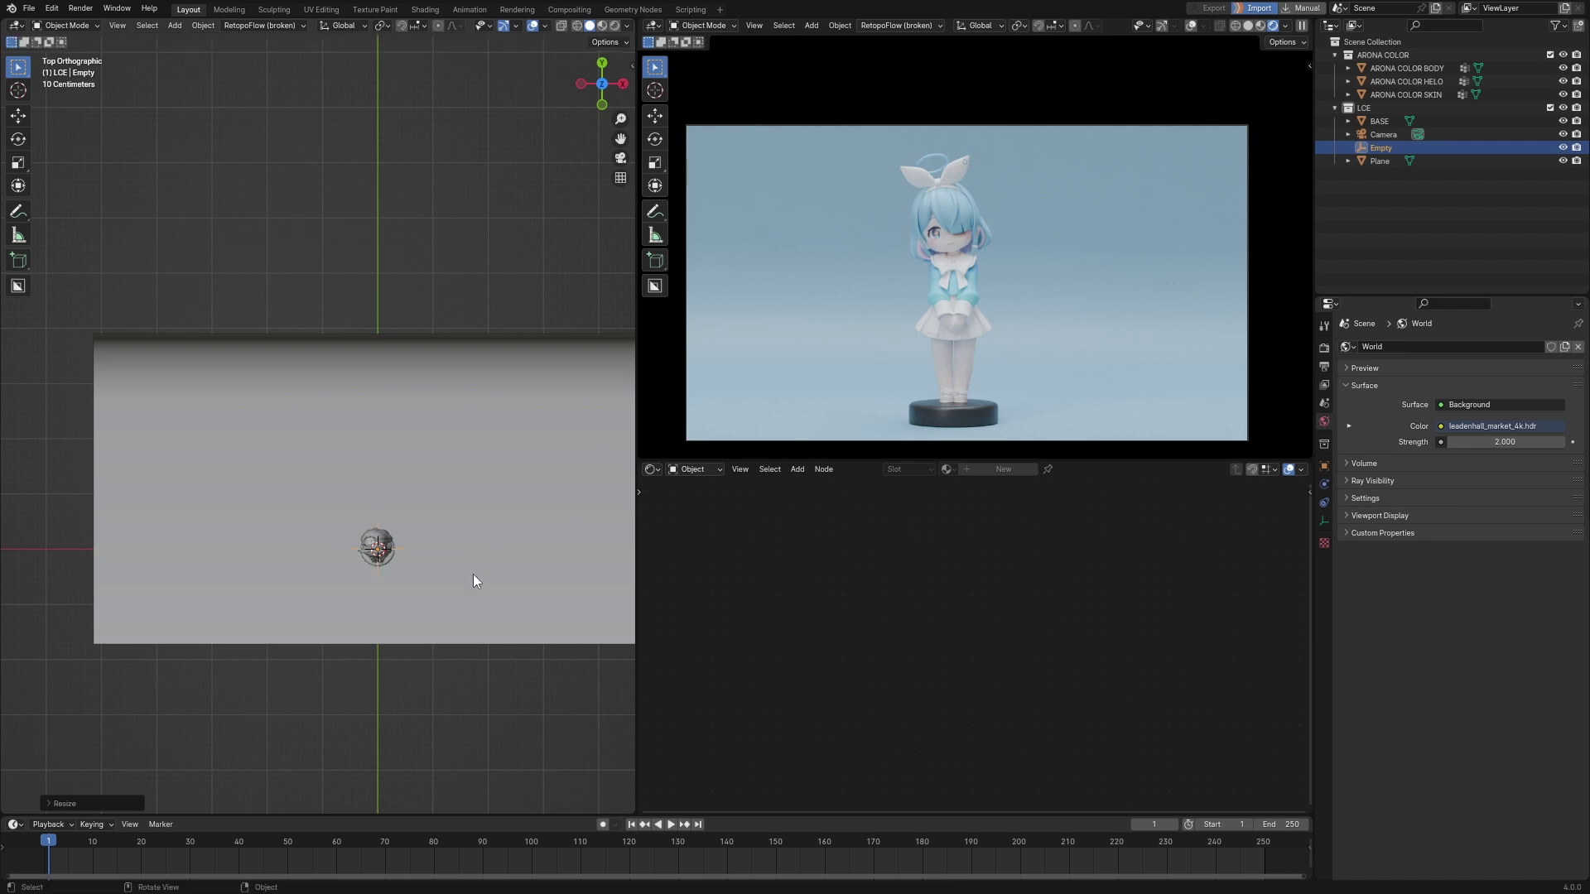
Move the Empty up to the figure's face.
middle_click_drag(473, 574, 483, 536)
key("KP_1")
scroll(452, 540, "up", 3)
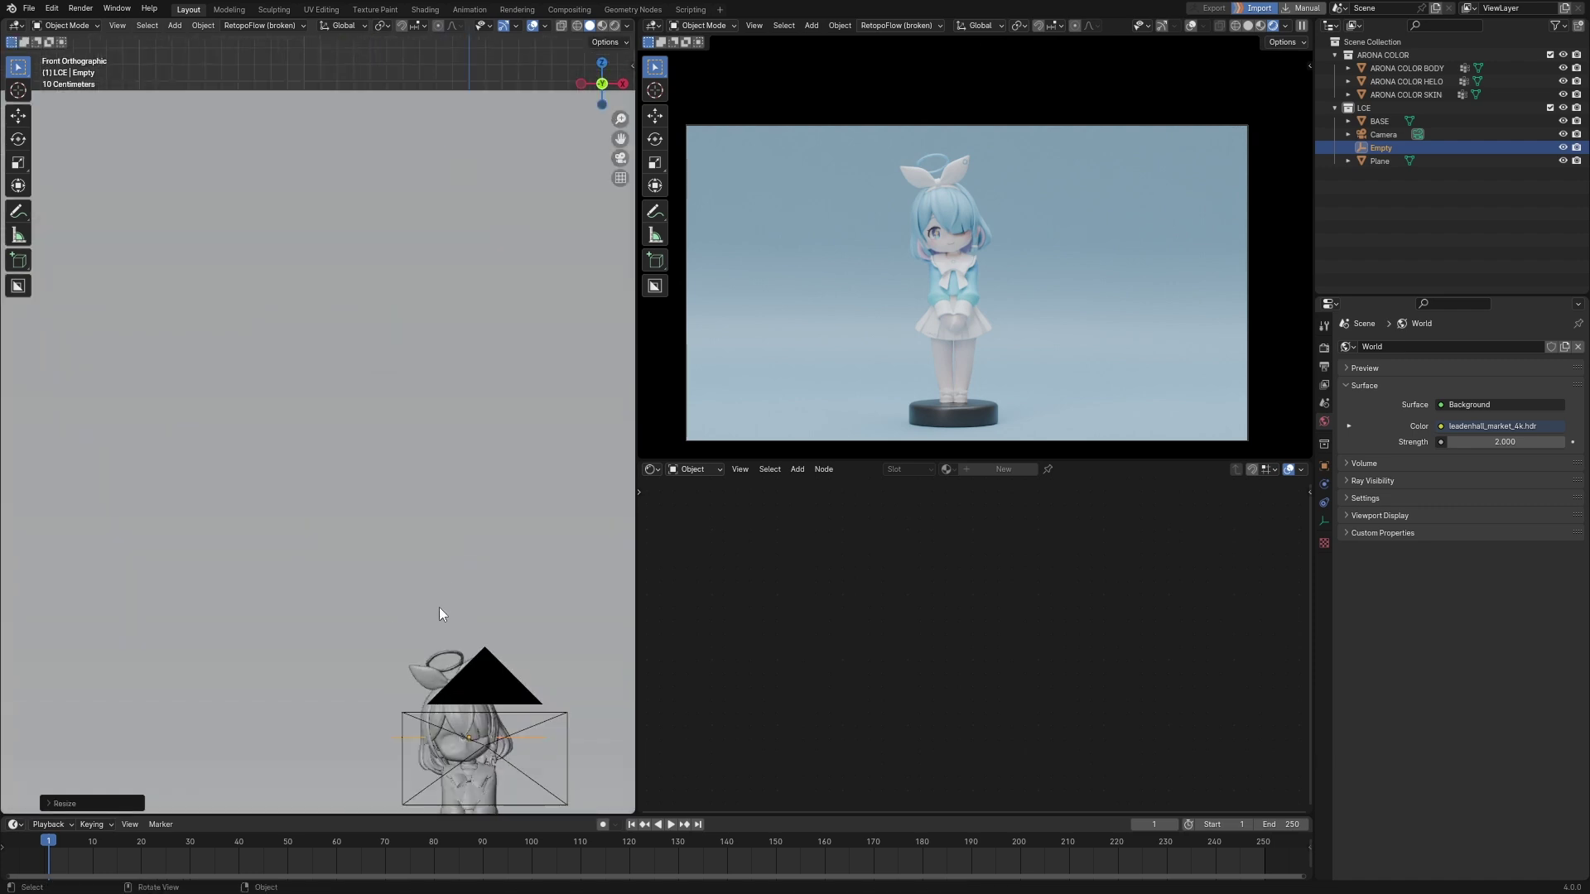
scroll(439, 608, "up", 2)
mouse_move(404, 572)
middle_mouse_down()
mouse_move(483, 575)
mouse_move(484, 619)
middle_mouse_up()
scroll(422, 598, "up", 3)
scroll(434, 646, "up", 2)
key("g")
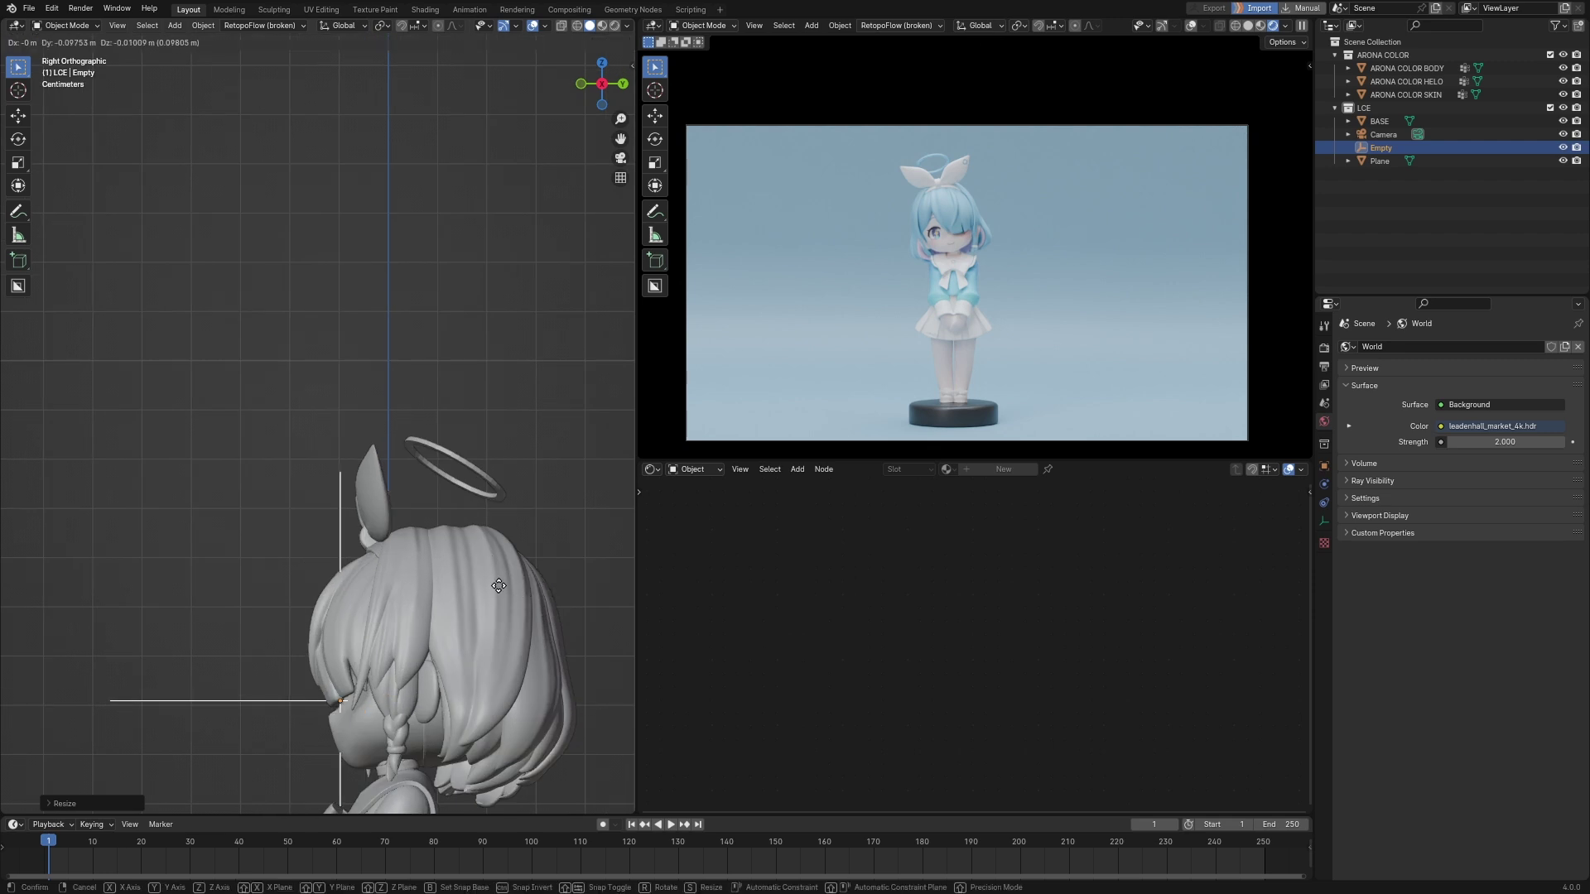
left_click(499, 585)
scroll(406, 595, "down", 2)
Enable the camera's depth of field, focused on the Empty, at F-Stop 0.5.
mouse_move(406, 591)
middle_mouse_down()
mouse_move(489, 590)
mouse_move(302, 708)
middle_mouse_up()
scroll(466, 567, "down", 3)
left_click(301, 708)
left_click(1324, 521)
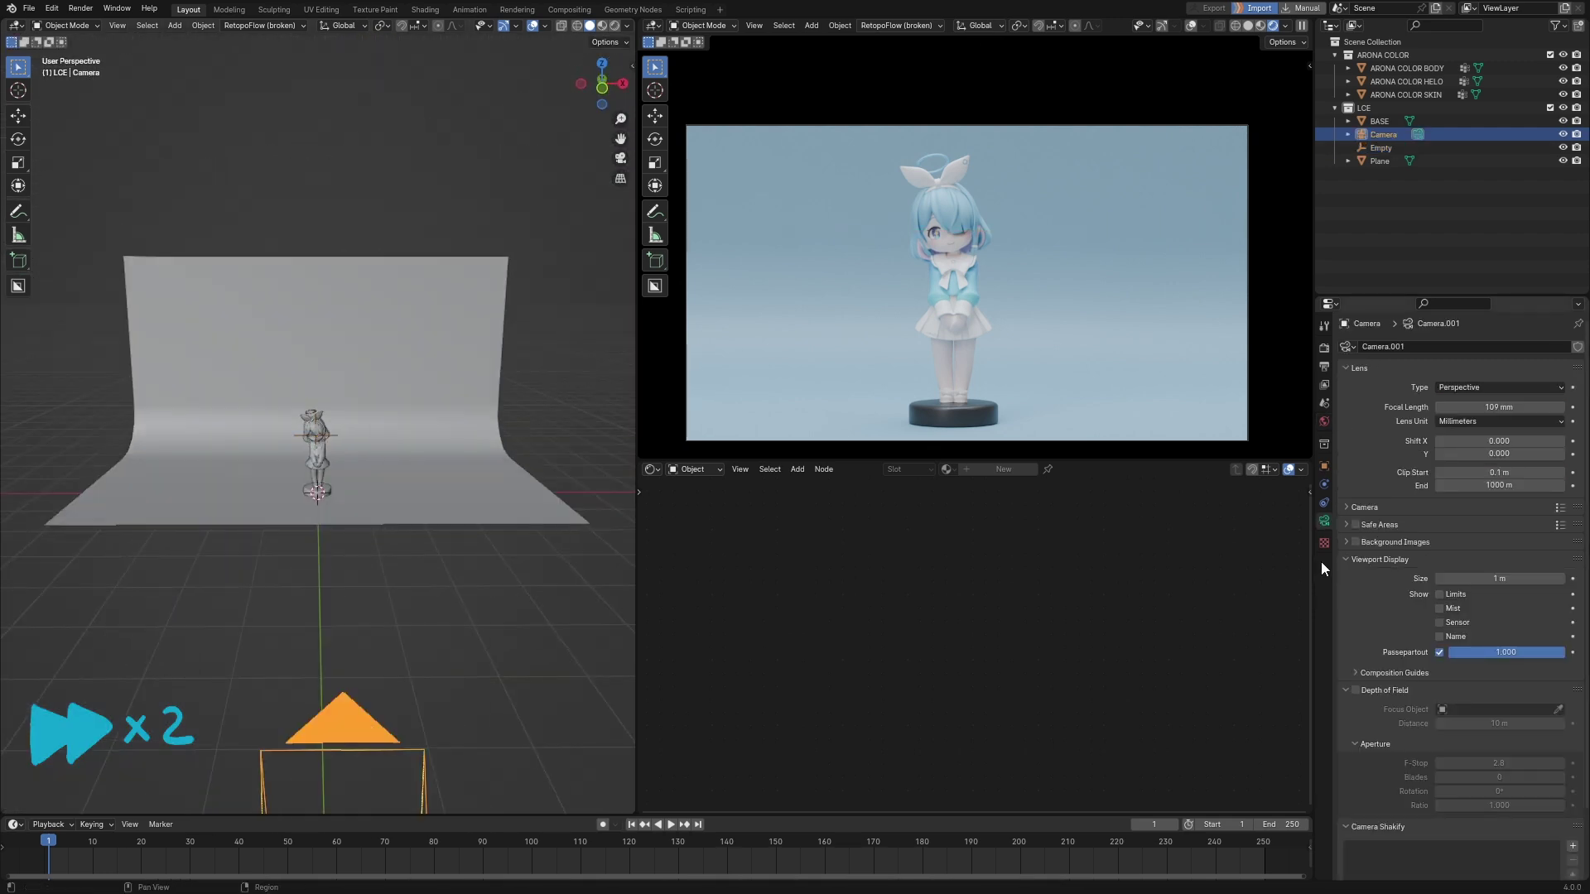
left_click(1374, 690)
left_click_drag(1486, 763, 1492, 762)
left_click(1493, 763)
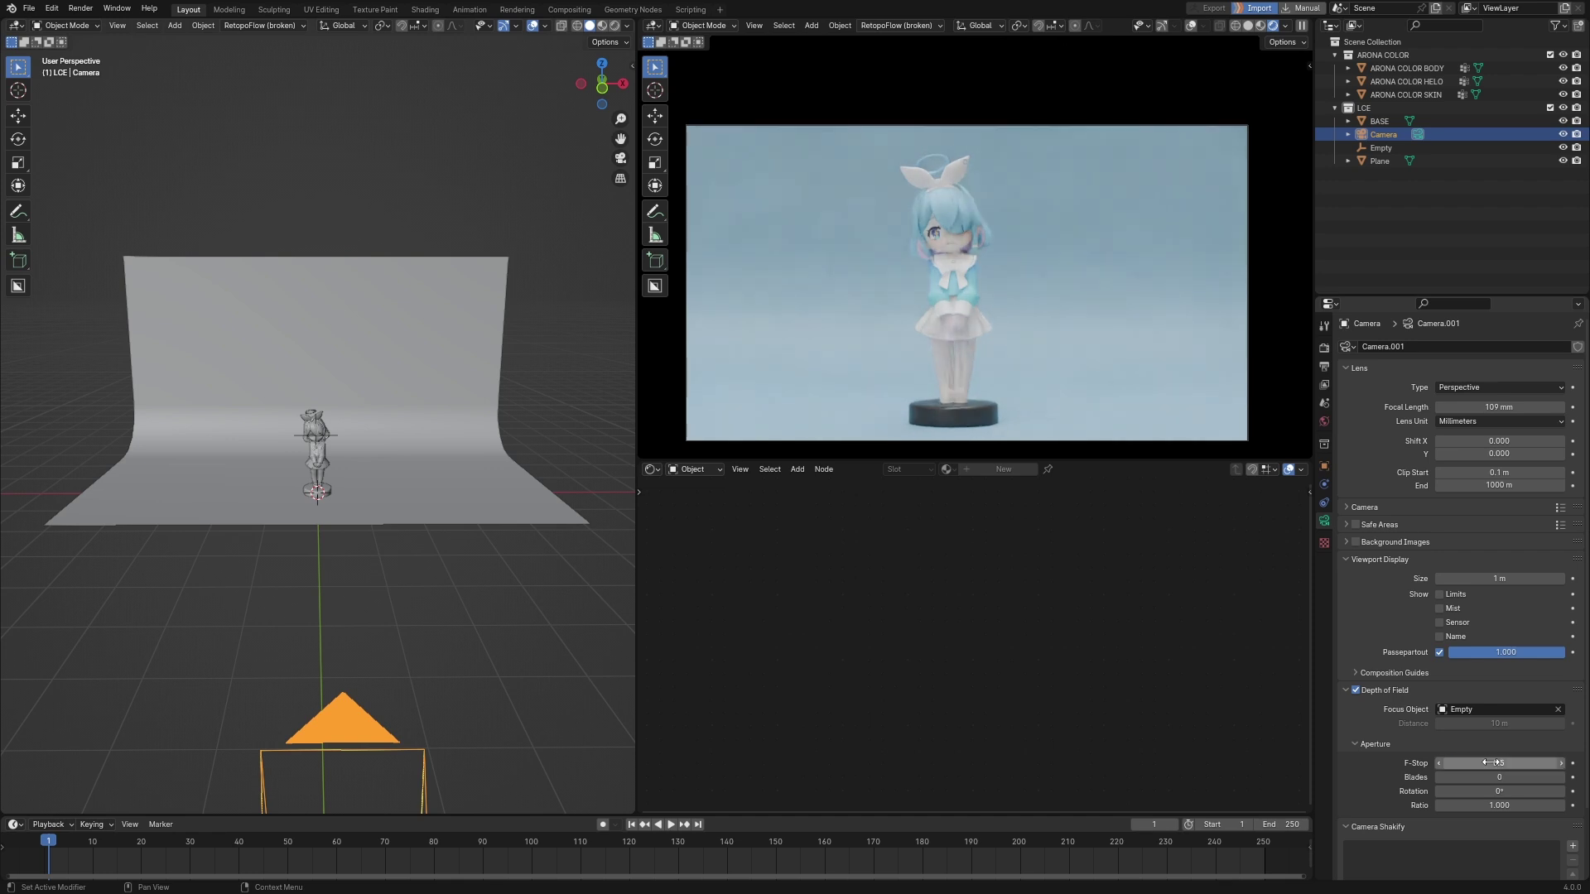
key("Return")
left_click(1431, 161)
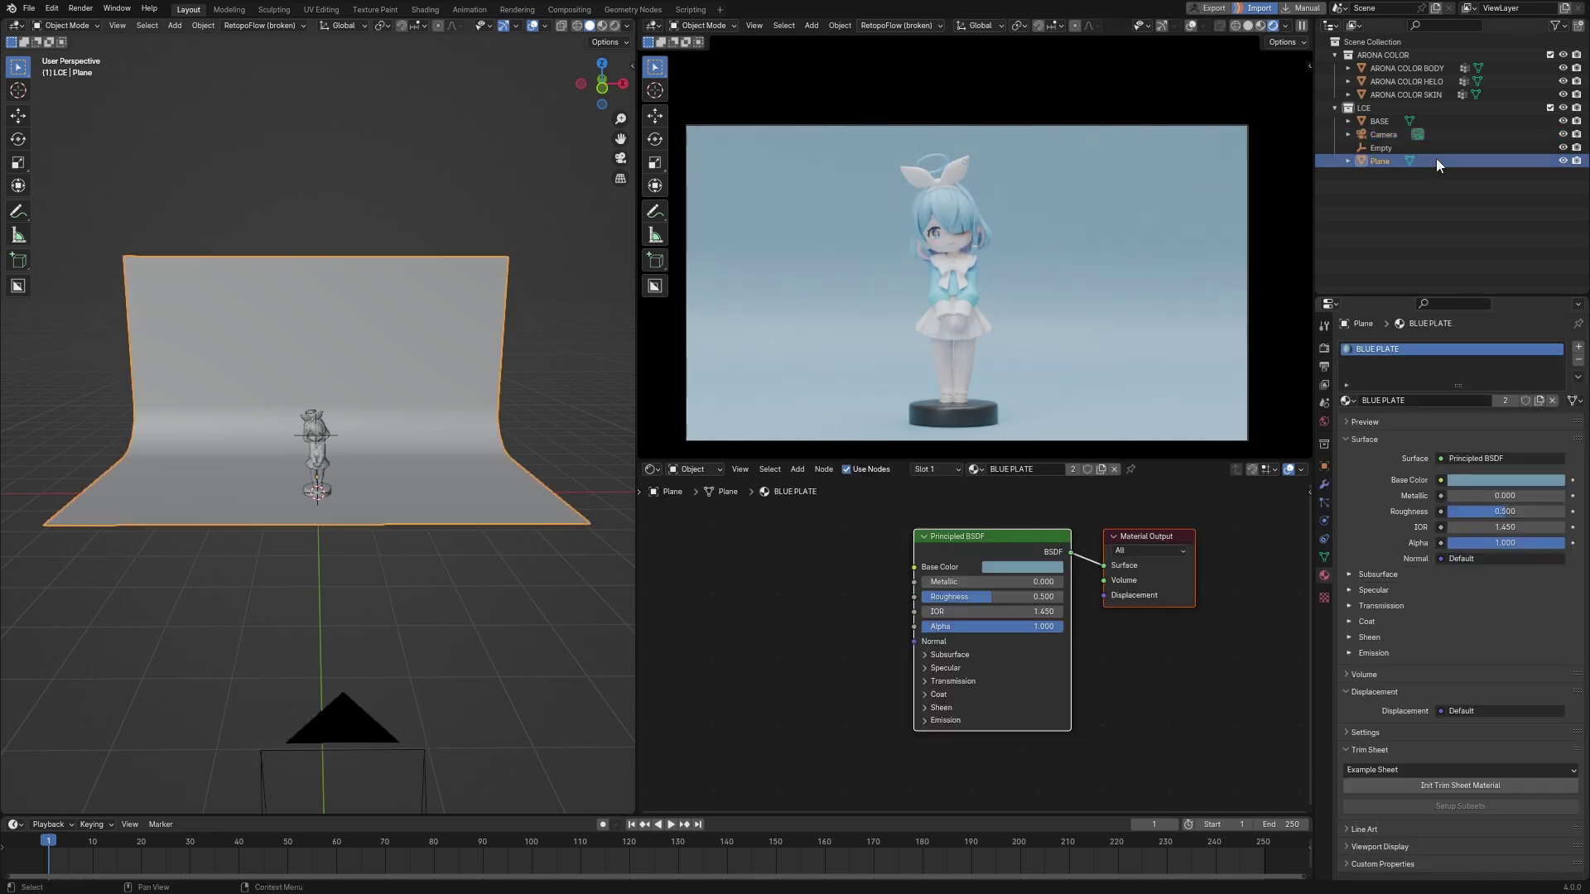
Hide the curved backdrop Plane and add a large floor plane, Plane.001.
left_click(1564, 160)
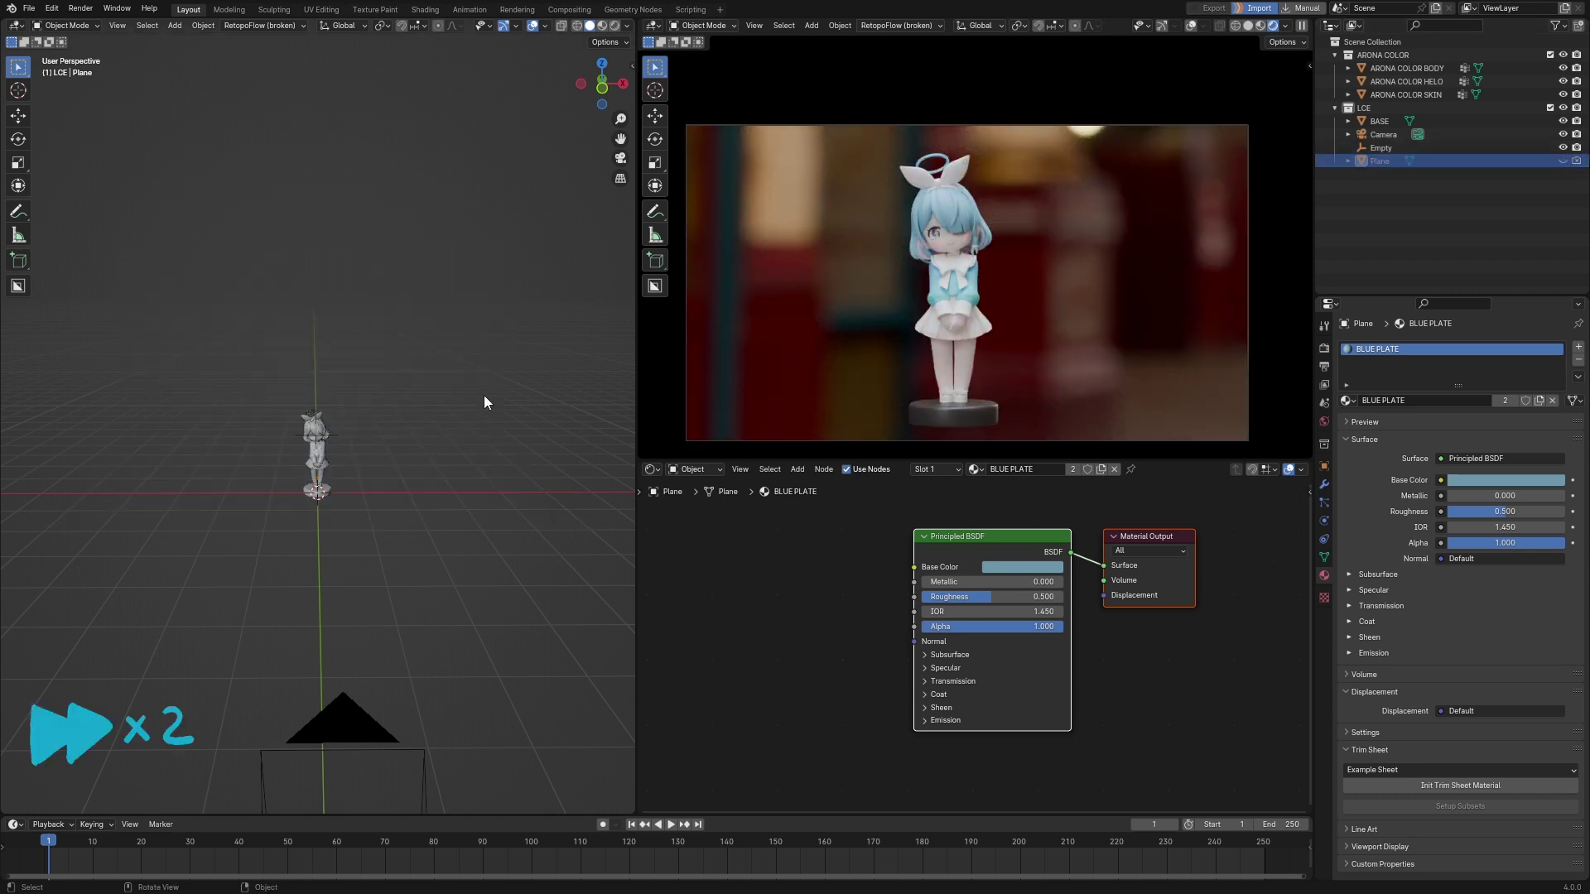
key("shift+a")
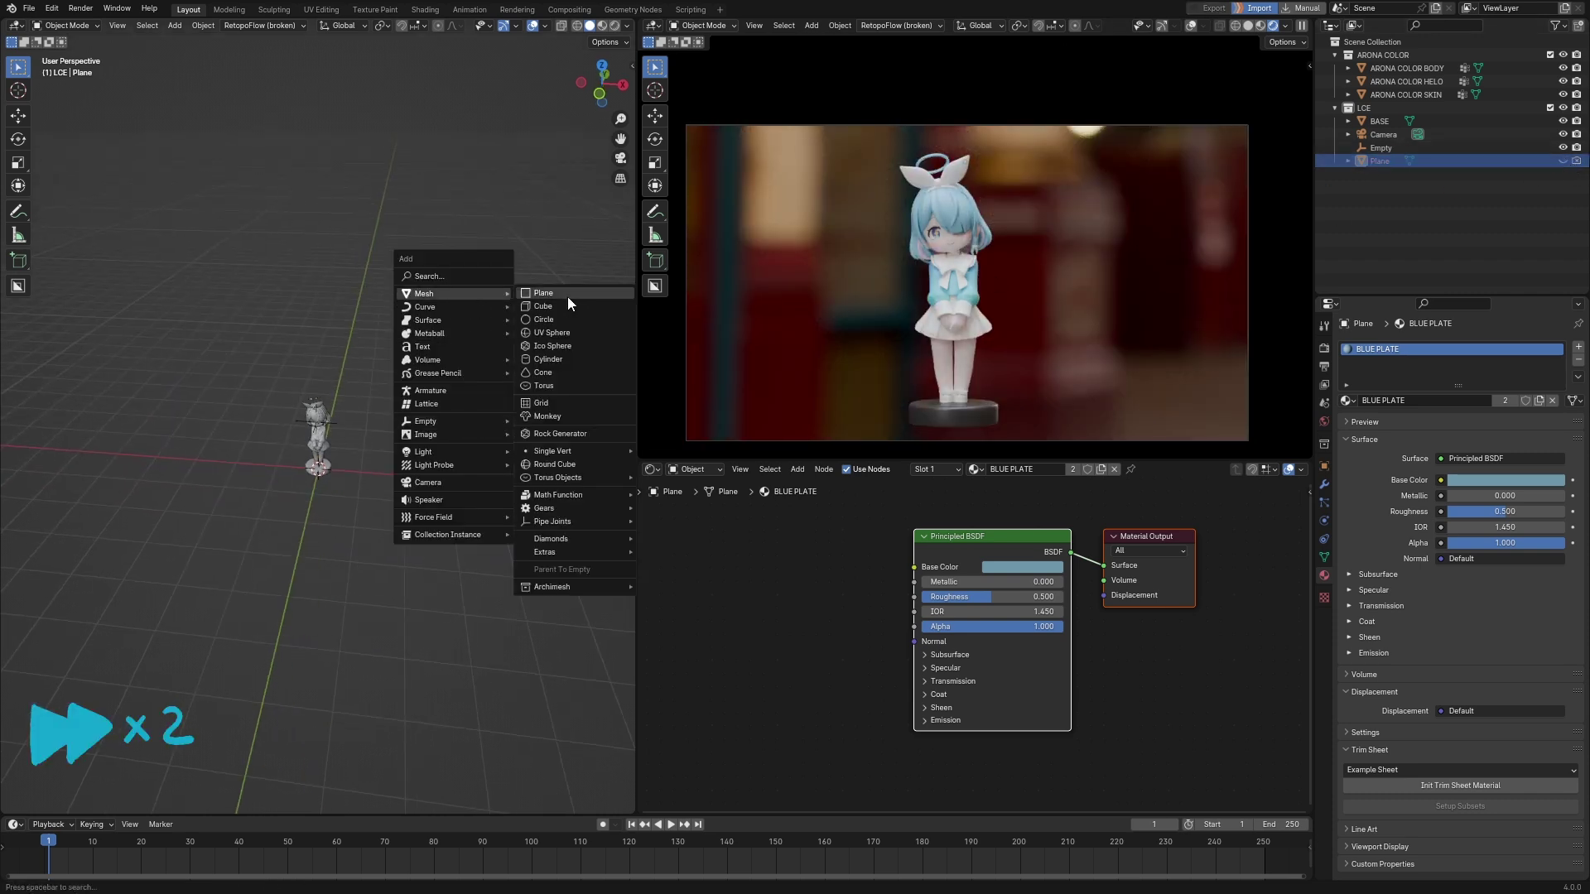
left_click(563, 299)
key("ctrl+KP_1")
key("KP_7")
key("s")
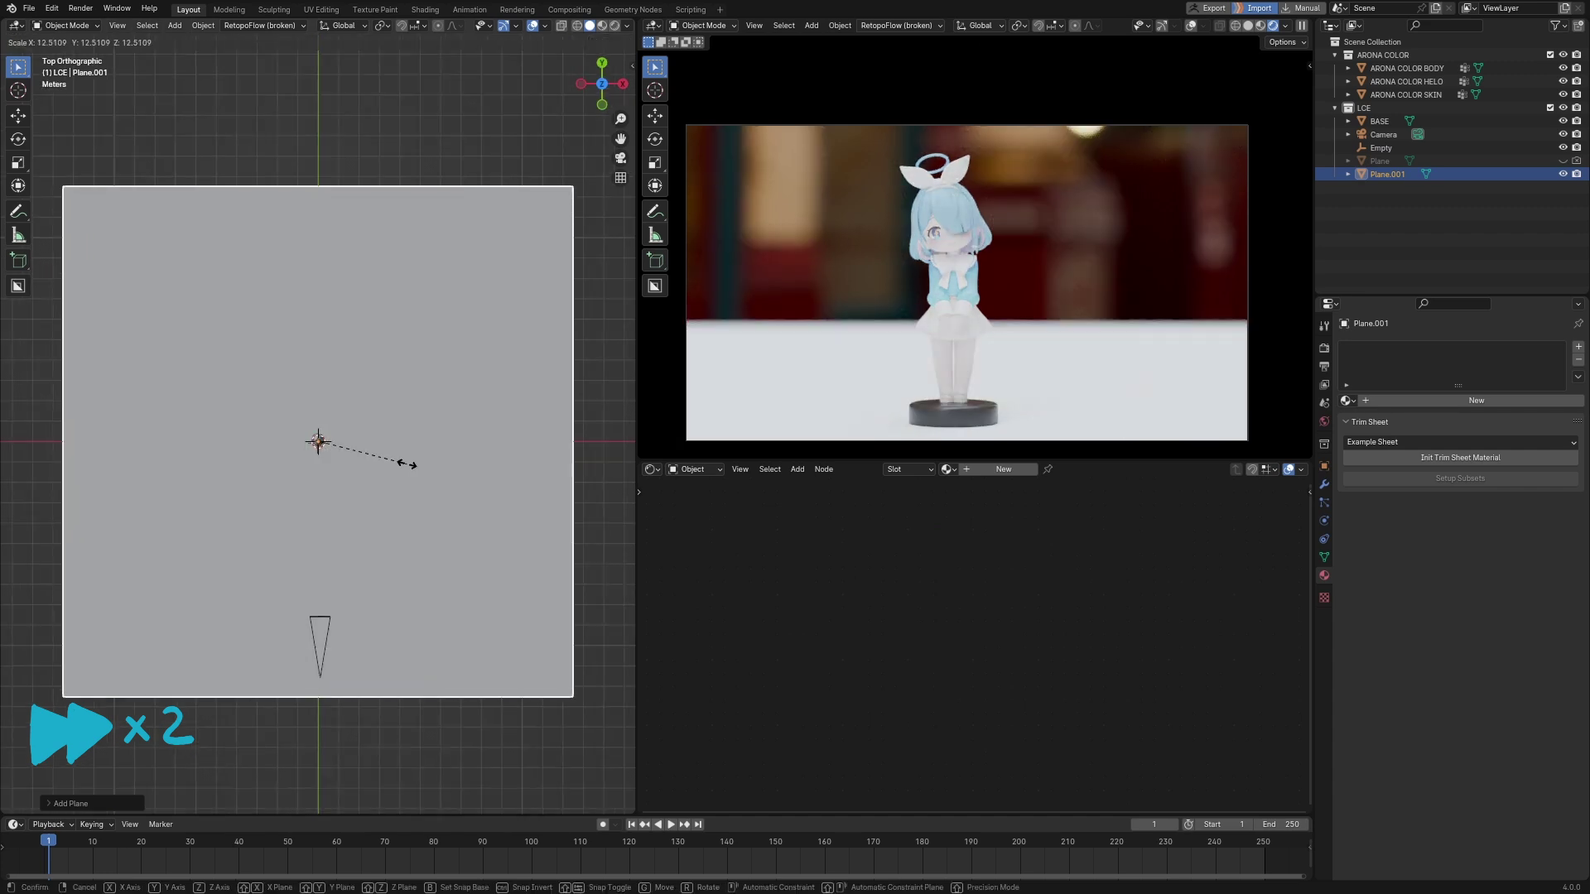
left_click(378, 456)
left_click(695, 468)
left_click(696, 506)
left_click(957, 587)
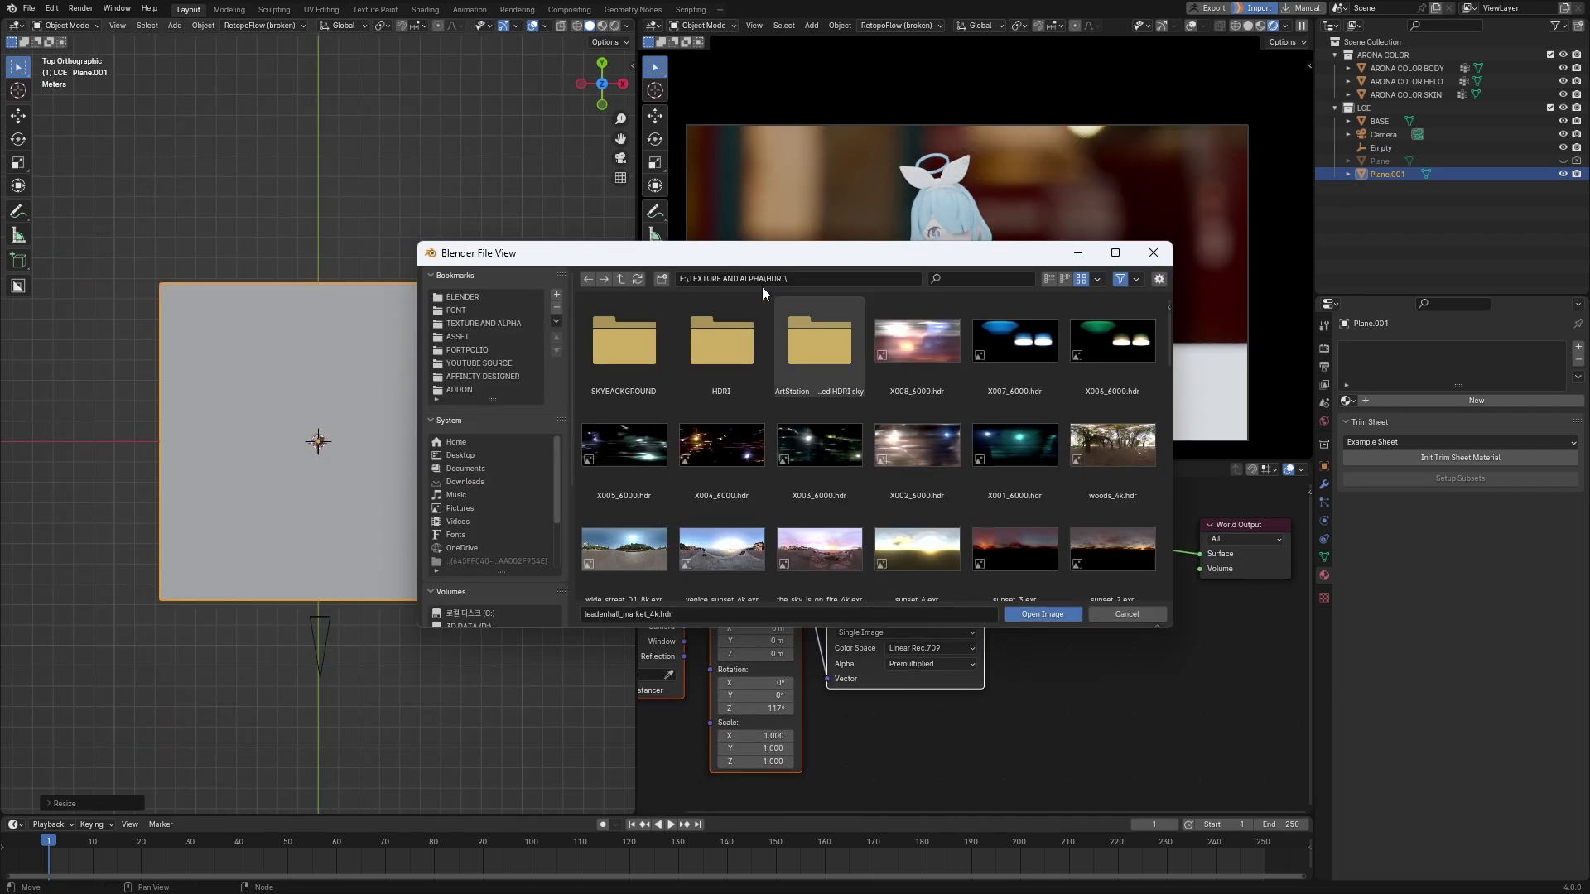
Load sunny_vondelpark_4k.exr as the world HDRI and rotate it.
double_click(706, 348)
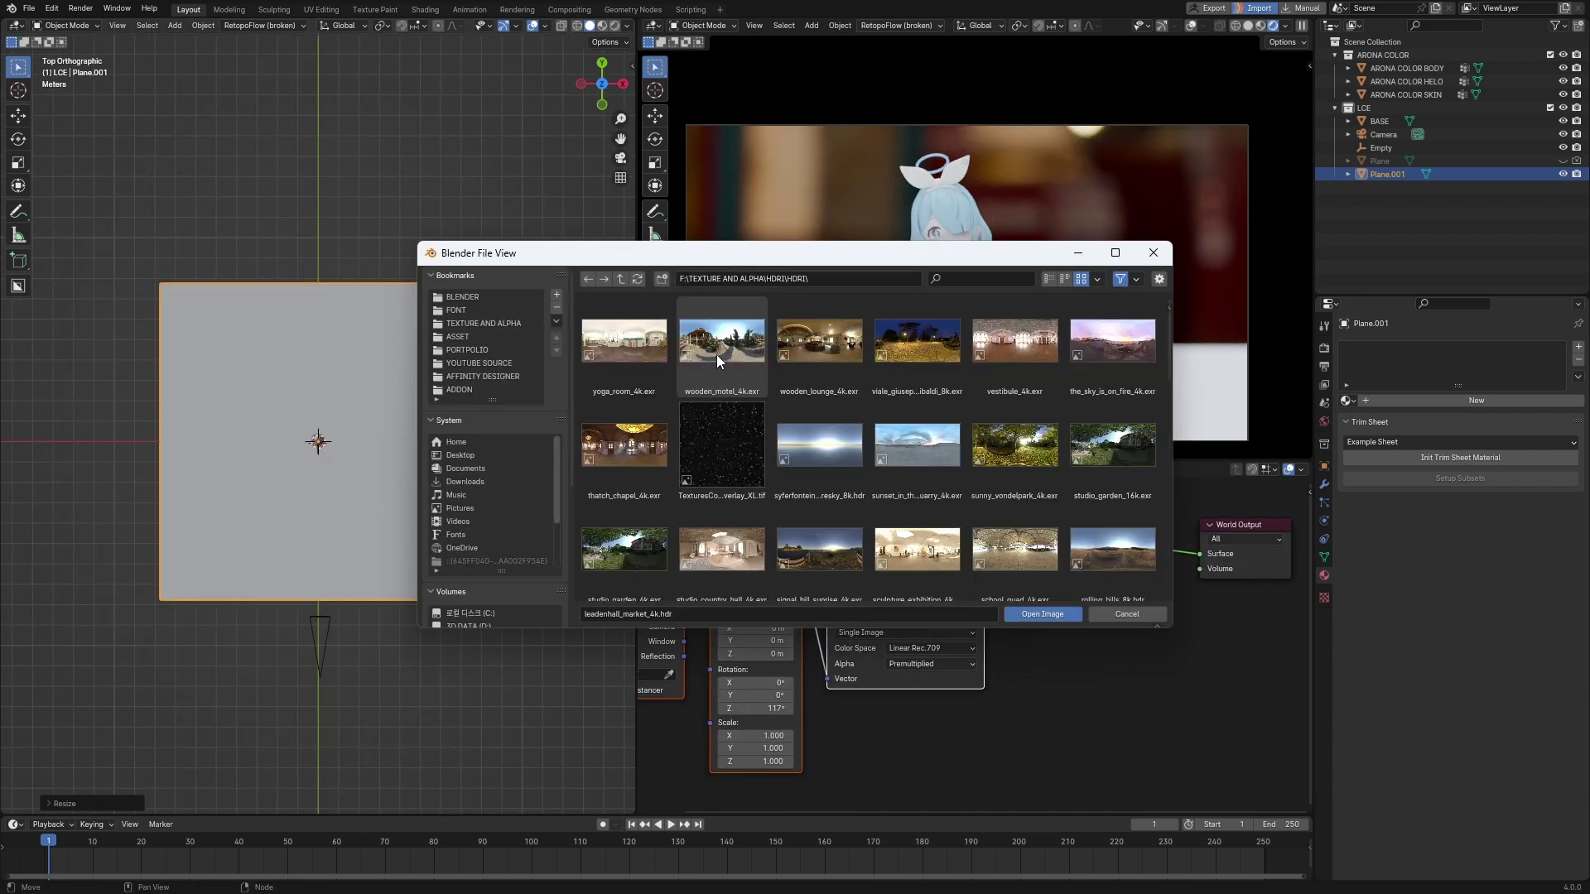
scroll(795, 446, "down", 2)
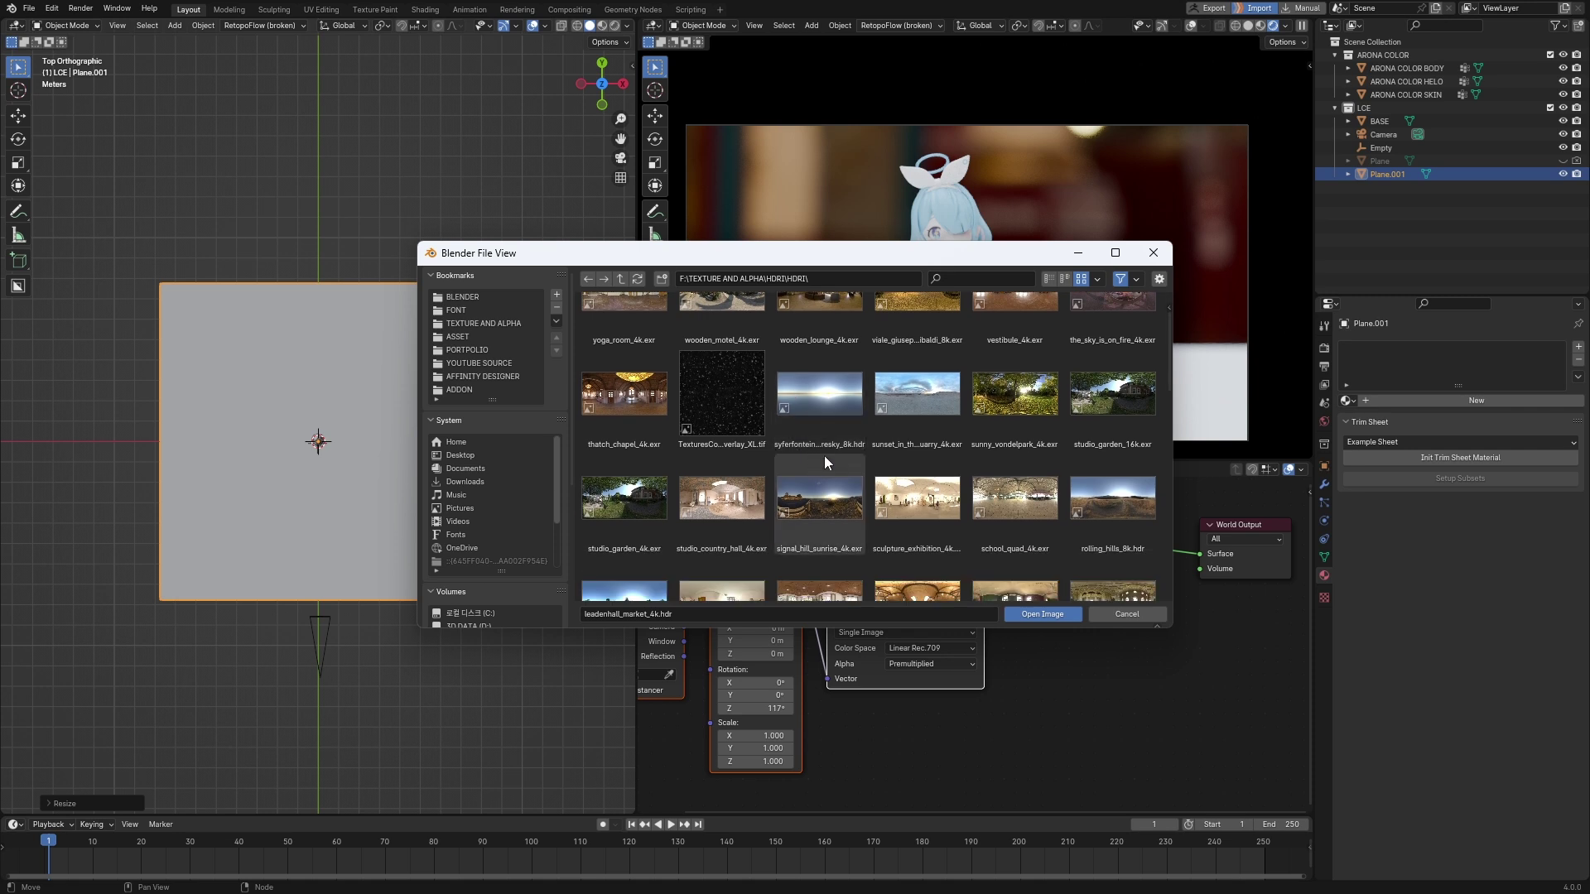
double_click(1012, 393)
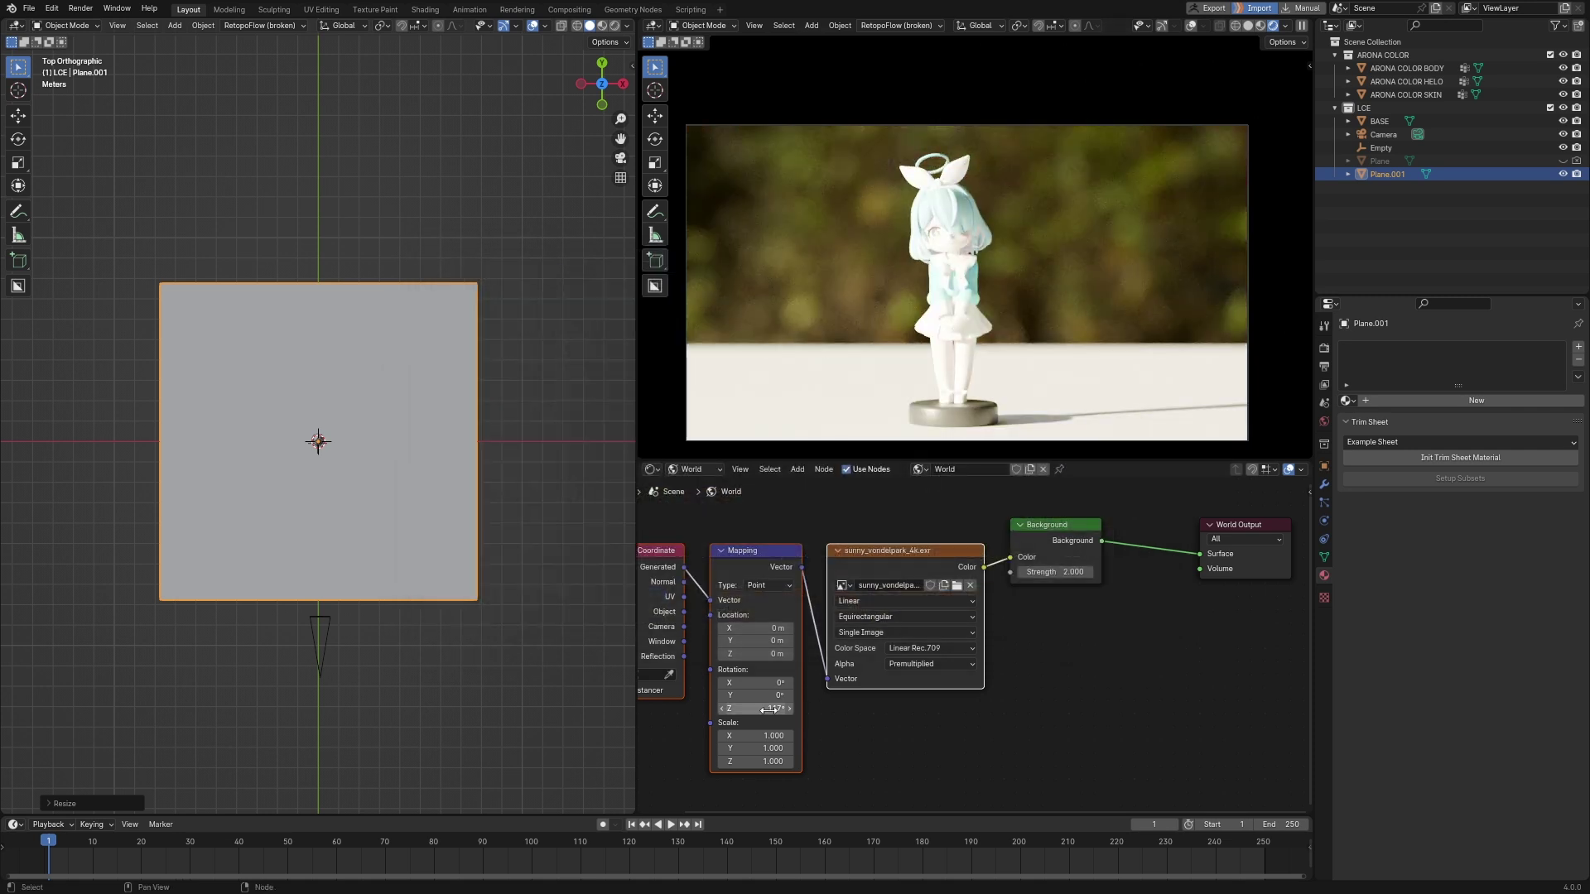
mouse_move(754, 708)
left_mouse_down()
mouse_move(770, 708)
mouse_move(703, 708)
mouse_move(737, 708)
left_mouse_up()
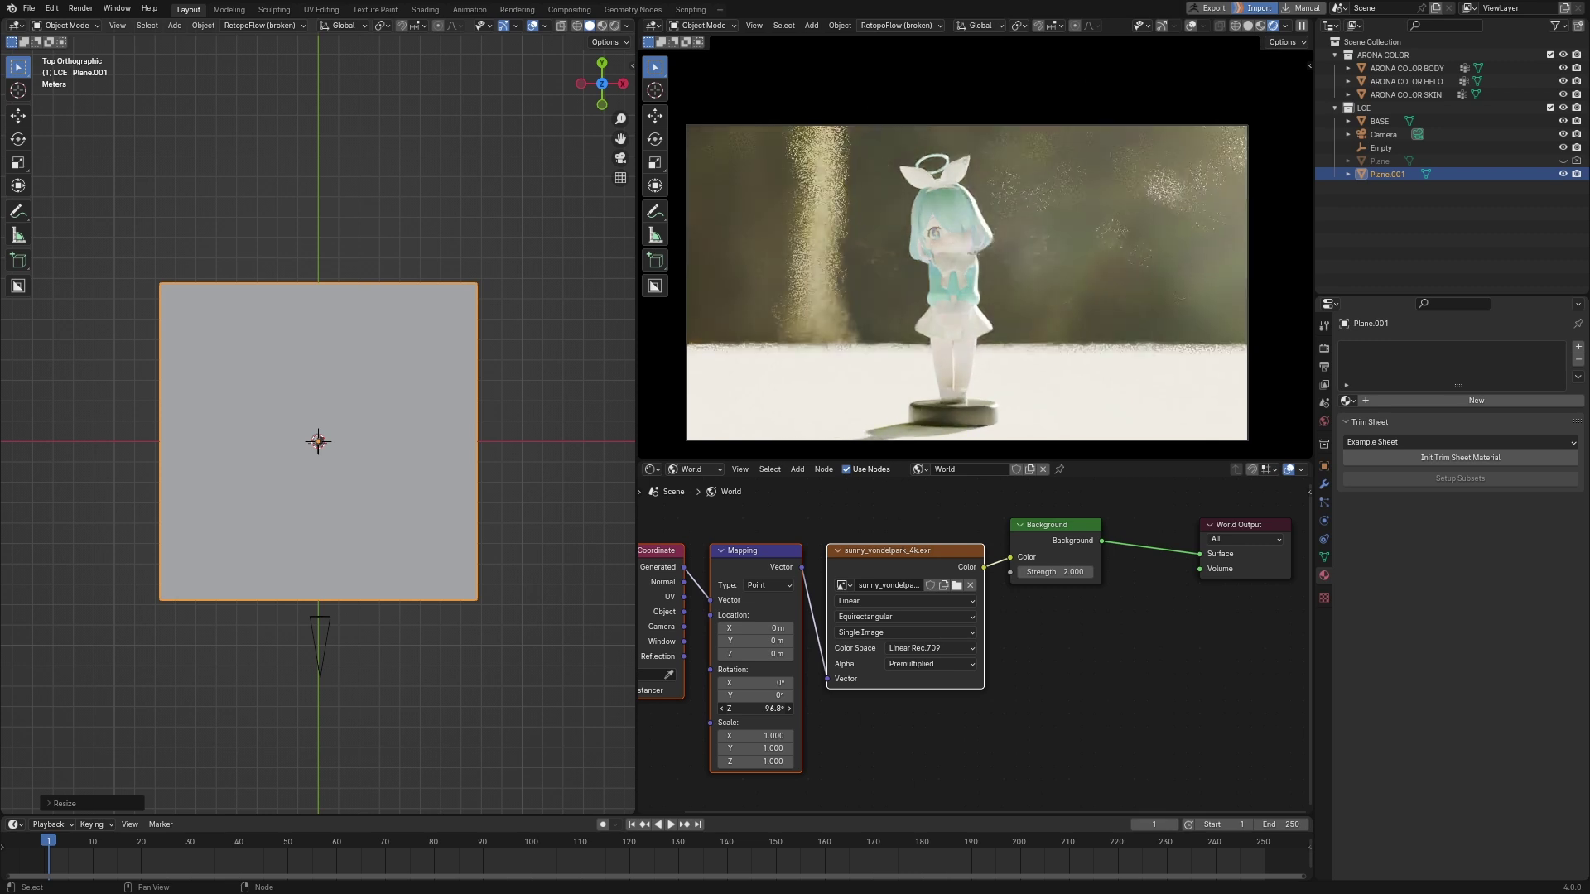
left_click_drag(754, 708, 749, 708)
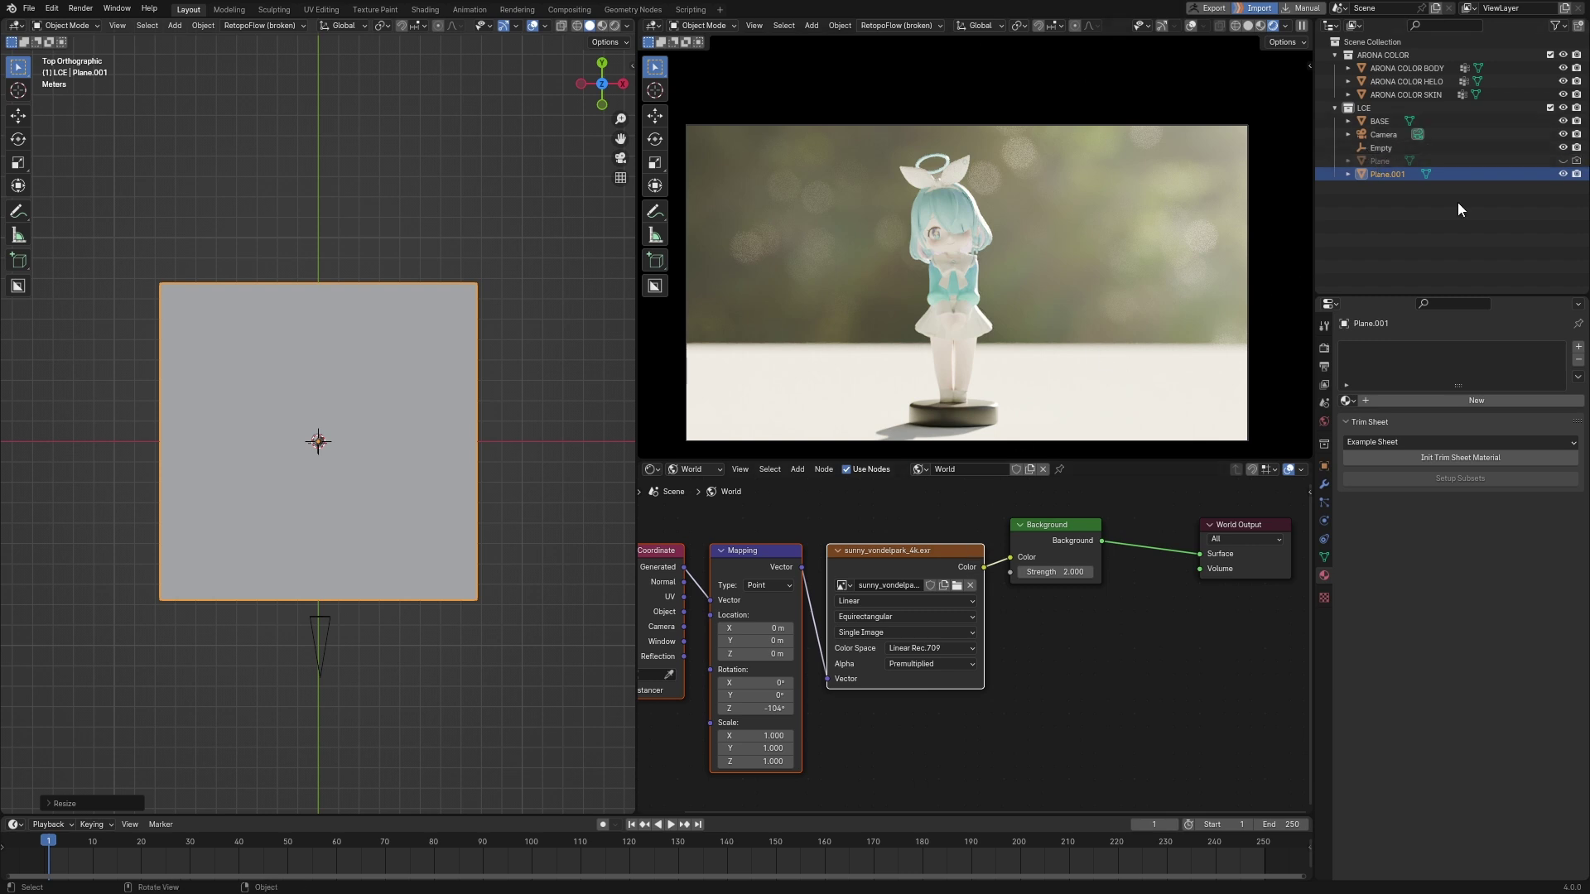
Unhide the curved backdrop Plane and reset the HDRI Z rotation to 0°.
left_click(1576, 174)
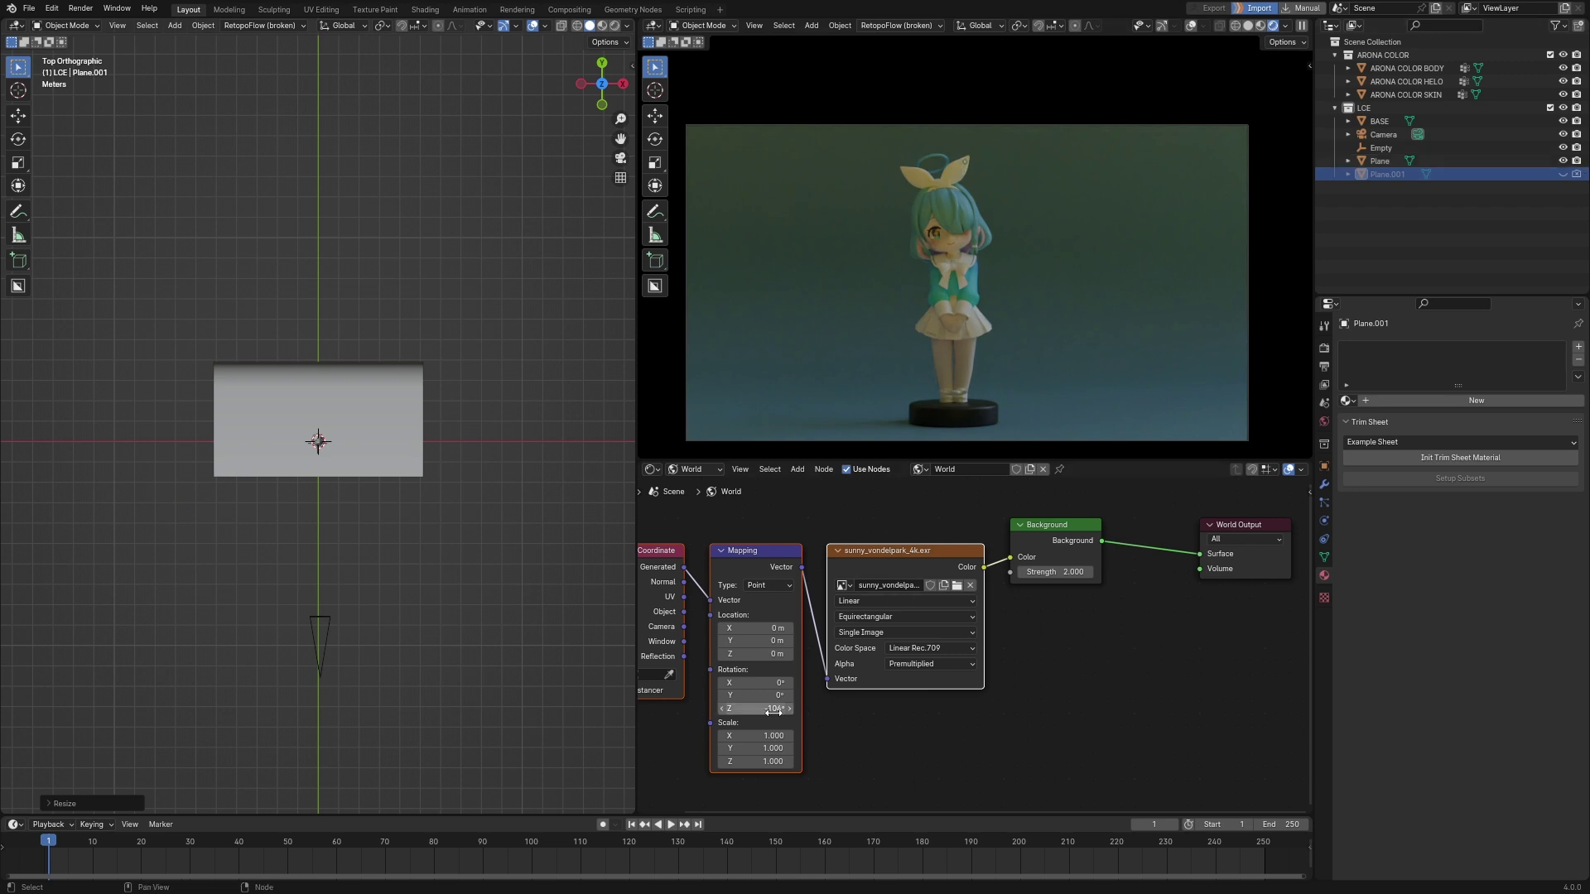
mouse_move(756, 708)
left_mouse_down()
mouse_move(696, 708)
mouse_move(733, 708)
left_mouse_up()
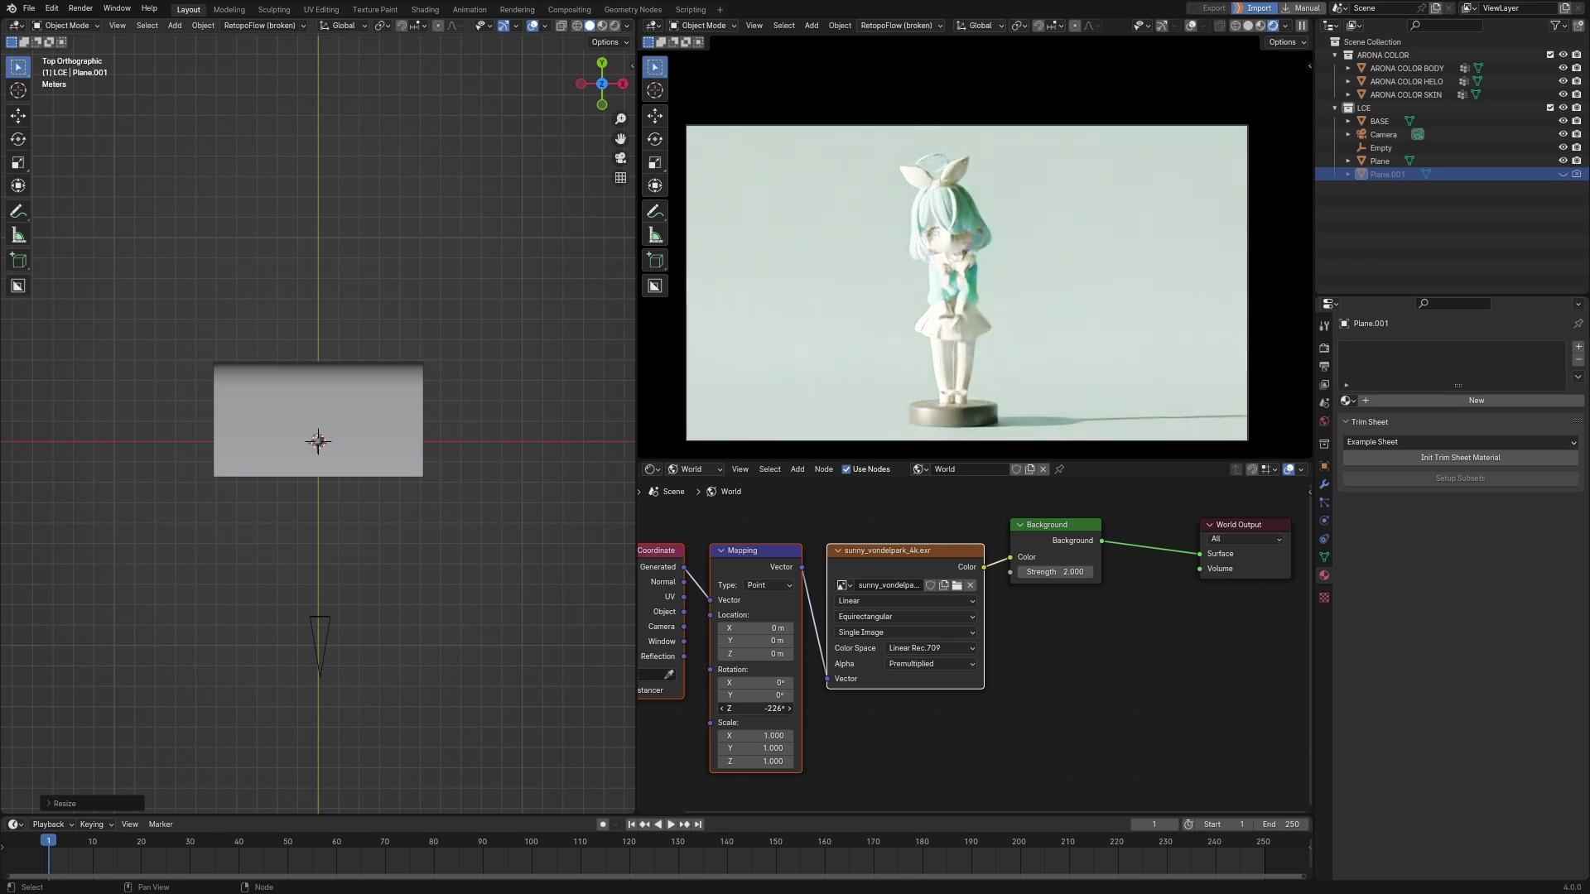
left_click_drag(755, 708, 748, 708)
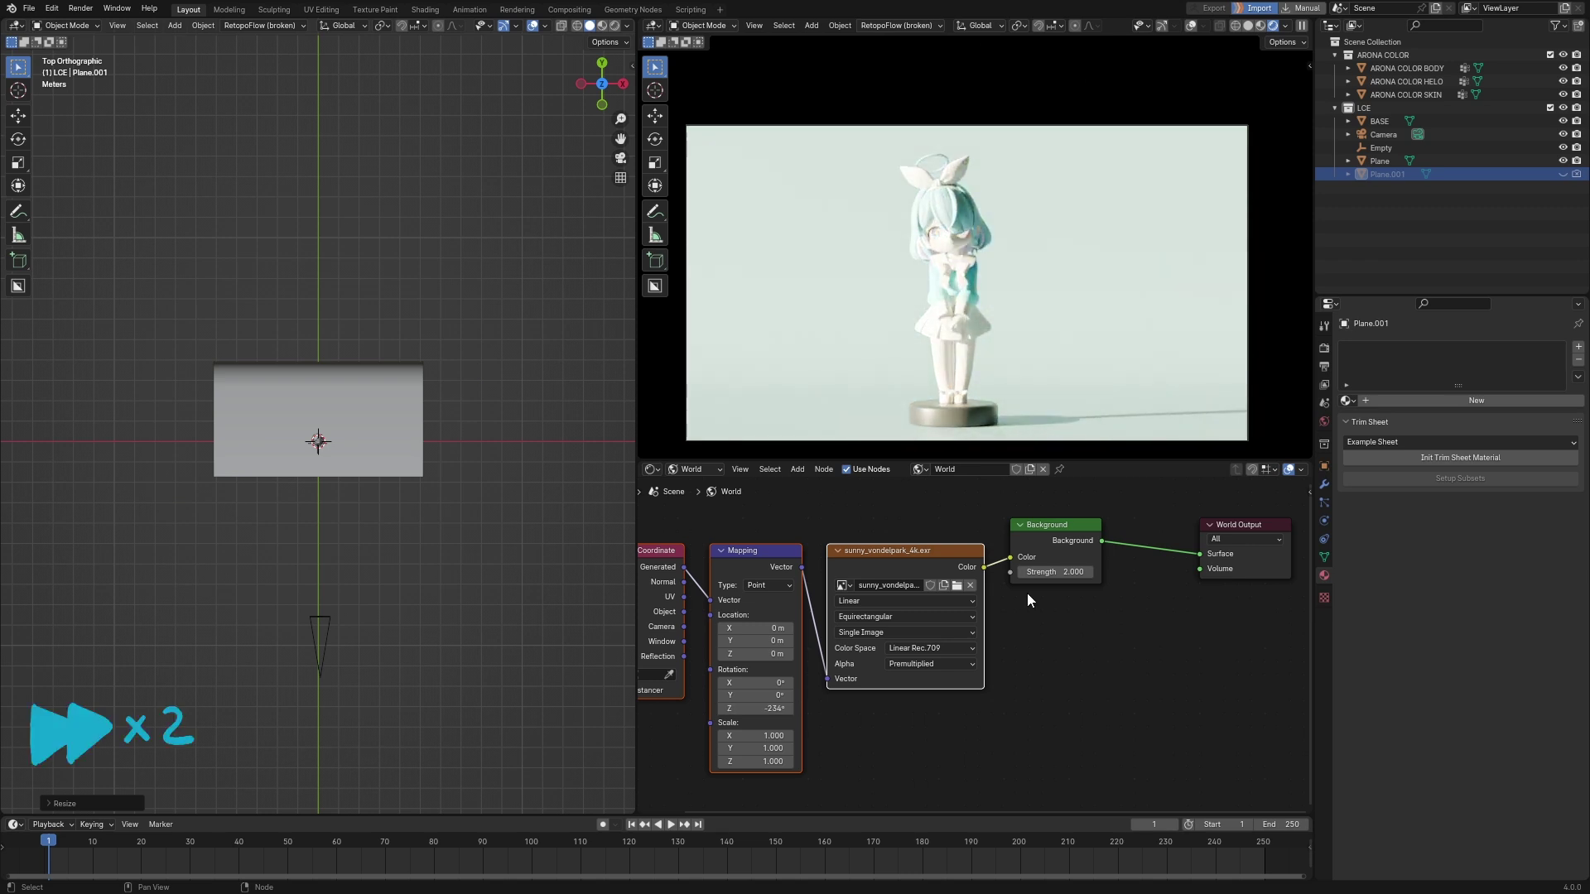
left_click(756, 708)
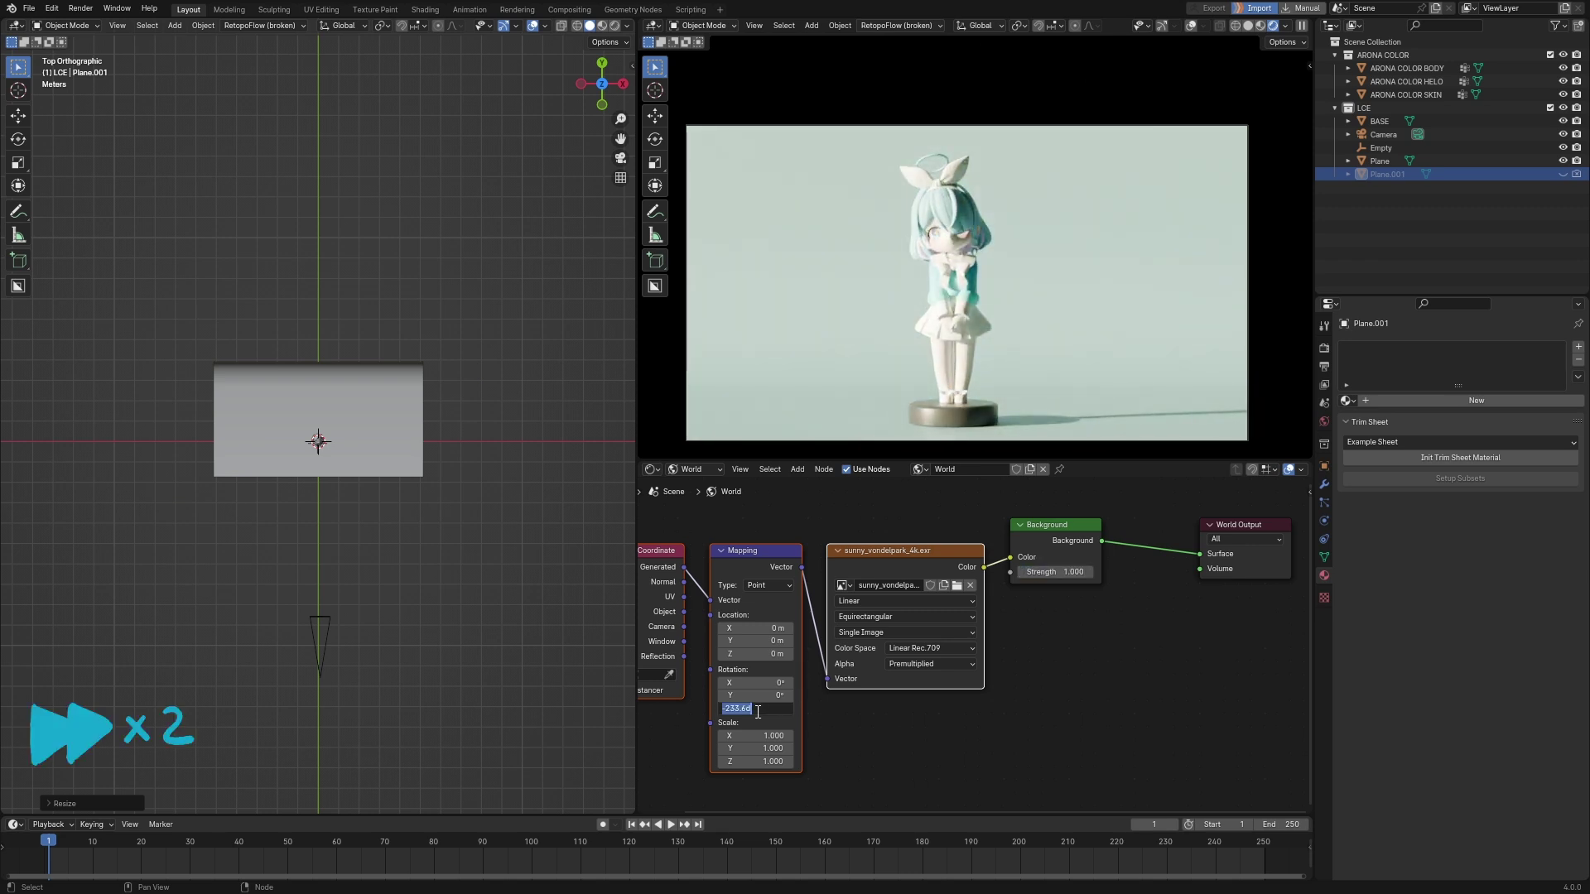
type("0")
key("Return")
middle_click_drag(389, 414, 464, 356)
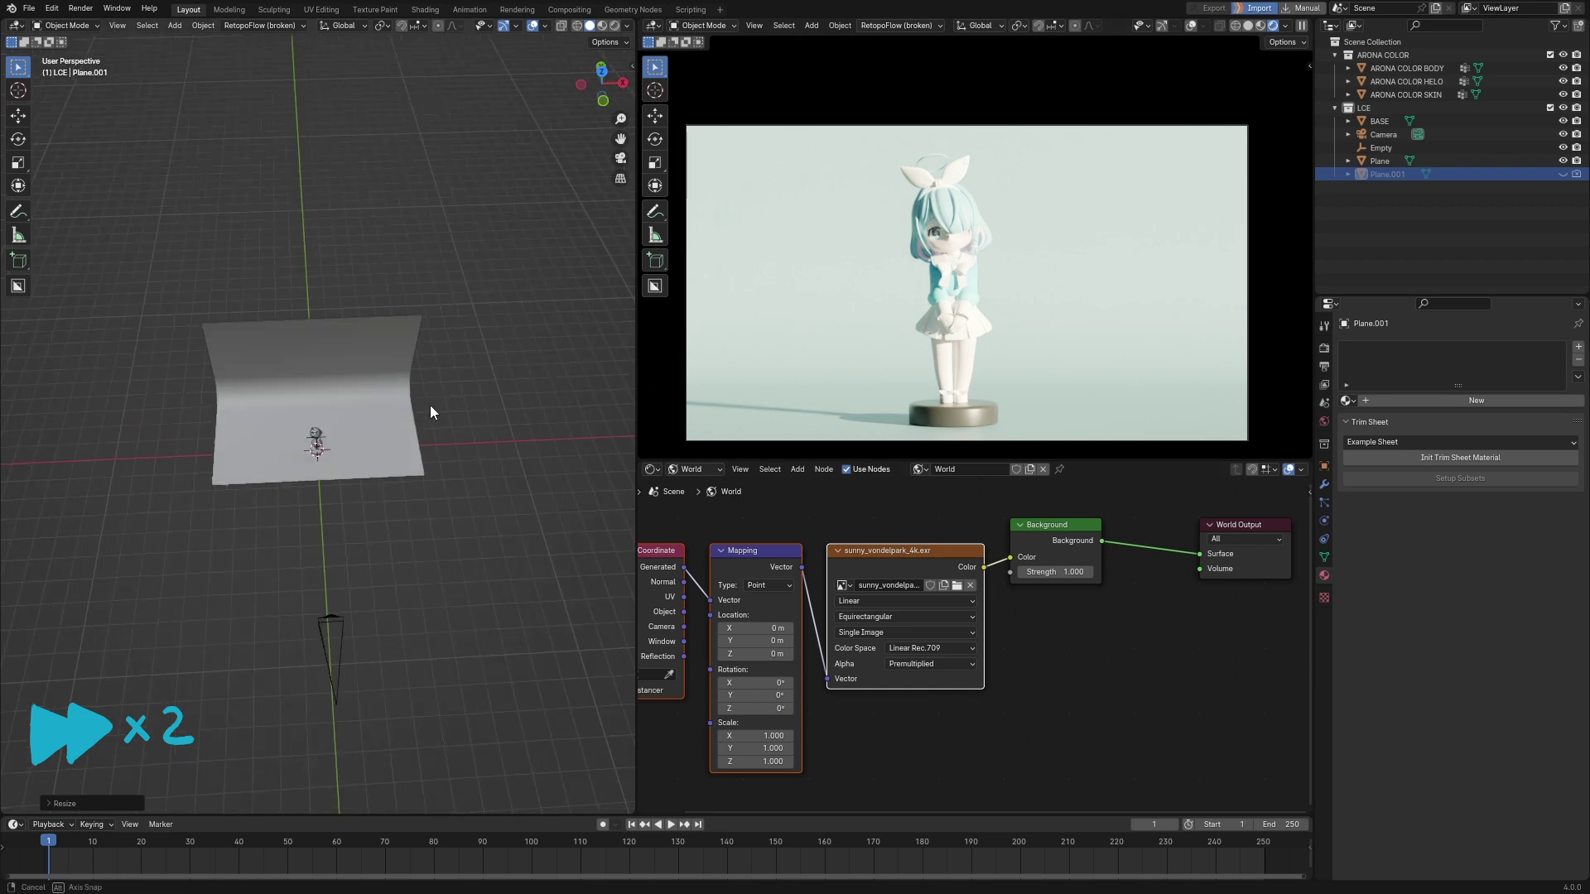
Load photo_studio_loft_hall_4k.exr and show floor Plane.001 instead of the curved backdrop.
middle_click_drag(906, 295, 769, 218)
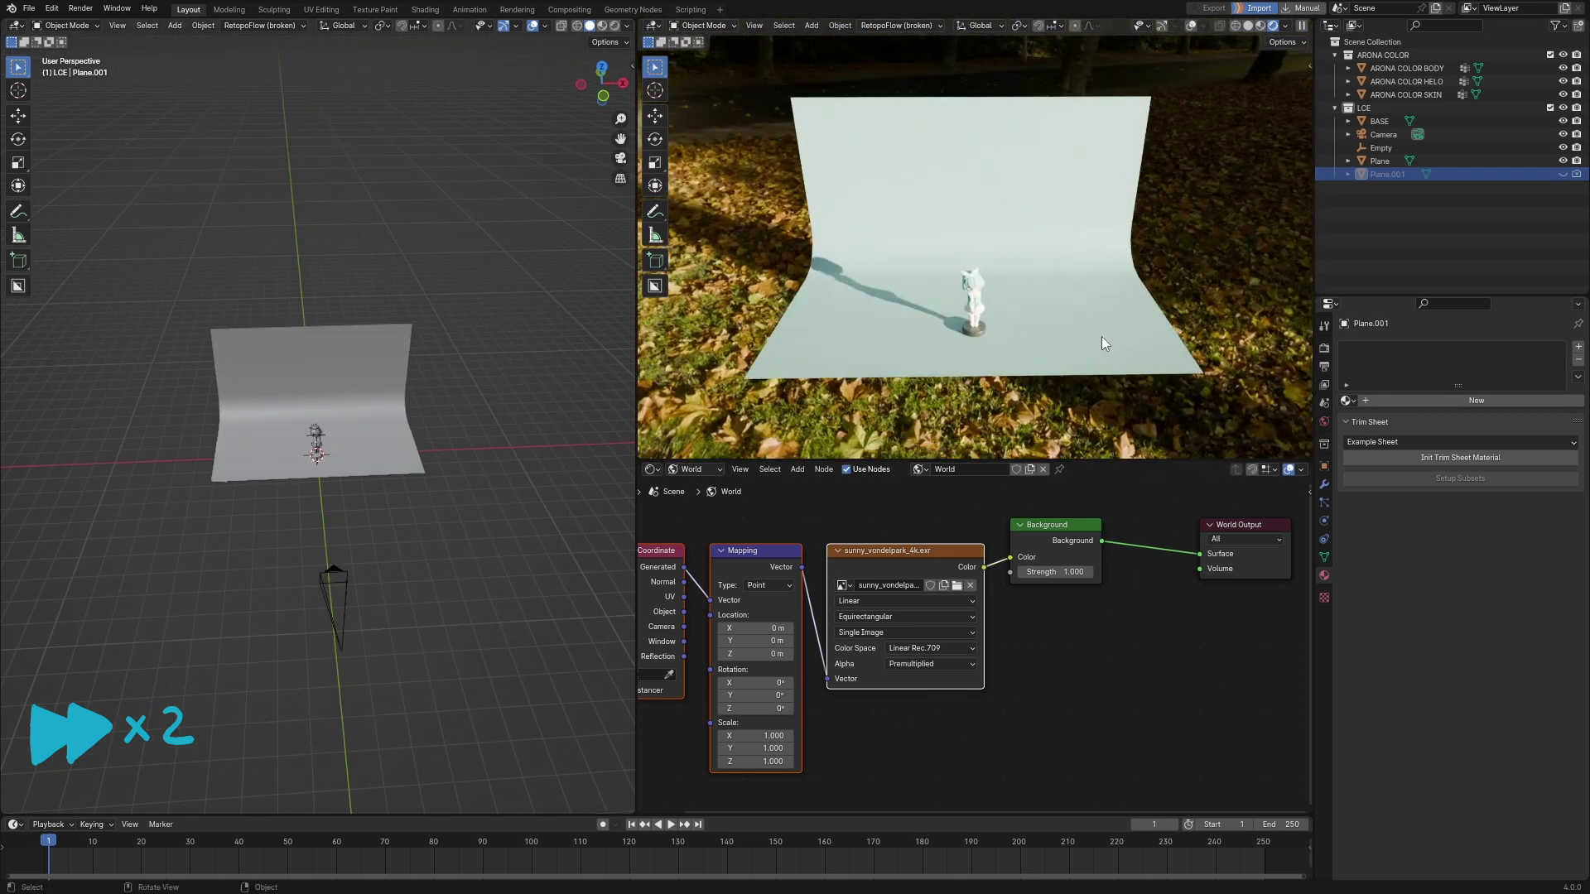
scroll(987, 482, "down", 1)
double_click(1012, 480)
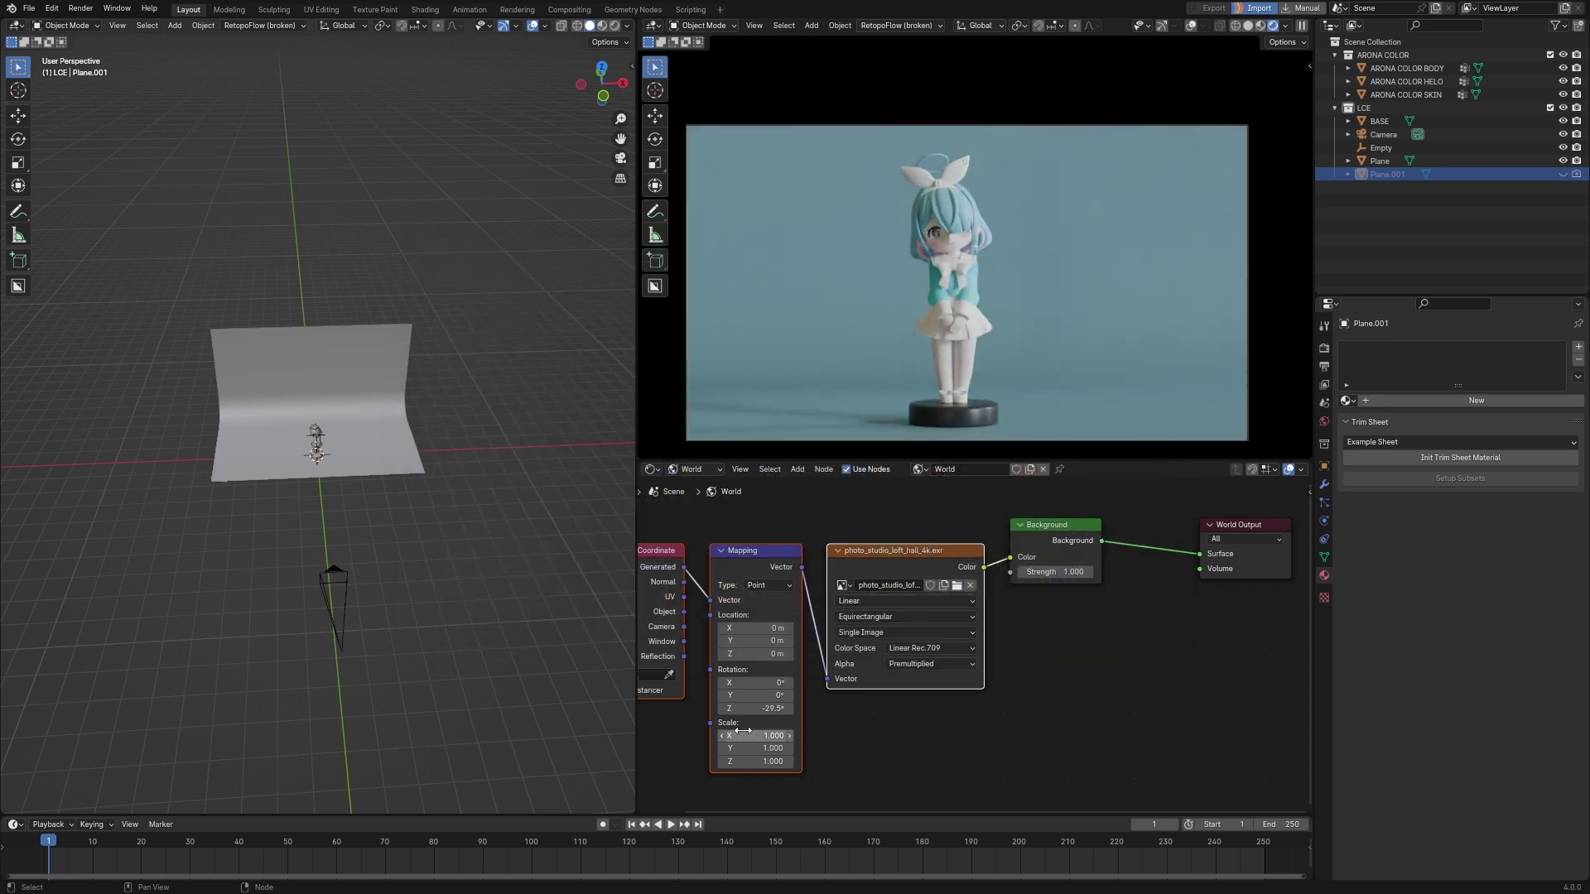
key("KP_0")
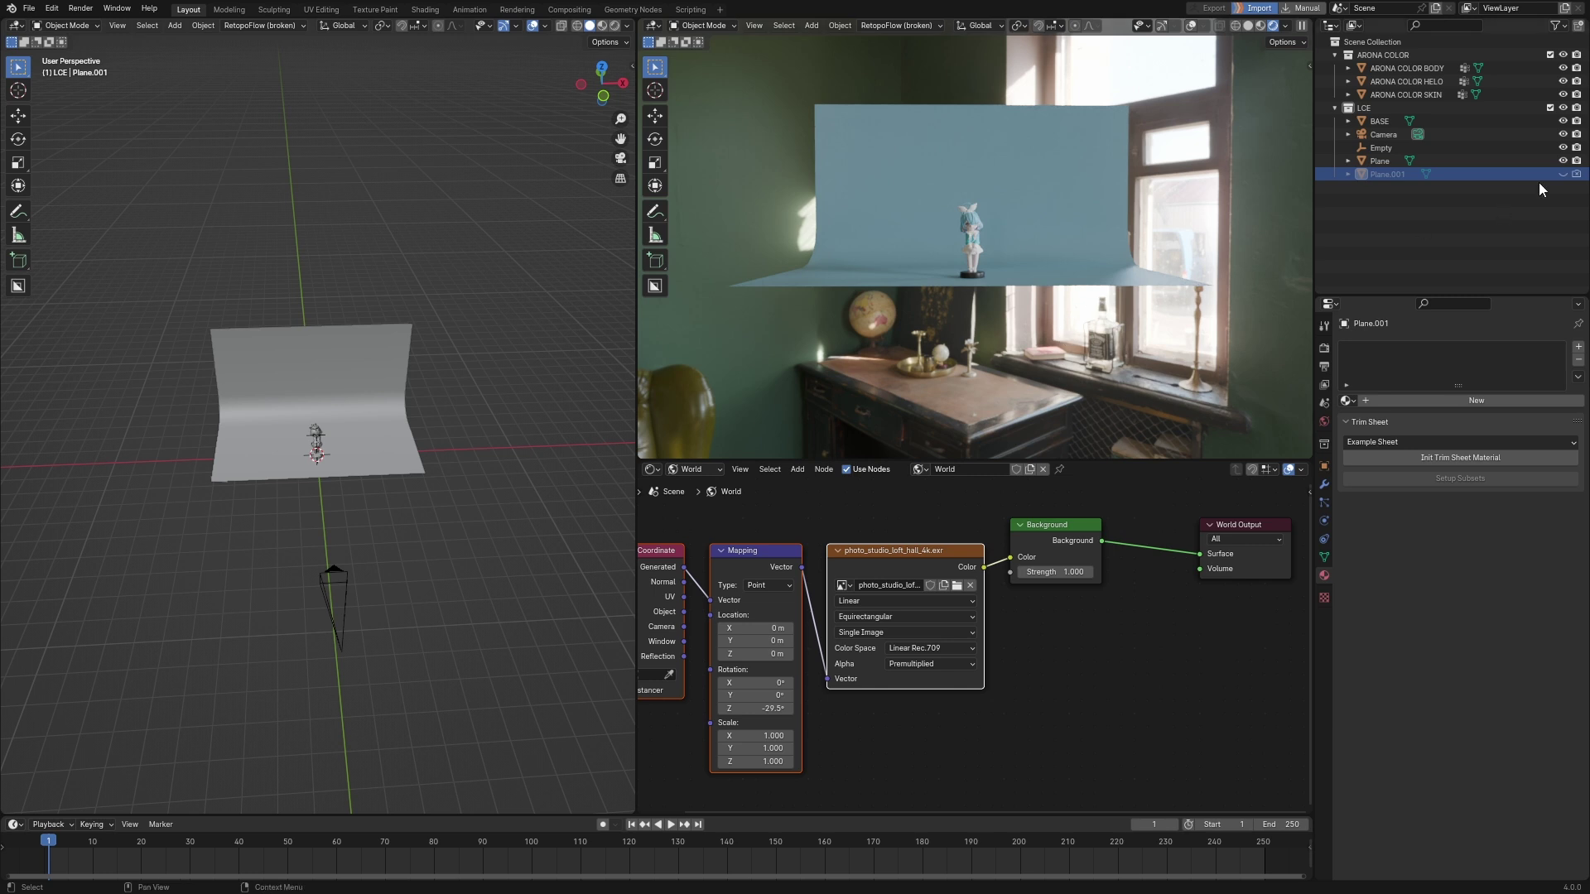
left_click(1563, 161)
left_click(1565, 174)
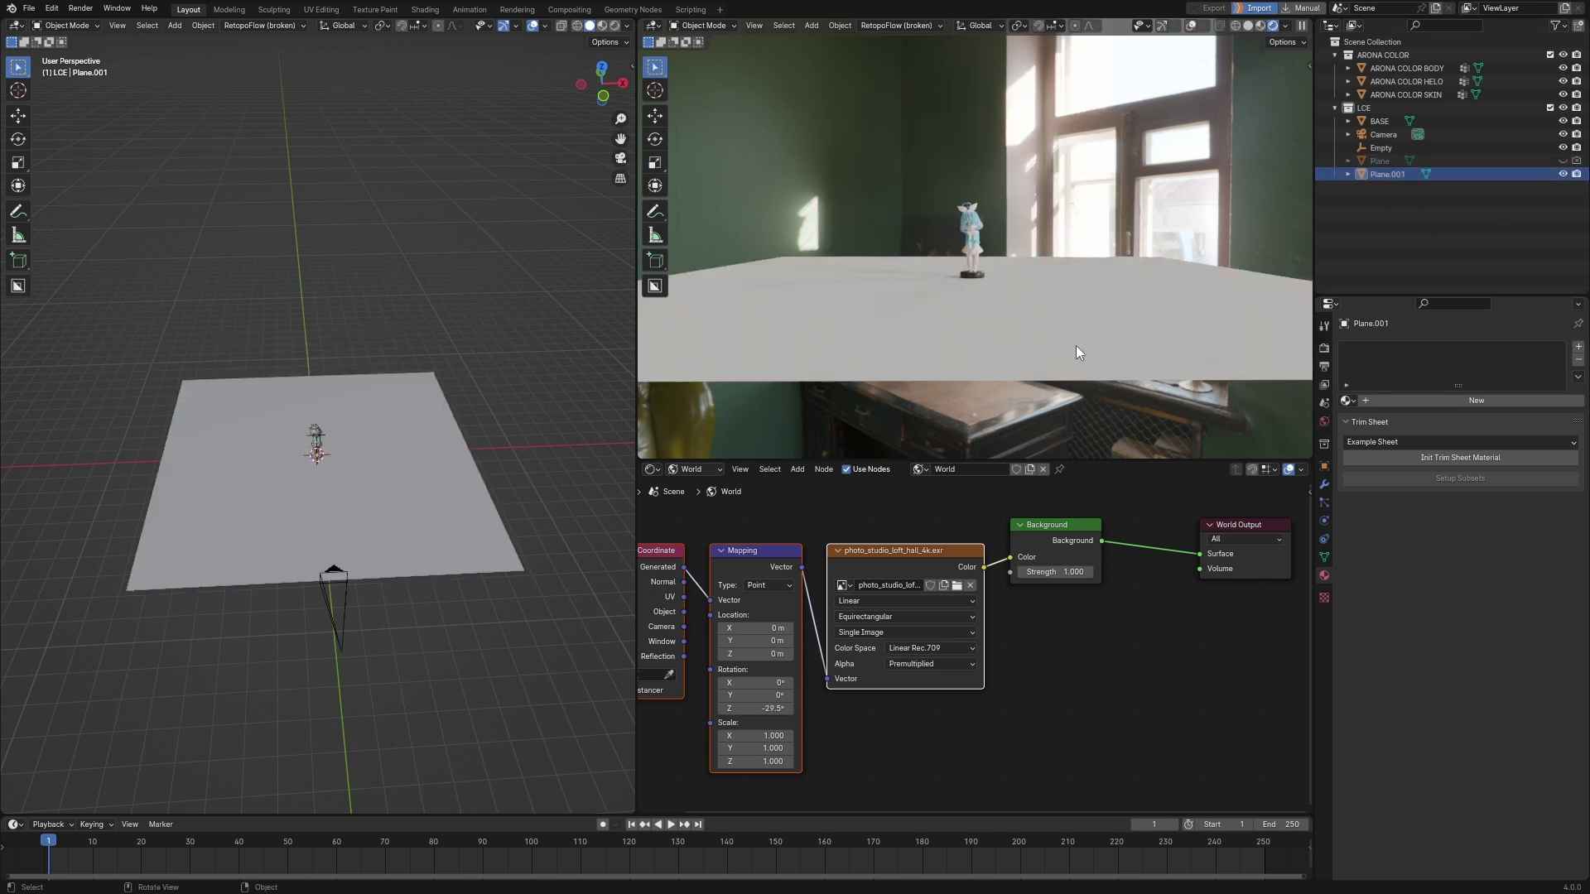
key("KP_0")
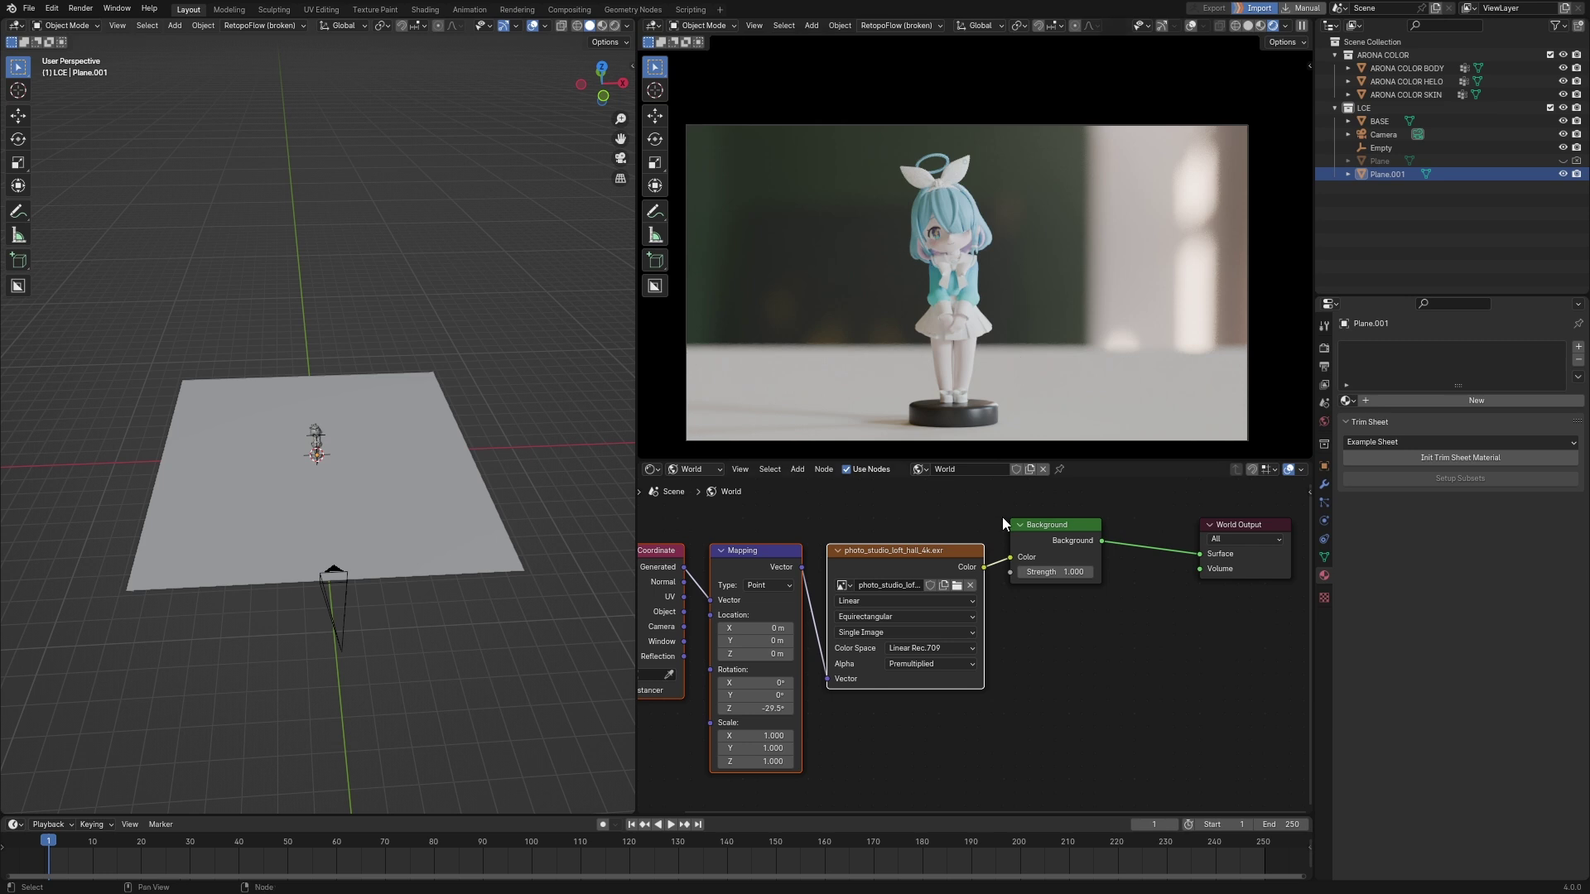
Set the background strength to 2.000 and rotate the HDRI to -195°.
left_click(1045, 572)
type("2")
key("Return")
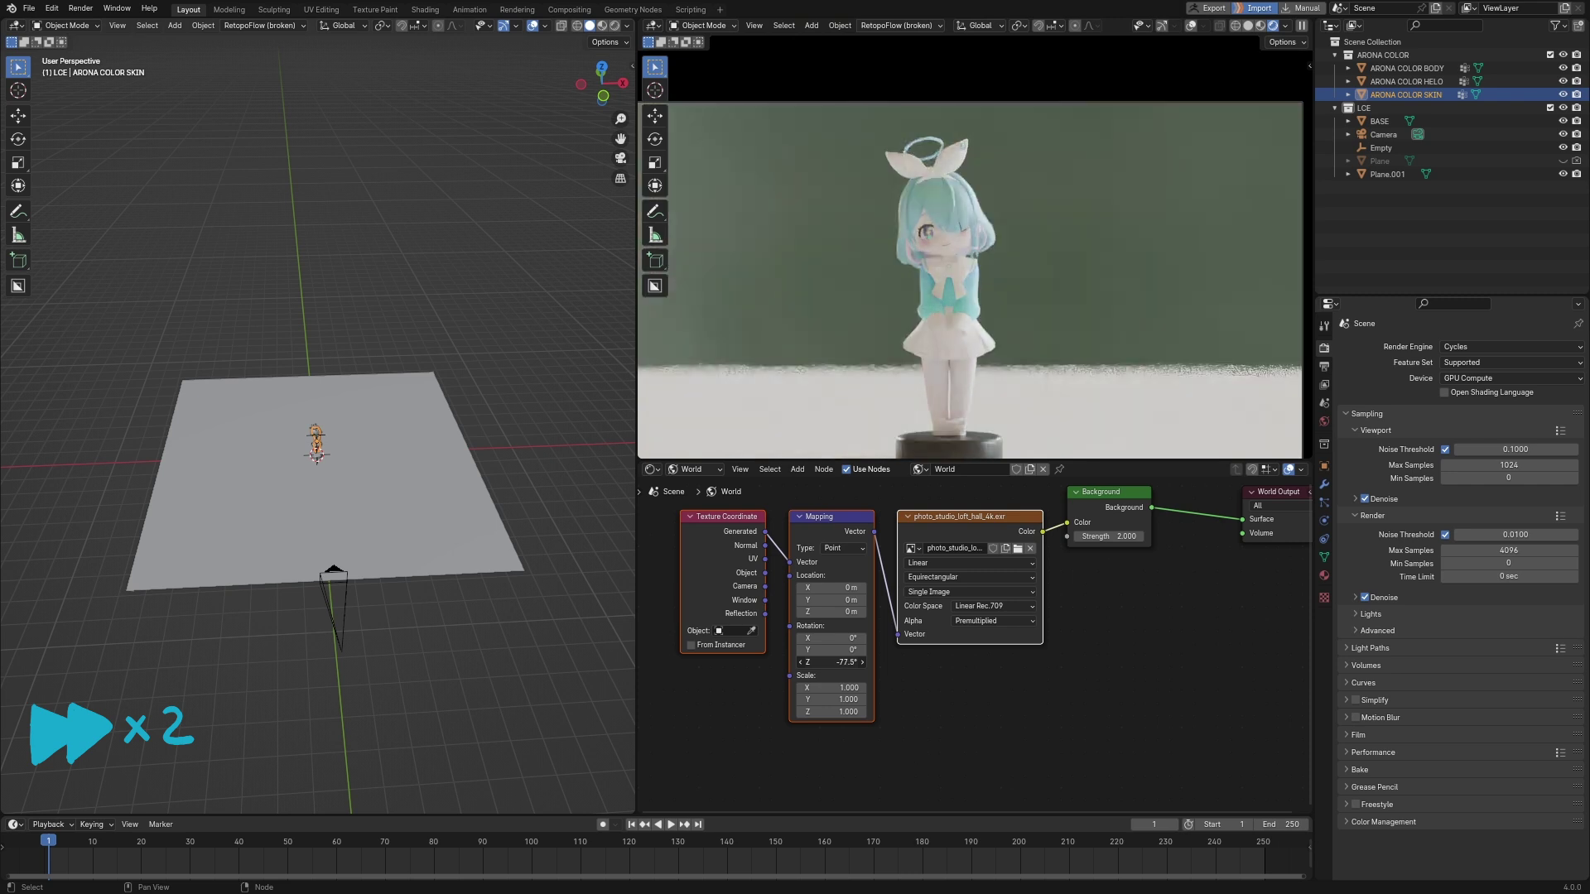
mouse_move(832, 663)
left_mouse_down()
mouse_move(775, 663)
mouse_move(792, 663)
left_mouse_up()
left_click(1018, 548)
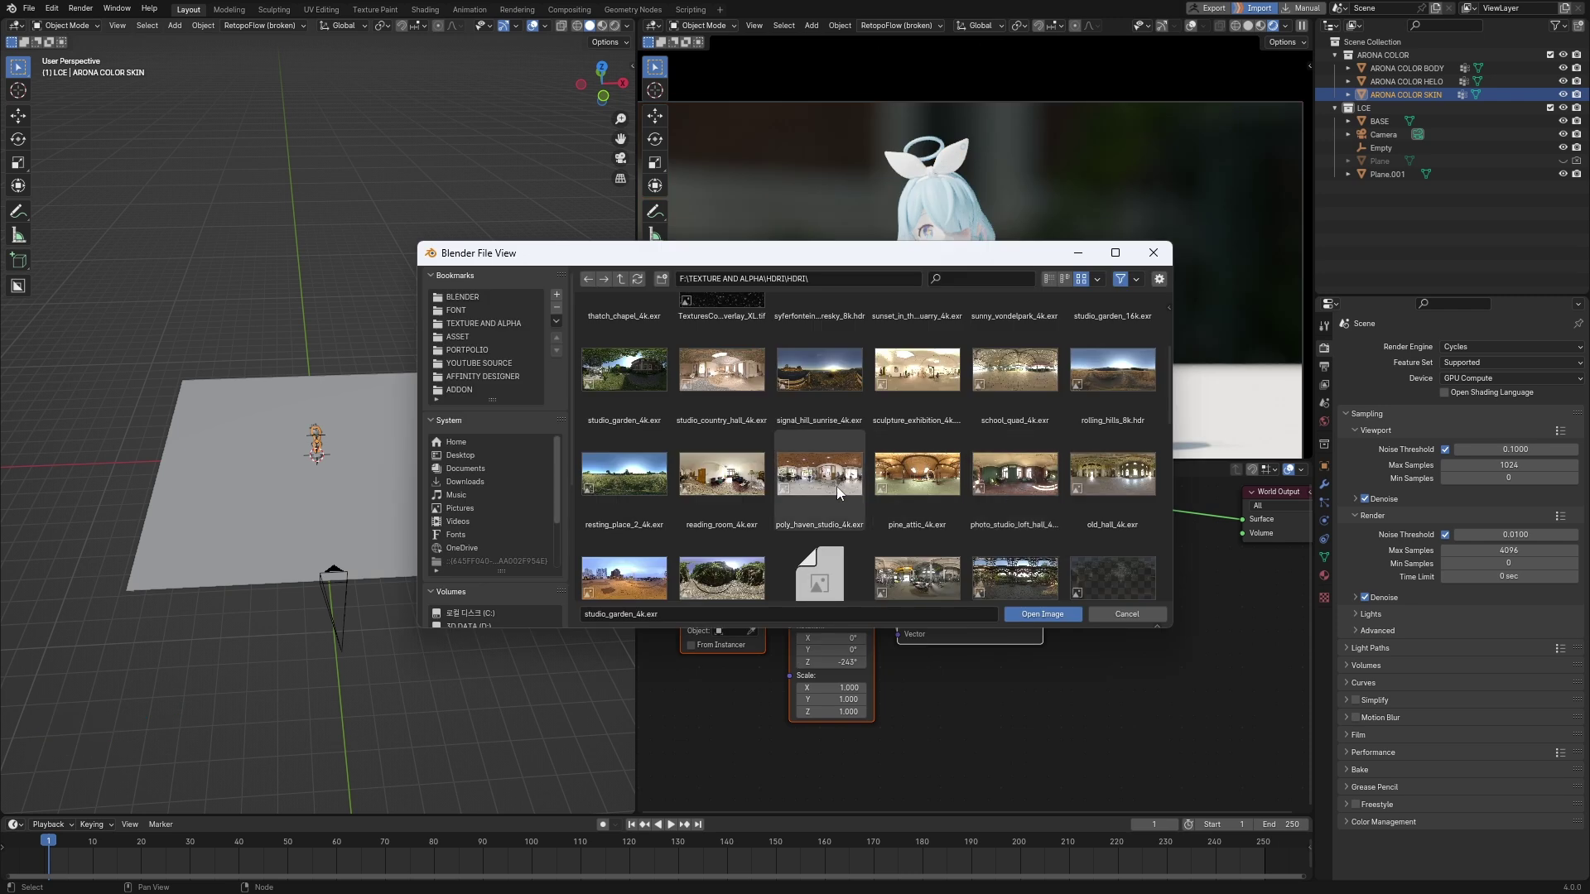
Load reading_room_4k.exr and rotate it to -157° on Z, putting greenery behind the figure.
double_click(744, 482)
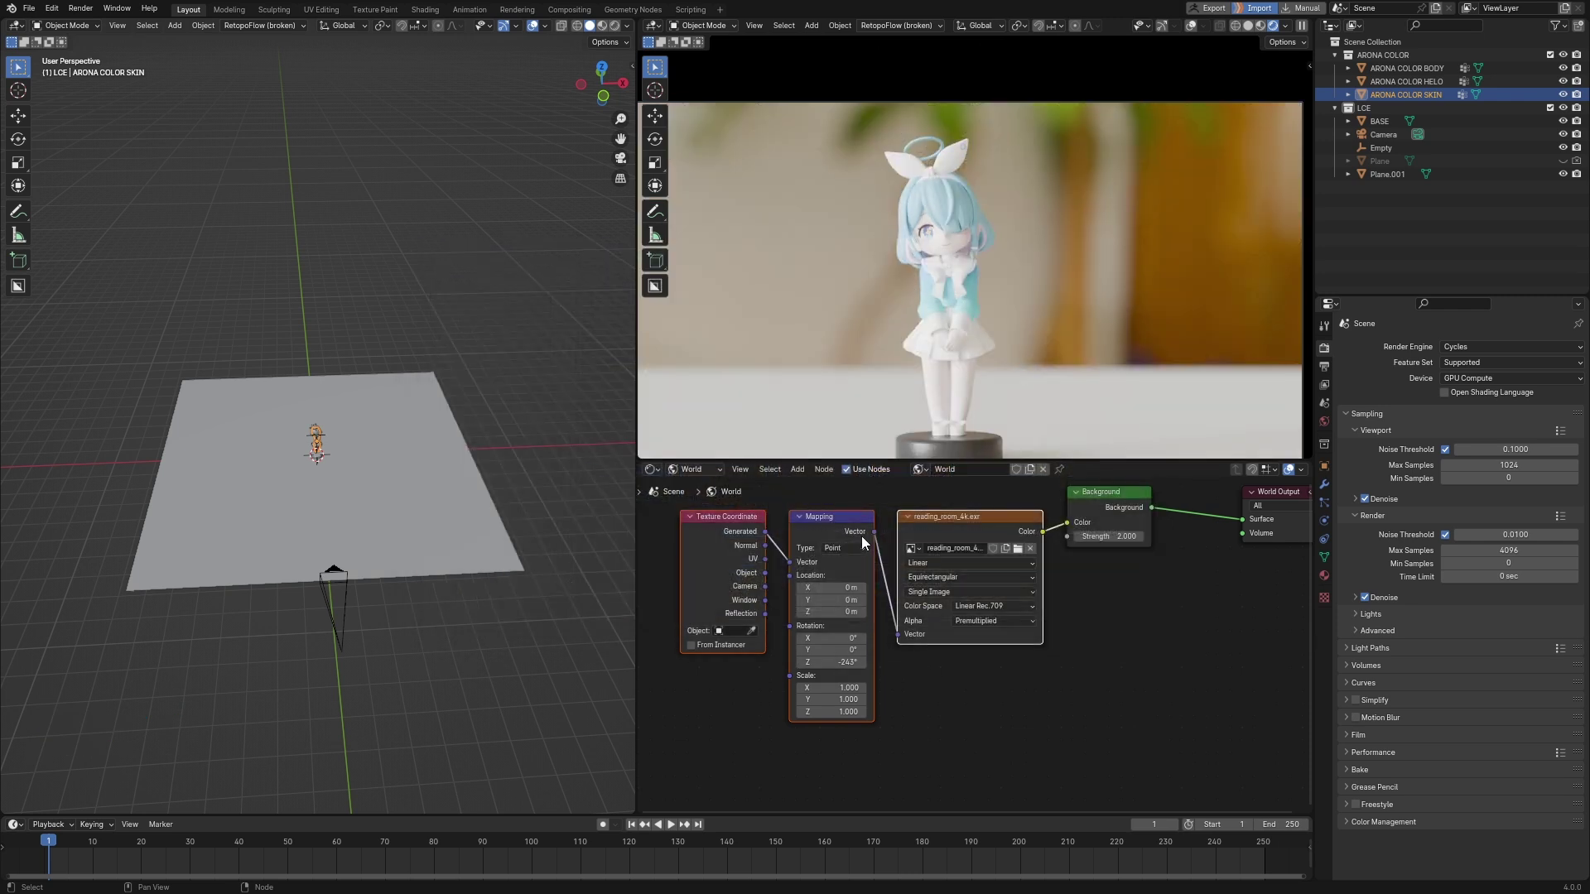
left_click_drag(832, 662, 878, 662)
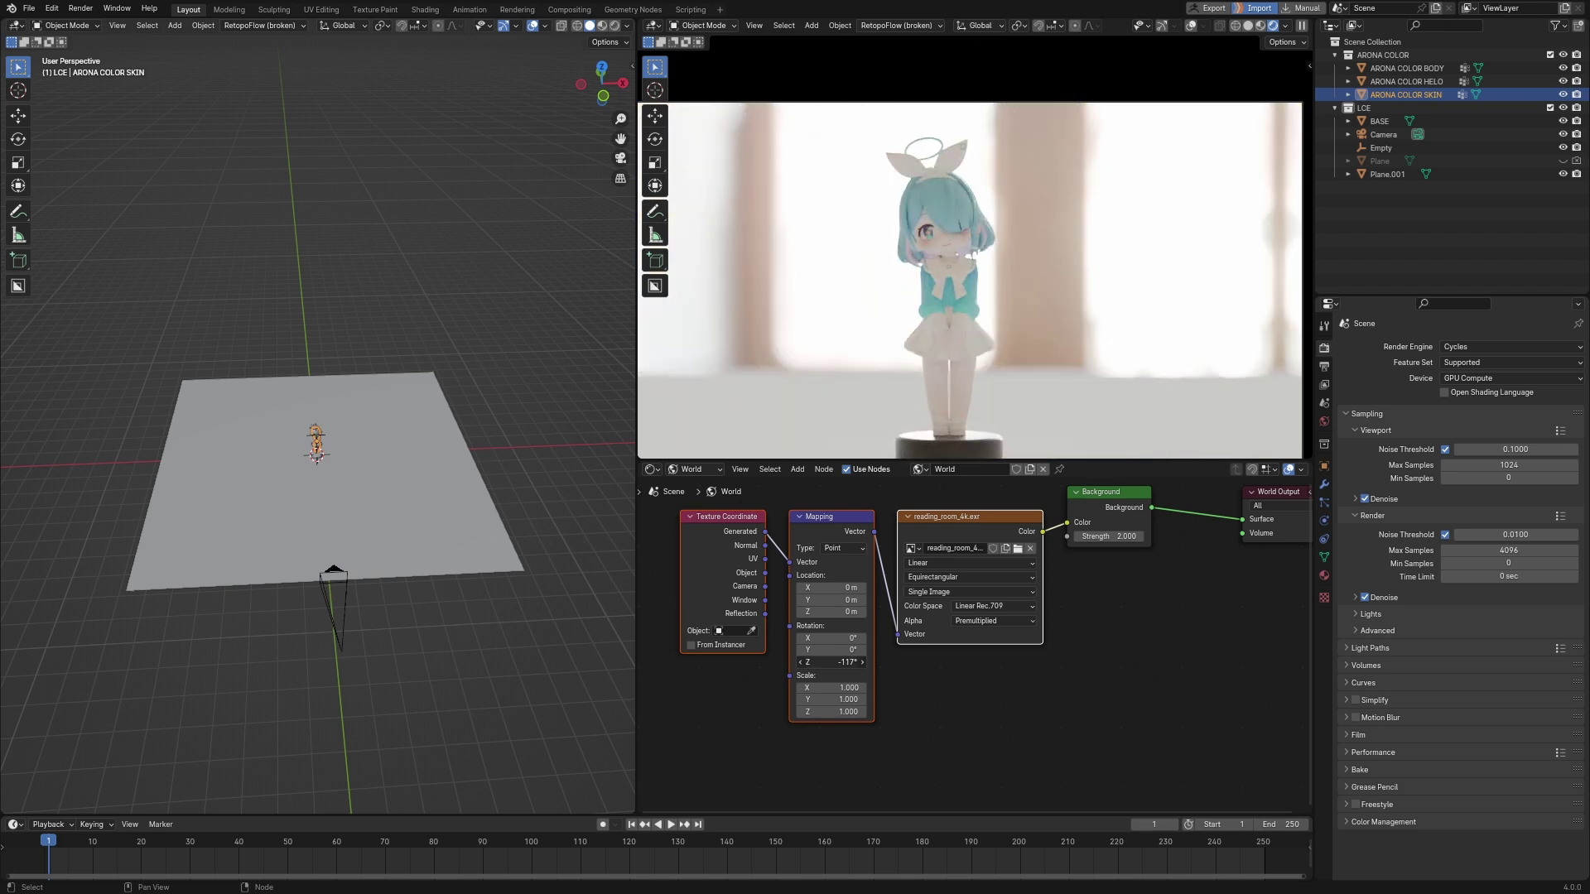
left_click_drag(832, 662, 803, 663)
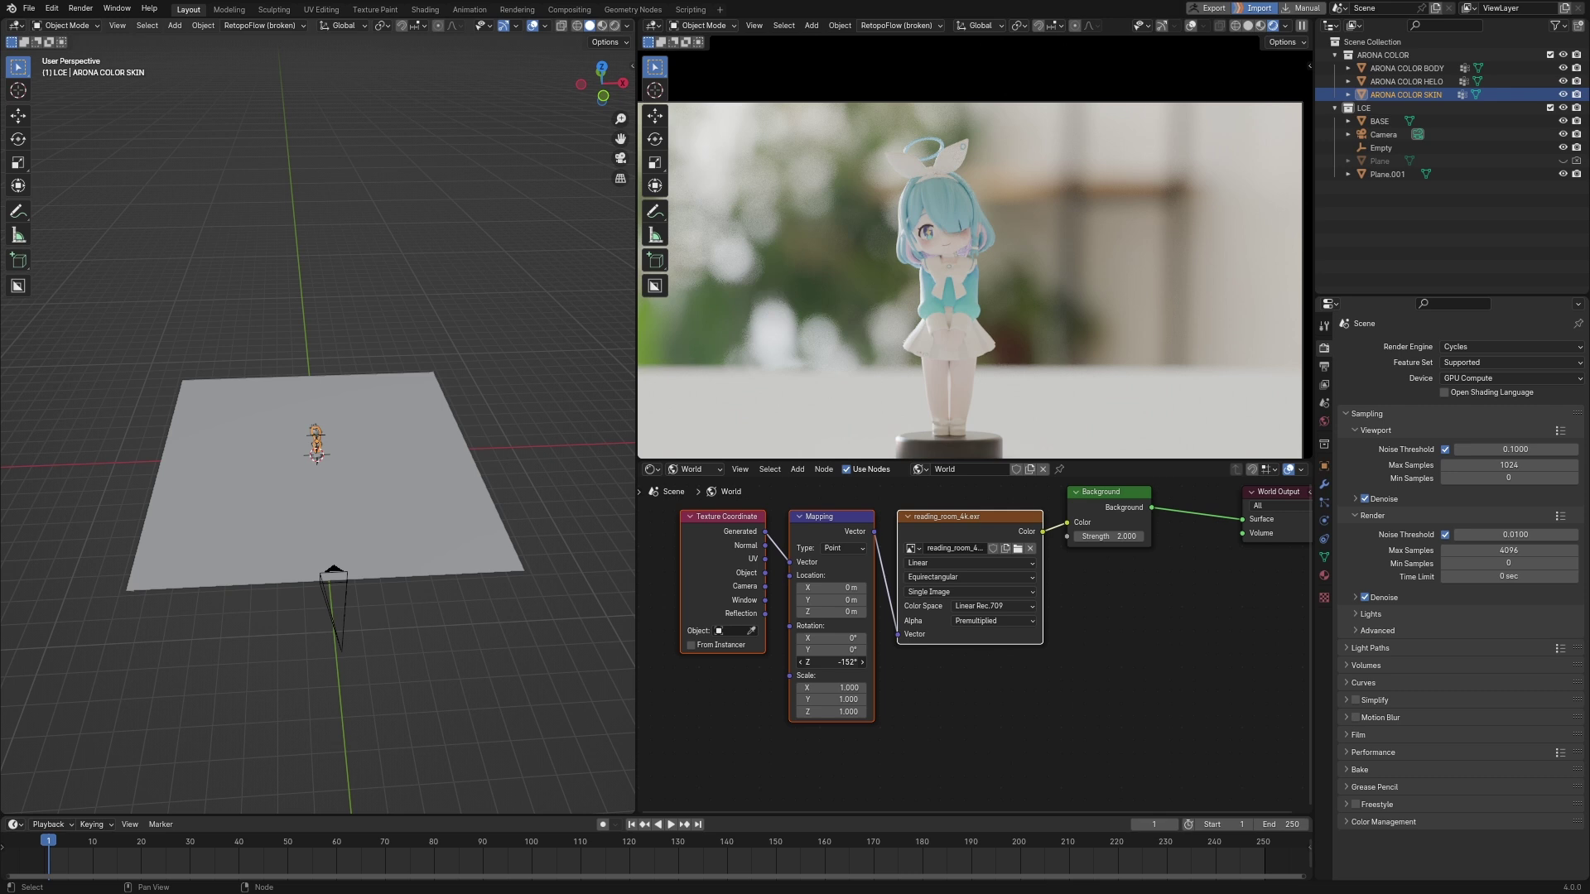
left_click_drag(832, 663, 827, 662)
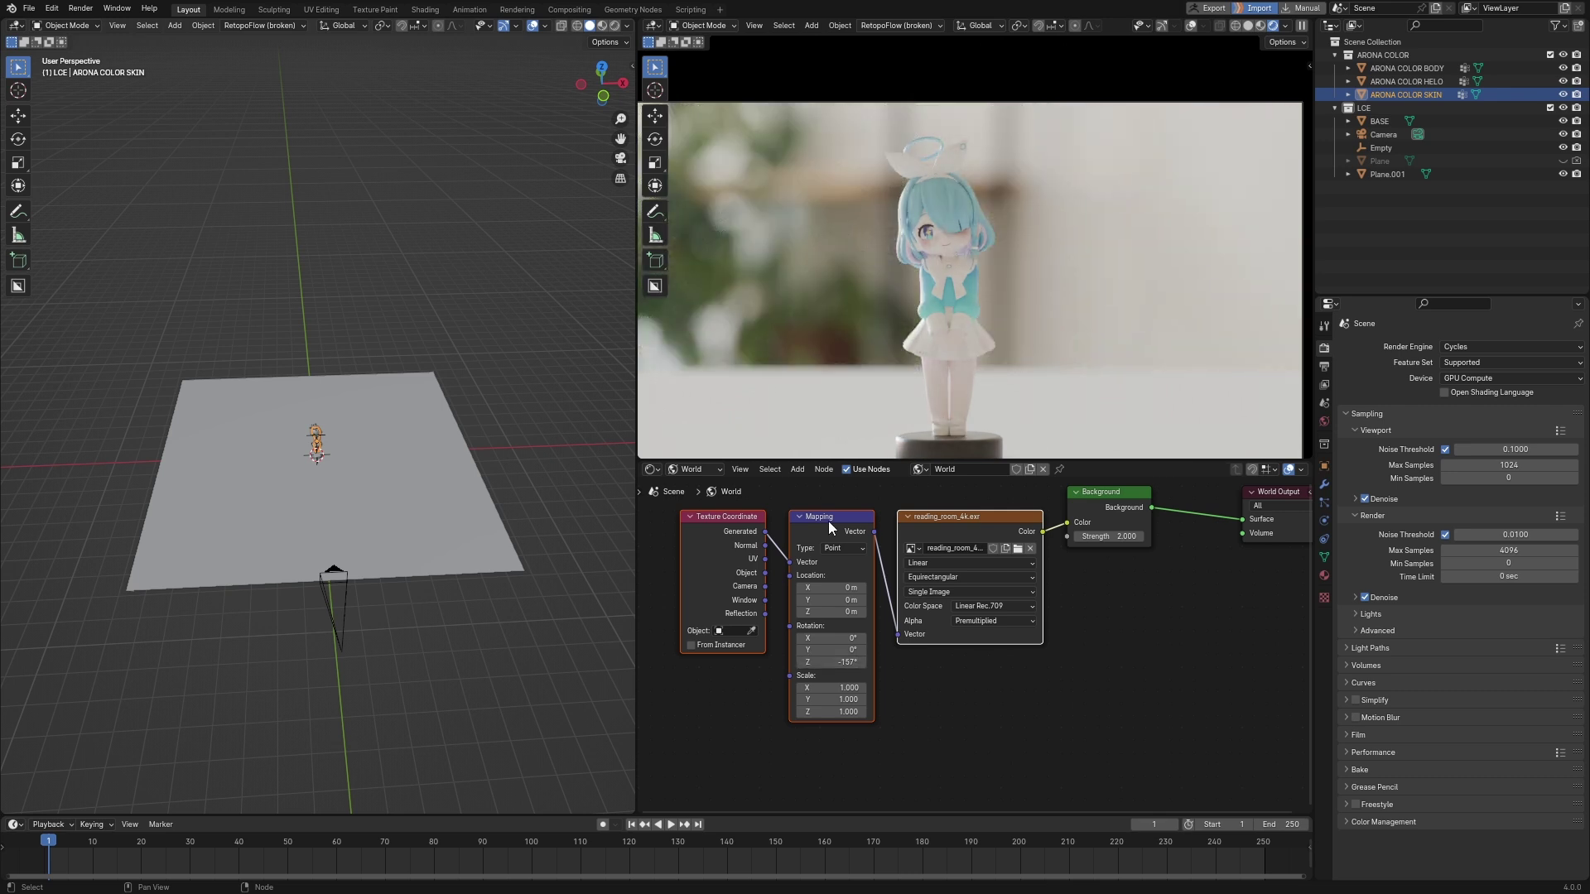
scroll(1009, 323, "down", 2)
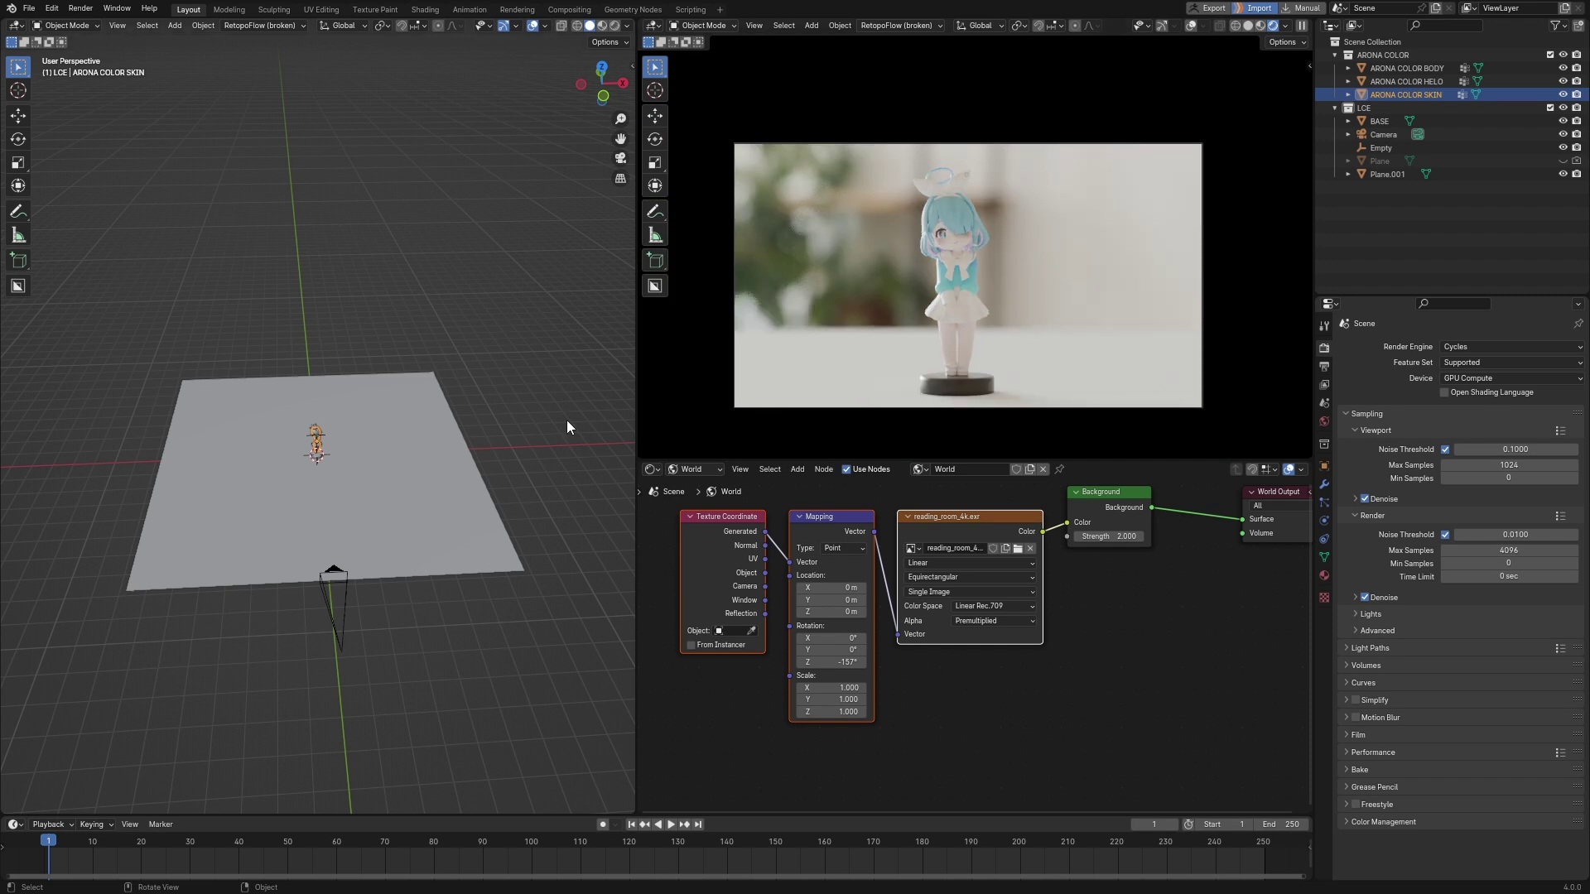
mouse_move(430, 472)
middle_mouse_down()
mouse_move(326, 439)
mouse_move(346, 429)
mouse_move(386, 452)
middle_mouse_up()
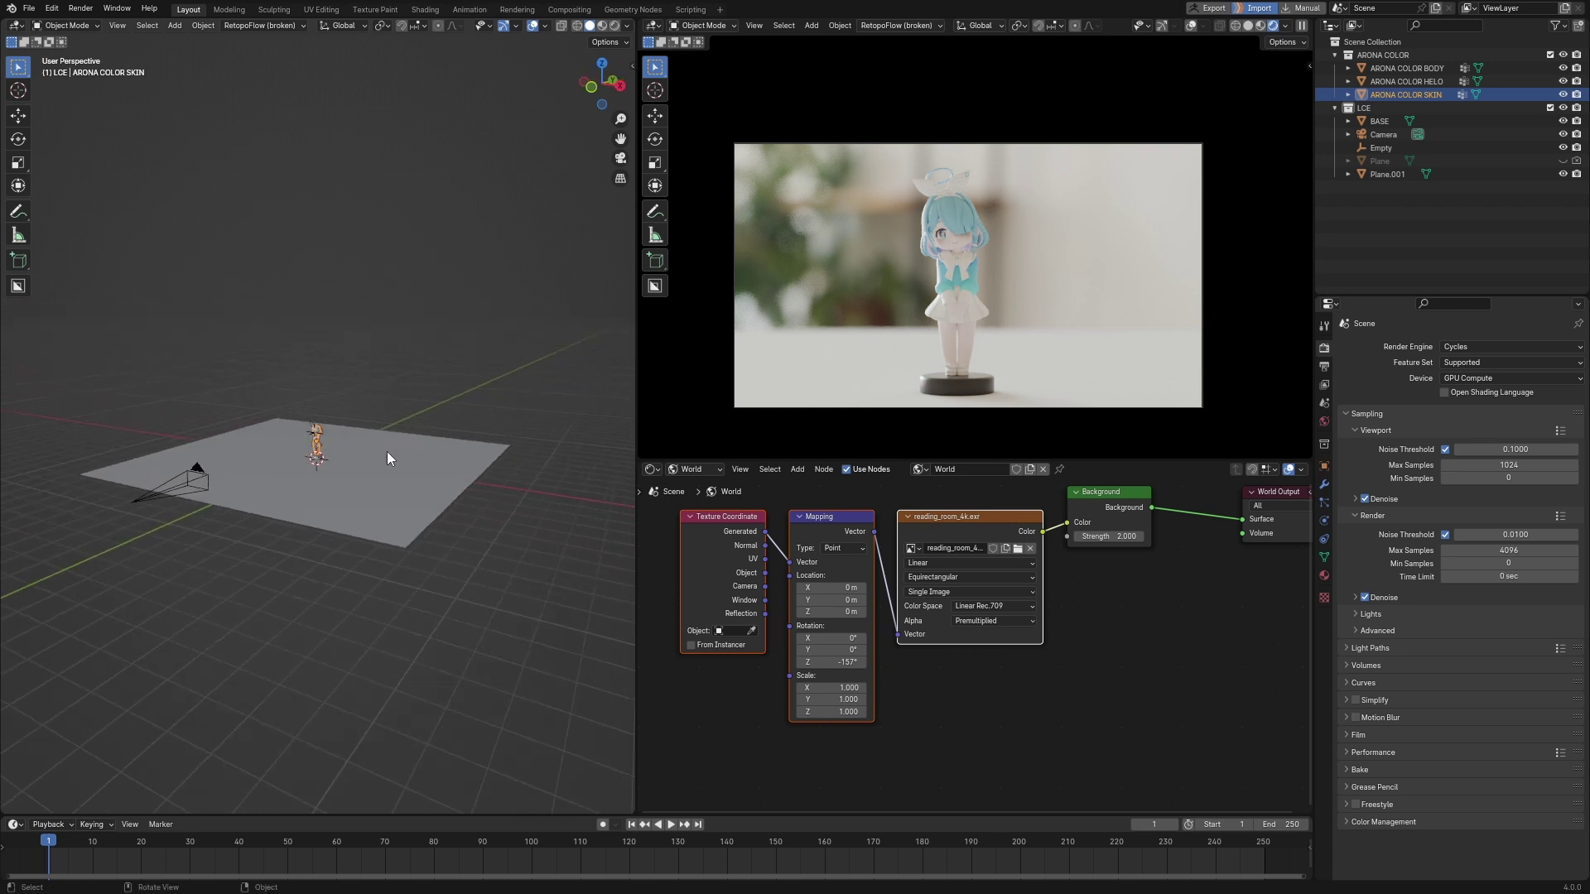
key("shift+a")
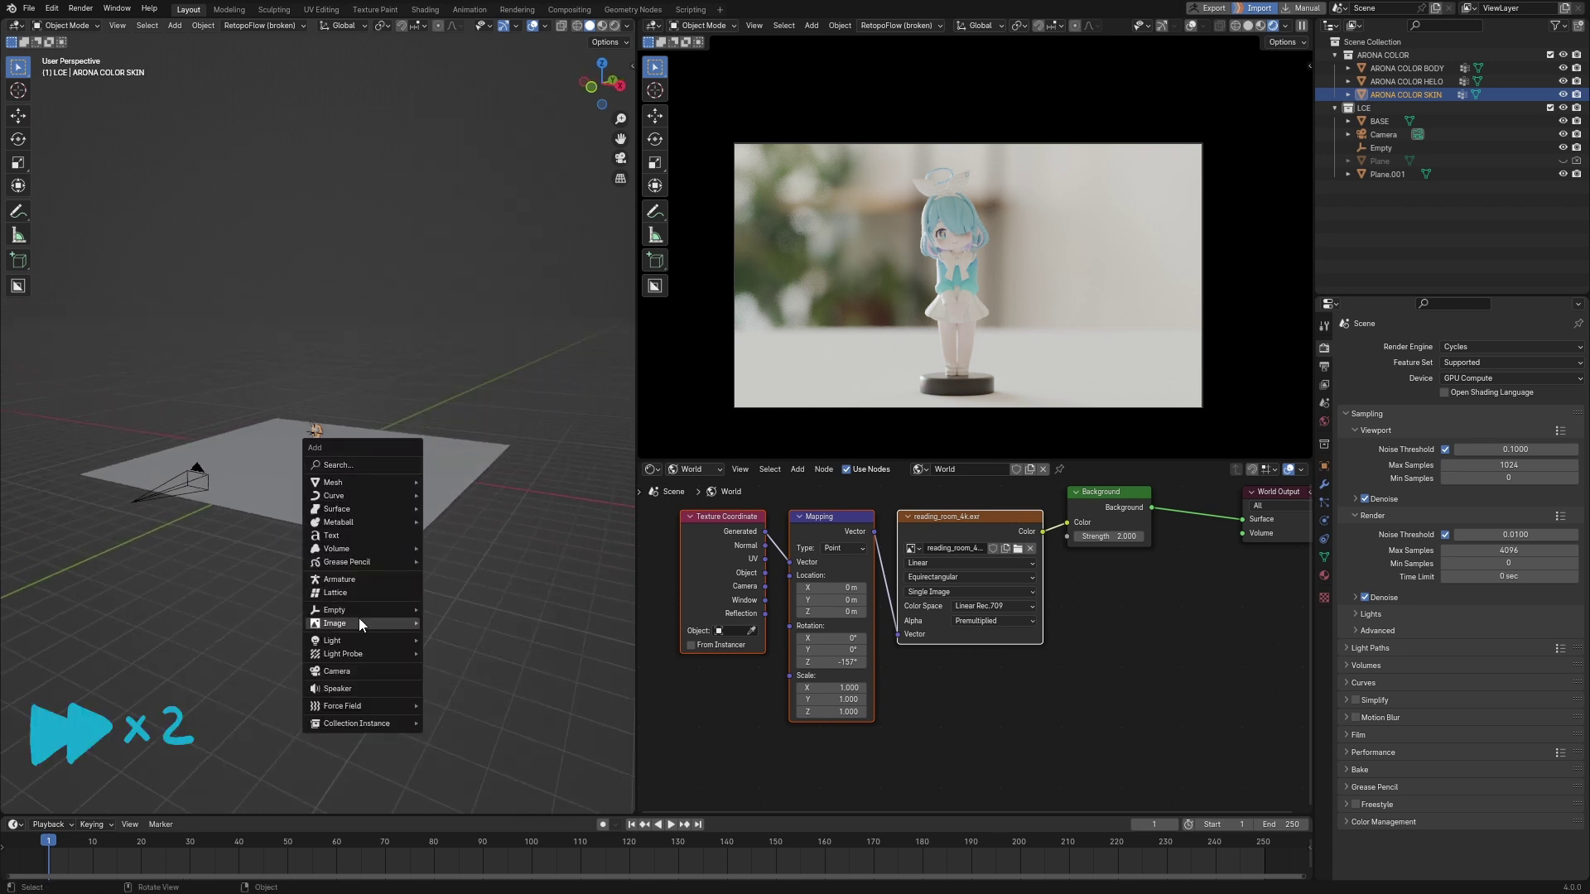
Add a cube Empty, shrink it and move it along X near the figure.
mouse_move(335, 610)
left_click(452, 665)
key("KP_1")
key("s")
left_click(410, 525)
key("KP_7")
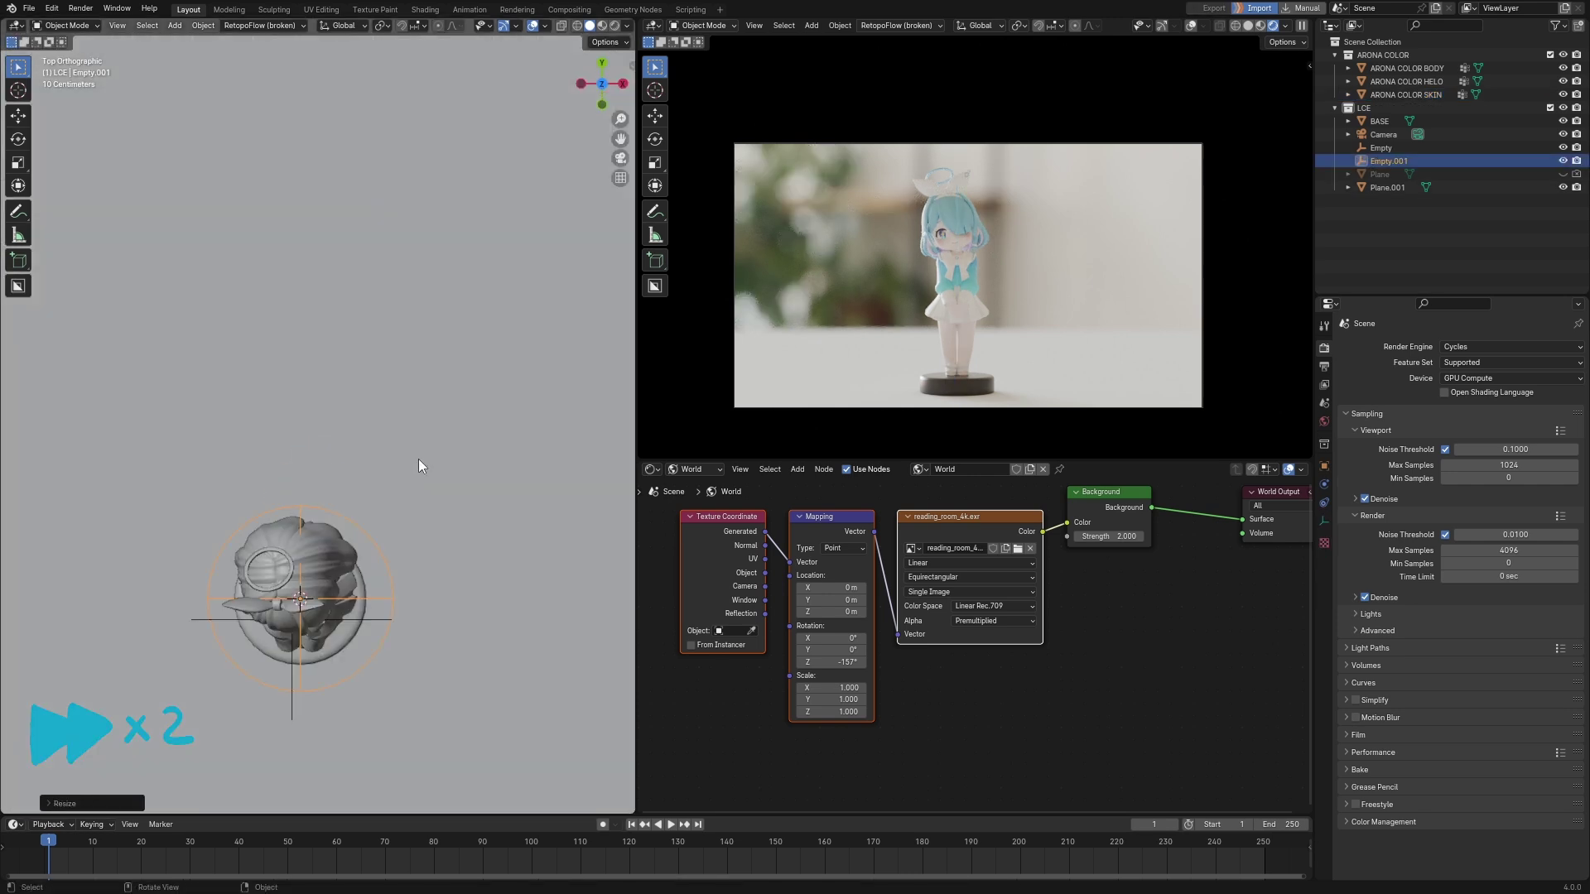
key("g")
key("y")
key("x")
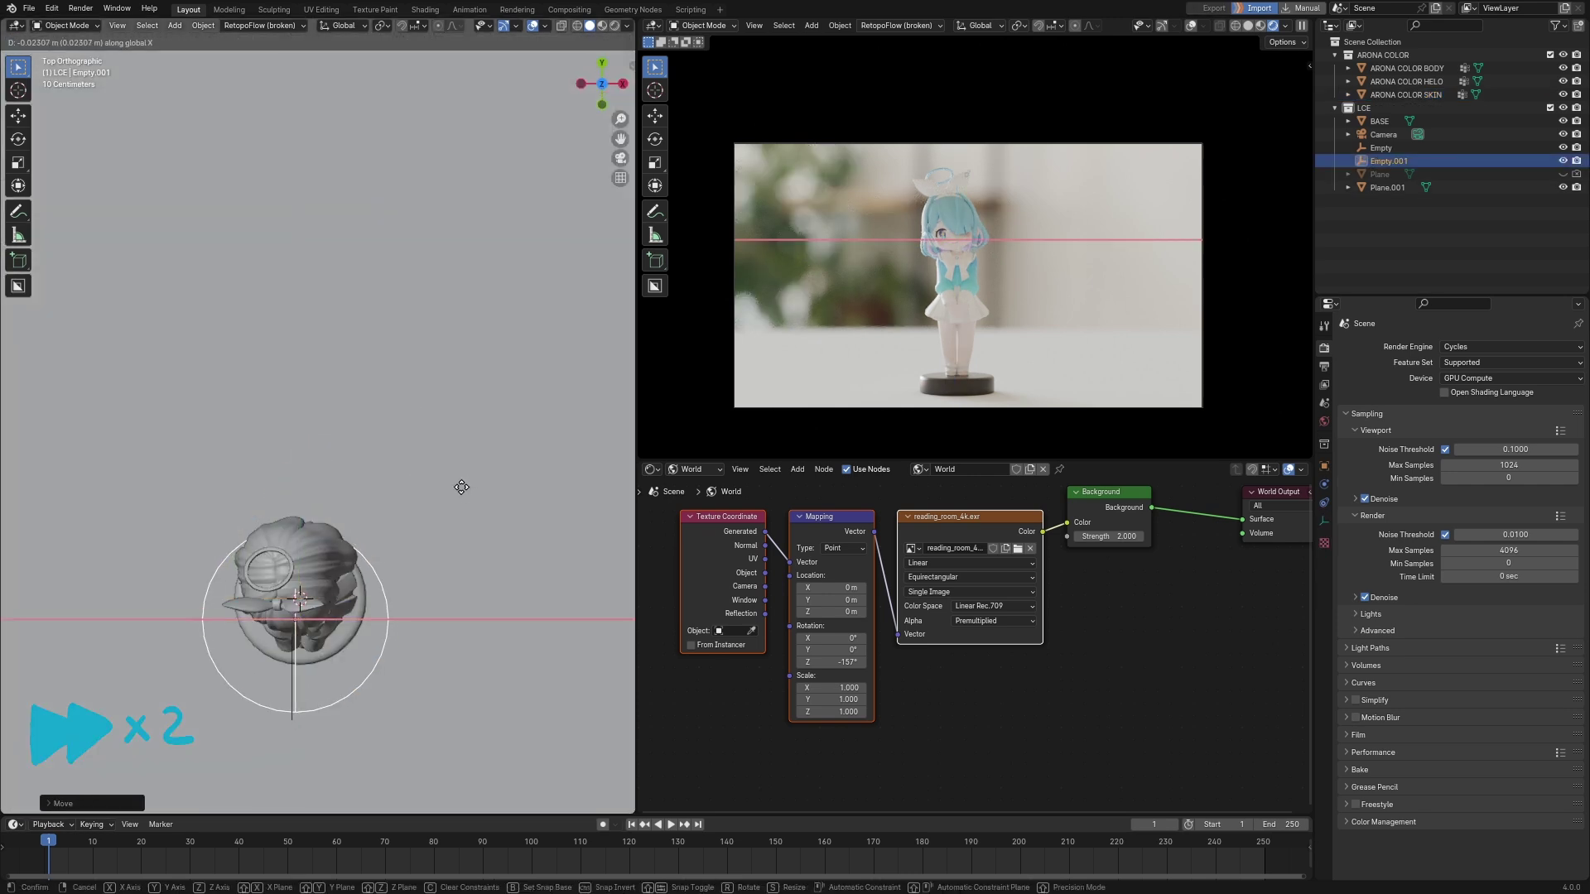
left_click(432, 586)
key("KP_1")
middle_click_drag(432, 586, 452, 479, "shift")
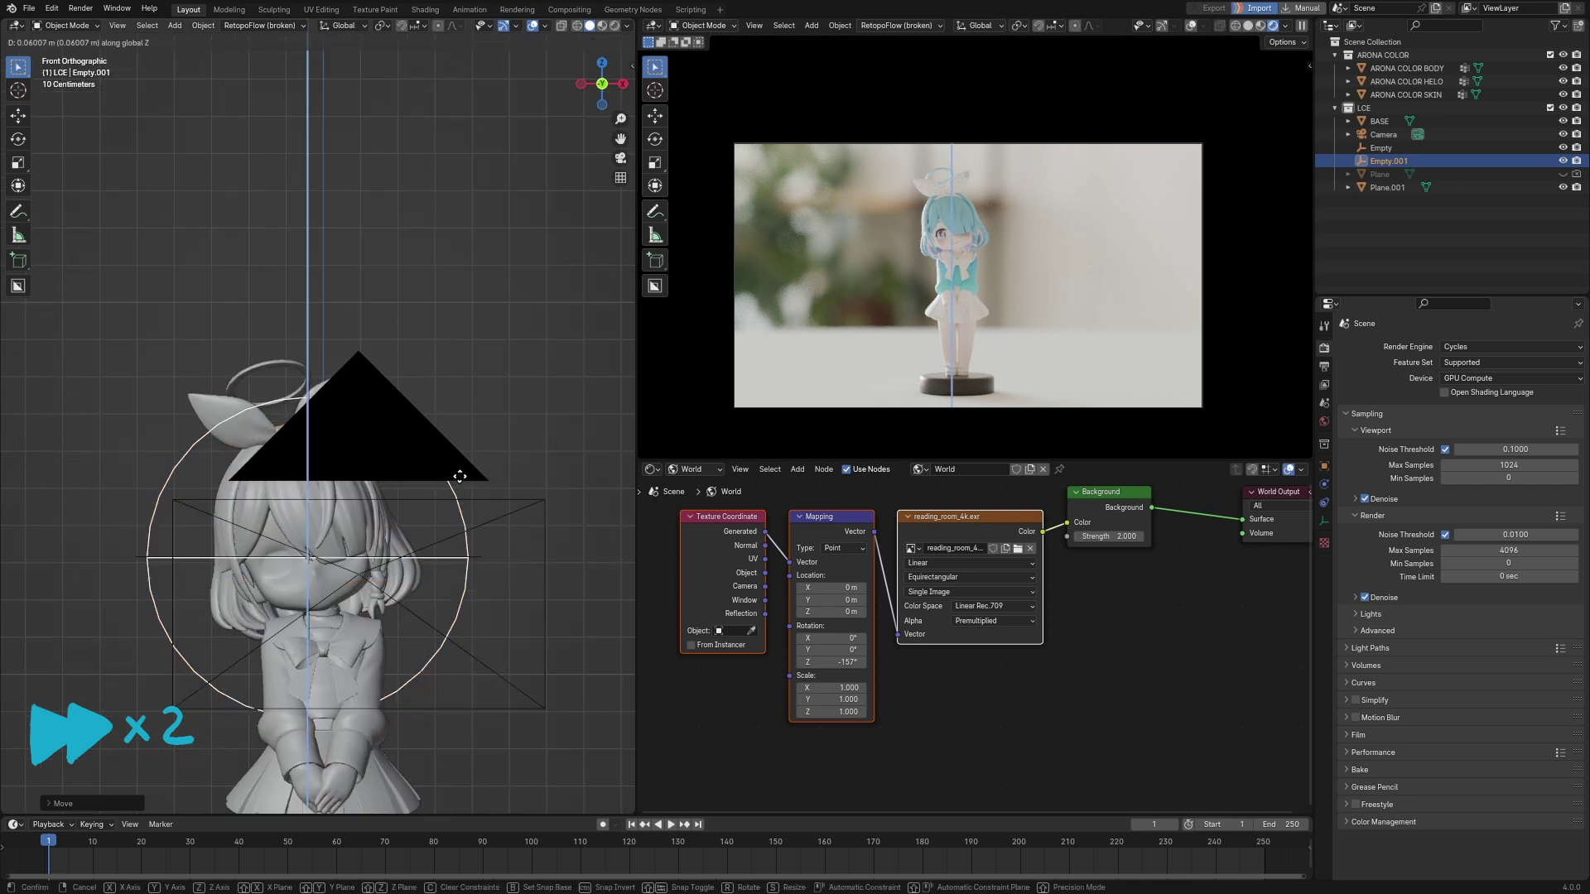
Give the camera a Track To constraint targeting the new empty, Empty.001.
left_click(337, 613)
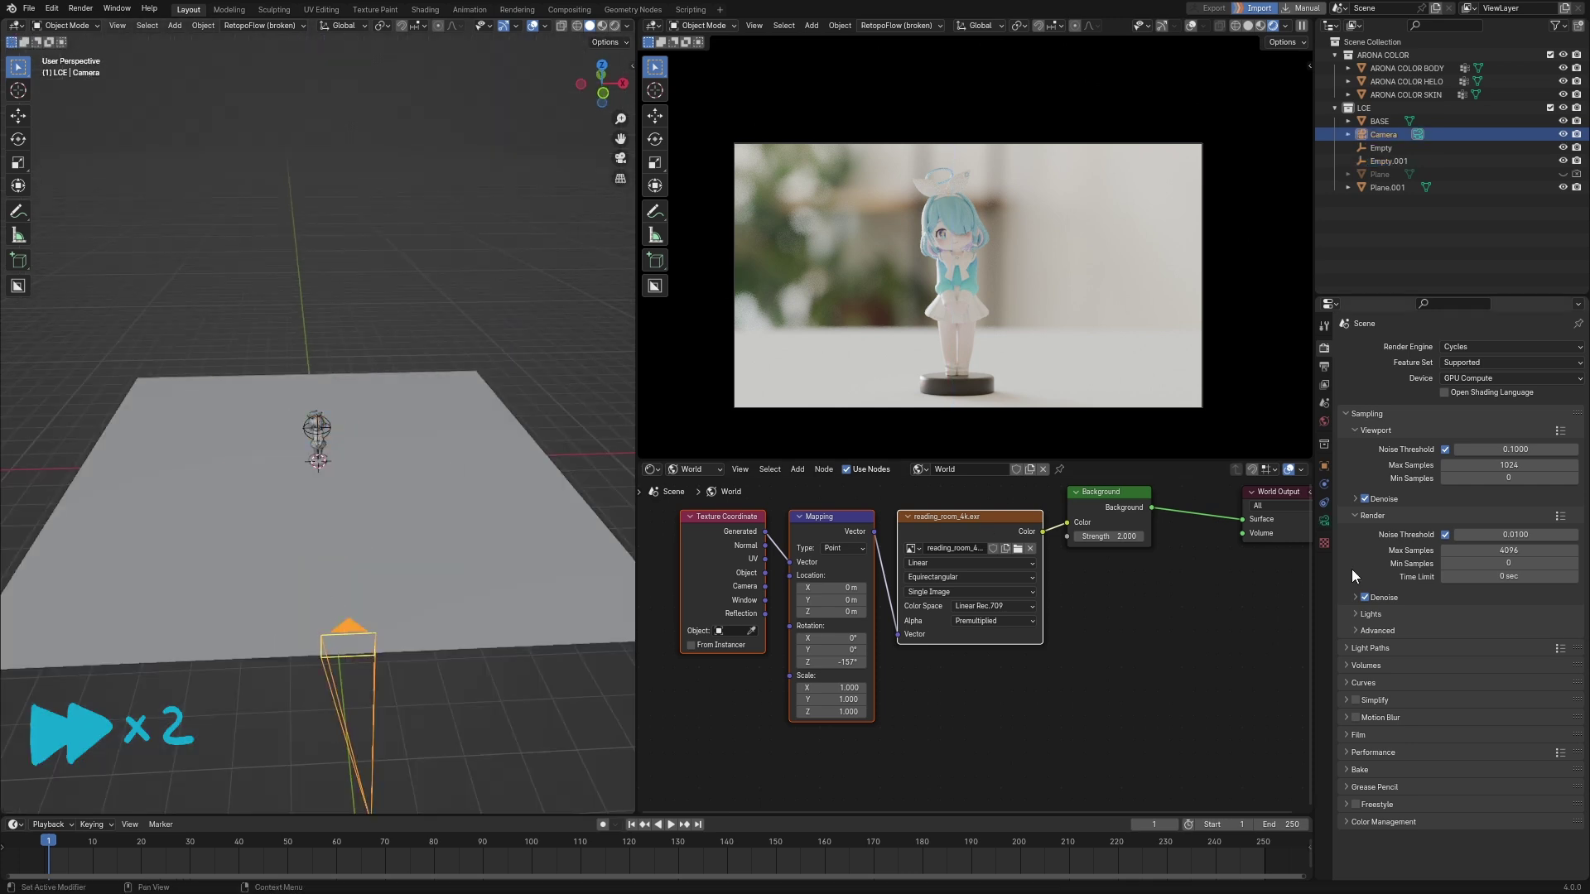
left_click(1324, 502)
left_click(1491, 350)
left_click(1445, 437)
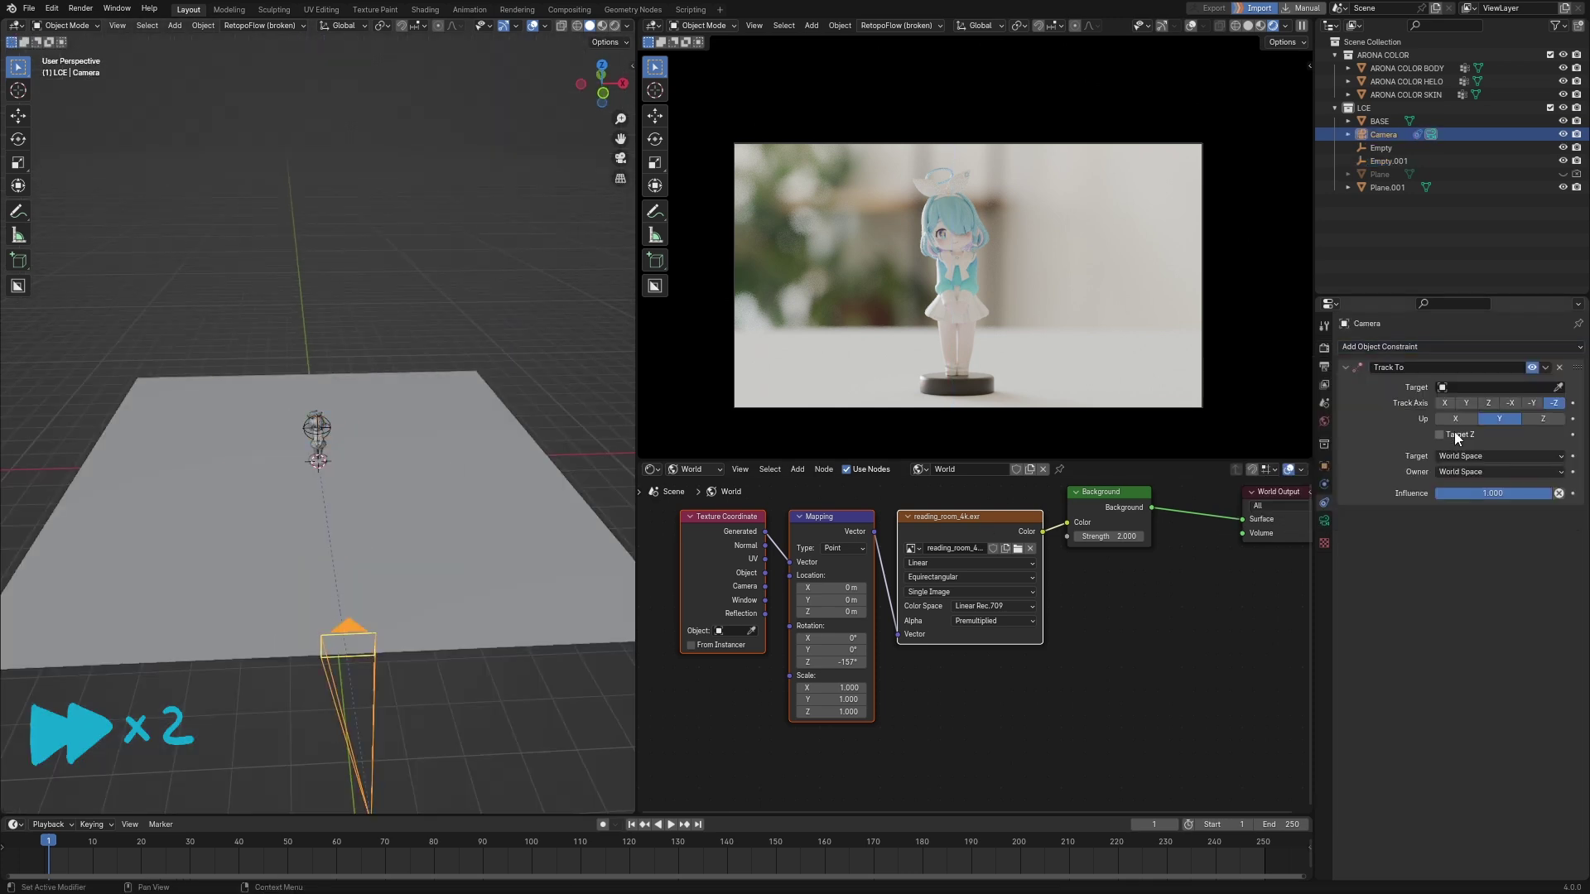
left_click(1558, 387)
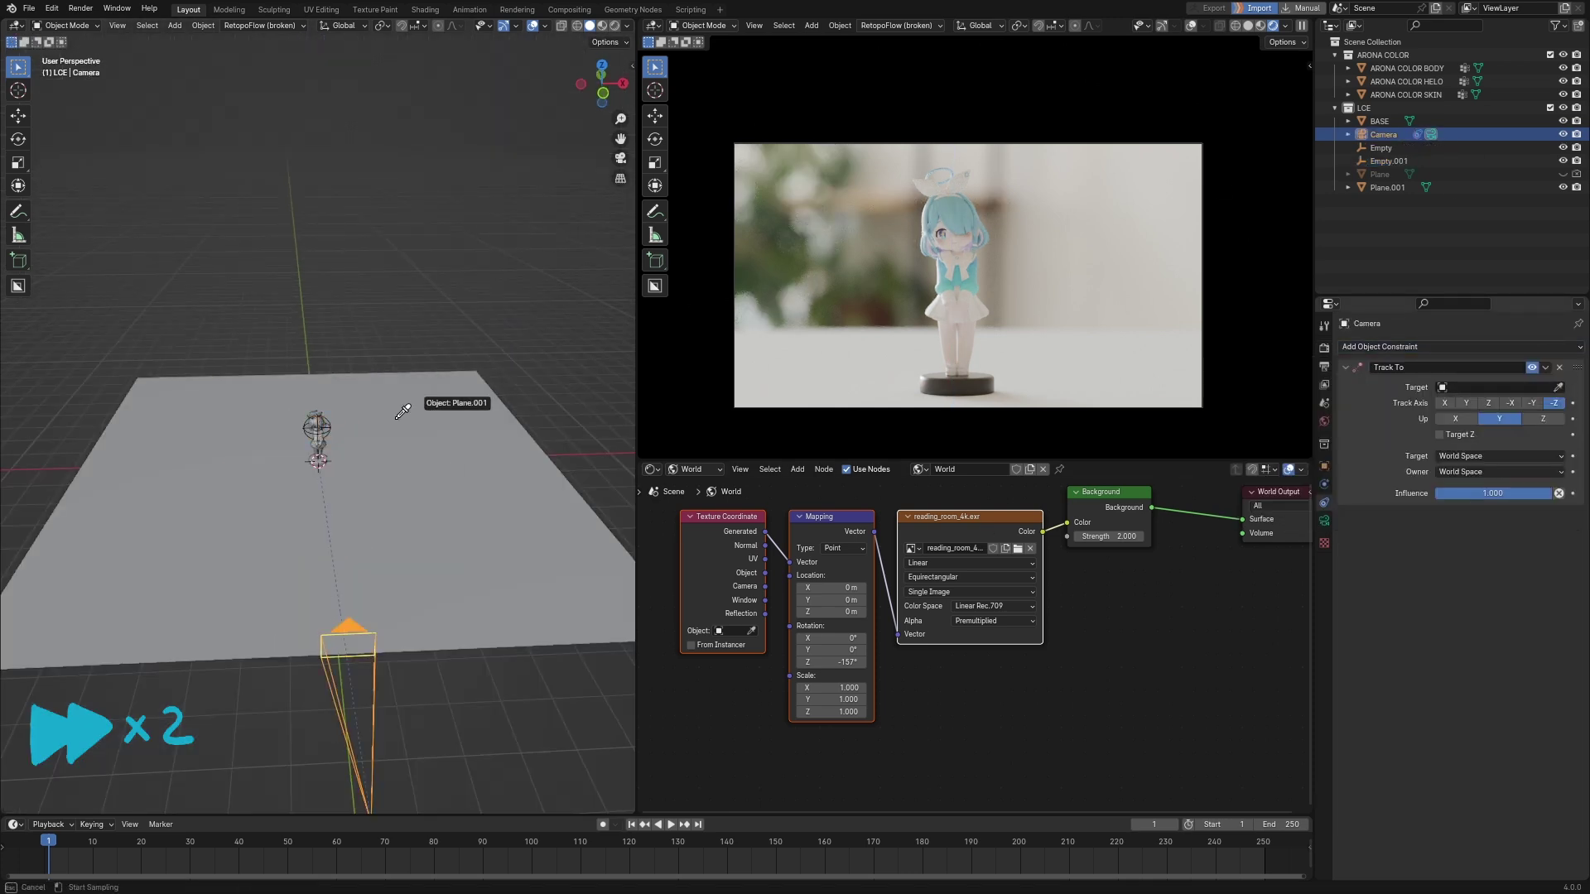
left_click(1381, 147)
Rename the two empties 'Depth' and 'Track to'.
double_click(1388, 149)
type("Depth")
key("Return")
double_click(1384, 159)
type("Track to")
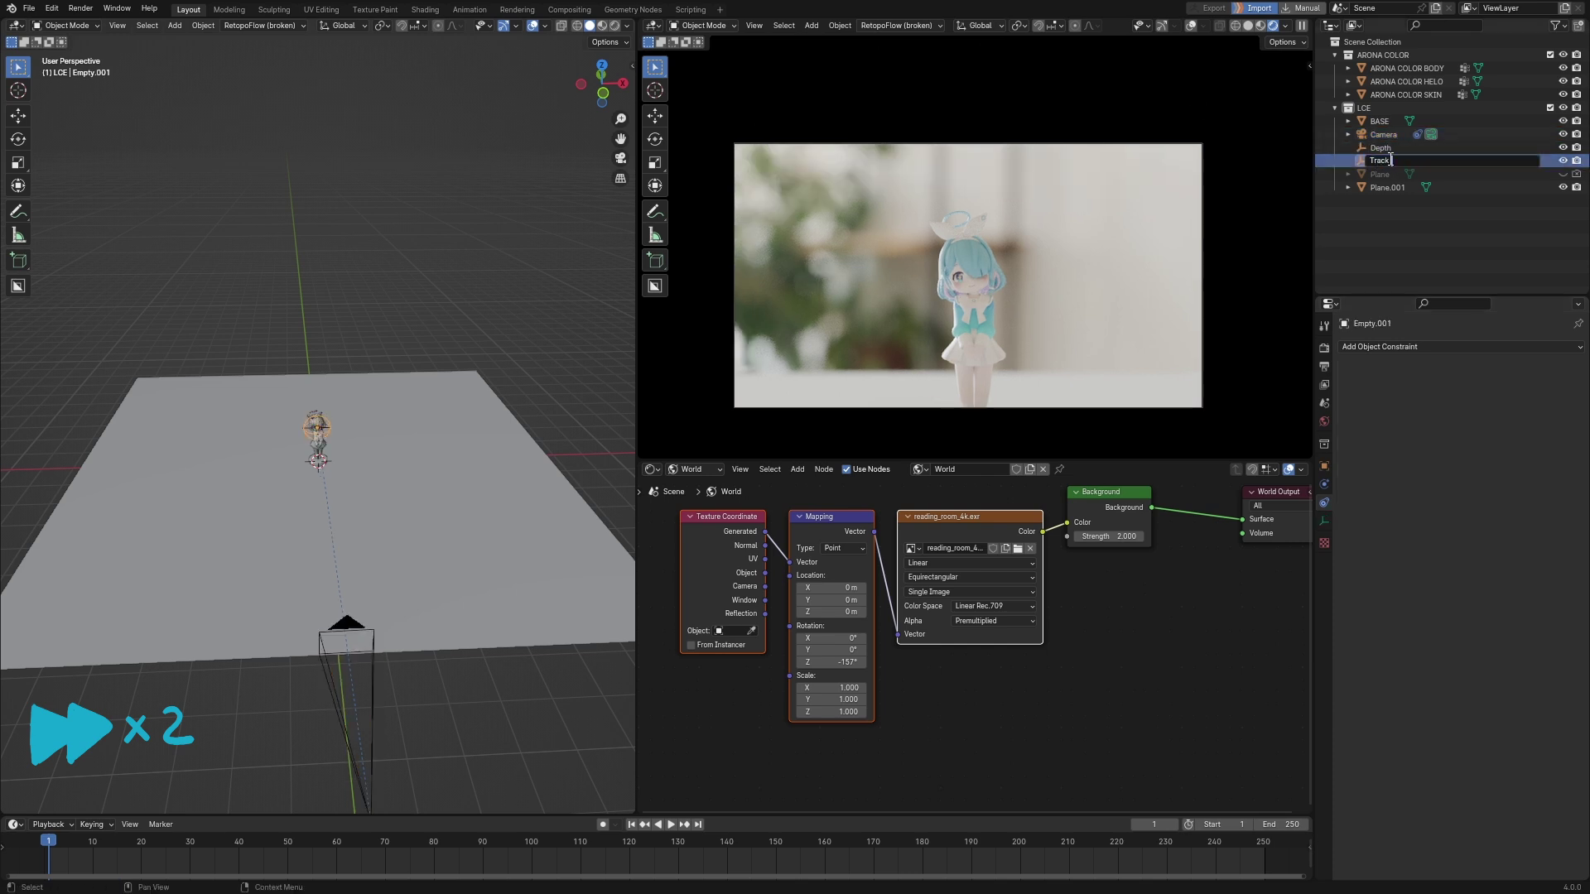
key("Return")
middle_click_drag(314, 463, 389, 463)
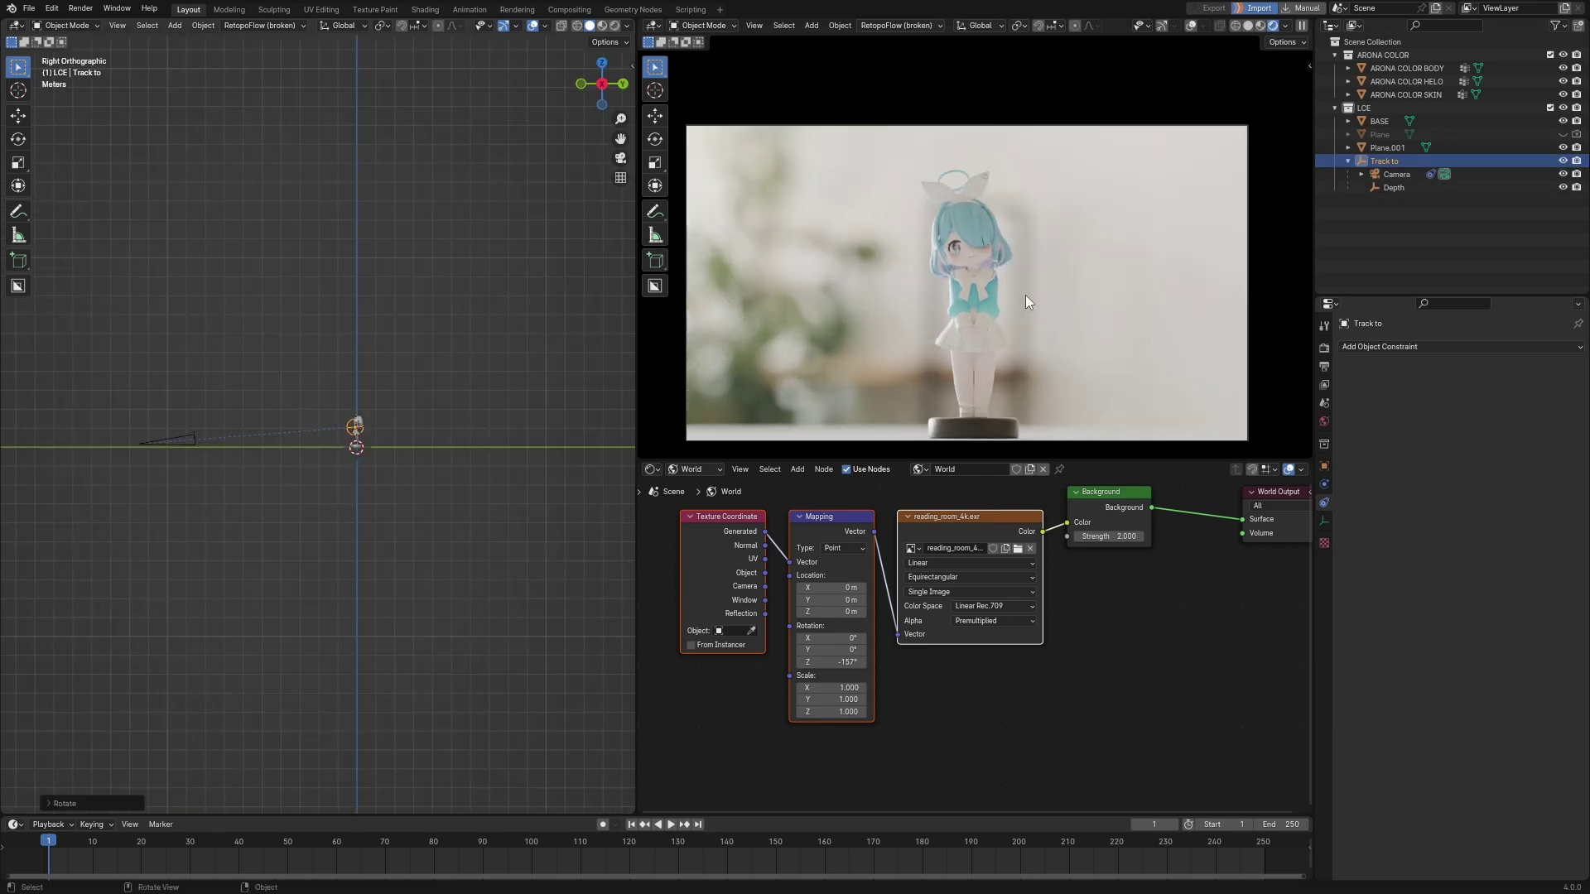
Move the camera much closer to the figure.
scroll(1026, 295, "up", 3)
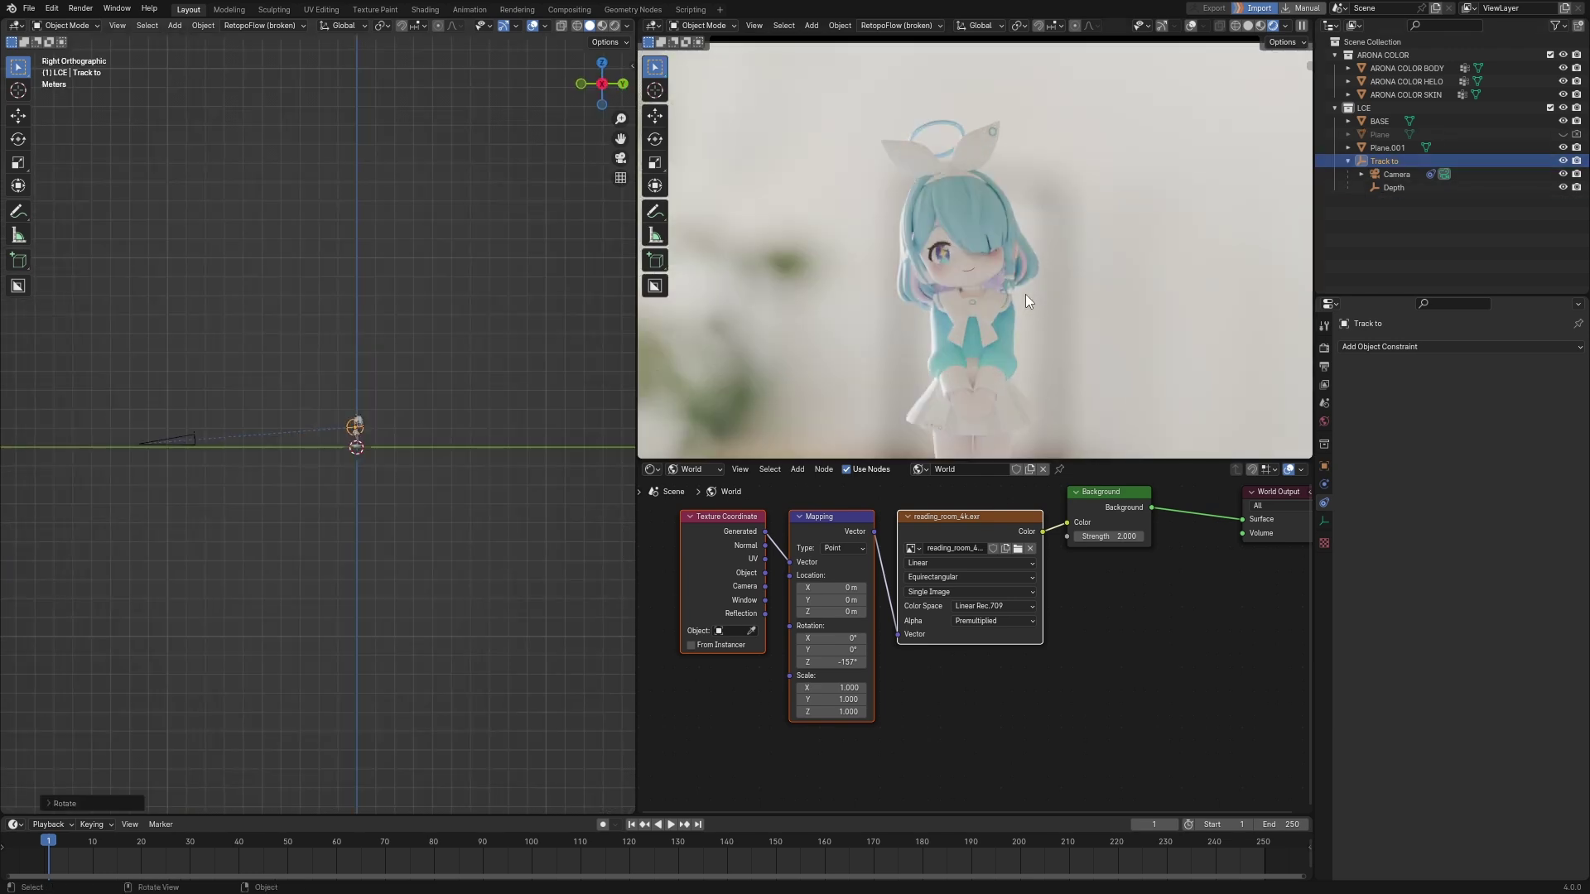
scroll(1026, 295, "up", 2)
scroll(1025, 295, "down", 2)
scroll(1025, 295, "down", 3)
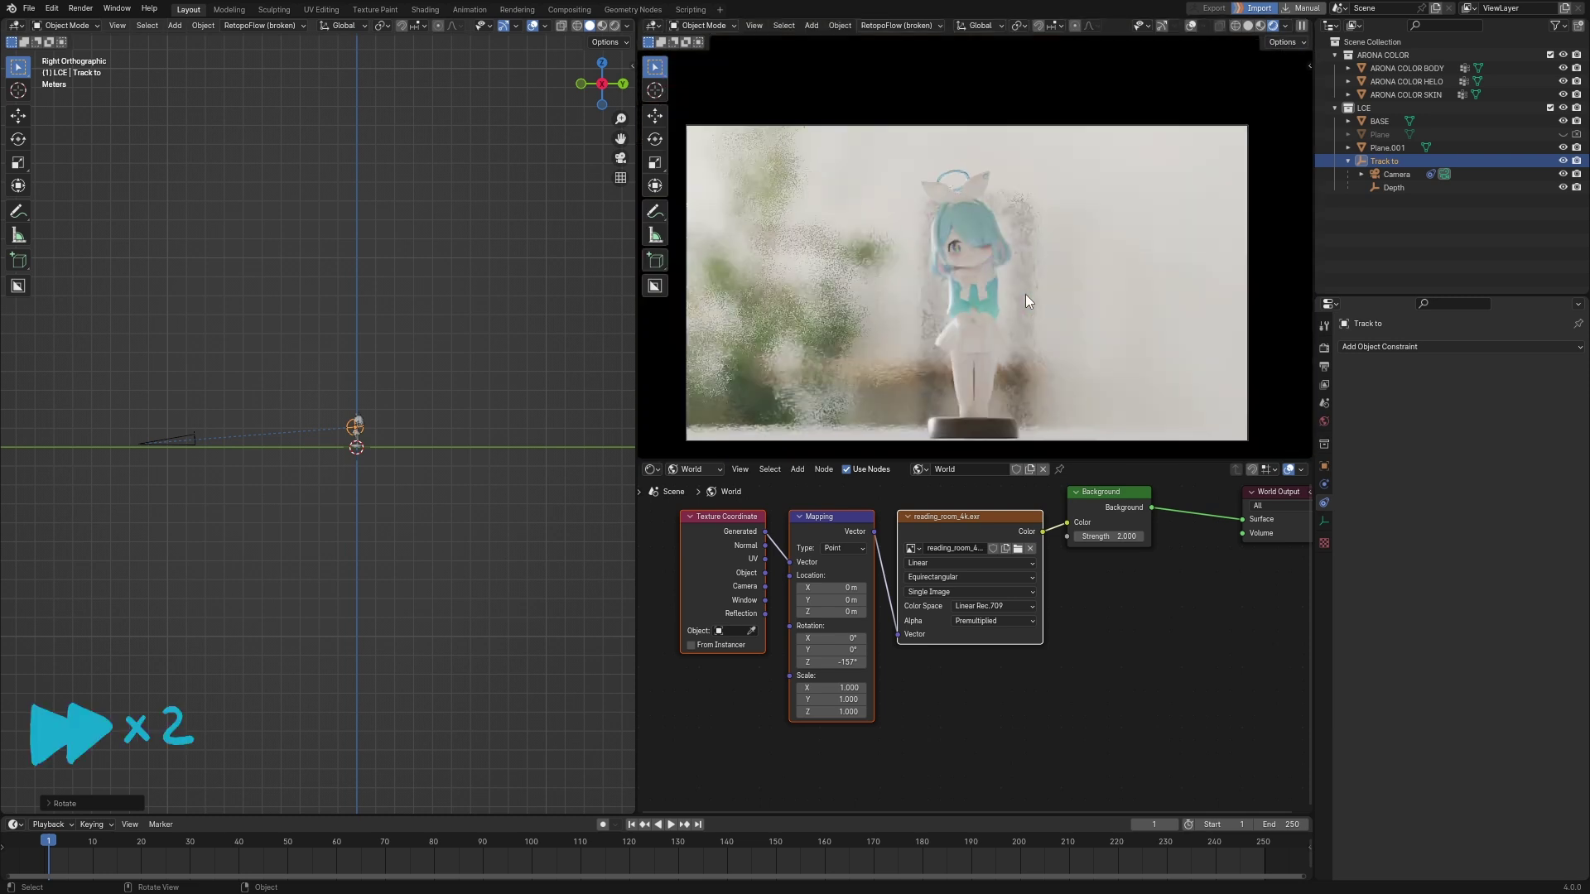
key("q")
left_click(190, 439)
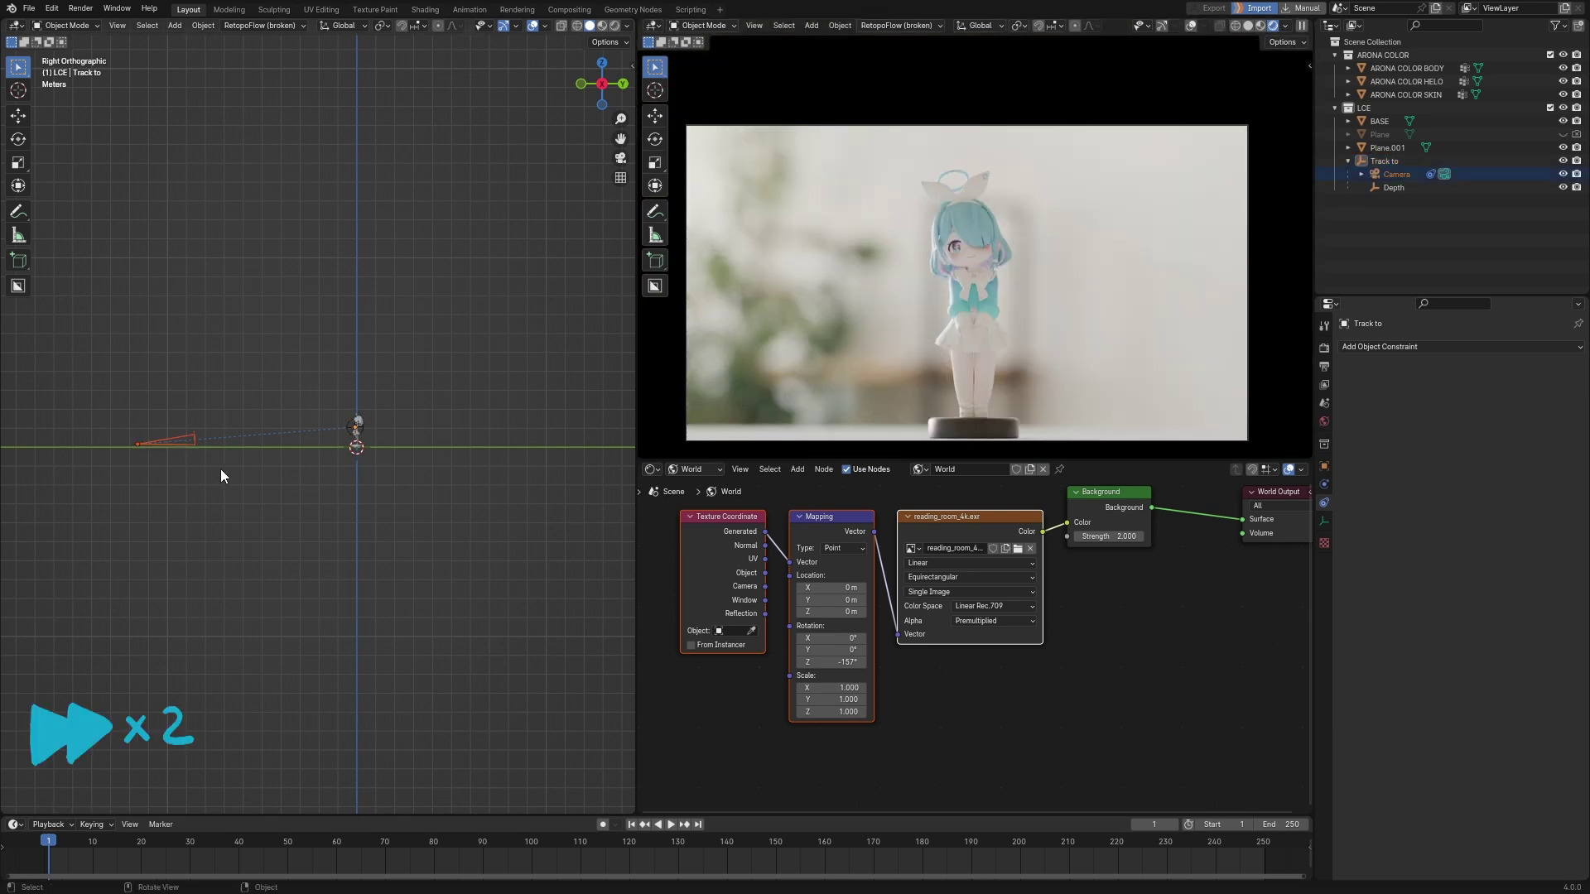
key("g")
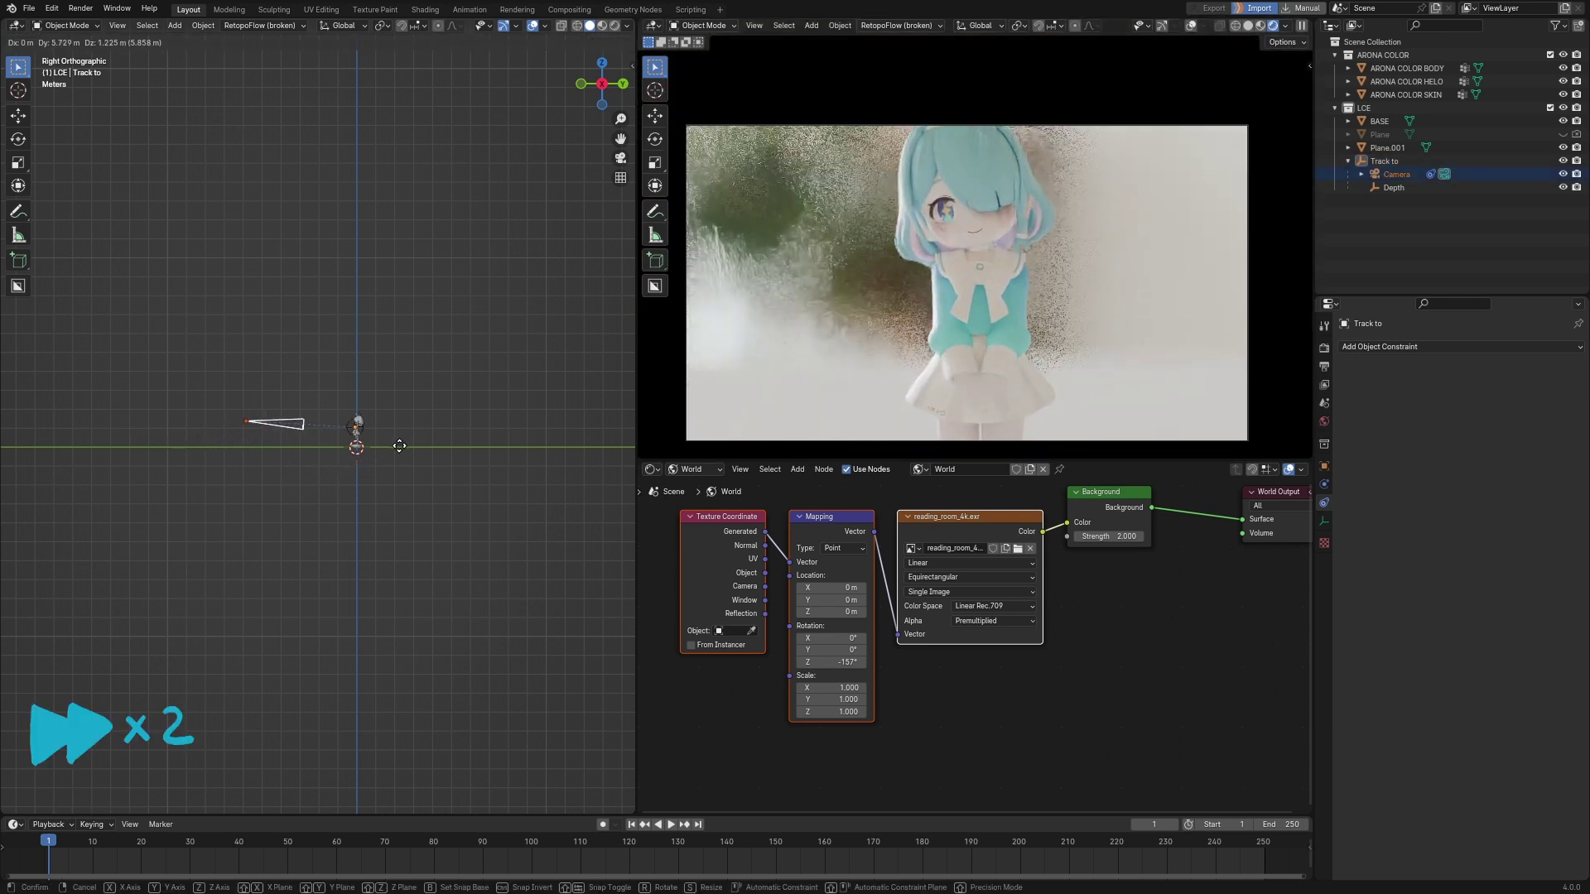
left_click(408, 452)
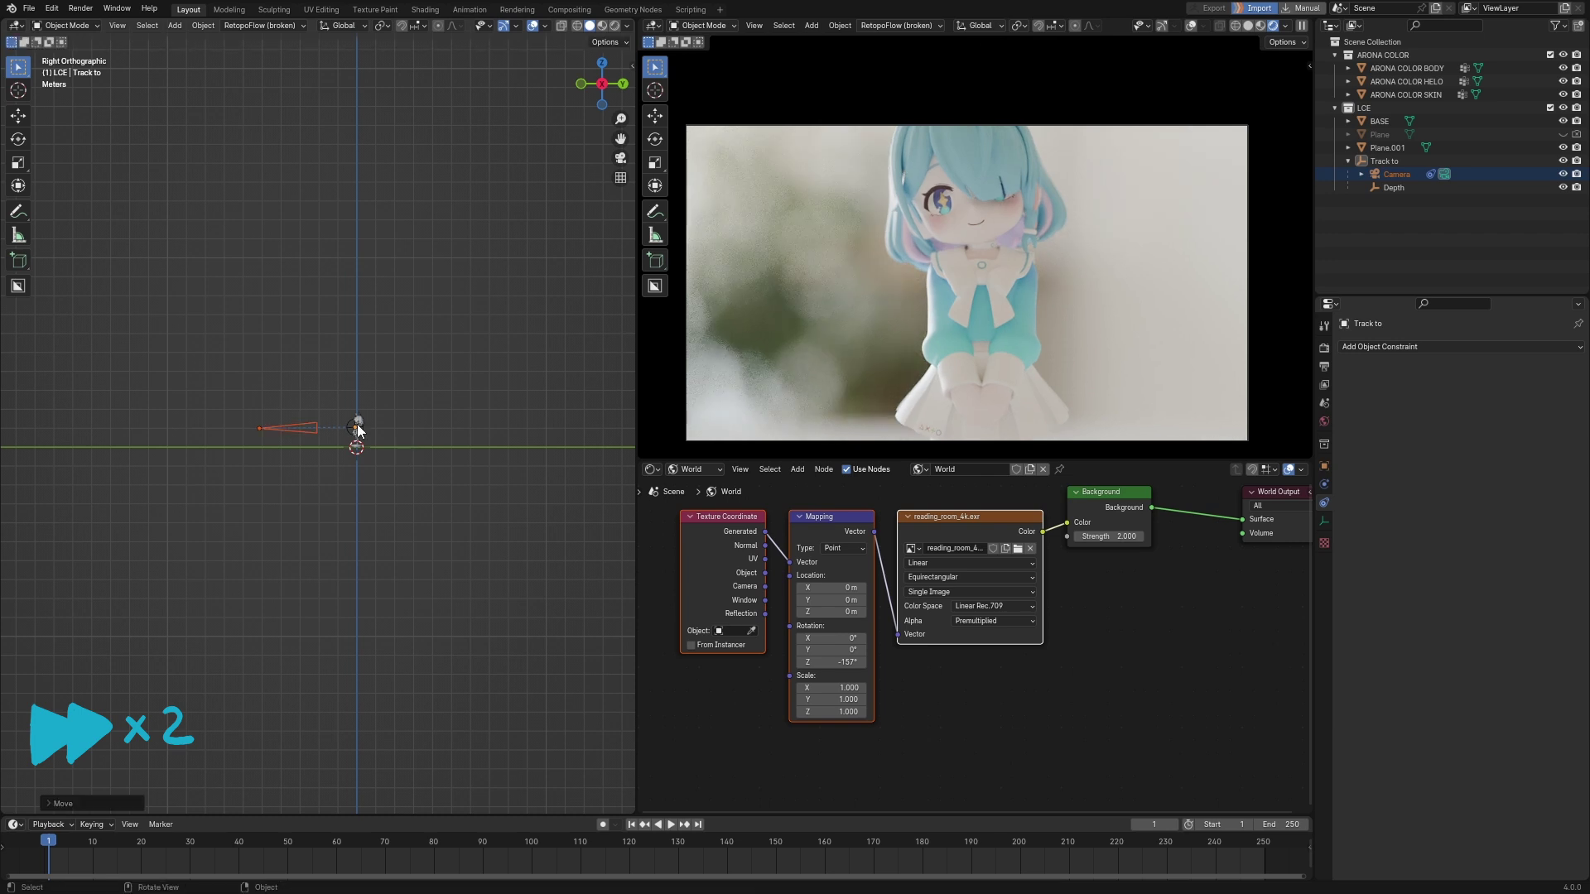
Reset the Track to empty's rotation, raise it to head height, and render the close-up.
scroll(400, 449, "up", 3)
left_click(465, 488)
key("alt+r")
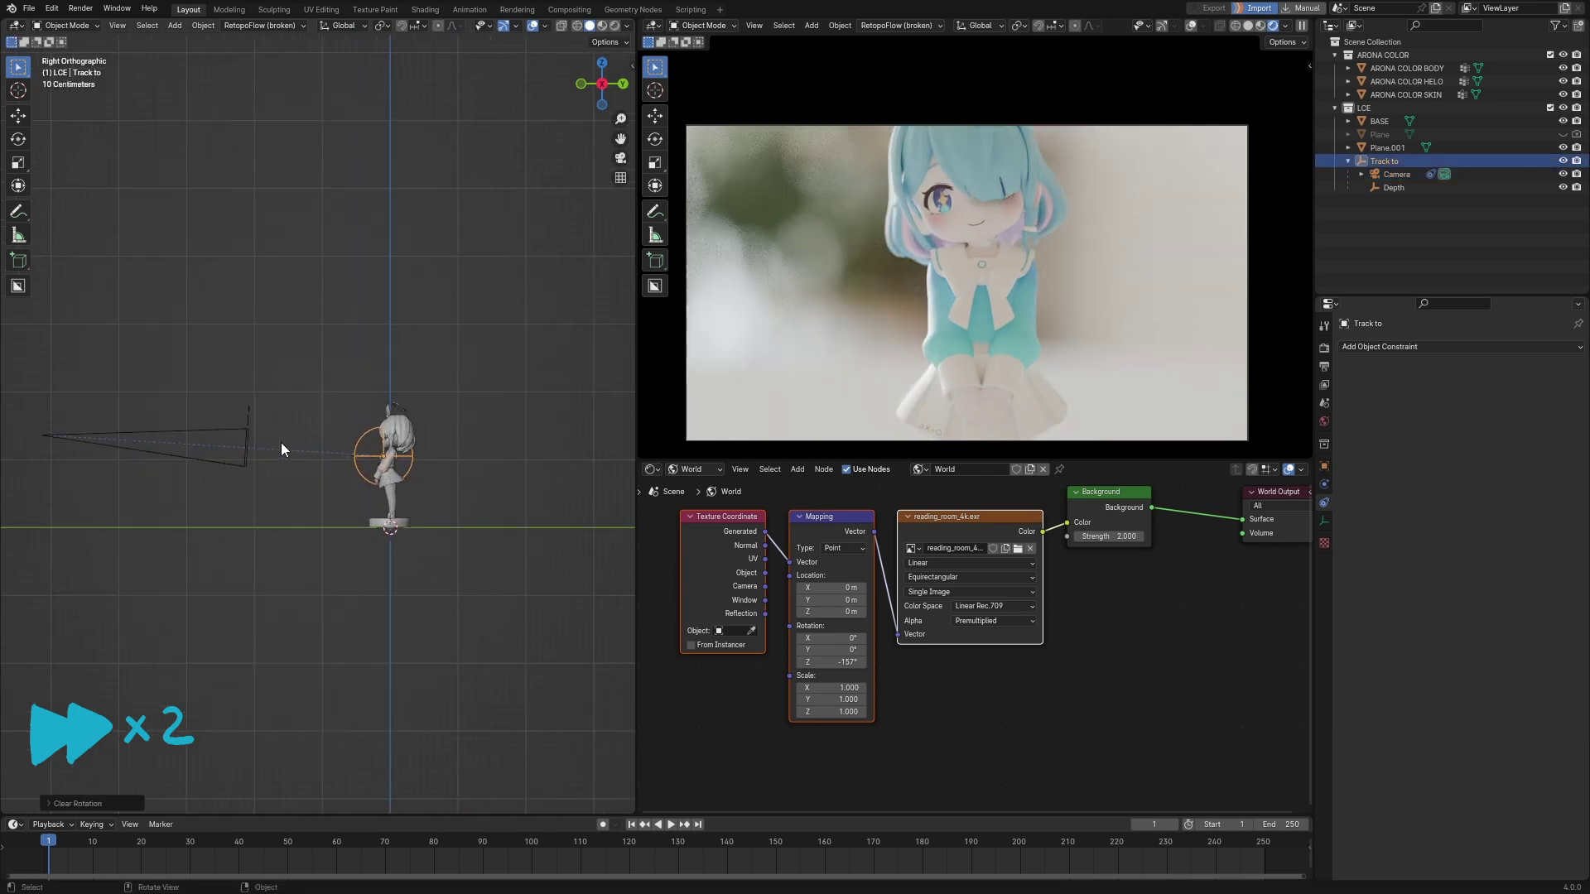
key("g")
key("z")
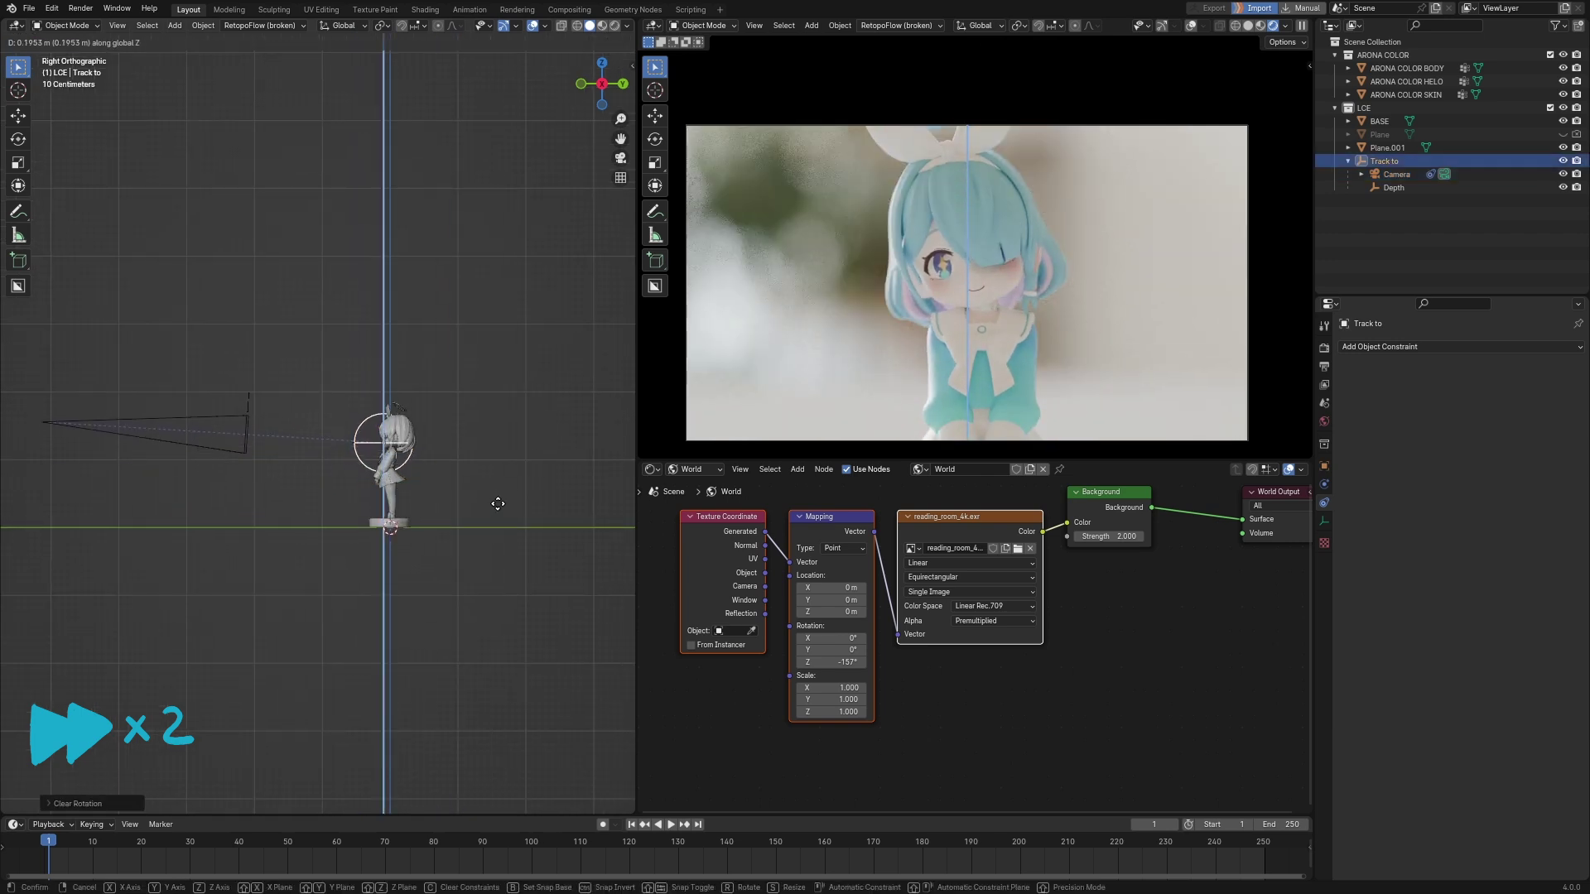
left_click(458, 500)
scroll(290, 494, "up", 2)
left_click(222, 394)
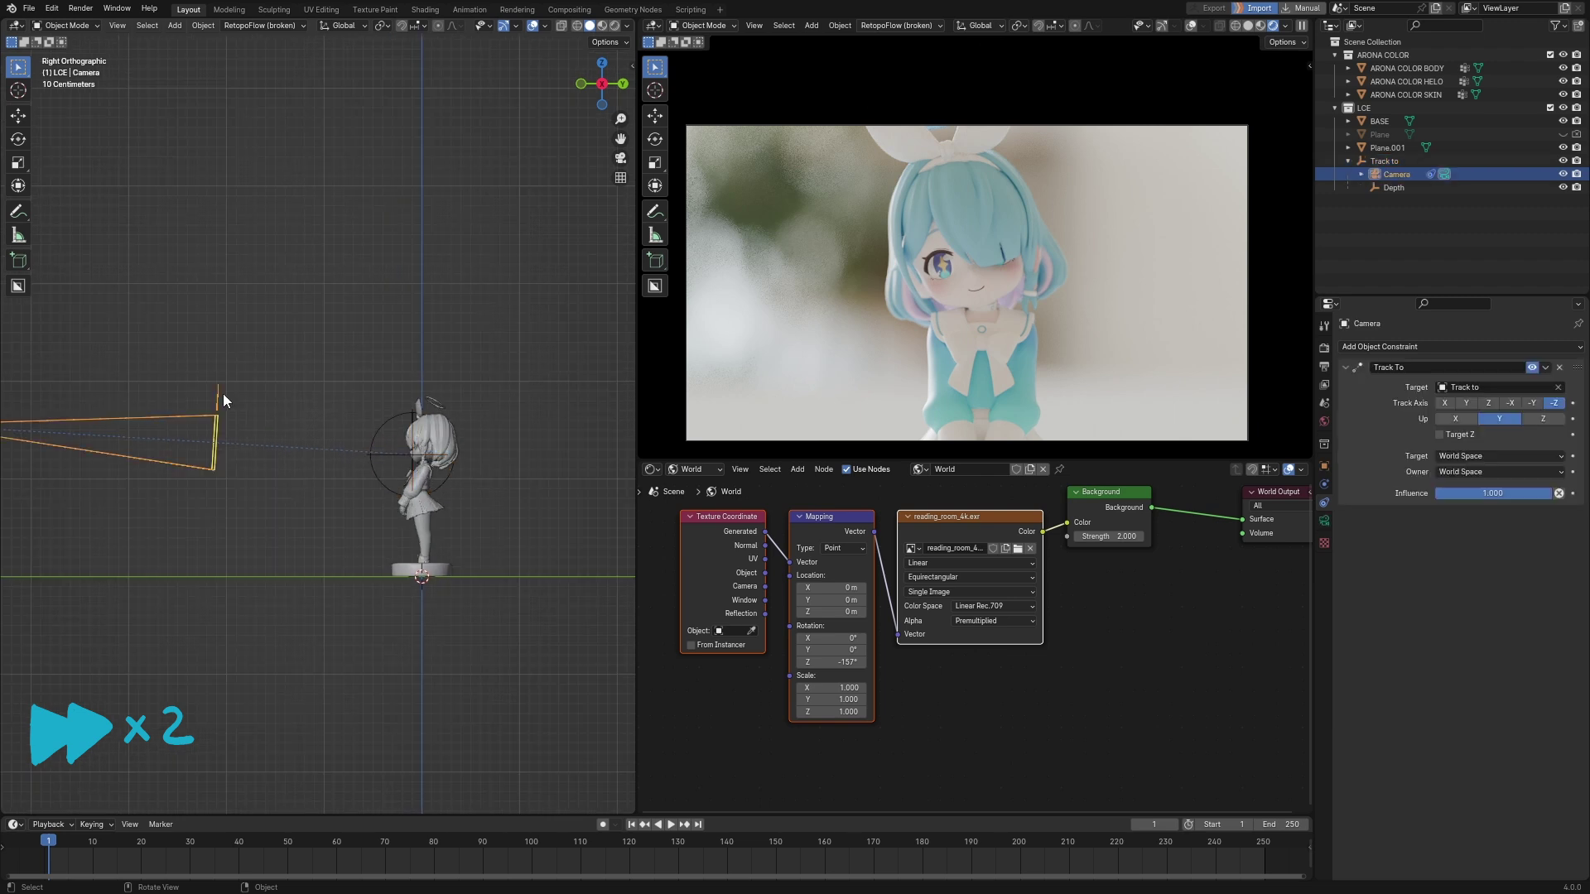
left_click(1324, 348)
key("F12")
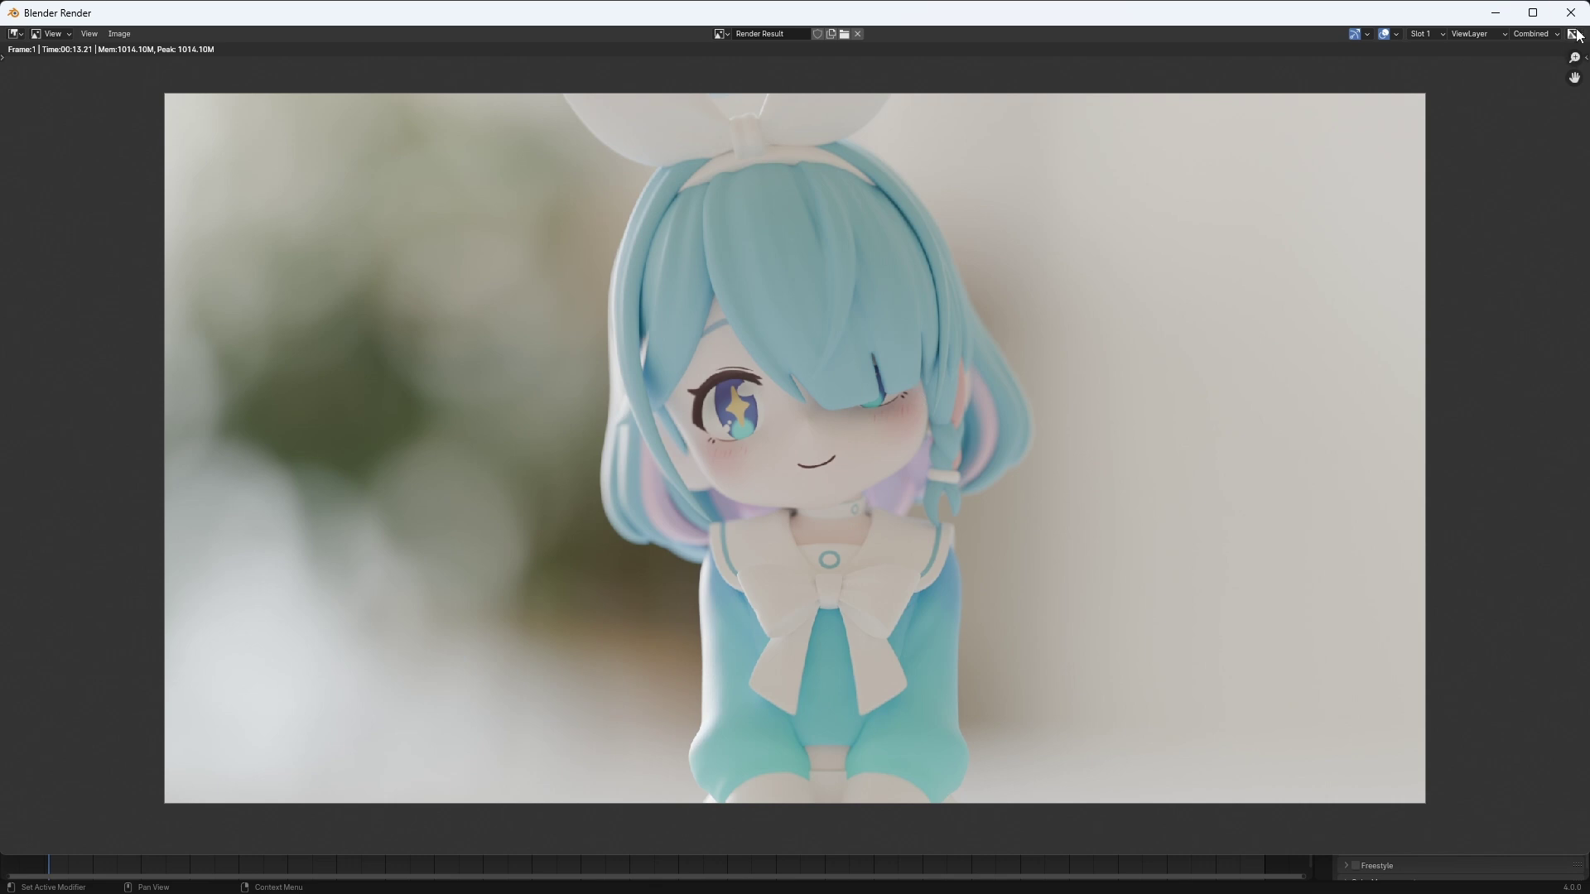
Close the render, enable Use Nodes in Compositing, and spread Render Layers and Composite apart.
left_click(1571, 13)
left_click(569, 10)
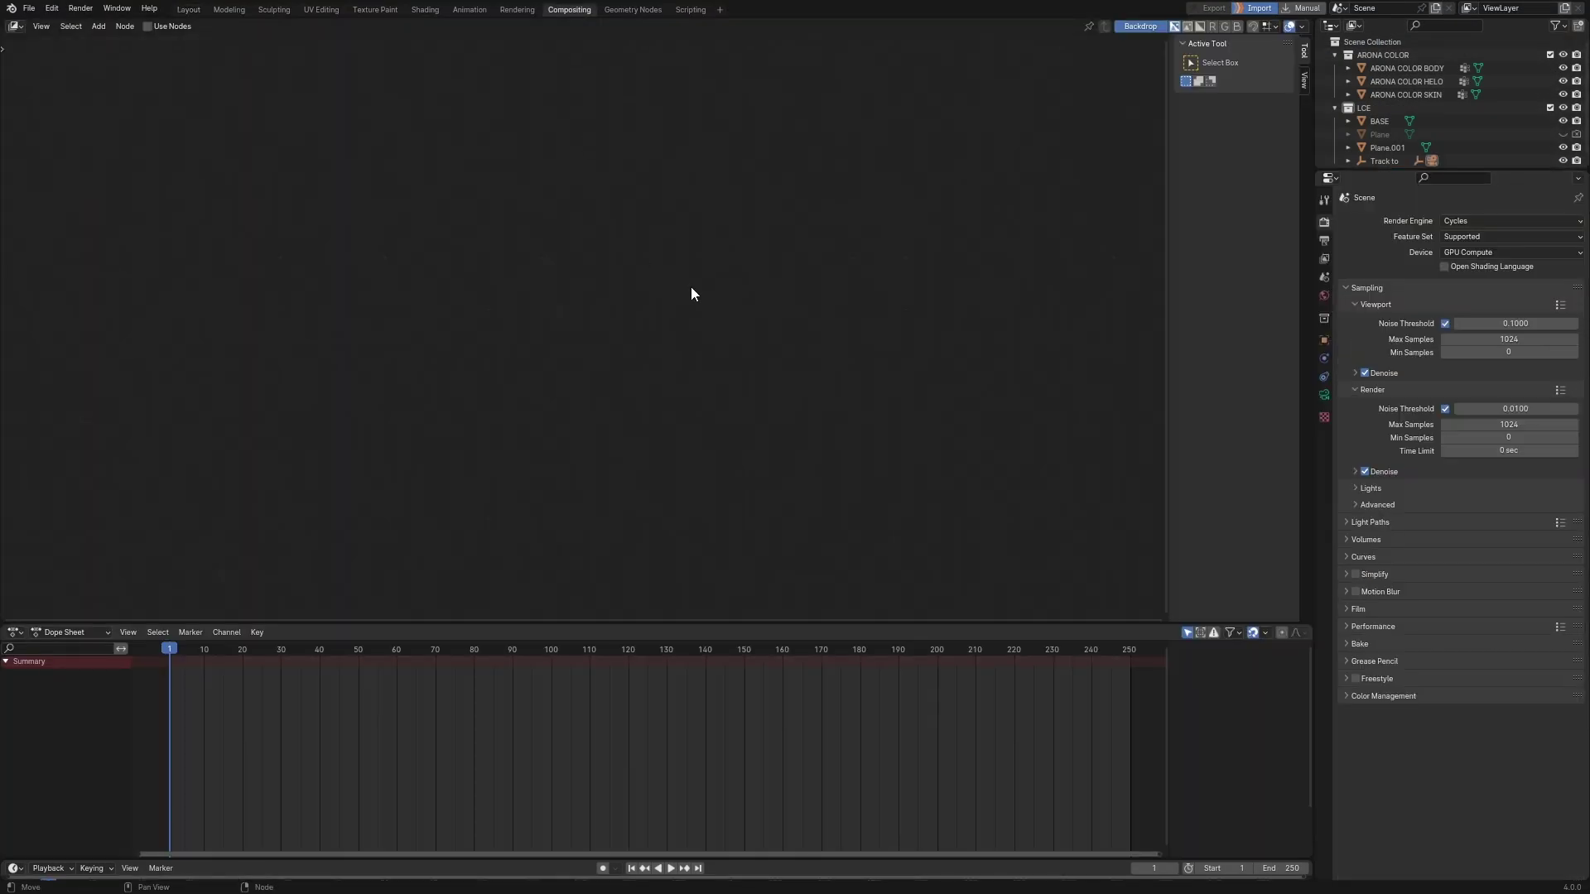
left_click(148, 26)
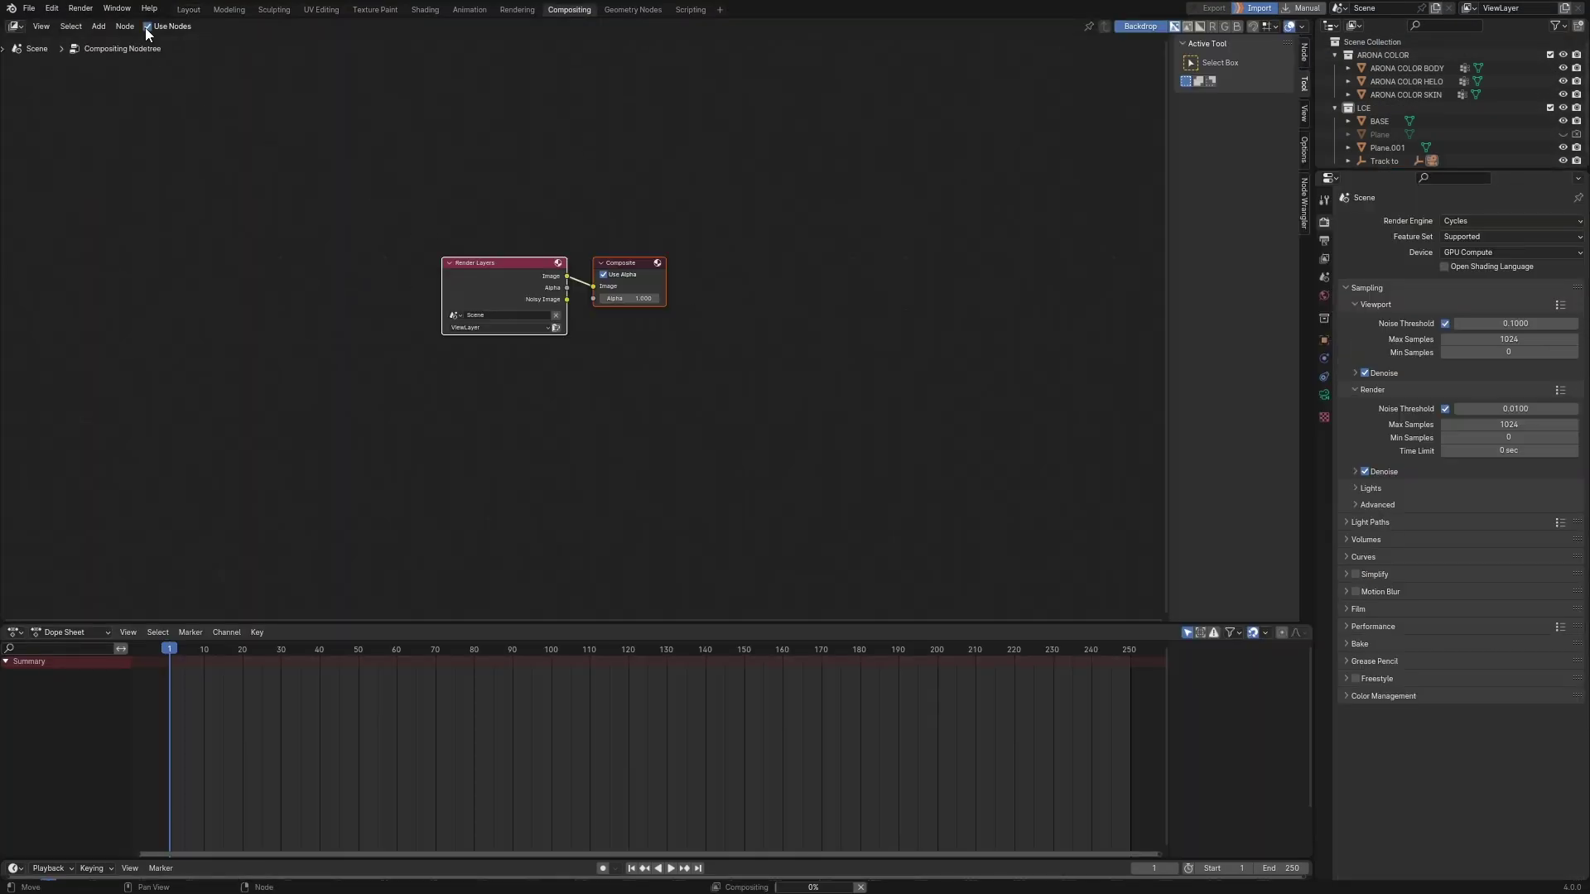
left_click_drag(479, 276, 234, 304)
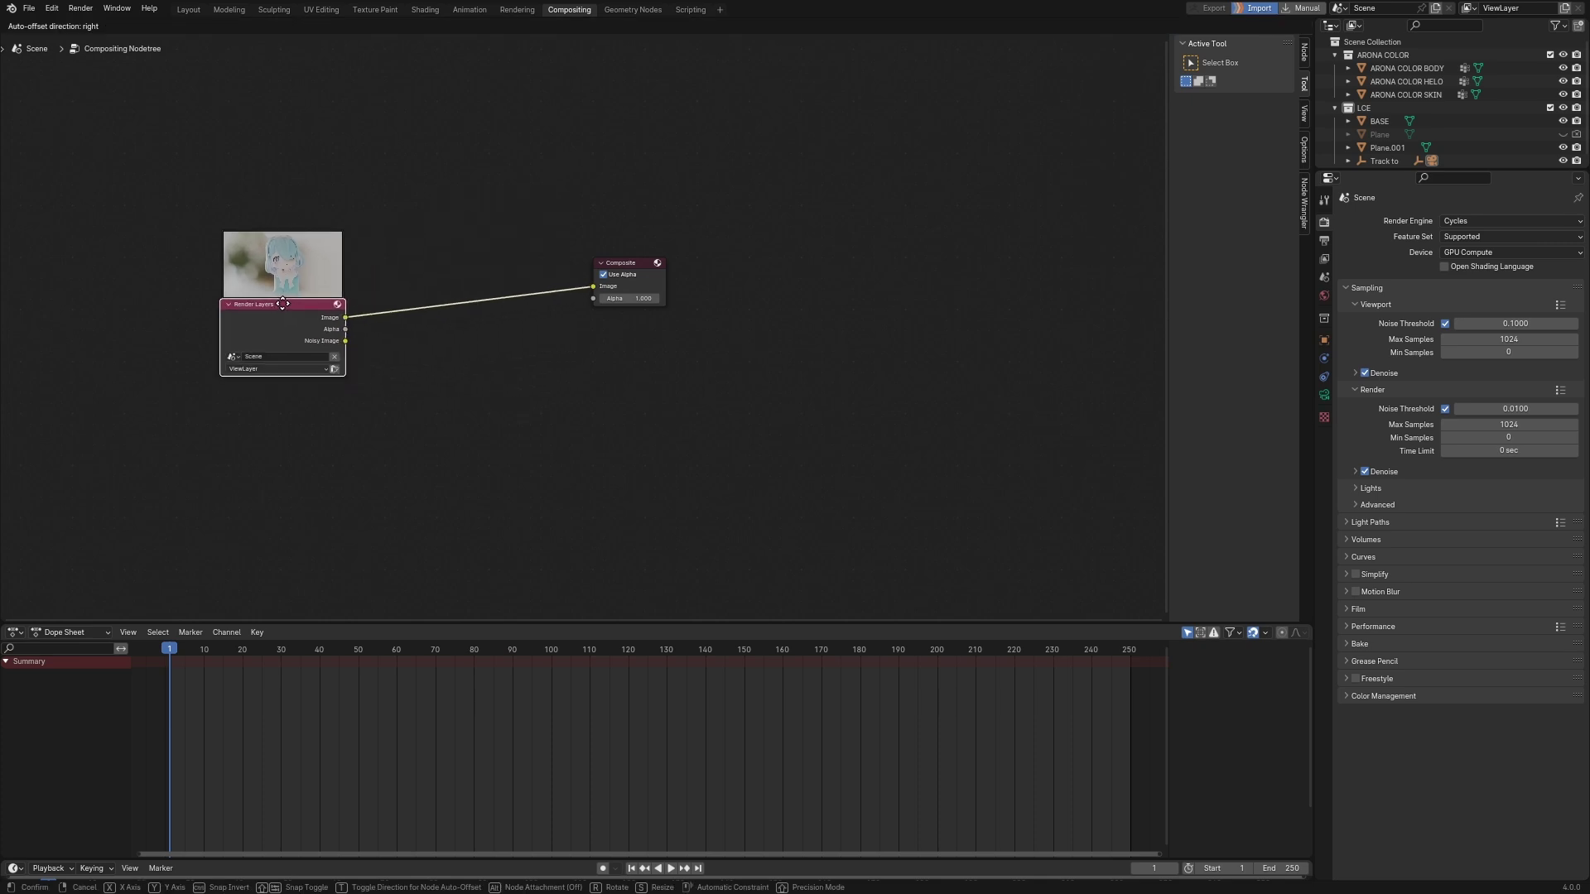
left_click_drag(621, 263, 747, 275)
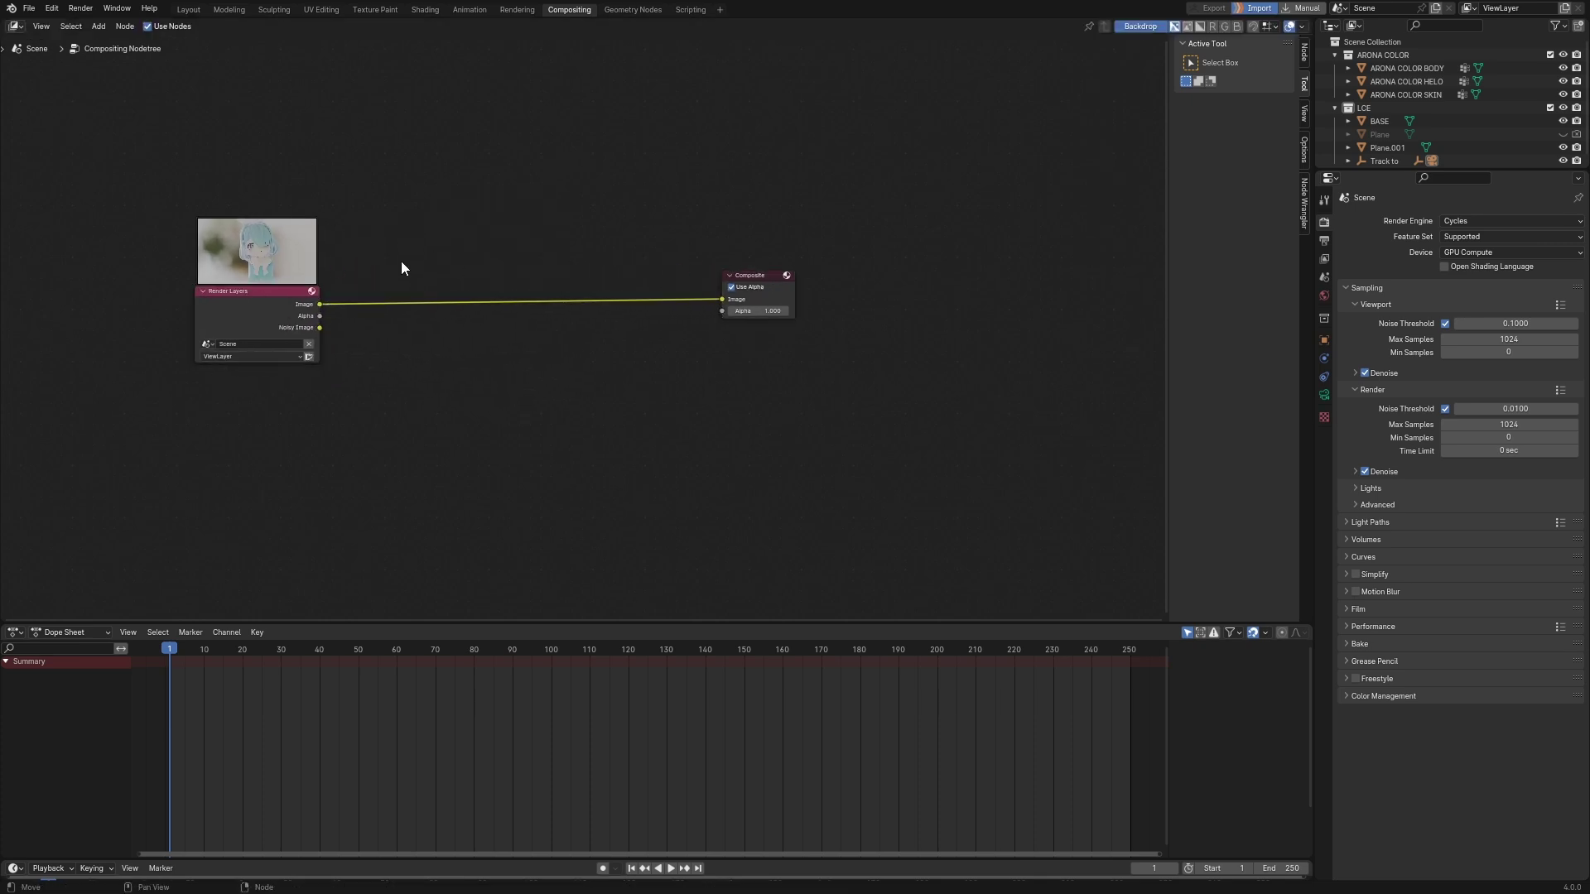
middle_click_drag(432, 252, 637, 288)
scroll(704, 364, "up", 2)
middle_click_drag(704, 365, 678, 400)
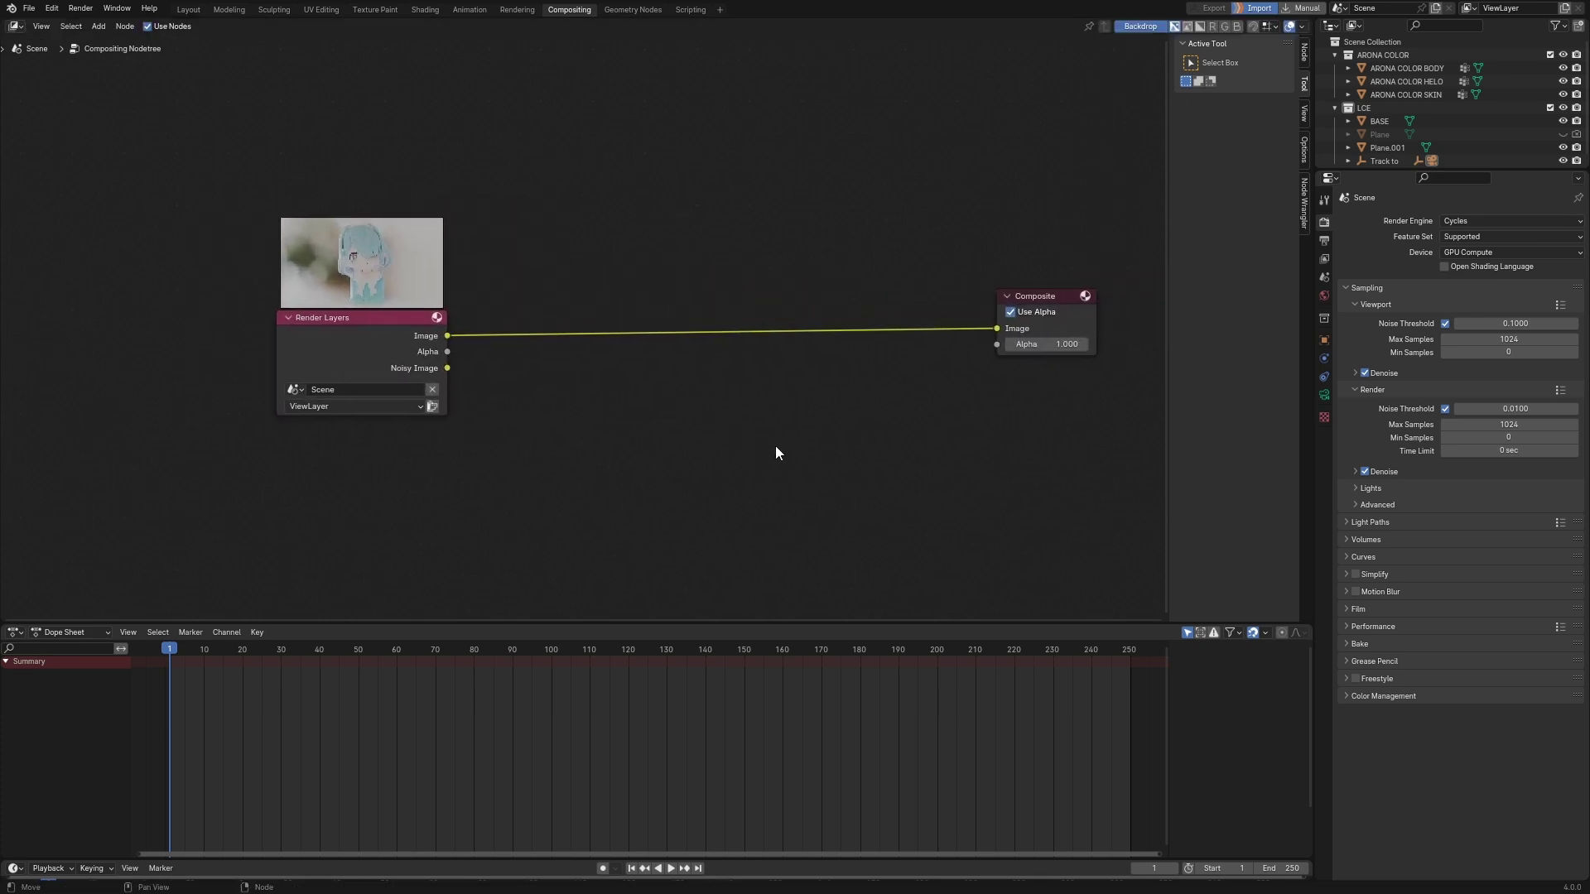
key("n")
key("shift+a")
mouse_move(644, 444)
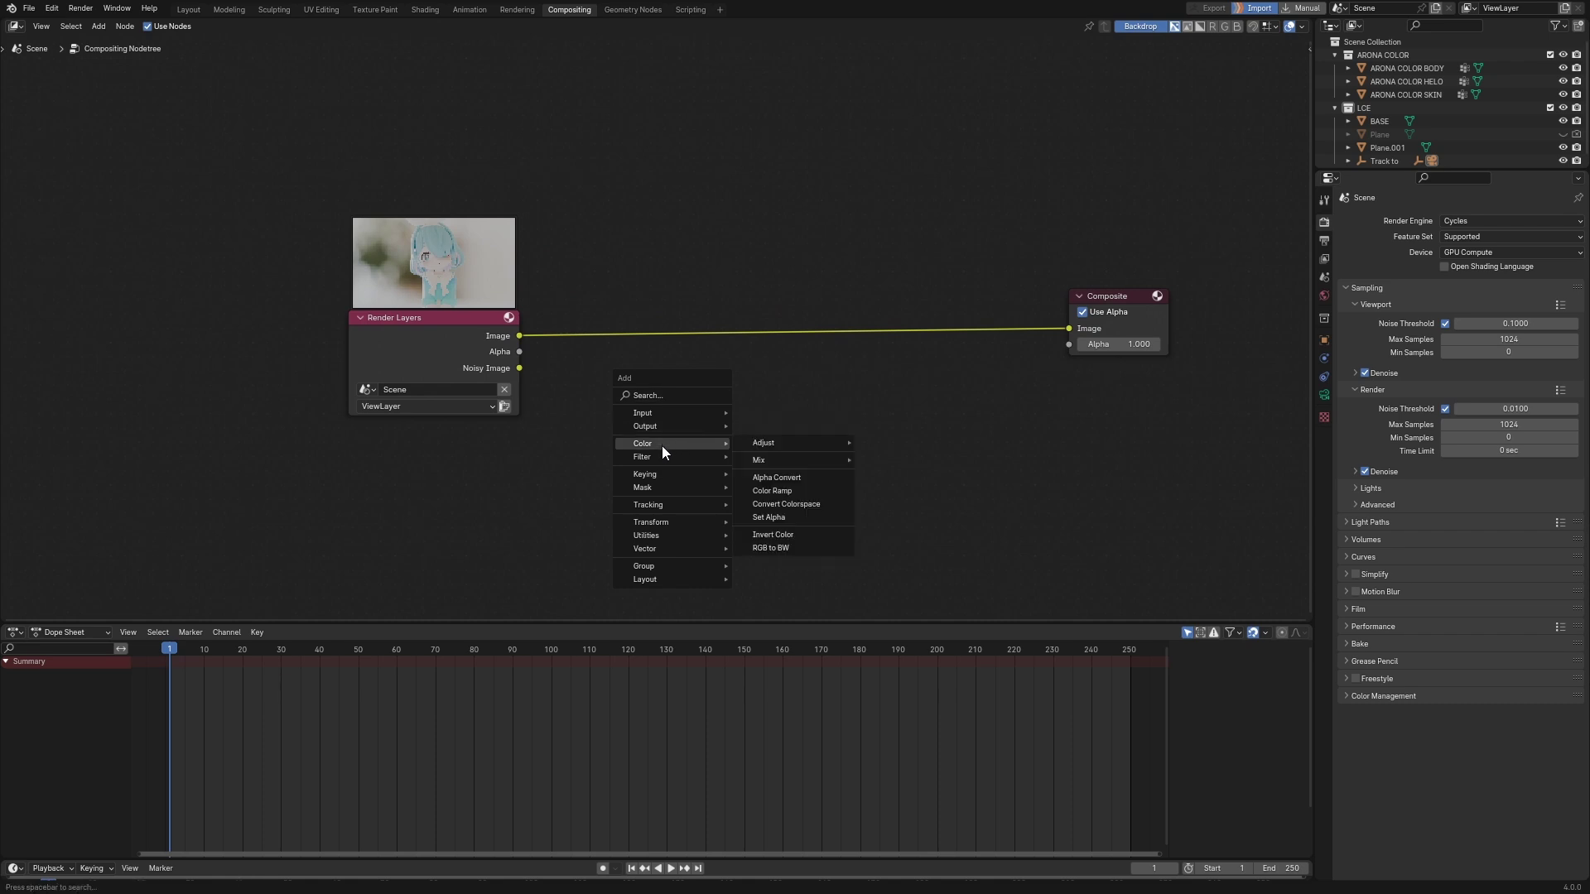
Insert a Lens Distortion node on the Render Layers–Composite link and show the render as backdrop.
left_click(654, 392)
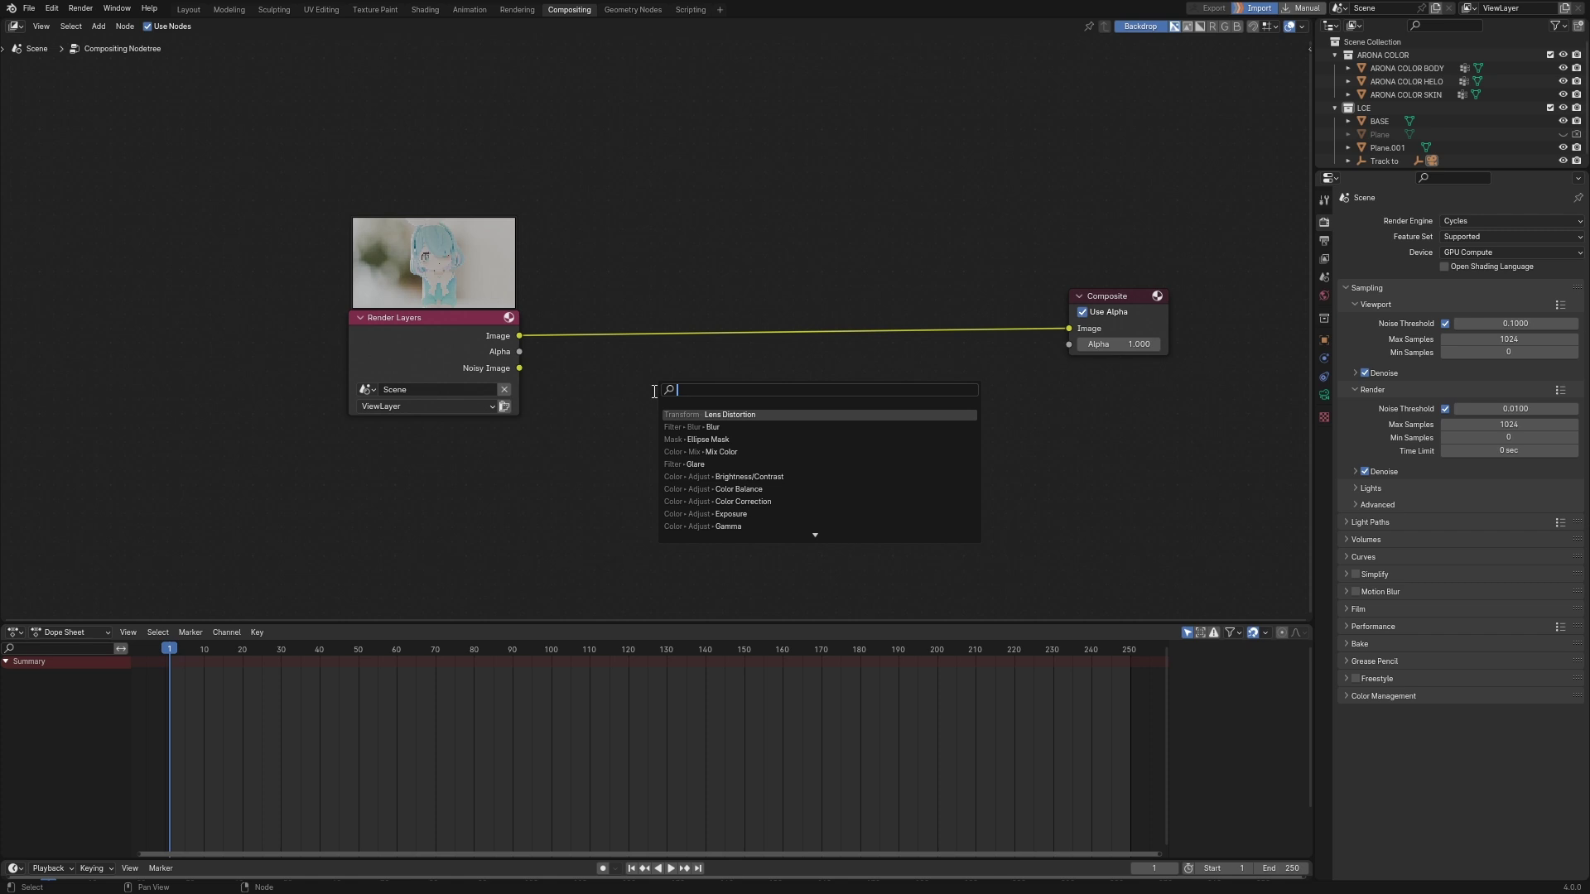
left_click(756, 415)
left_click(600, 310)
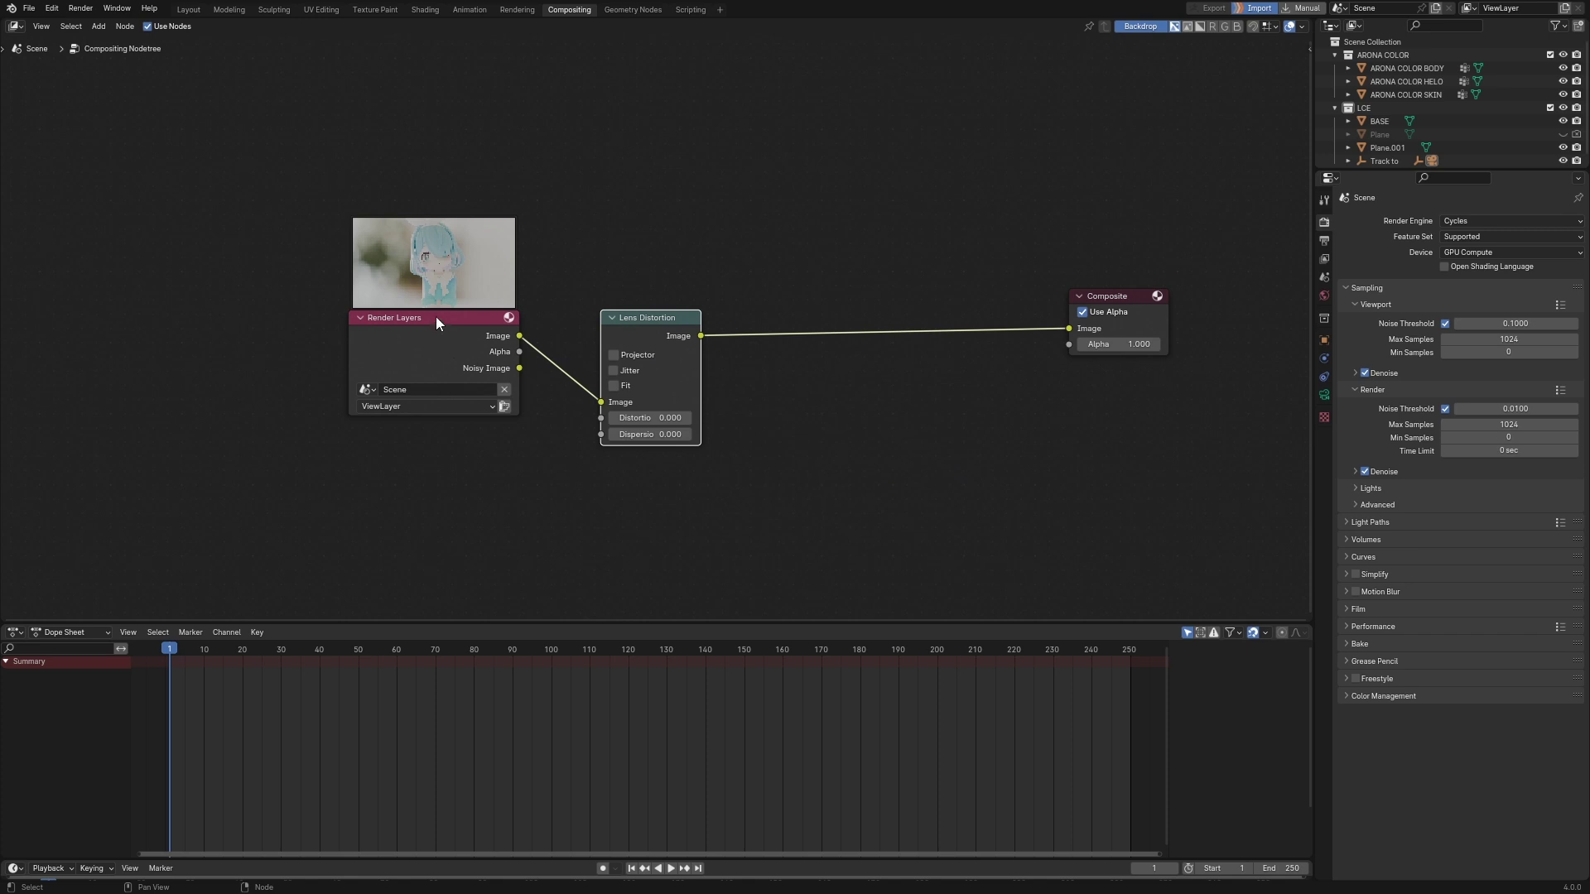
key("Home")
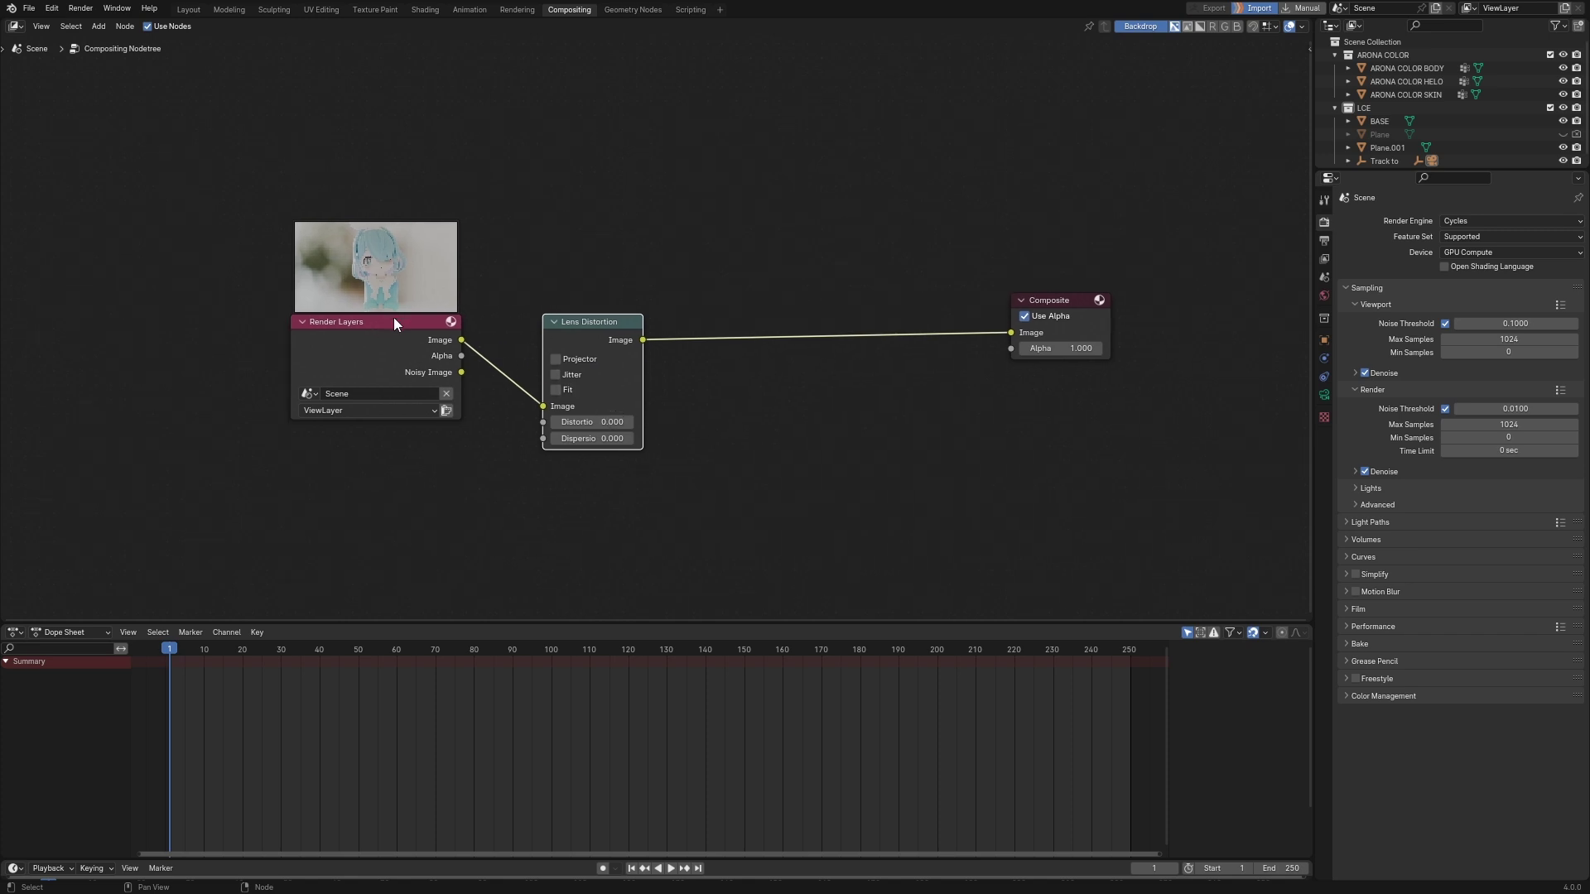
left_click(411, 320, "ctrl+shift")
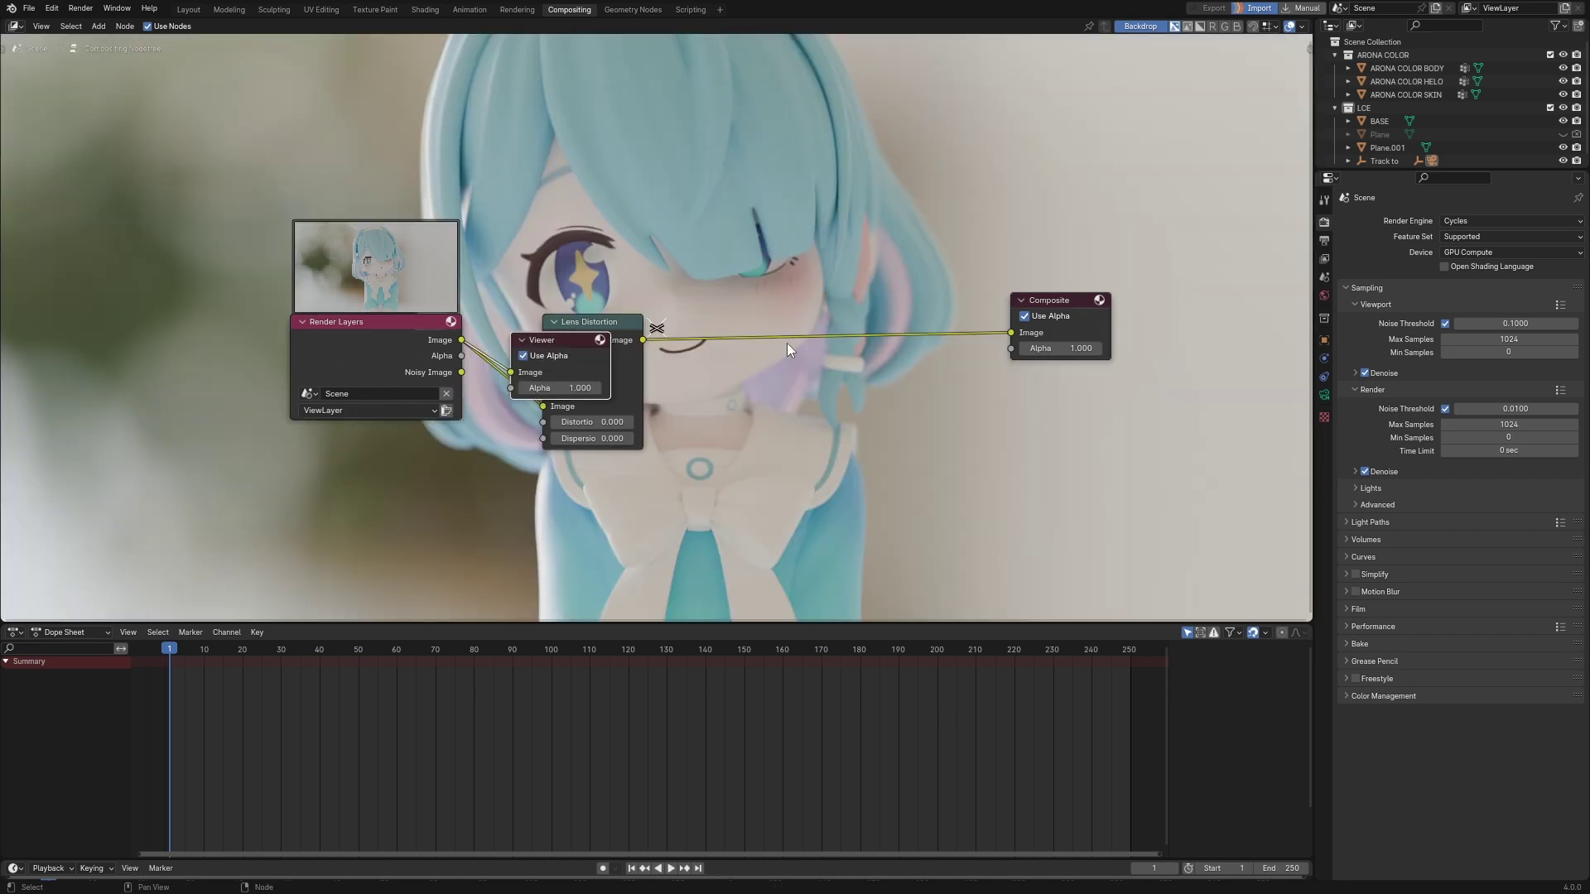
Arrange the Viewer above Composite and set Lens Distortion's Distortion to -0.030.
left_click_drag(569, 340, 1072, 221)
mouse_move(580, 324)
left_mouse_down()
mouse_move(586, 367)
mouse_move(1022, 247)
left_mouse_up()
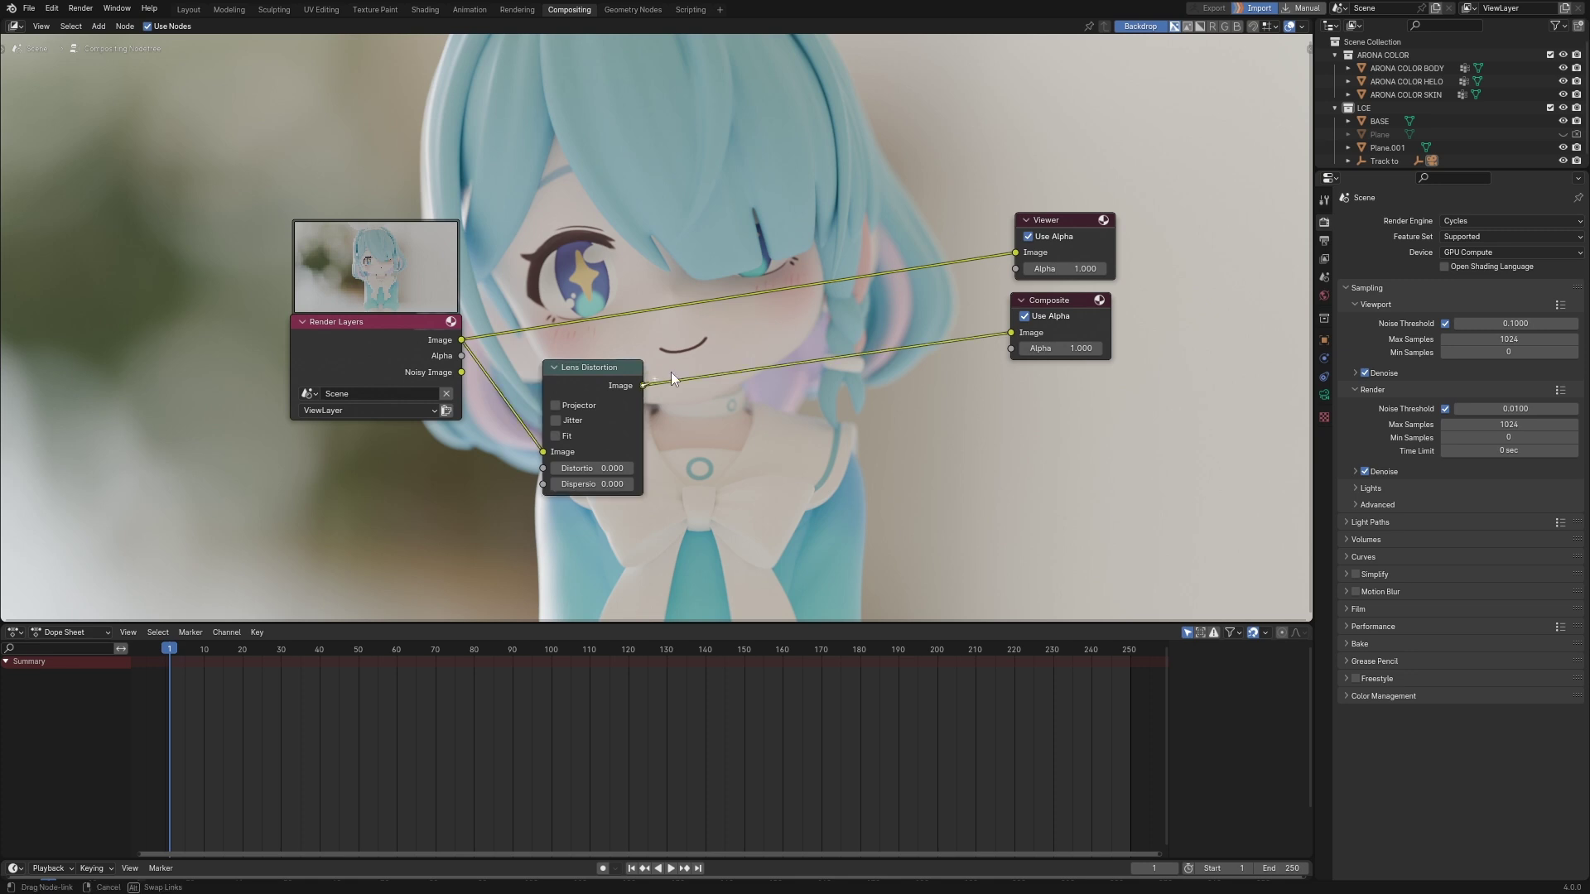
left_click(595, 468)
type("-0.03")
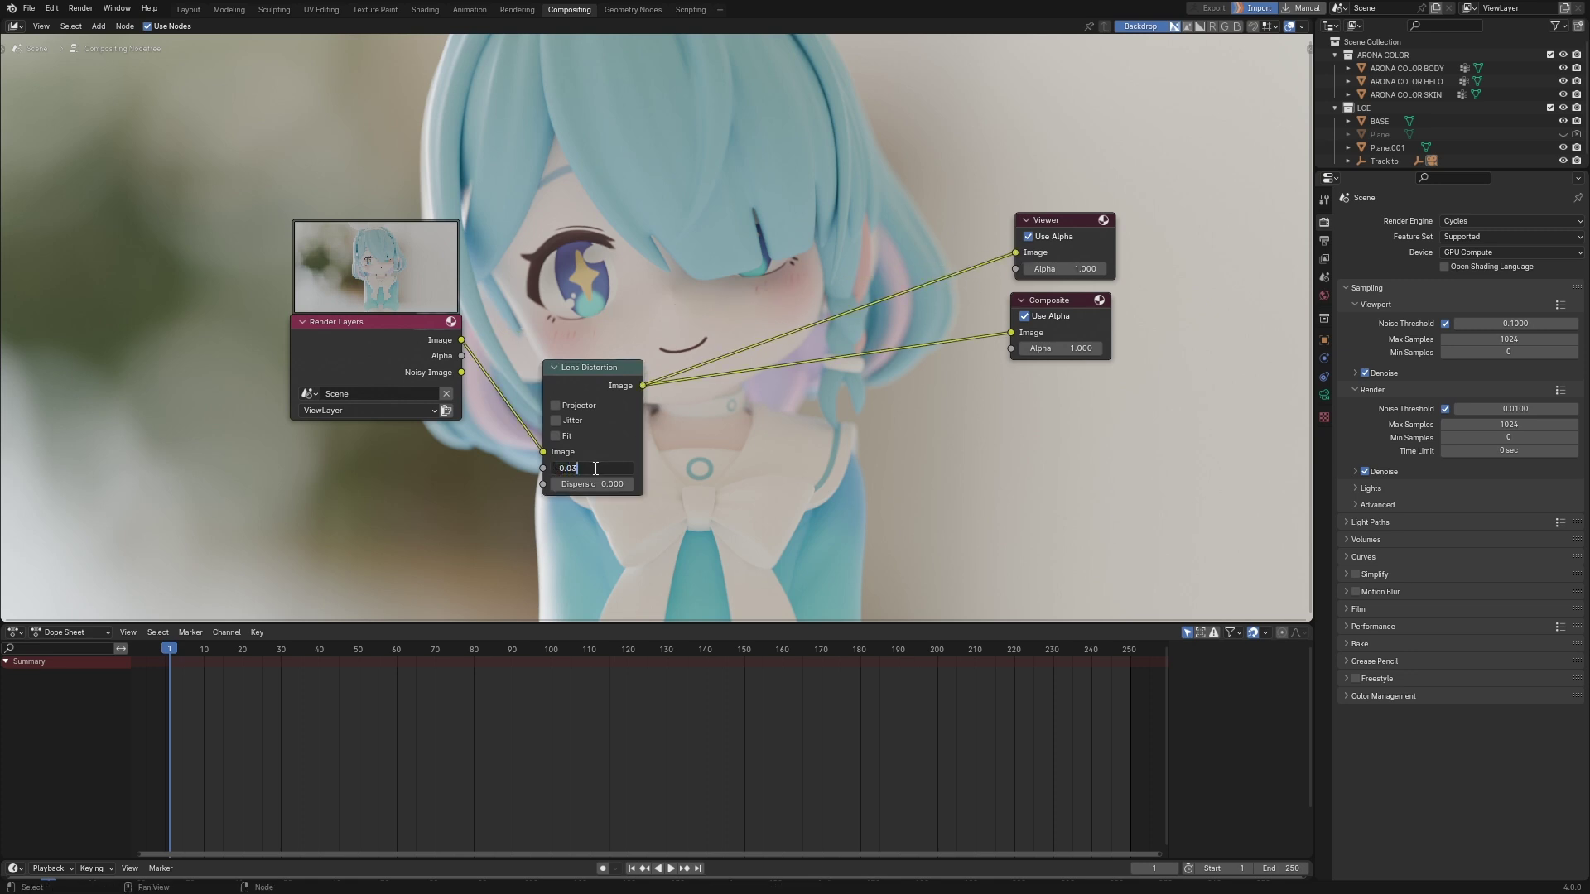
key("Return")
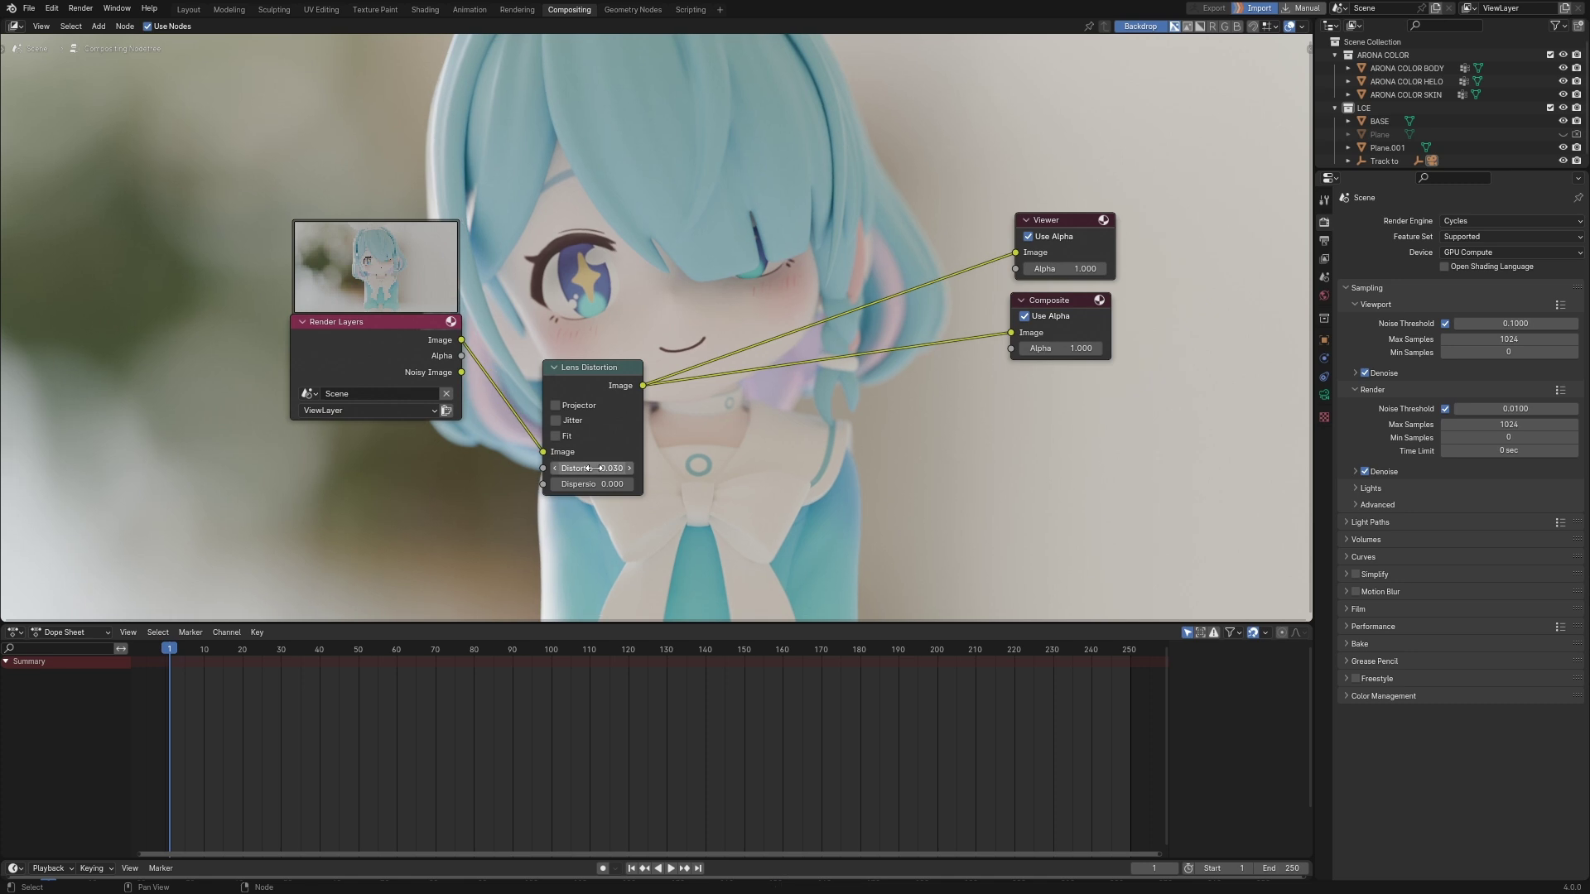
Compare the preview with Distortion at 0, then reapply -0.030.
key("Left")
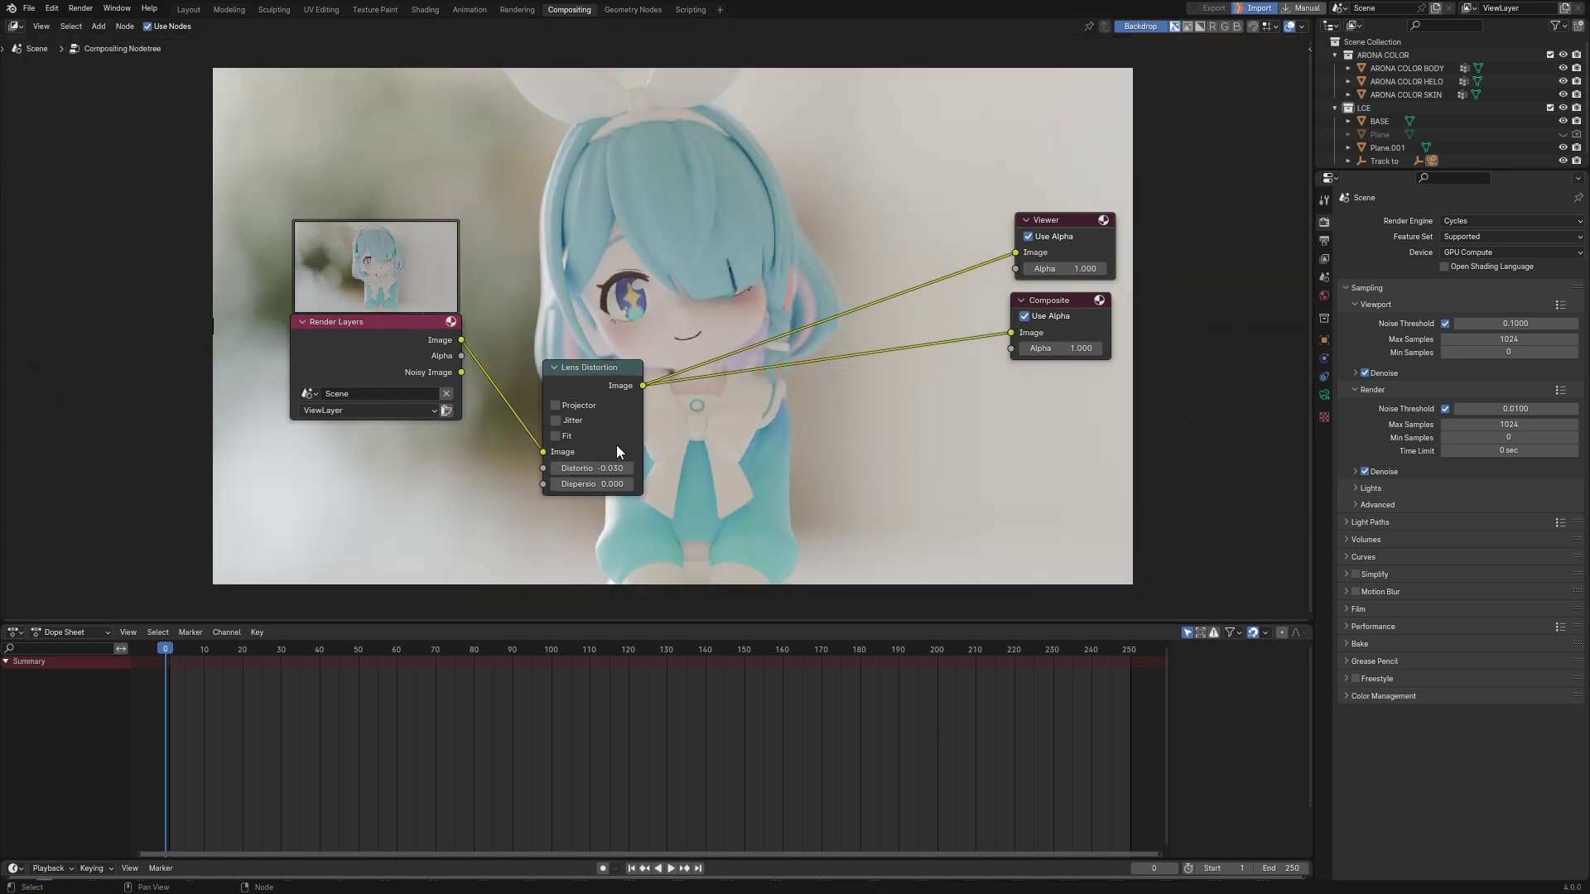
left_click_drag(590, 469, 612, 470)
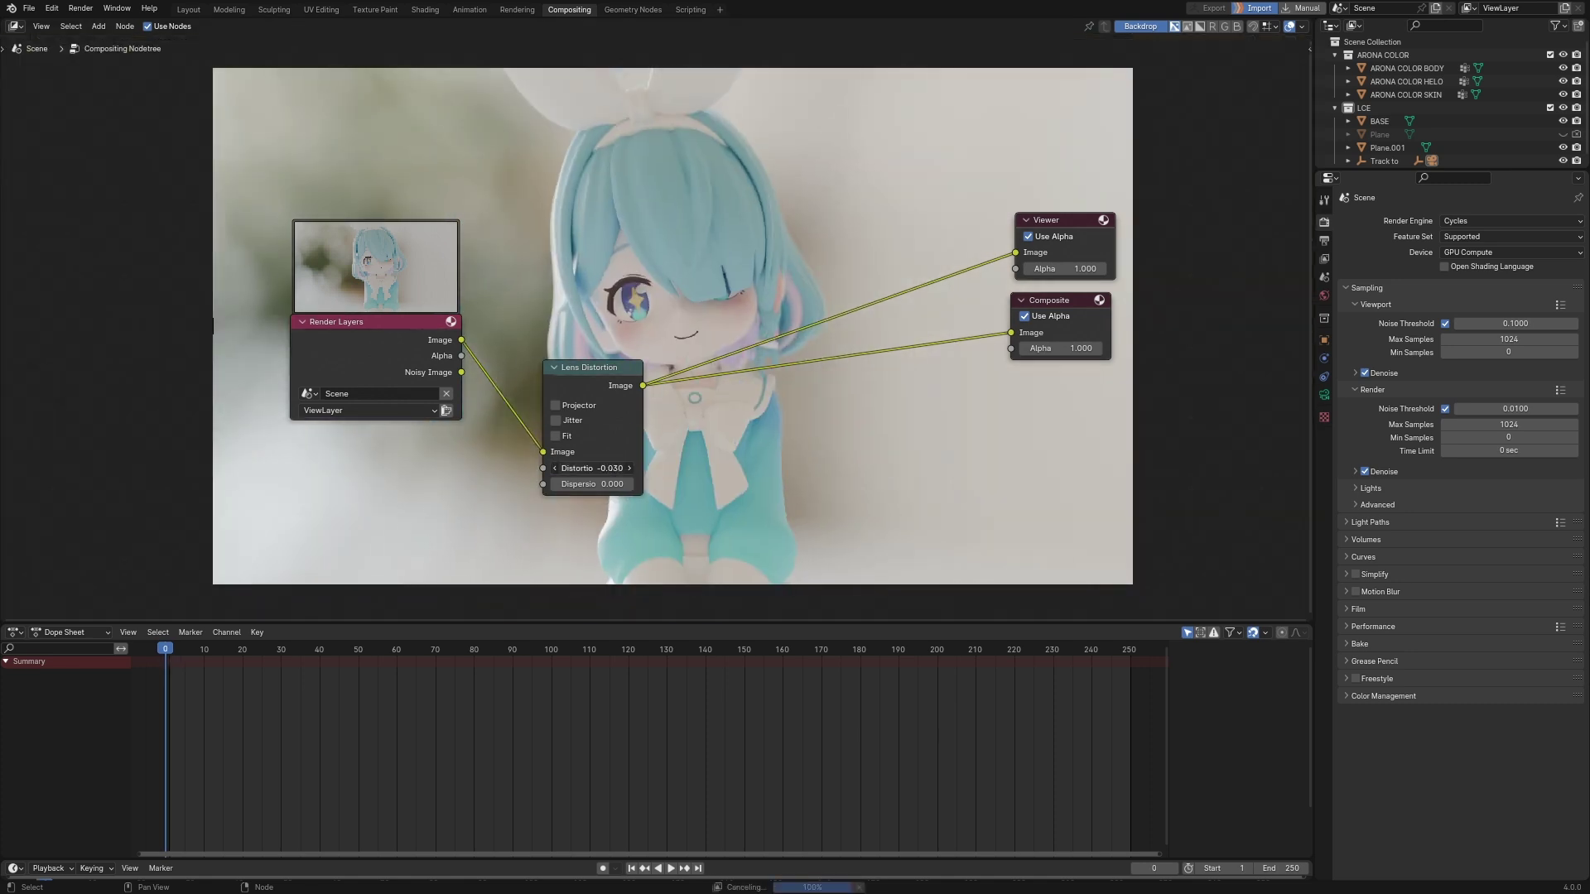
left_click(613, 469)
type("0.03")
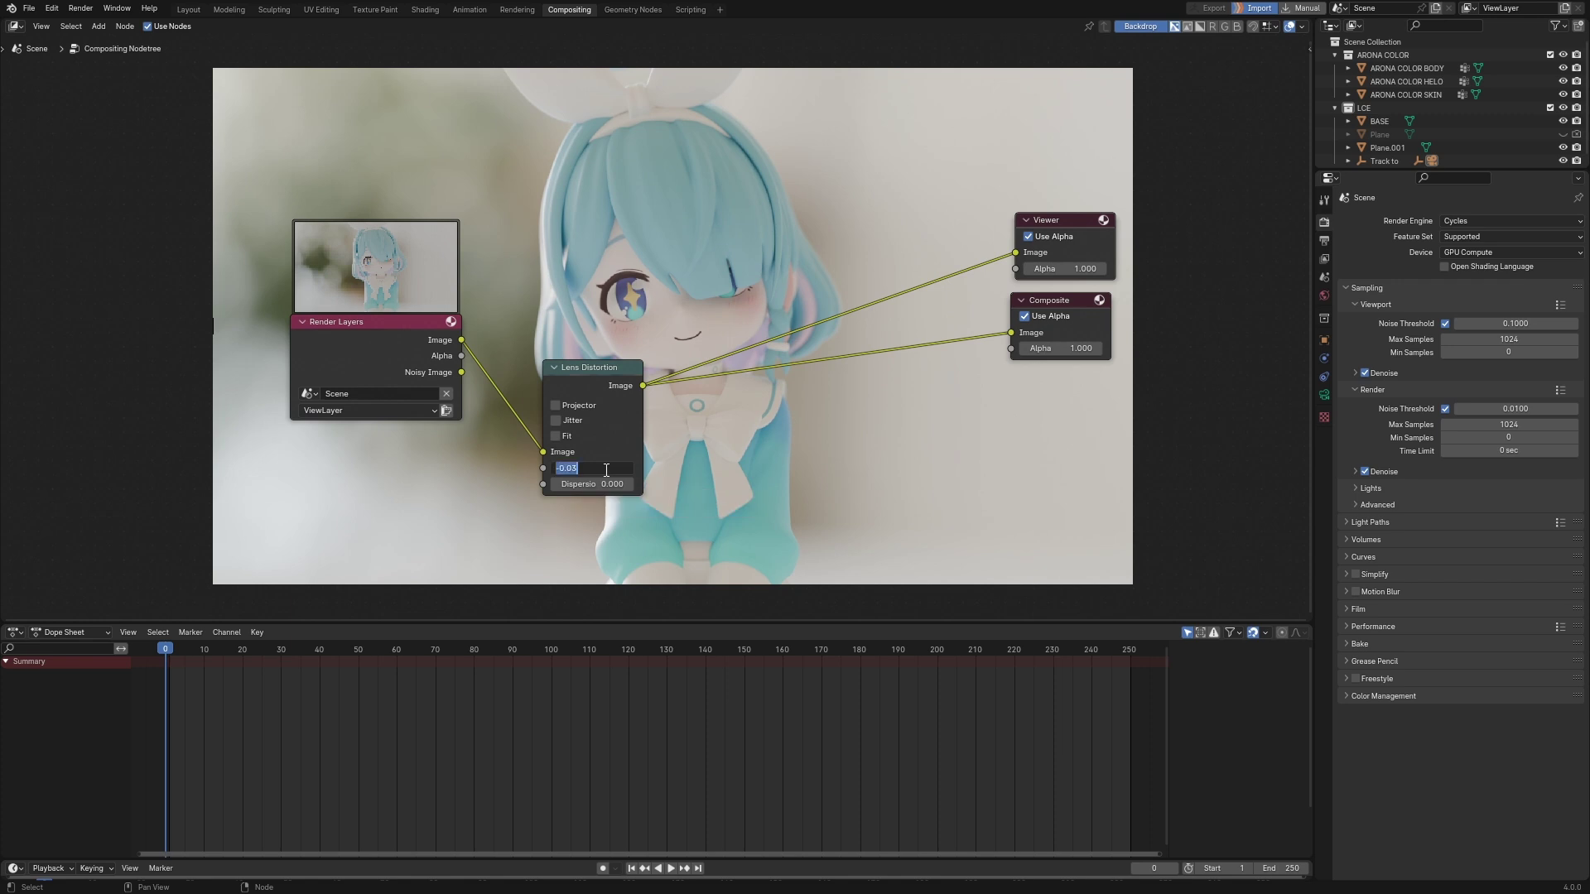
key("Return")
left_click(584, 469)
type("-")
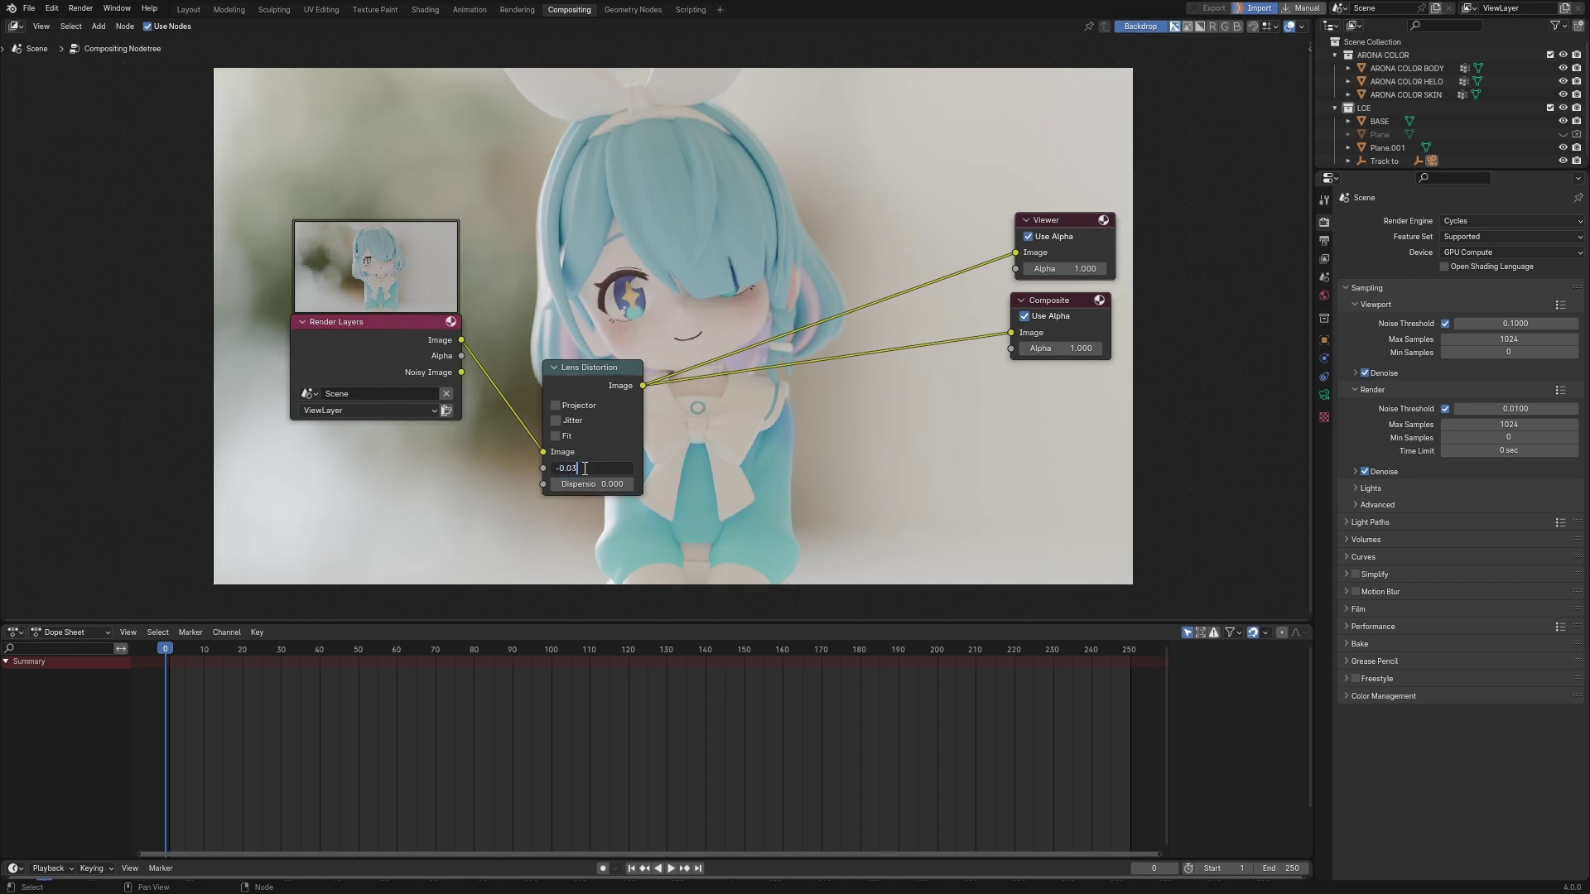
key("Return")
Set the Lens Distortion Dispersion to 0.030.
left_click(599, 484)
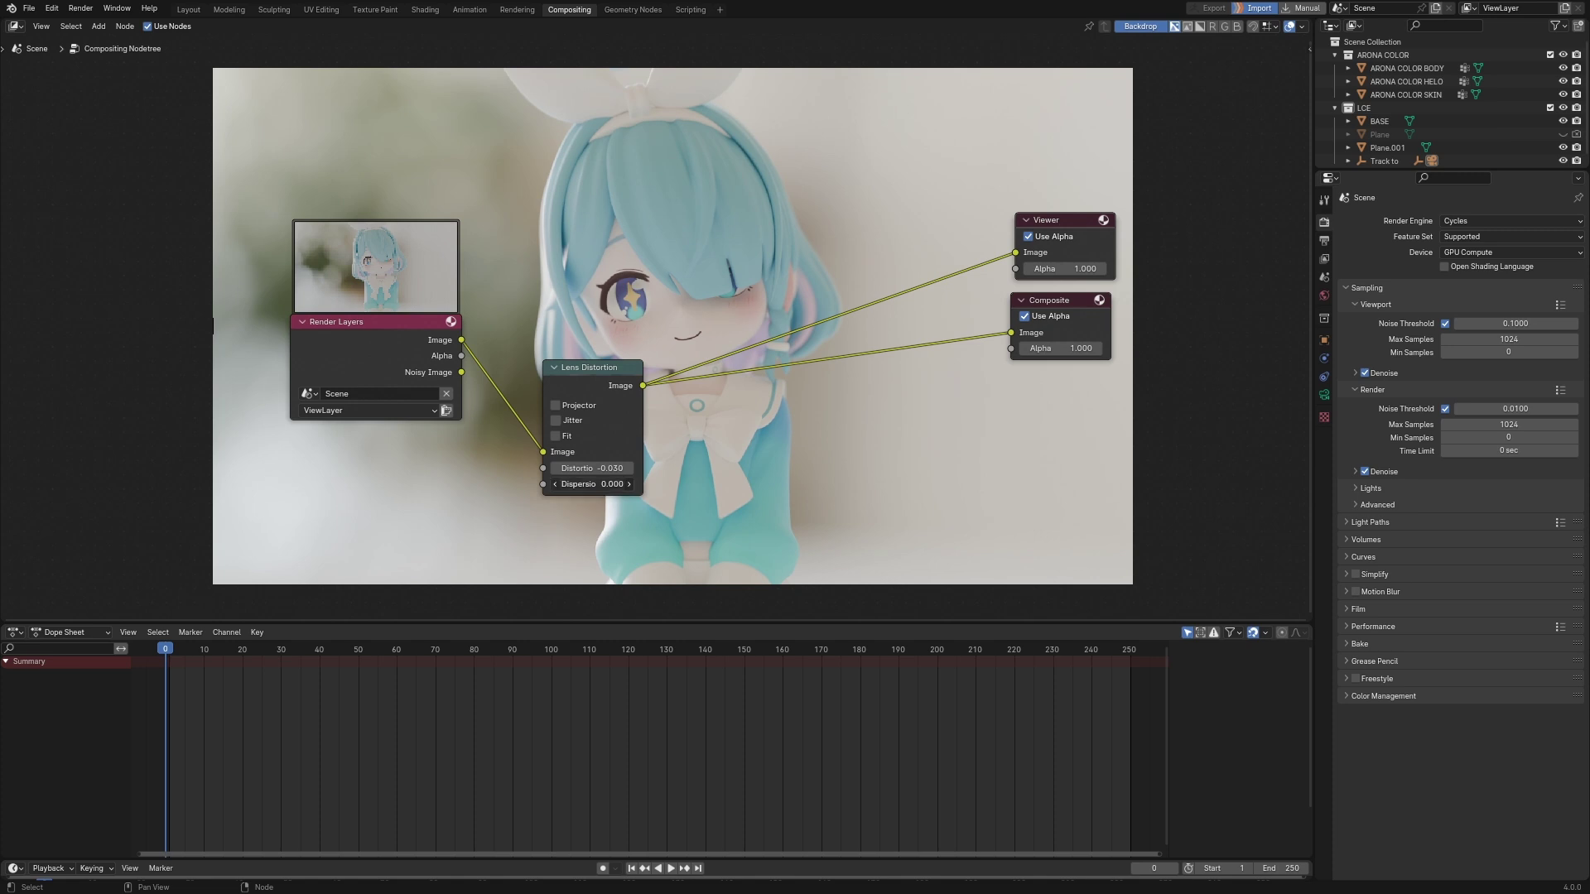
type("0.03")
key("Return")
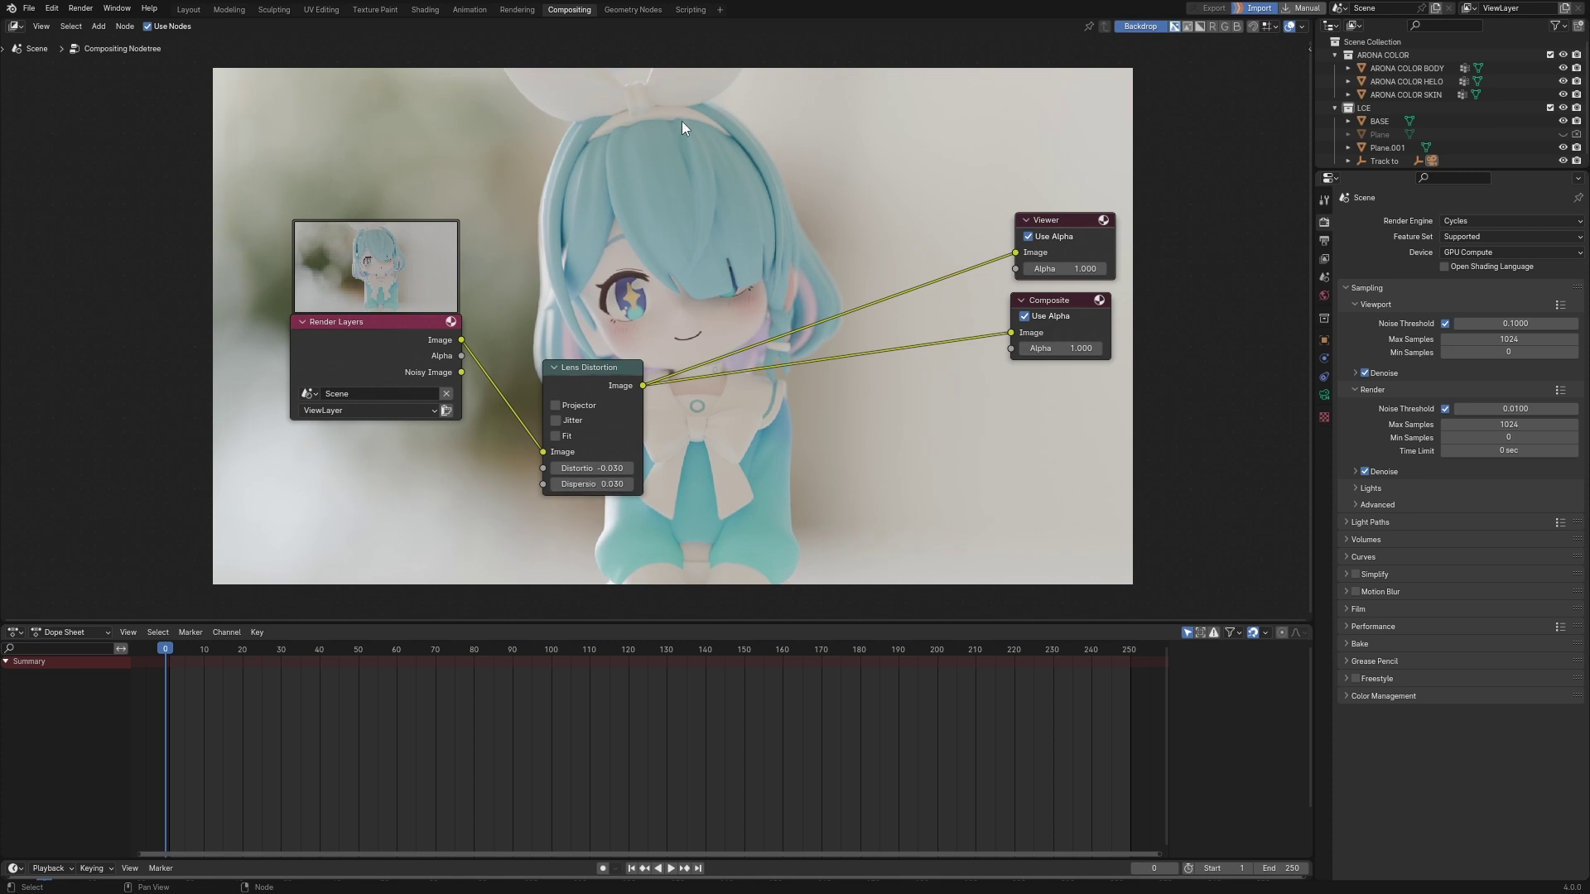
Raise Lens Distortion Dispersion to 0.120, checking the fringing on the zoomed backdrop.
middle_click_drag(738, 146, 684, 344)
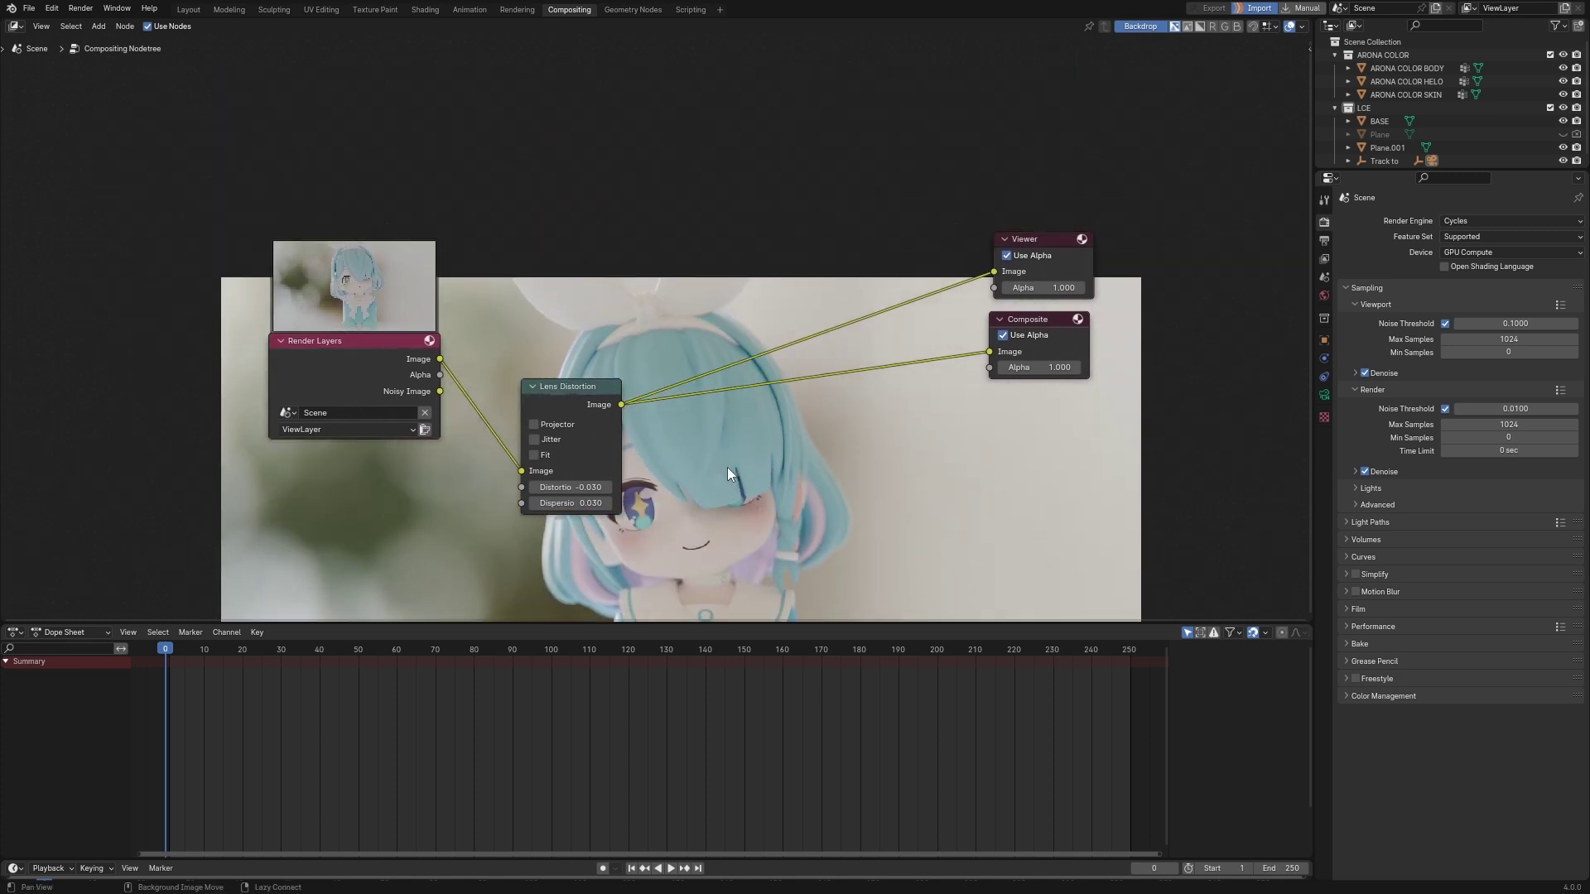
scroll(684, 345, "up", 1)
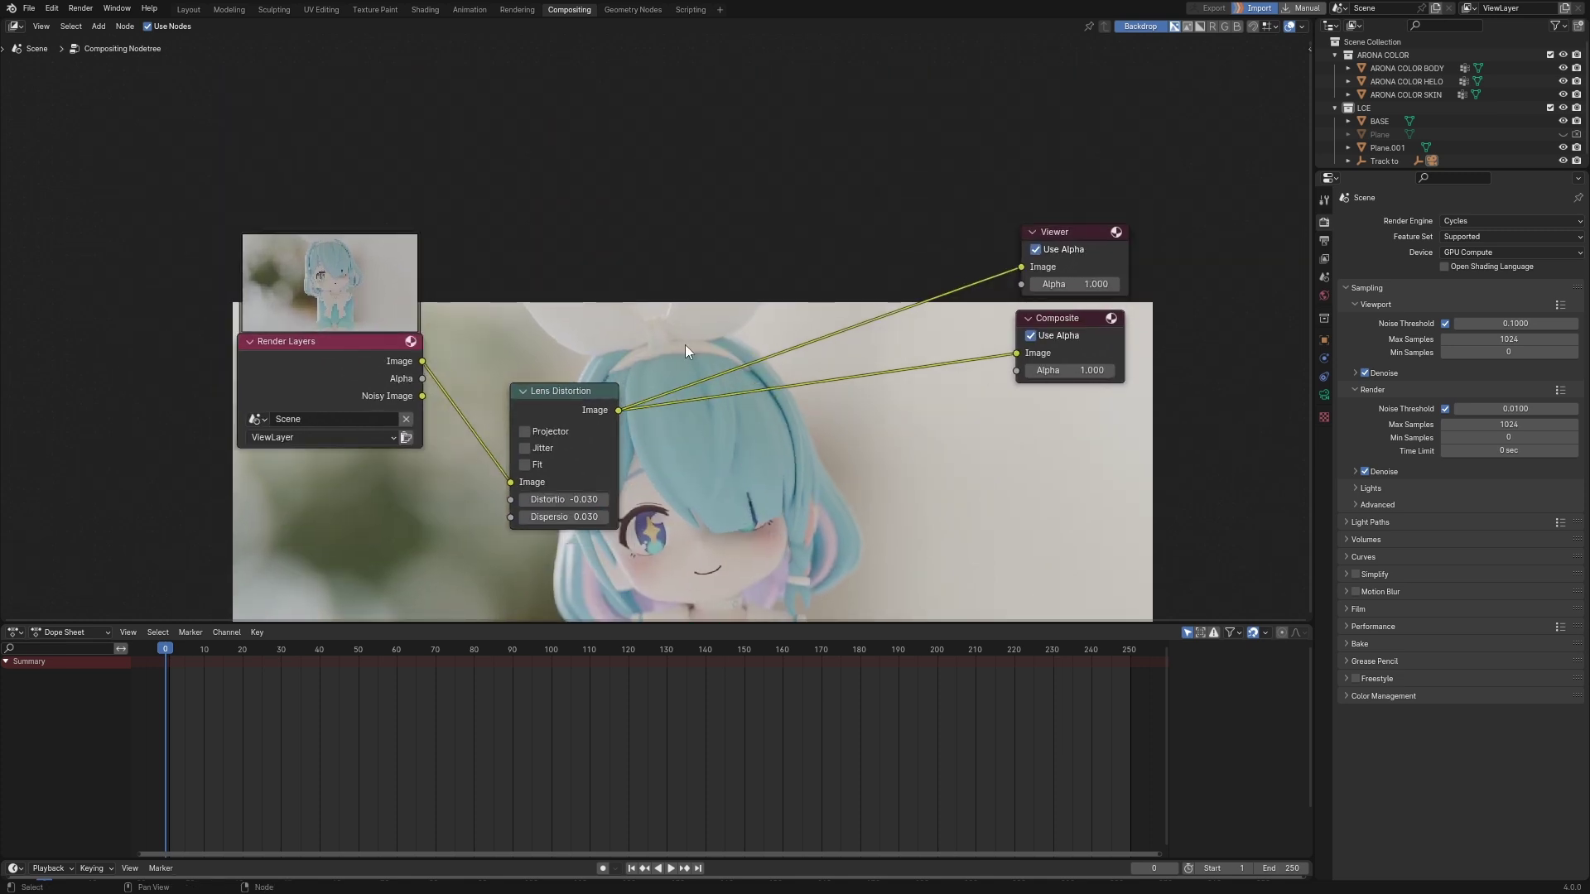
key("alt+v")
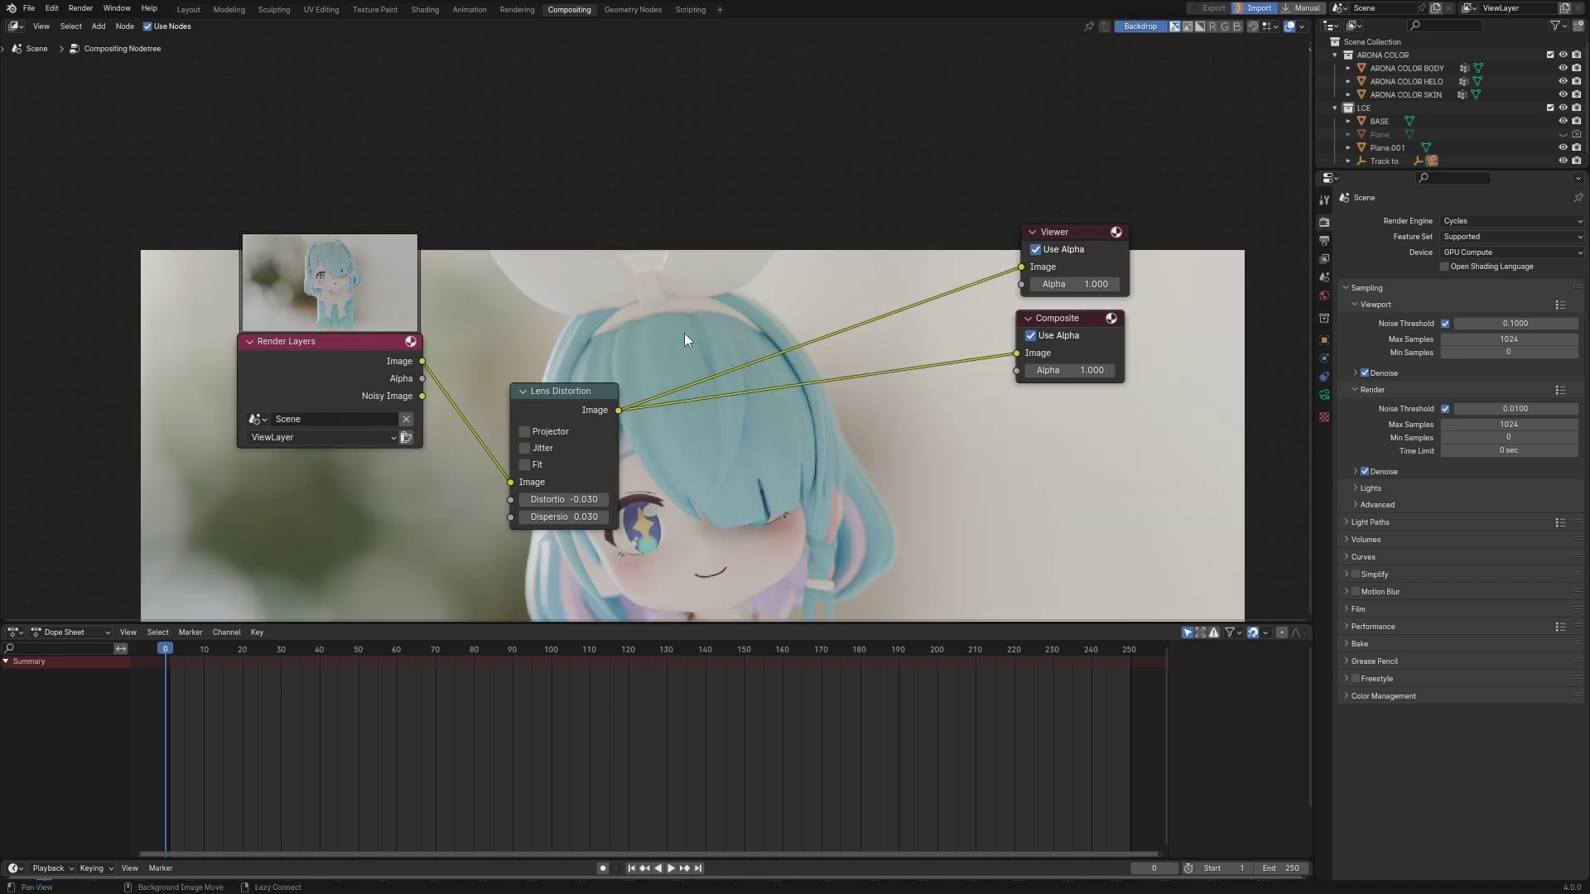
key("alt+v")
key("alt+v")
key("alt+v")
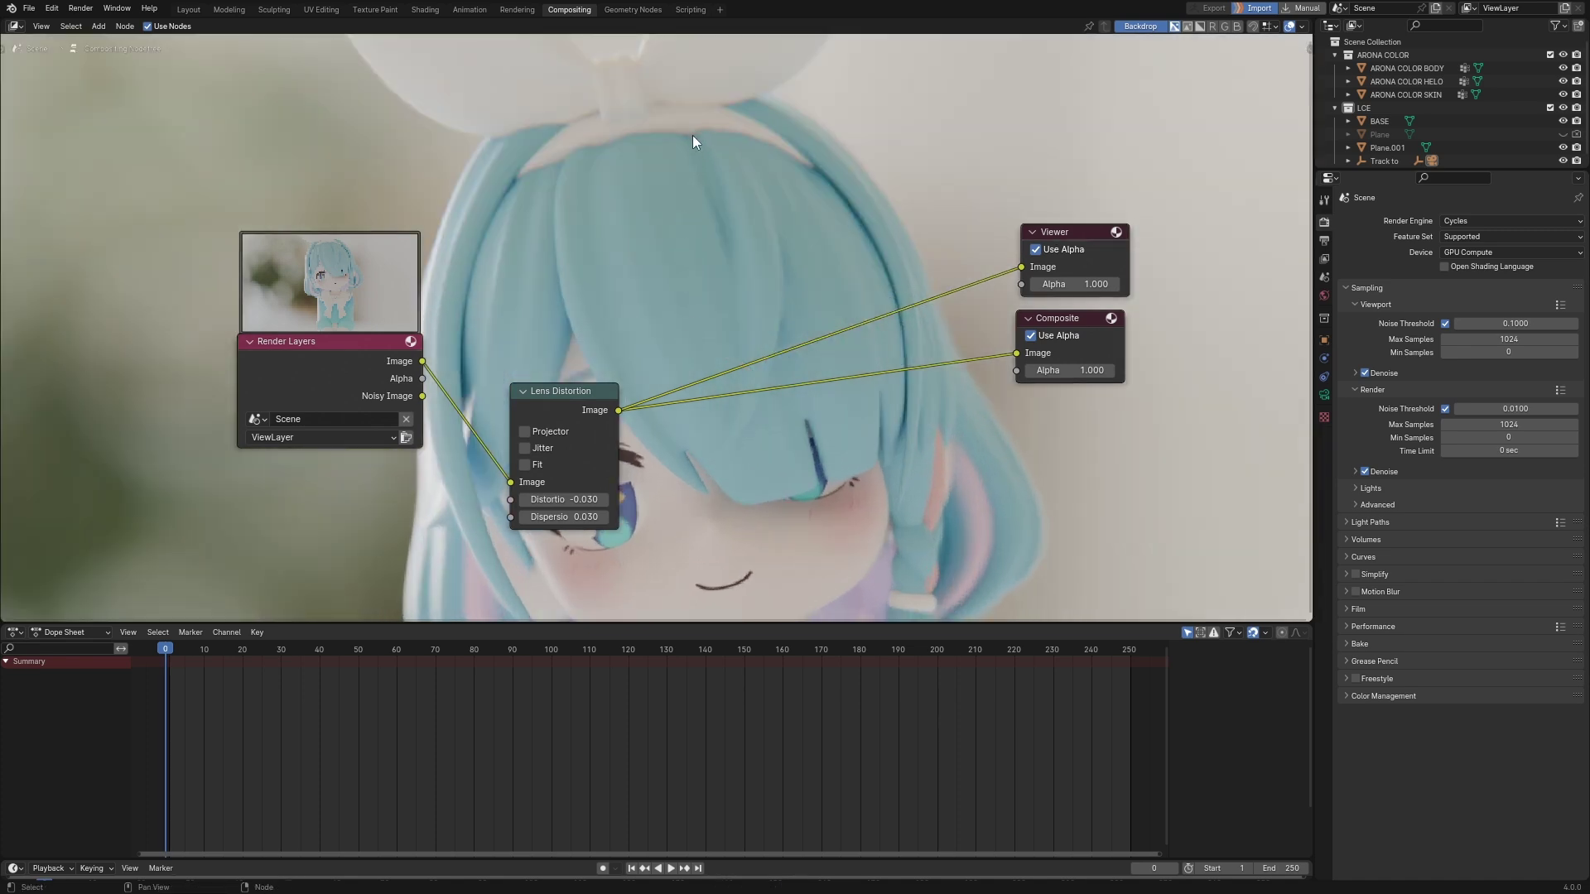
middle_click_drag(693, 136, 644, 217, "alt")
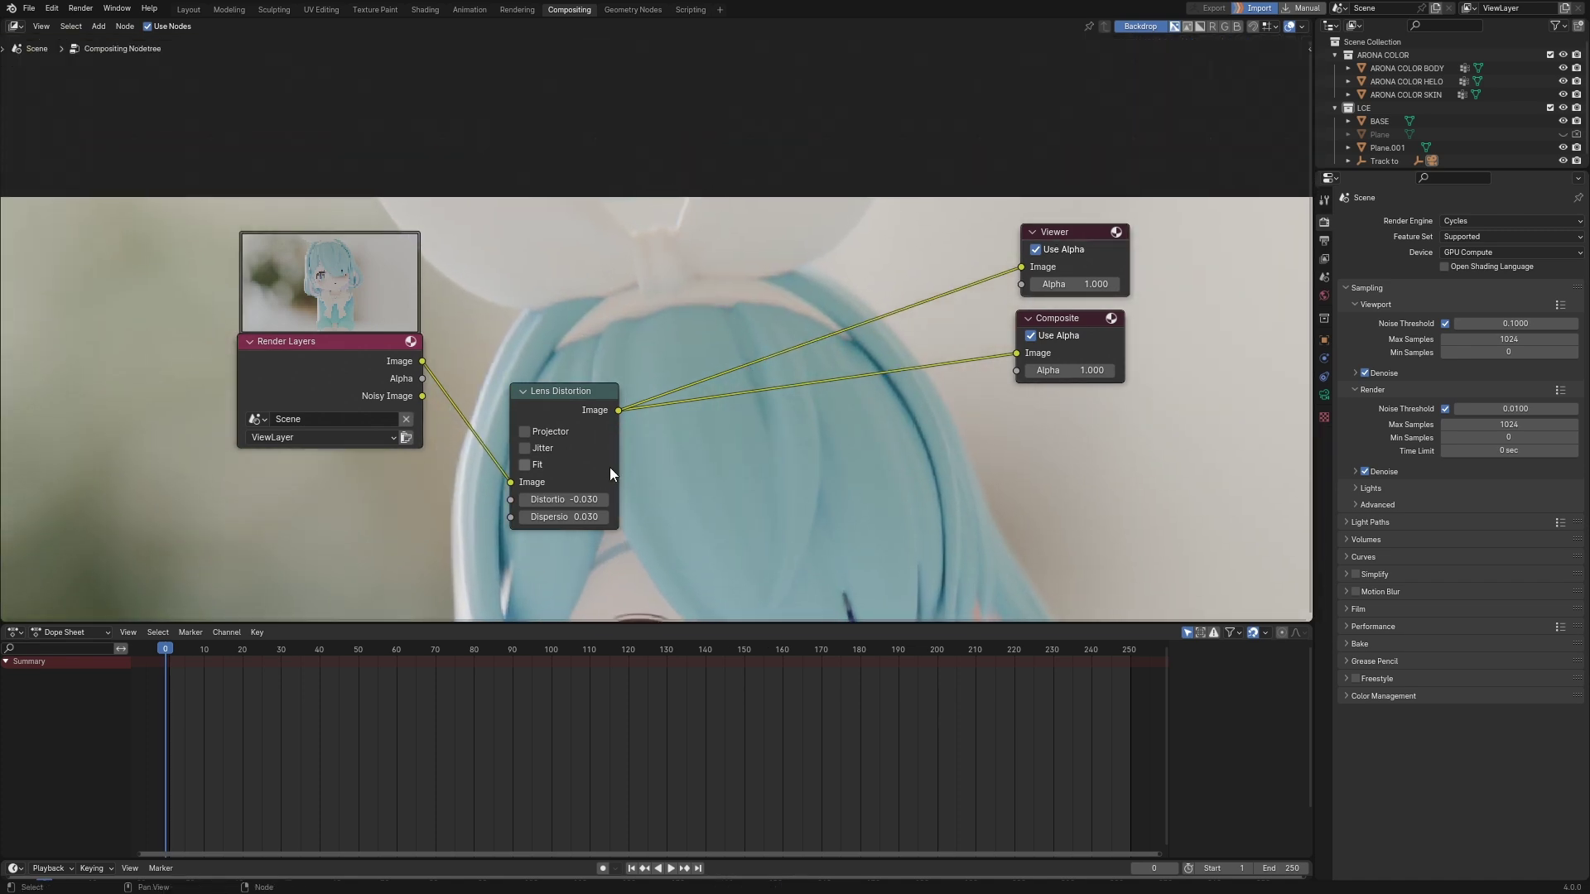
mouse_move(563, 518)
left_mouse_down()
mouse_move(630, 517)
mouse_move(574, 518)
left_mouse_up()
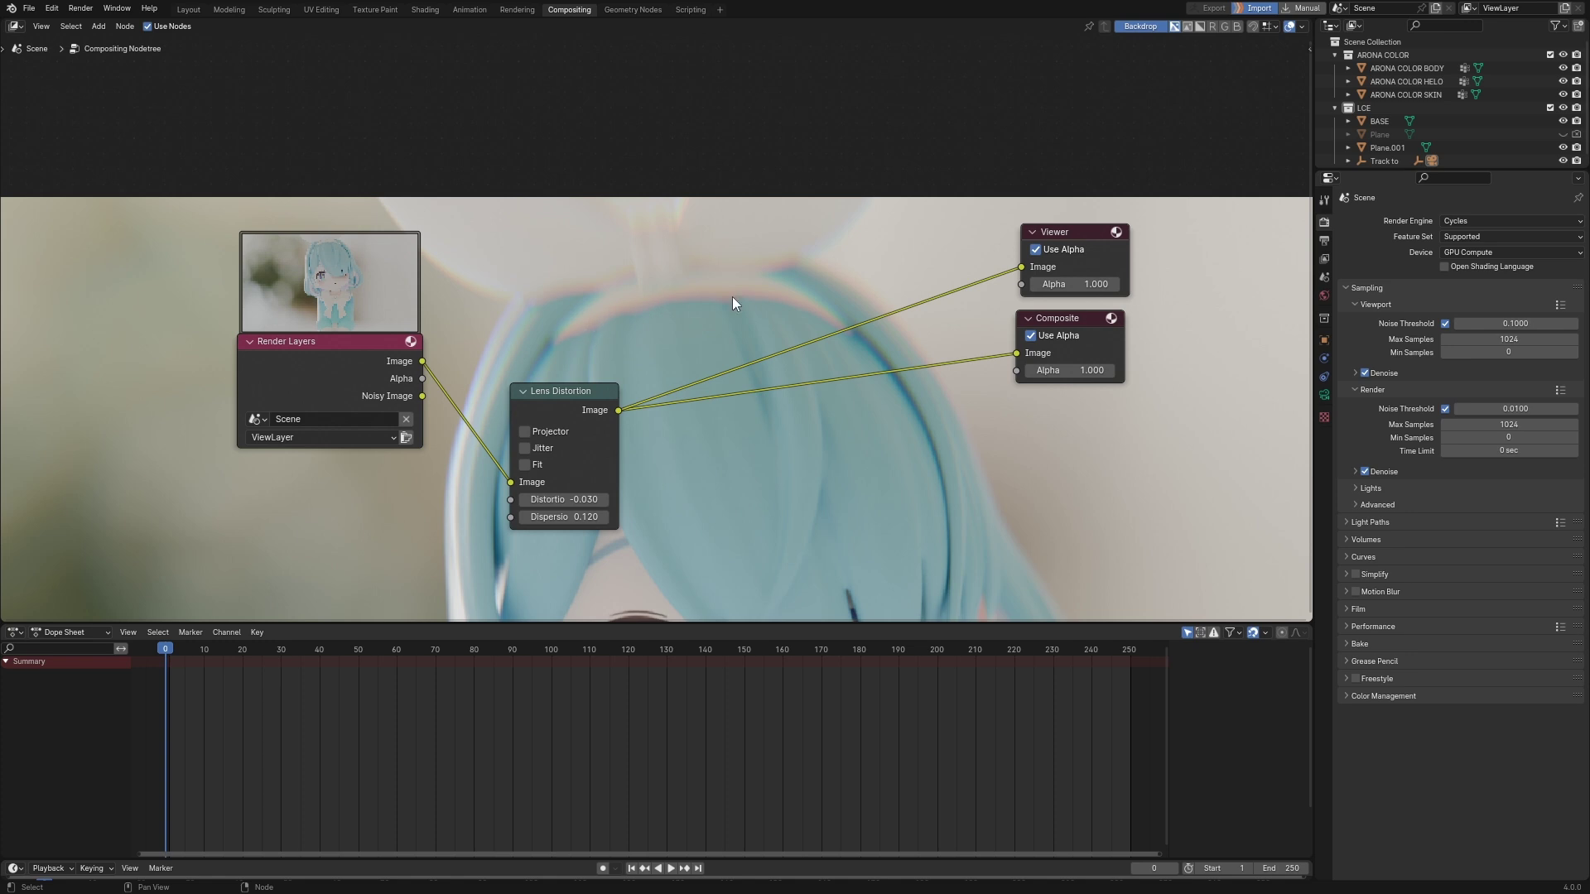
key("v")
mouse_move(735, 328)
middle_mouse_down("alt")
mouse_move(782, 374)
mouse_move(768, 511)
mouse_move(773, 251)
mouse_move(757, 333)
mouse_move(773, 389)
middle_mouse_up("alt")
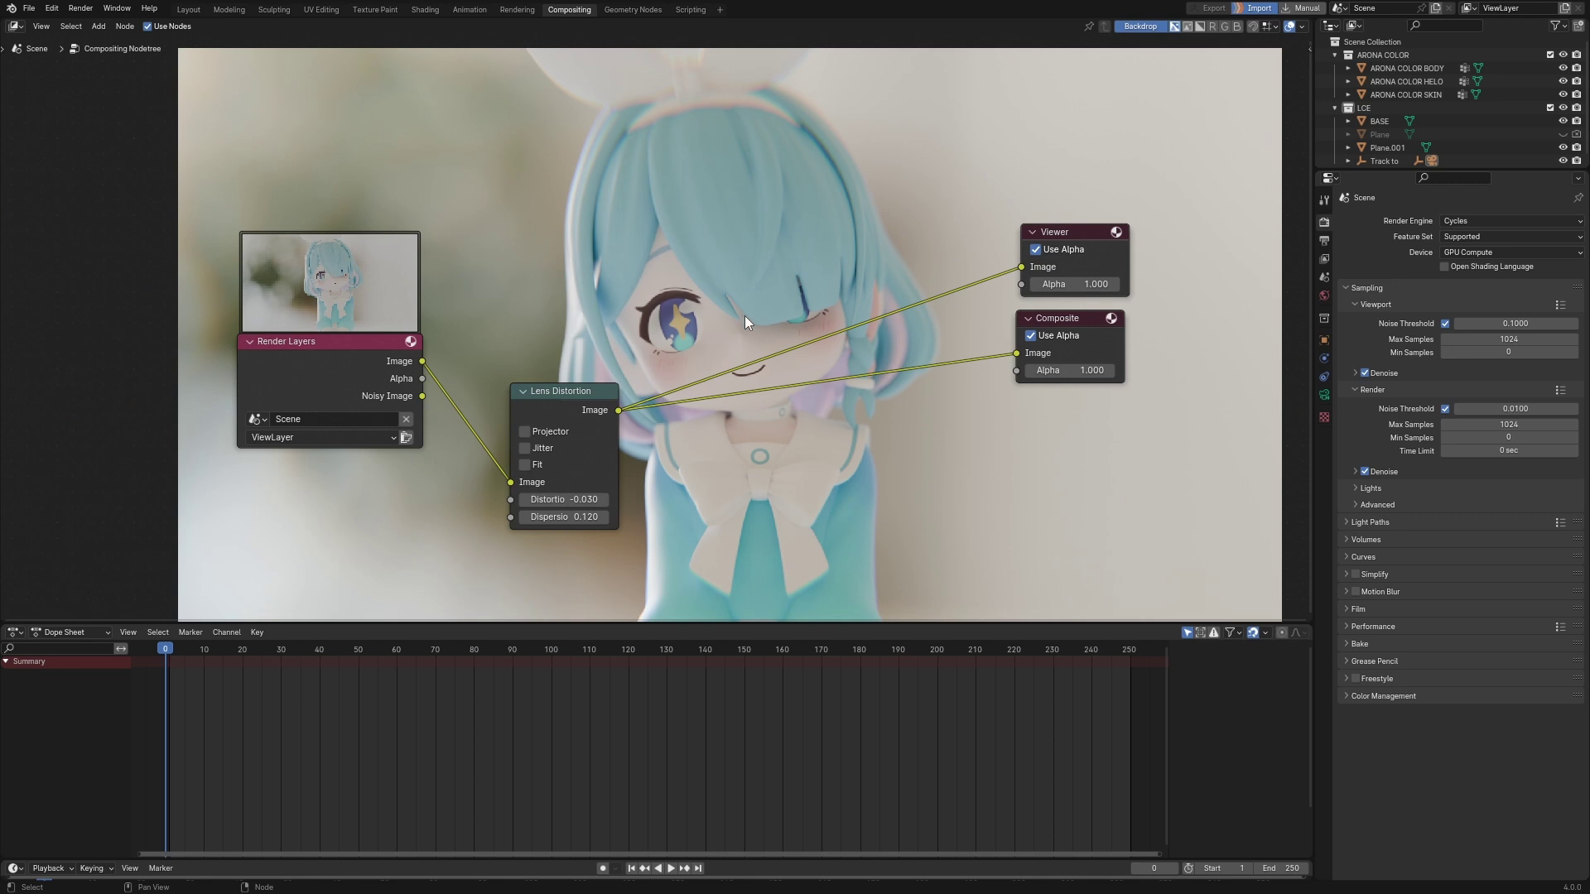
key("v")
left_click_drag(563, 391, 524, 385)
Insert a Color Balance node between Lens Distortion and the outputs.
key("shift+a")
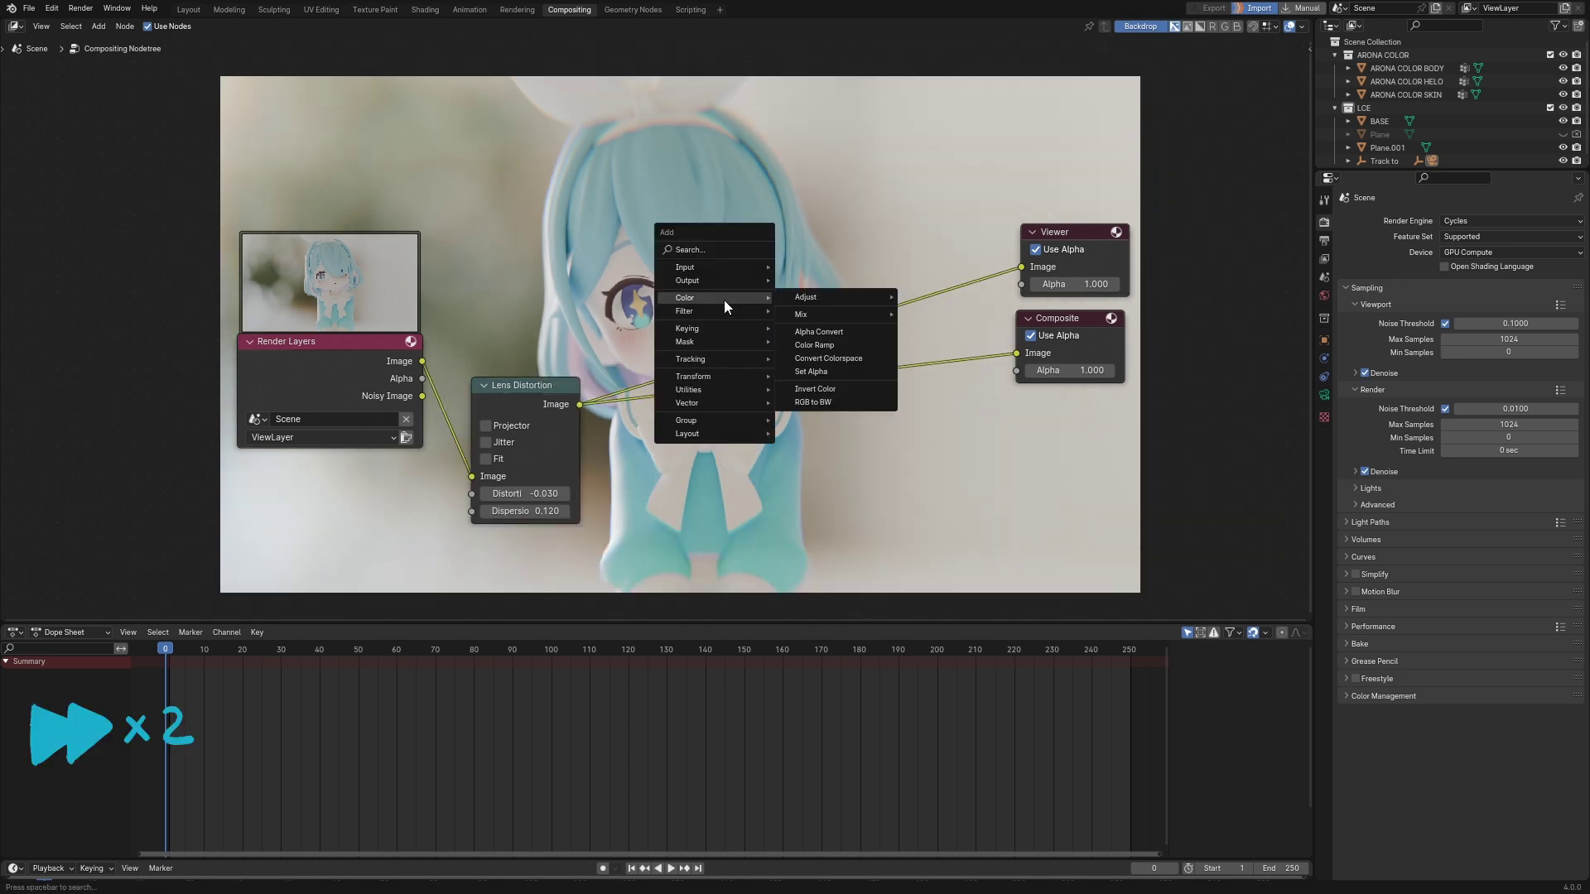
left_click(960, 315)
left_click(646, 351)
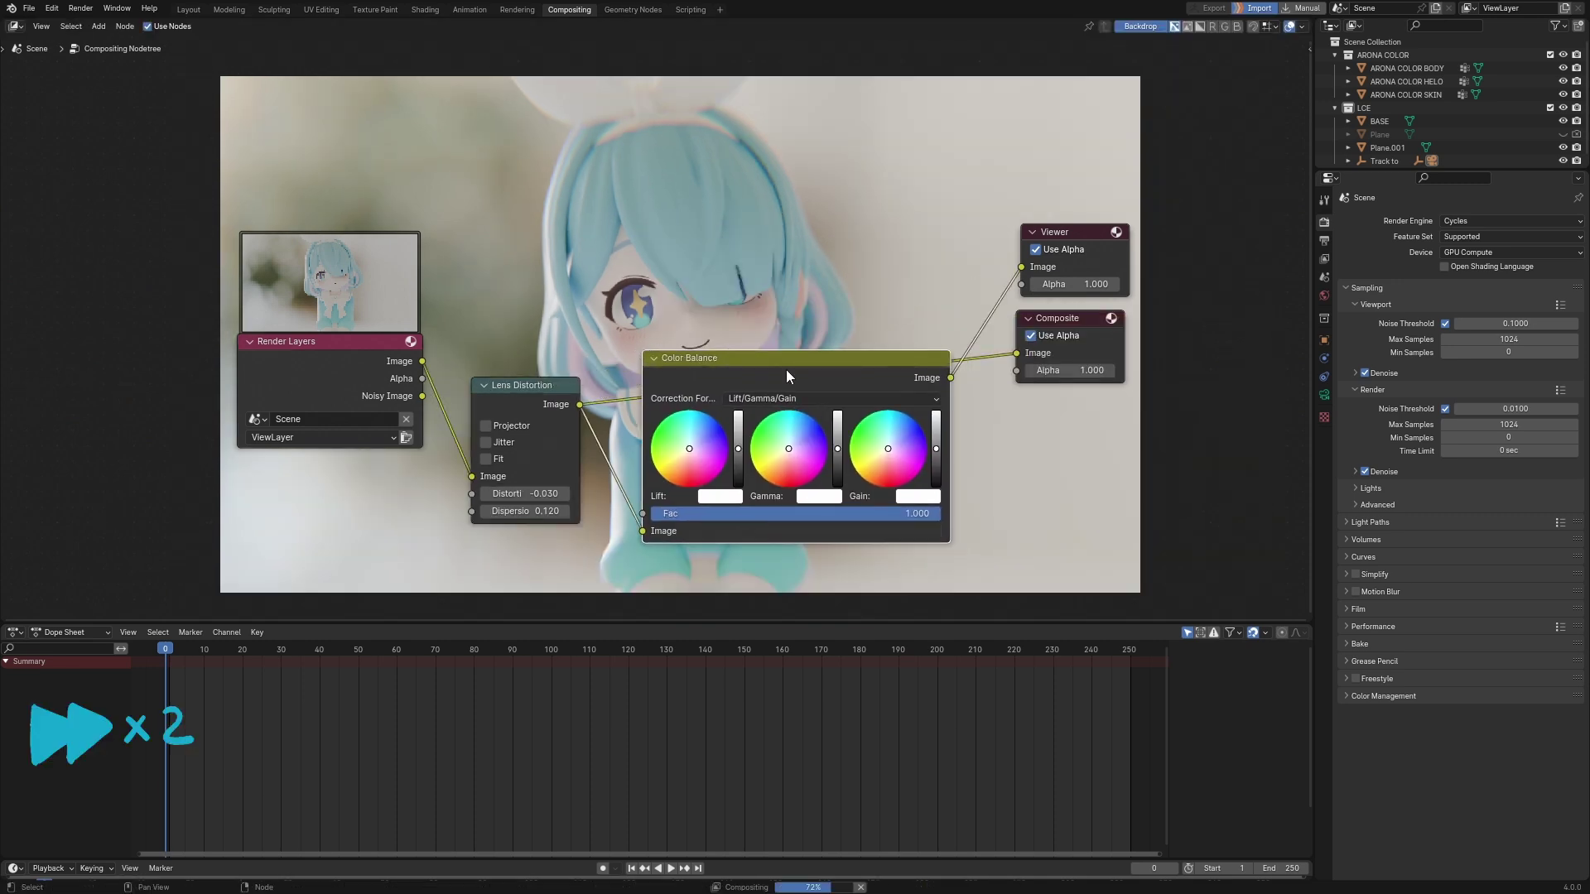
left_click_drag(734, 359, 880, 337)
left_click(880, 338)
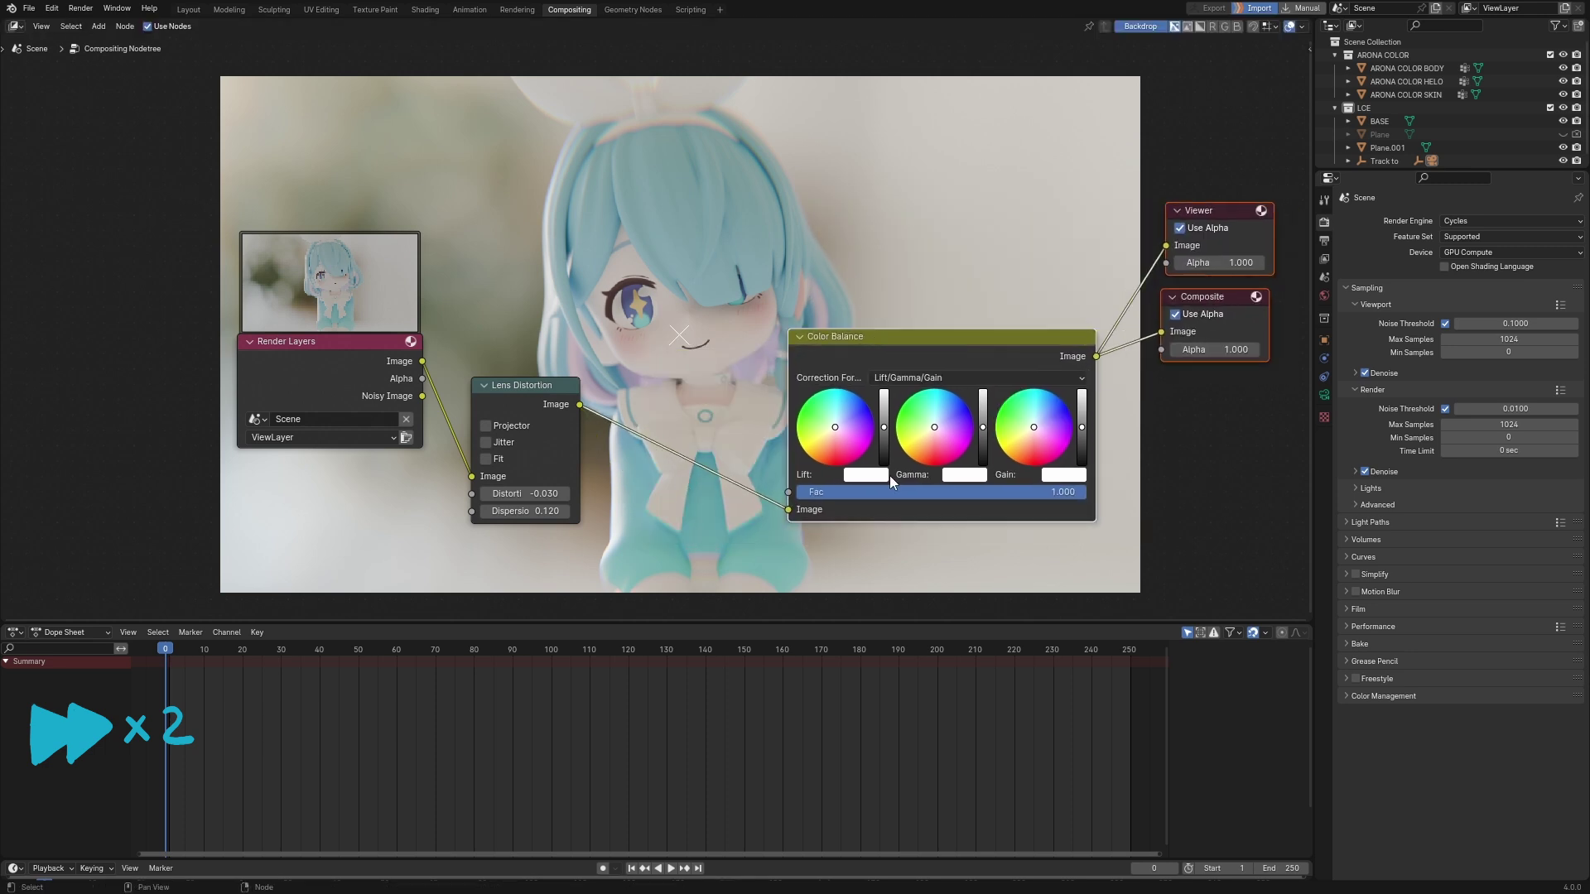
Warm the image by shifting Color Balance lift to cream, plus slight gamma and gain tweaks.
left_click(1041, 420)
left_click(936, 420)
left_click(825, 437)
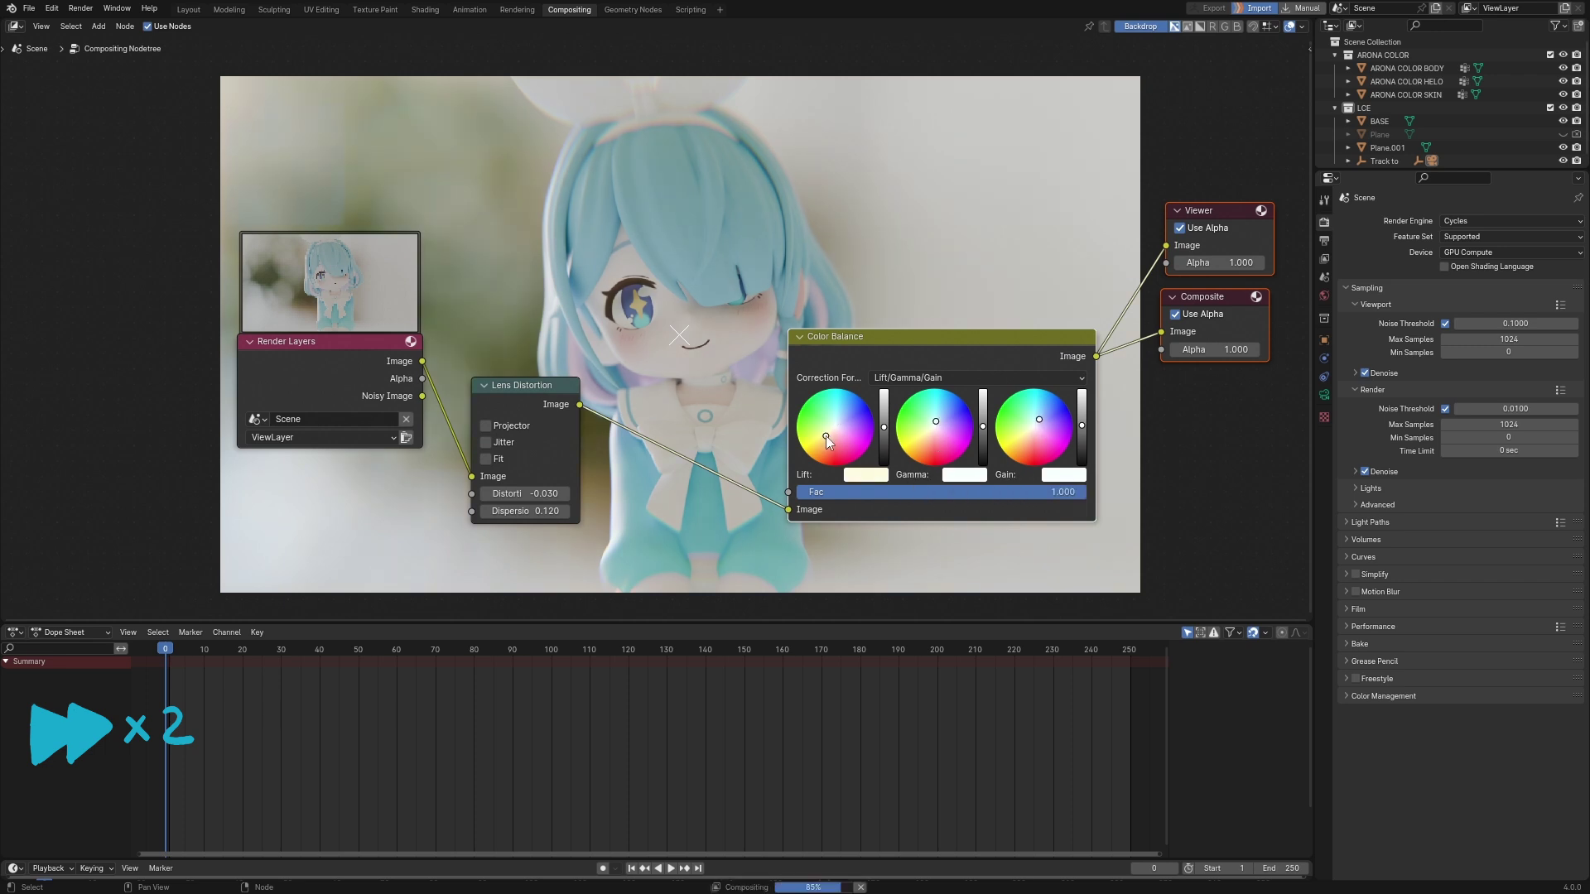
left_click(932, 438)
left_click(1023, 433)
key("ctrl+z")
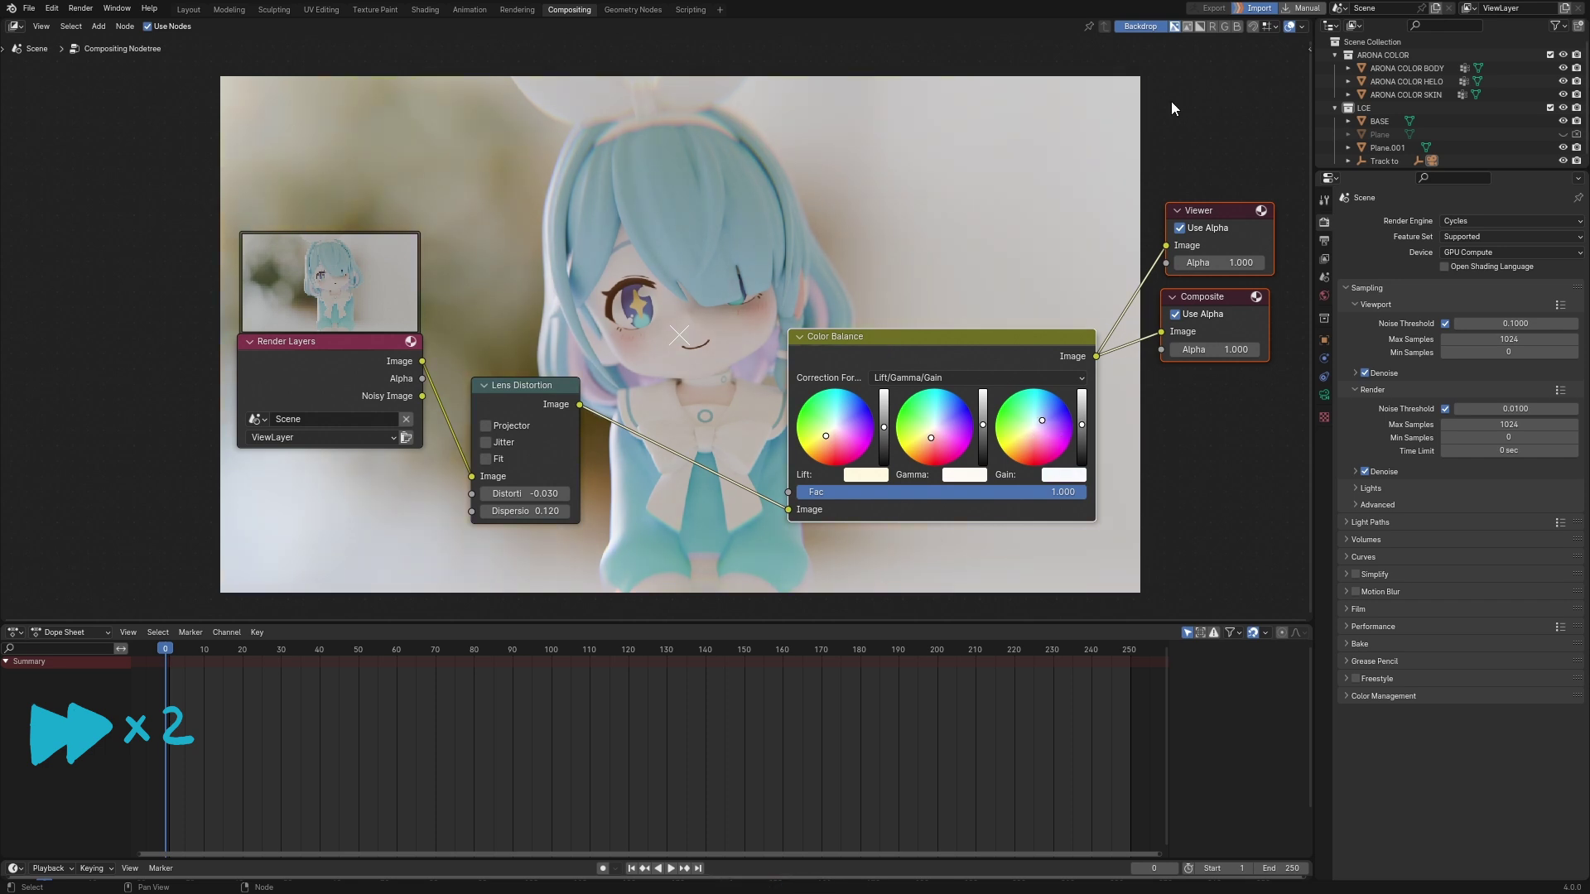
left_click(189, 9)
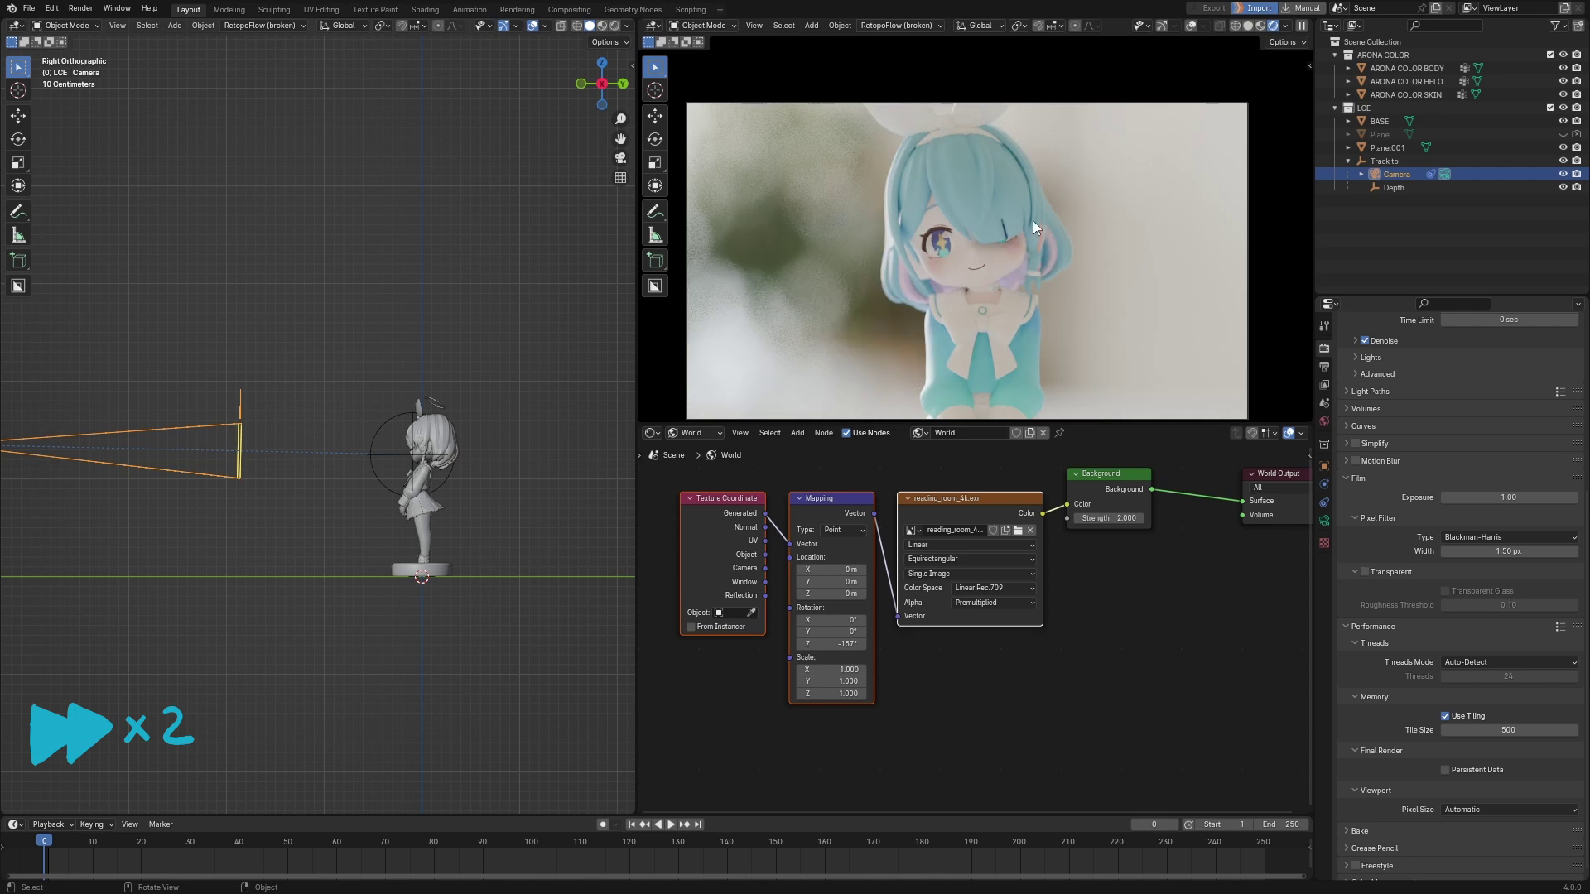
Set the viewport shading's Compositor option to Camera for a live graded preview.
left_click(1285, 28)
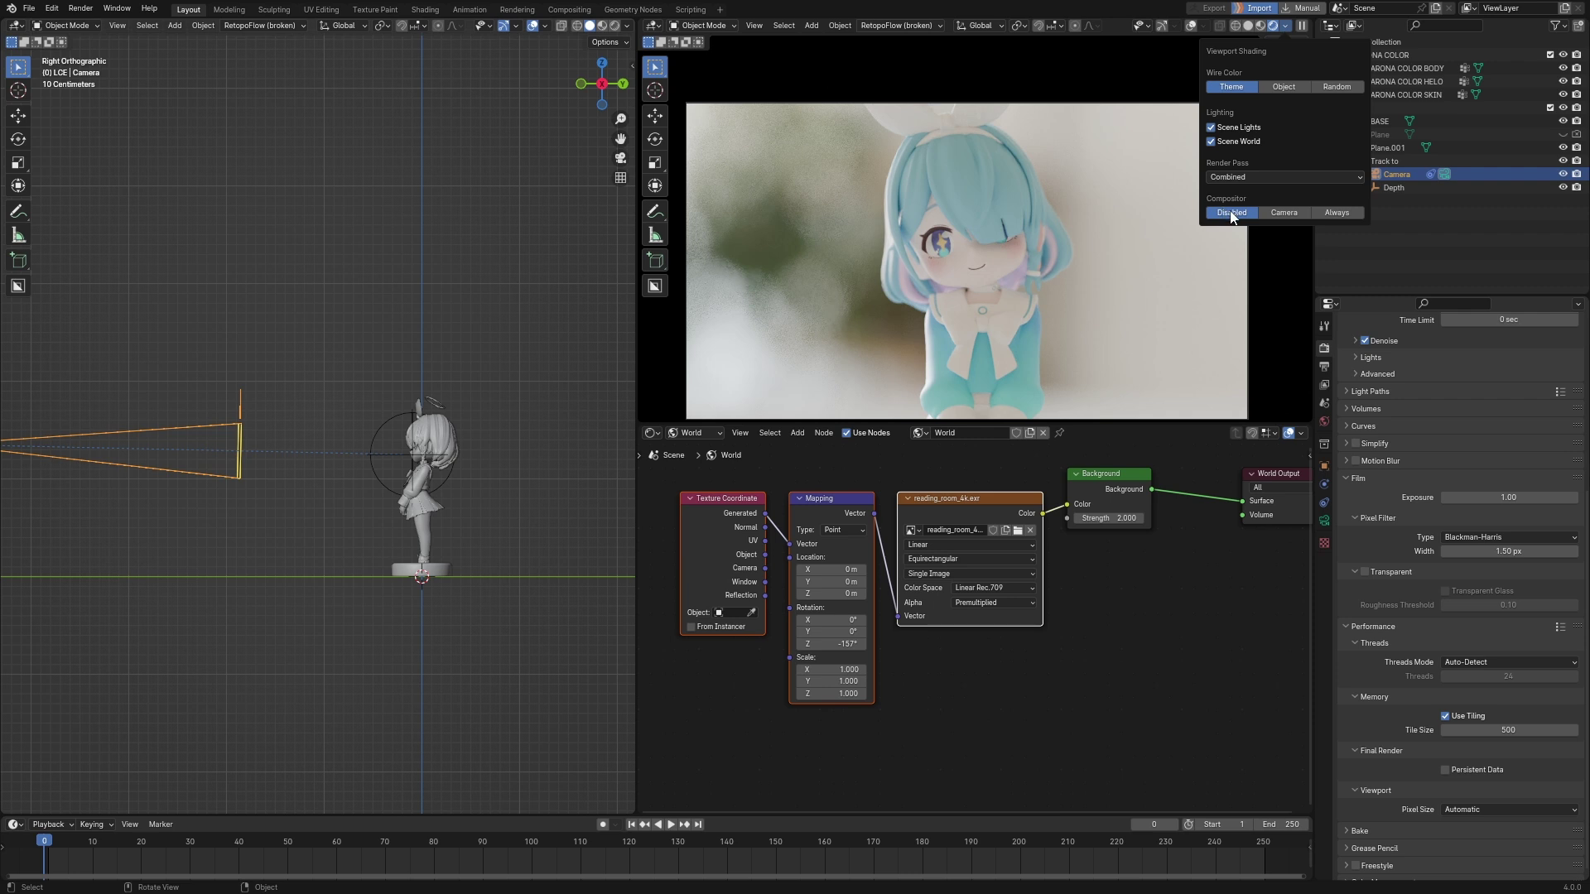
mouse_move(1231, 212)
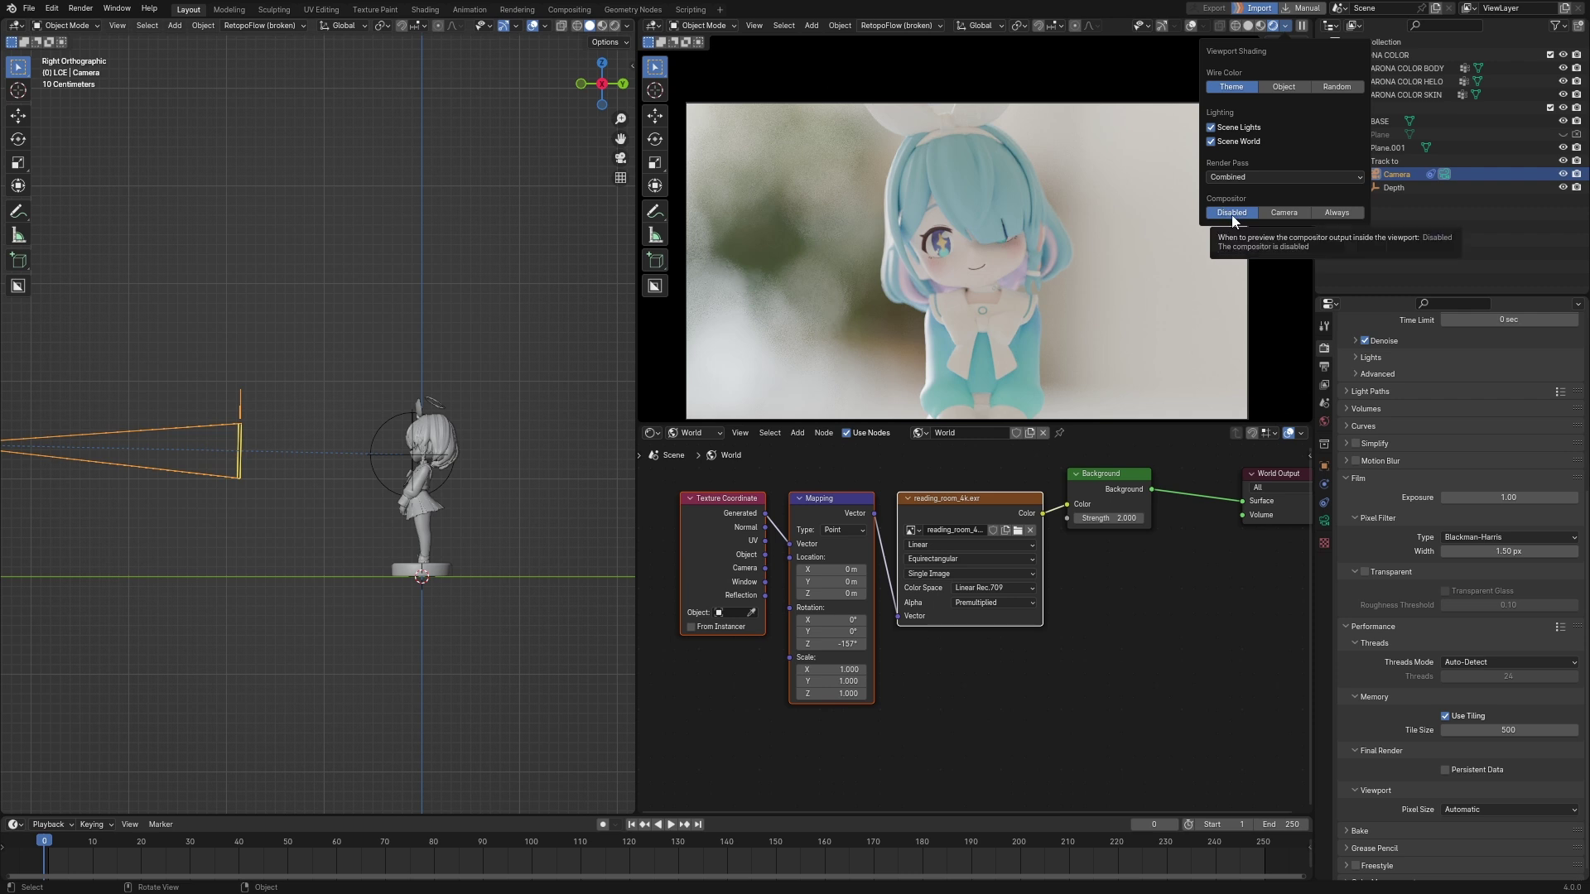
left_click(1285, 214)
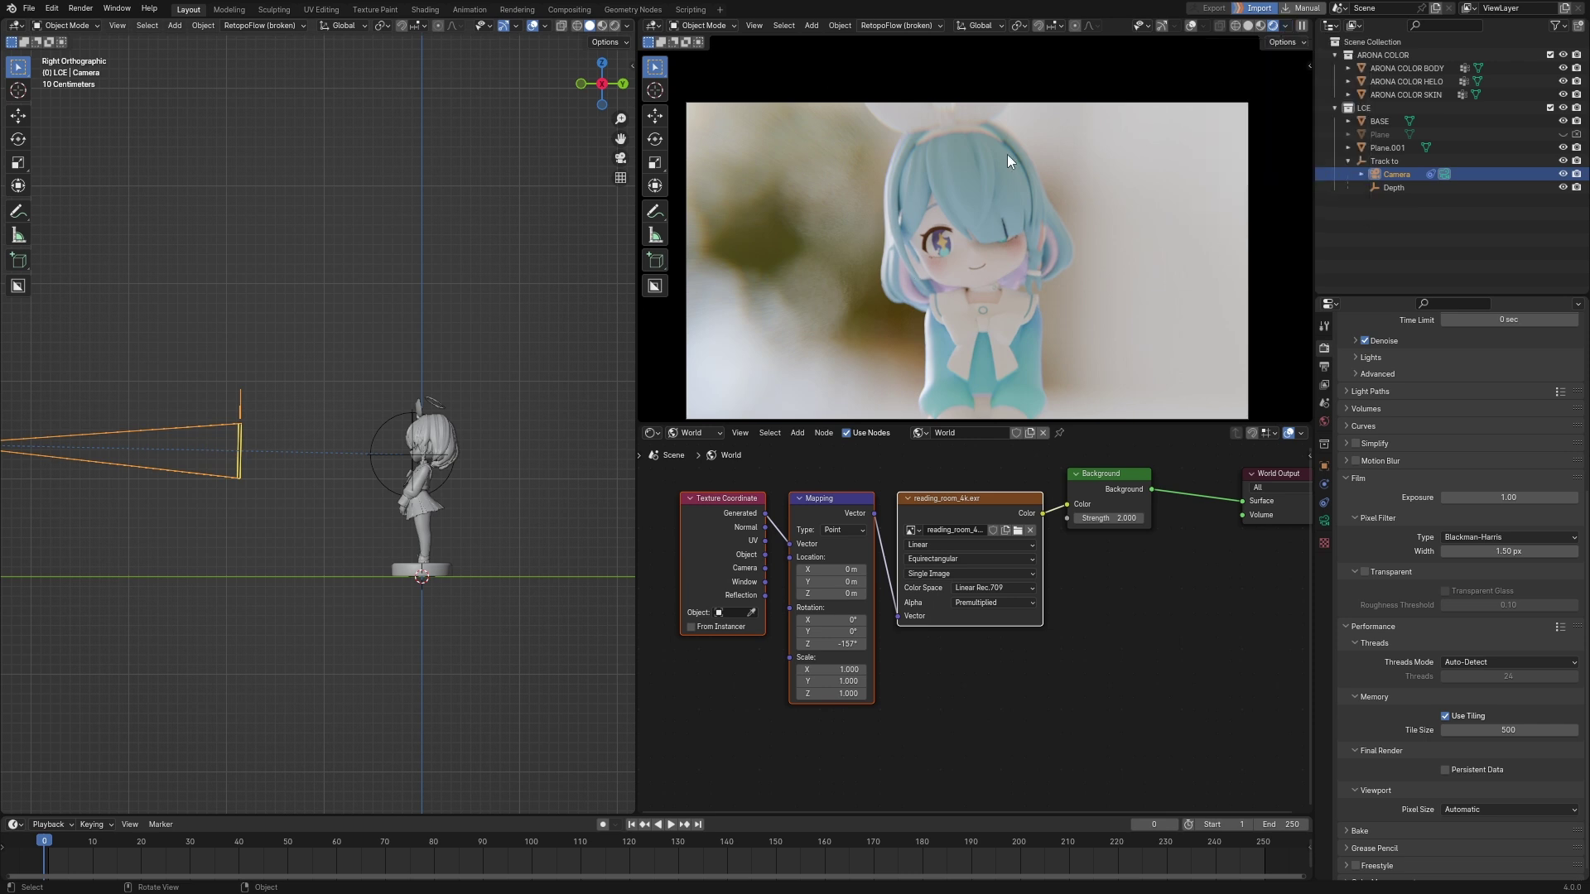
scroll(1022, 327, "down", 2, "shift")
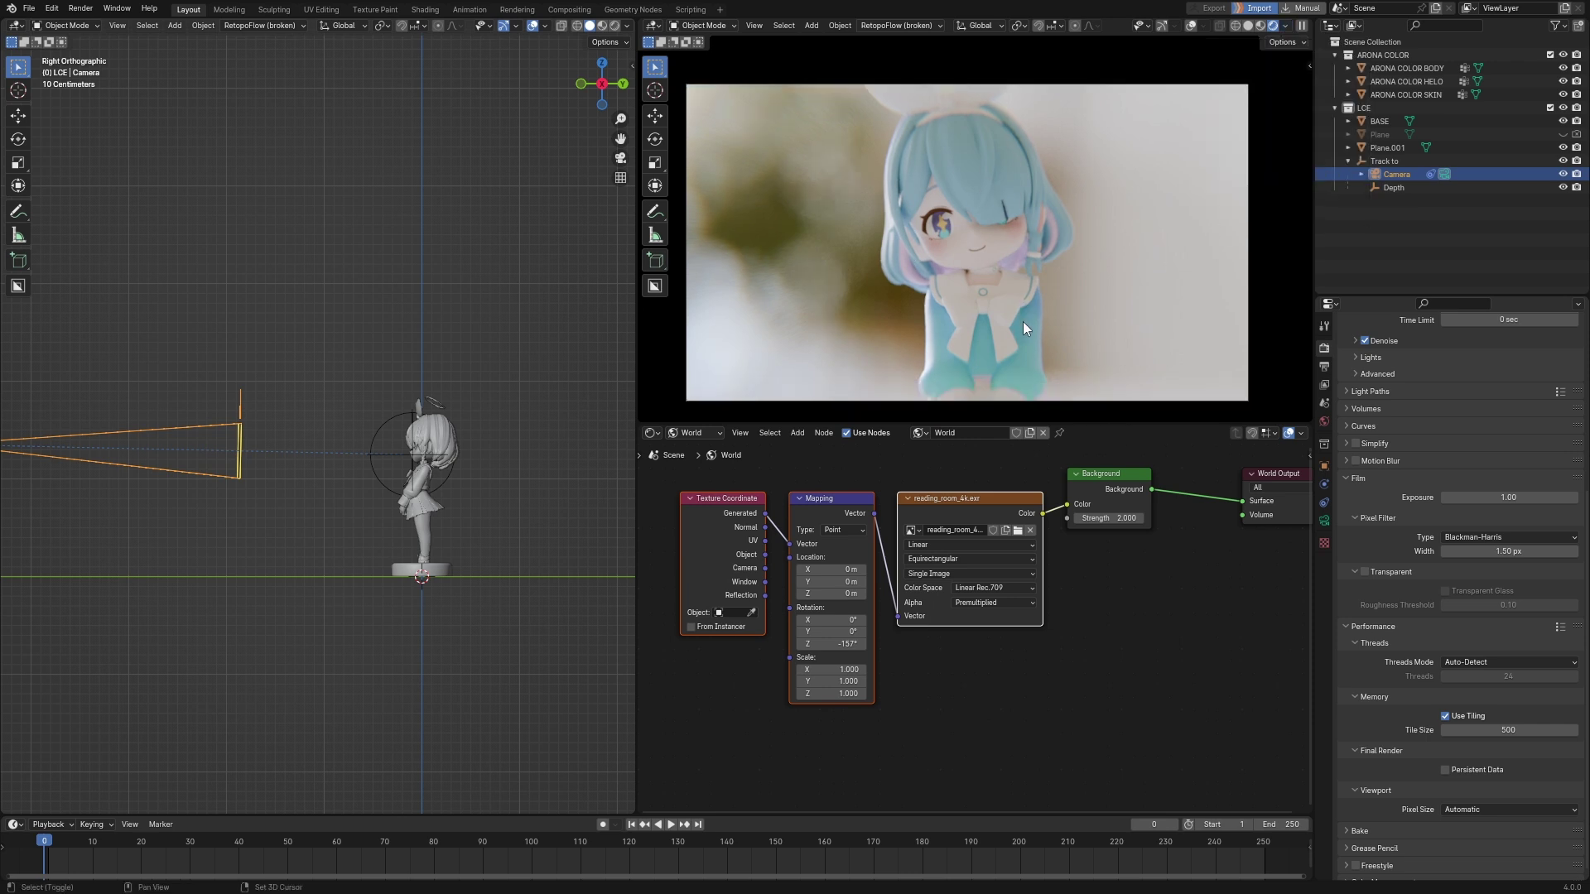
left_click(1285, 24)
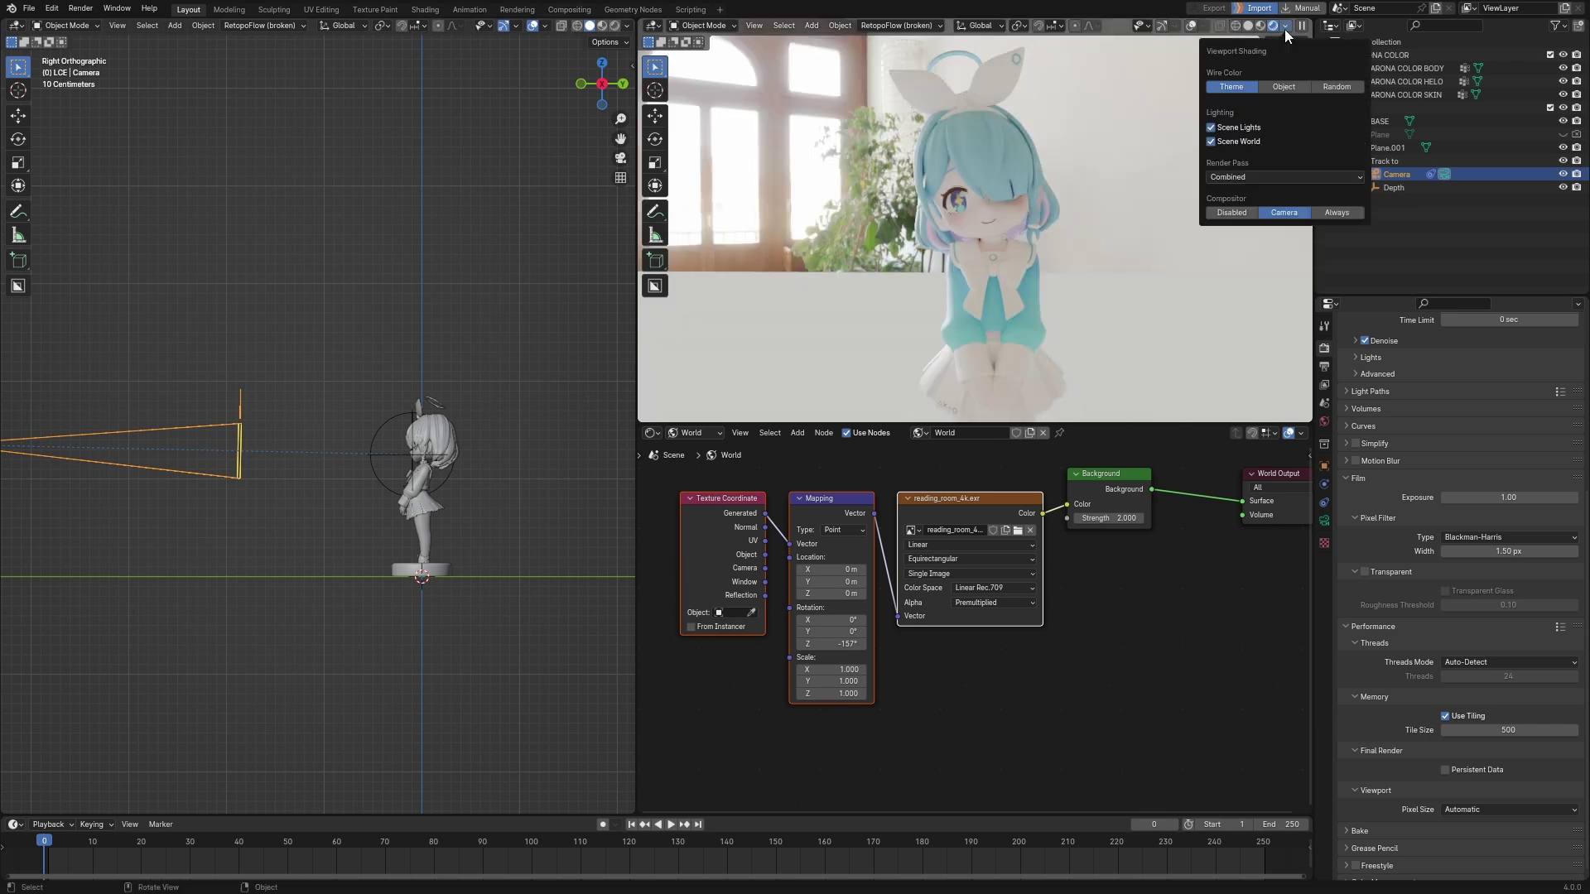
left_click(1345, 215)
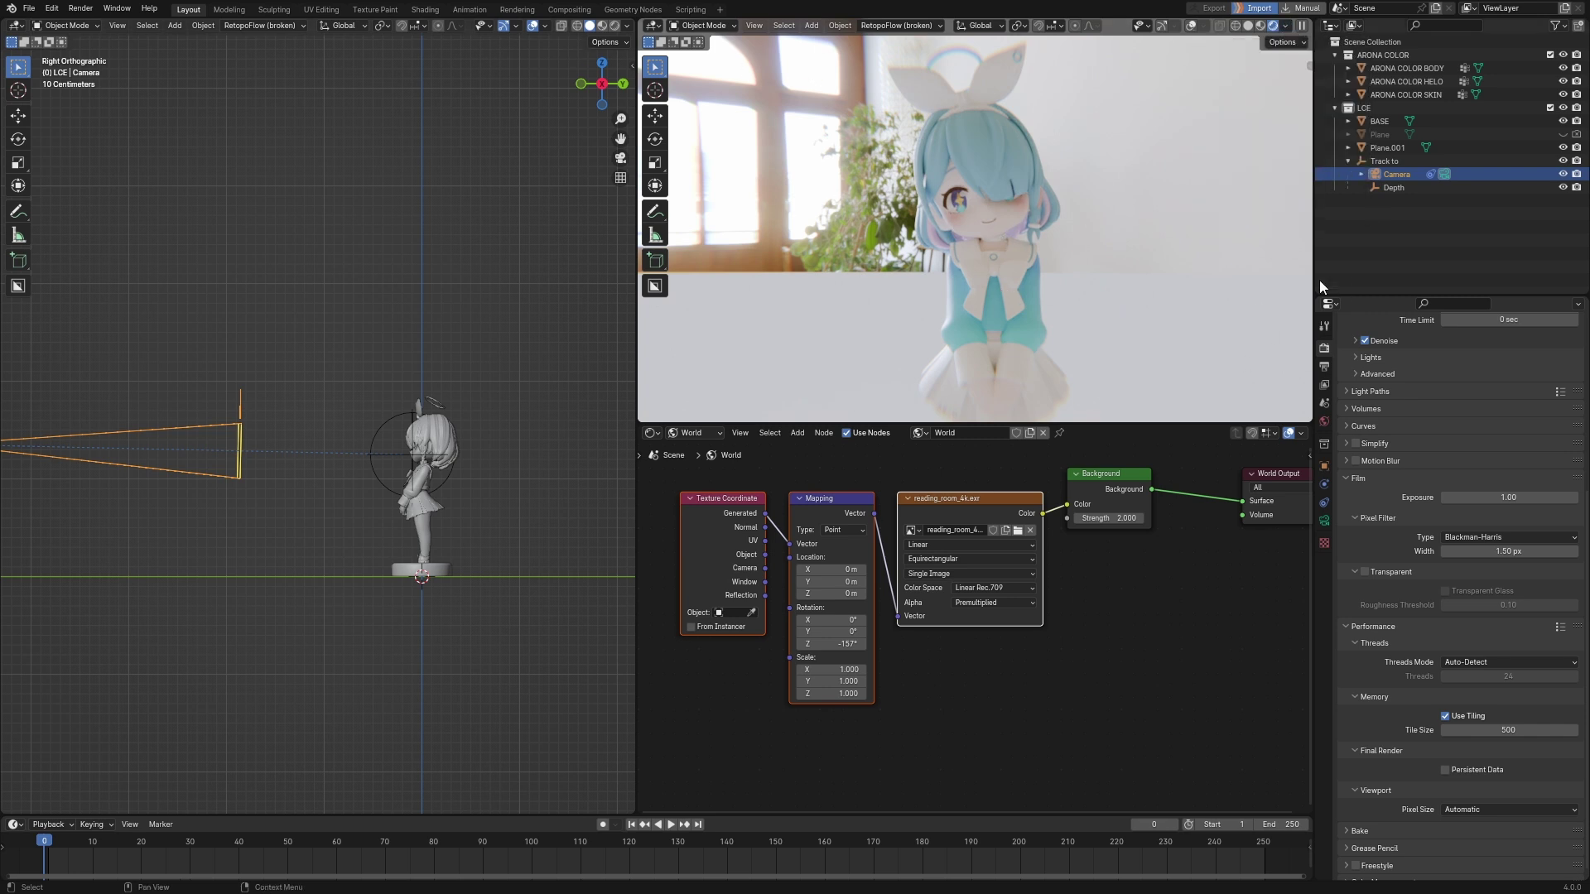
left_click(1286, 25)
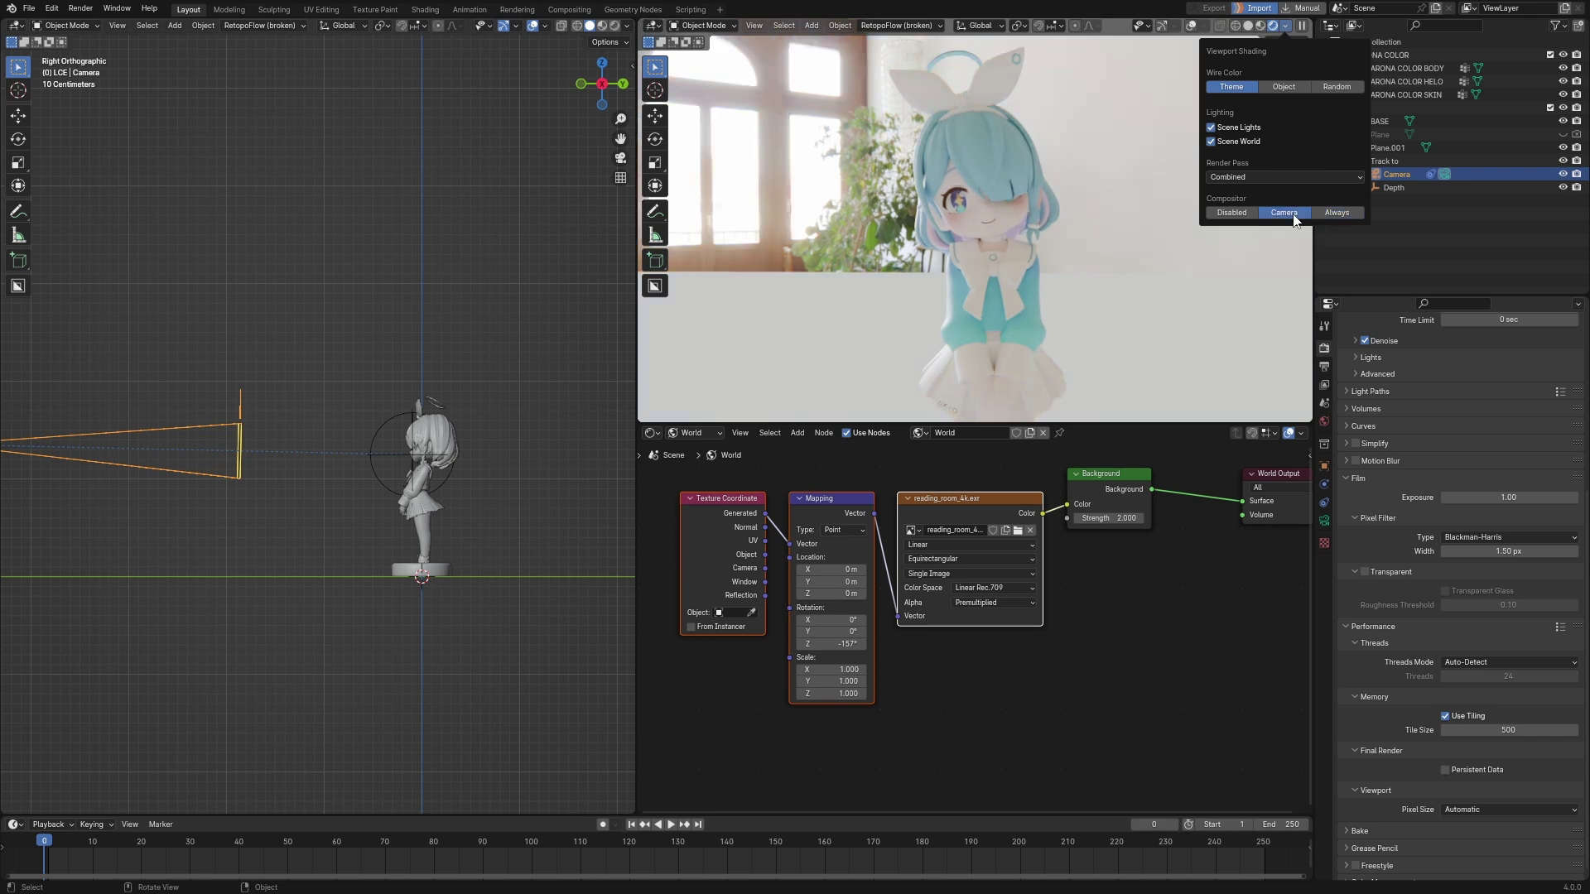
Return to camera view and reset the Color Balance lift and gamma to neutral.
key("KP_0")
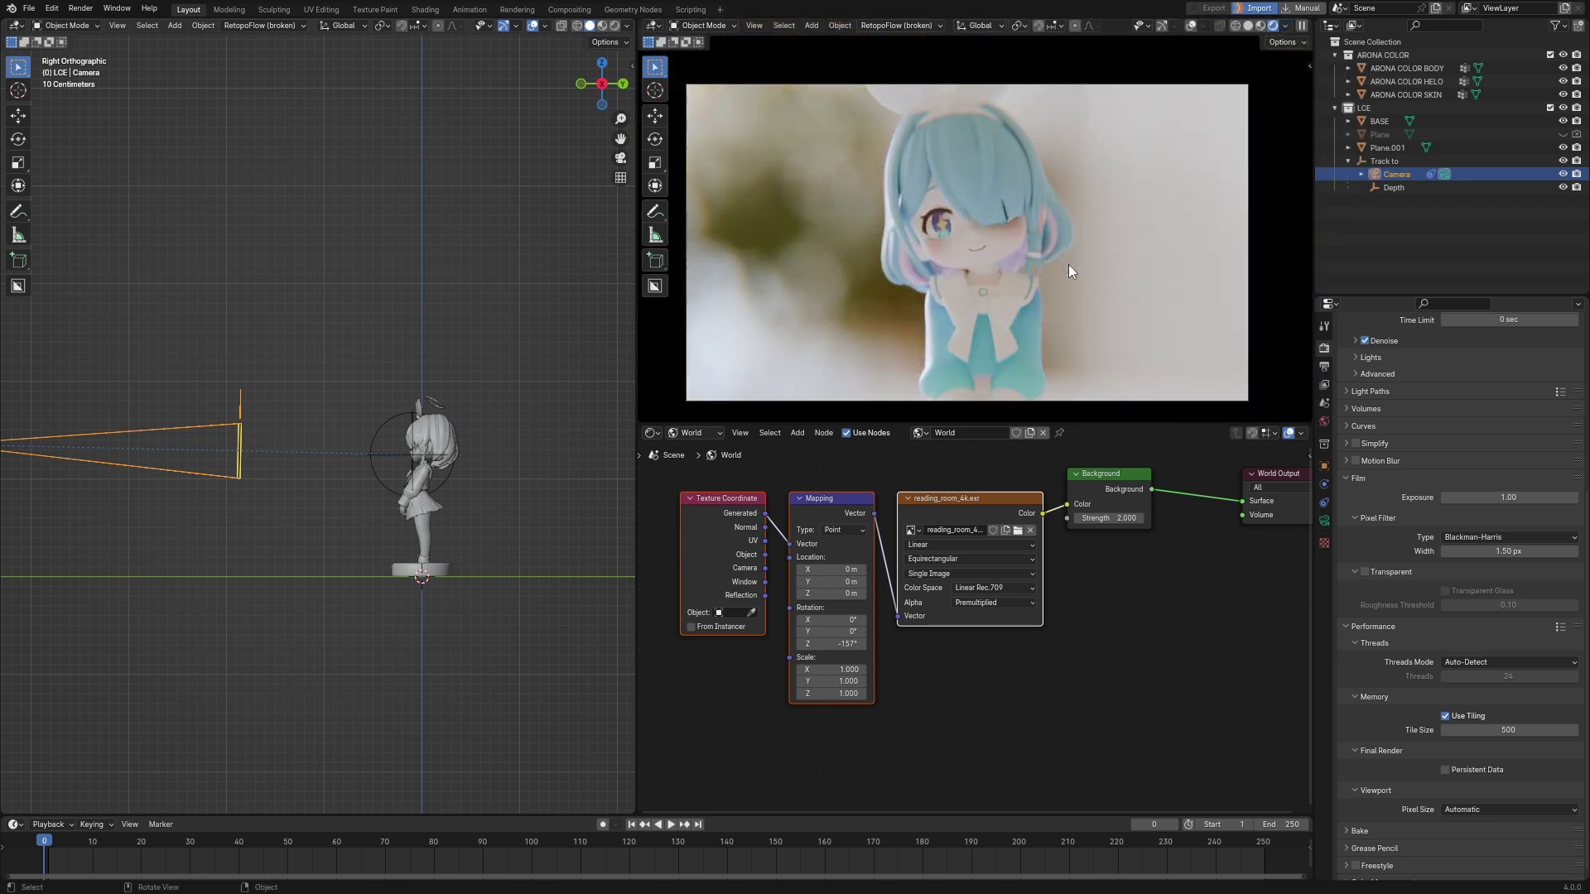
left_click(569, 9)
key("BackSpace")
key("BackSpace")
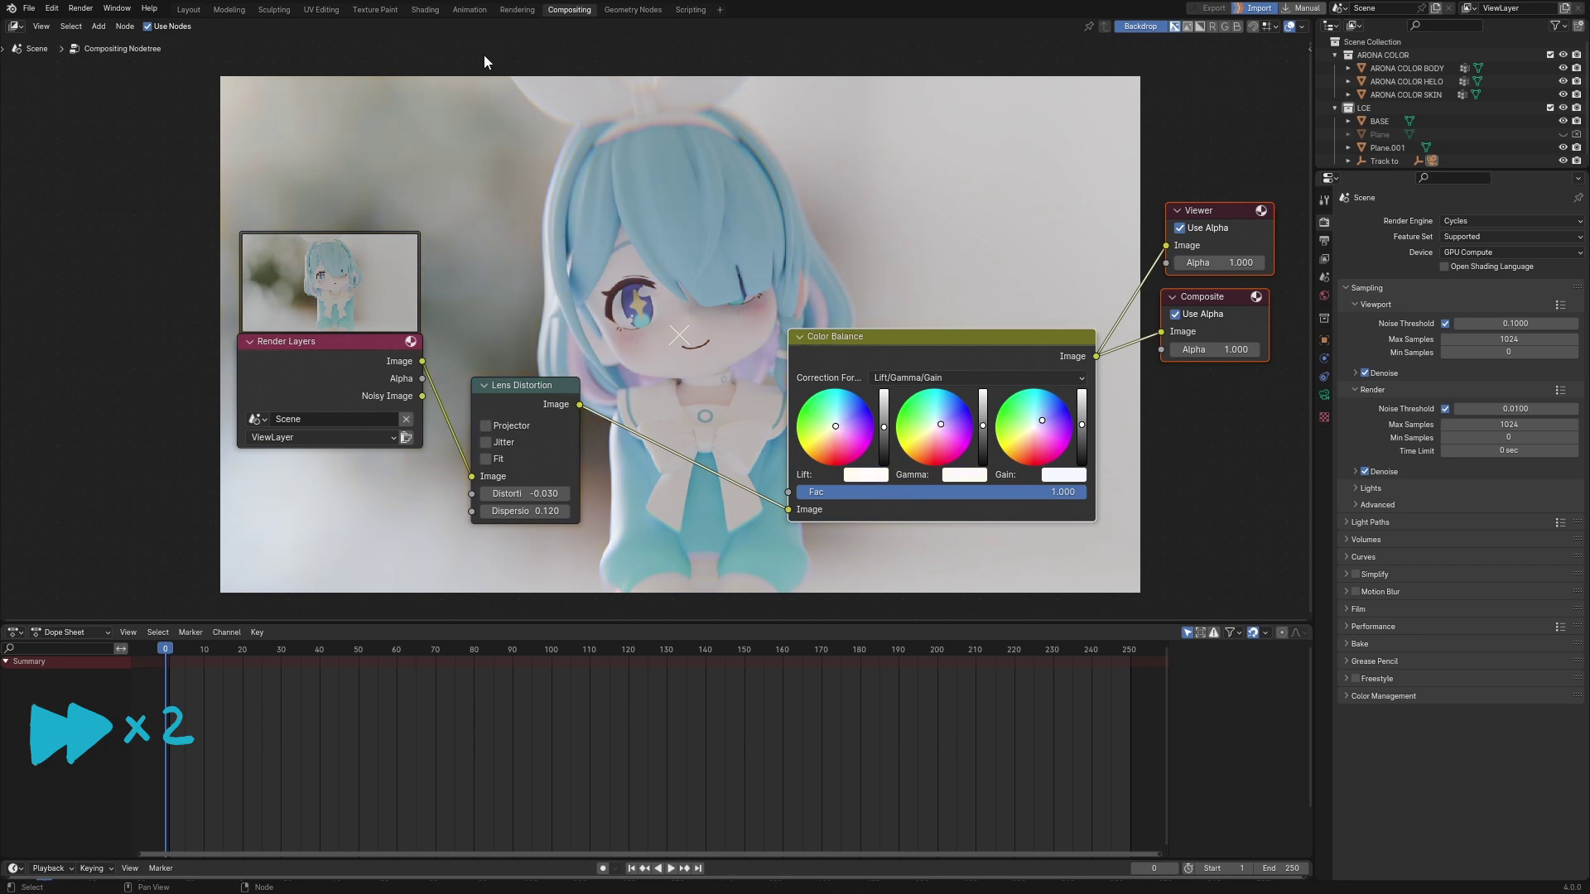
Give the Color Balance gamma and lift slight tints, then view the Layout.
left_click(937, 419)
left_click_drag(824, 428, 829, 426)
left_click(189, 9)
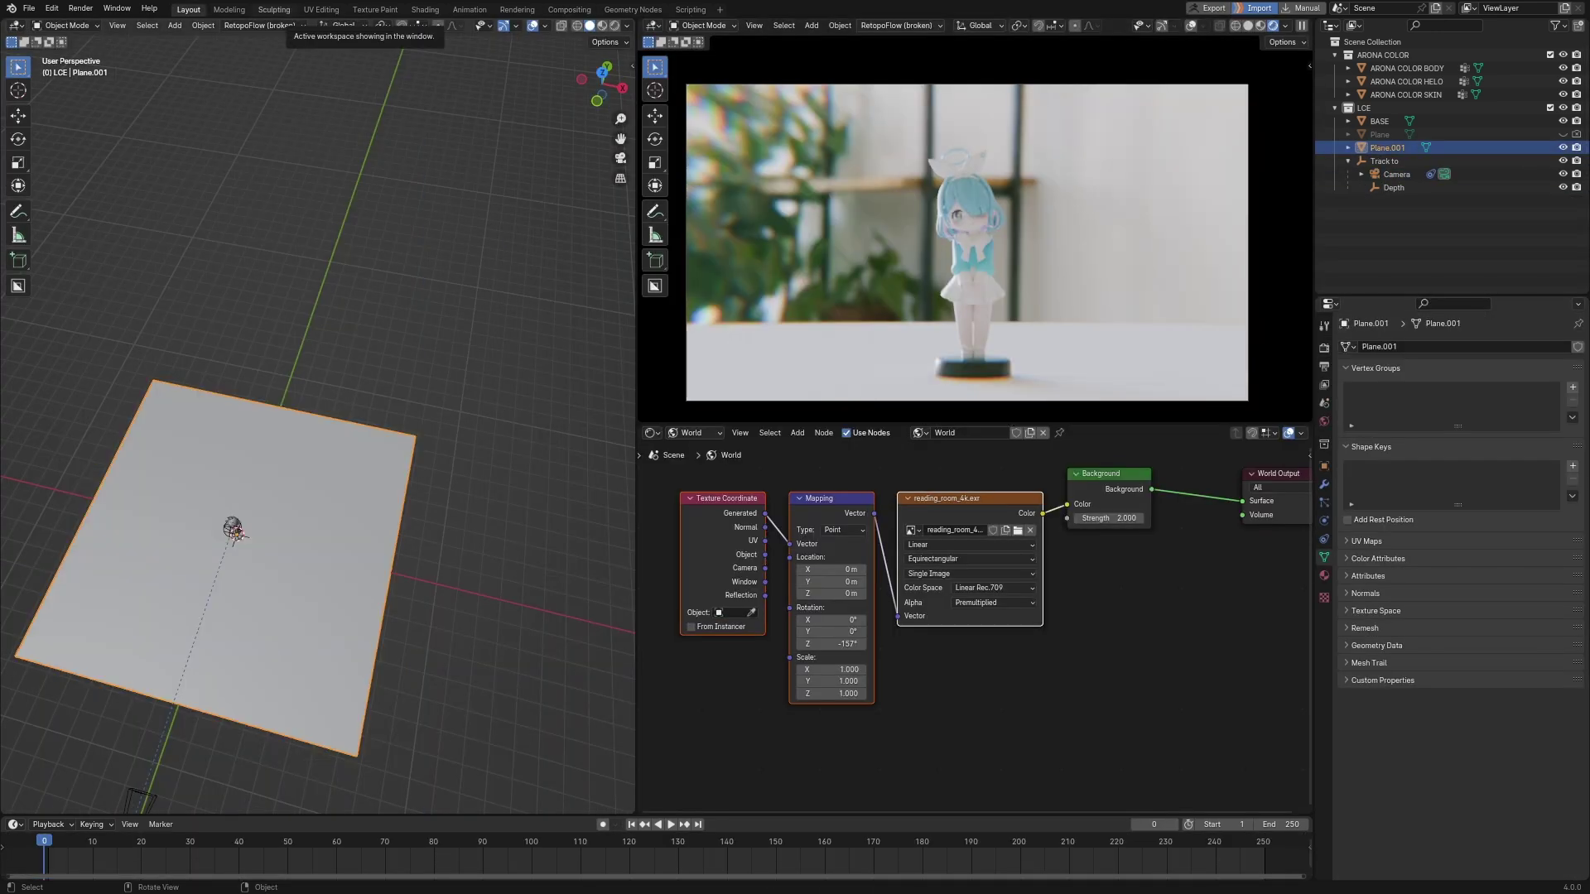
left_click(202, 223)
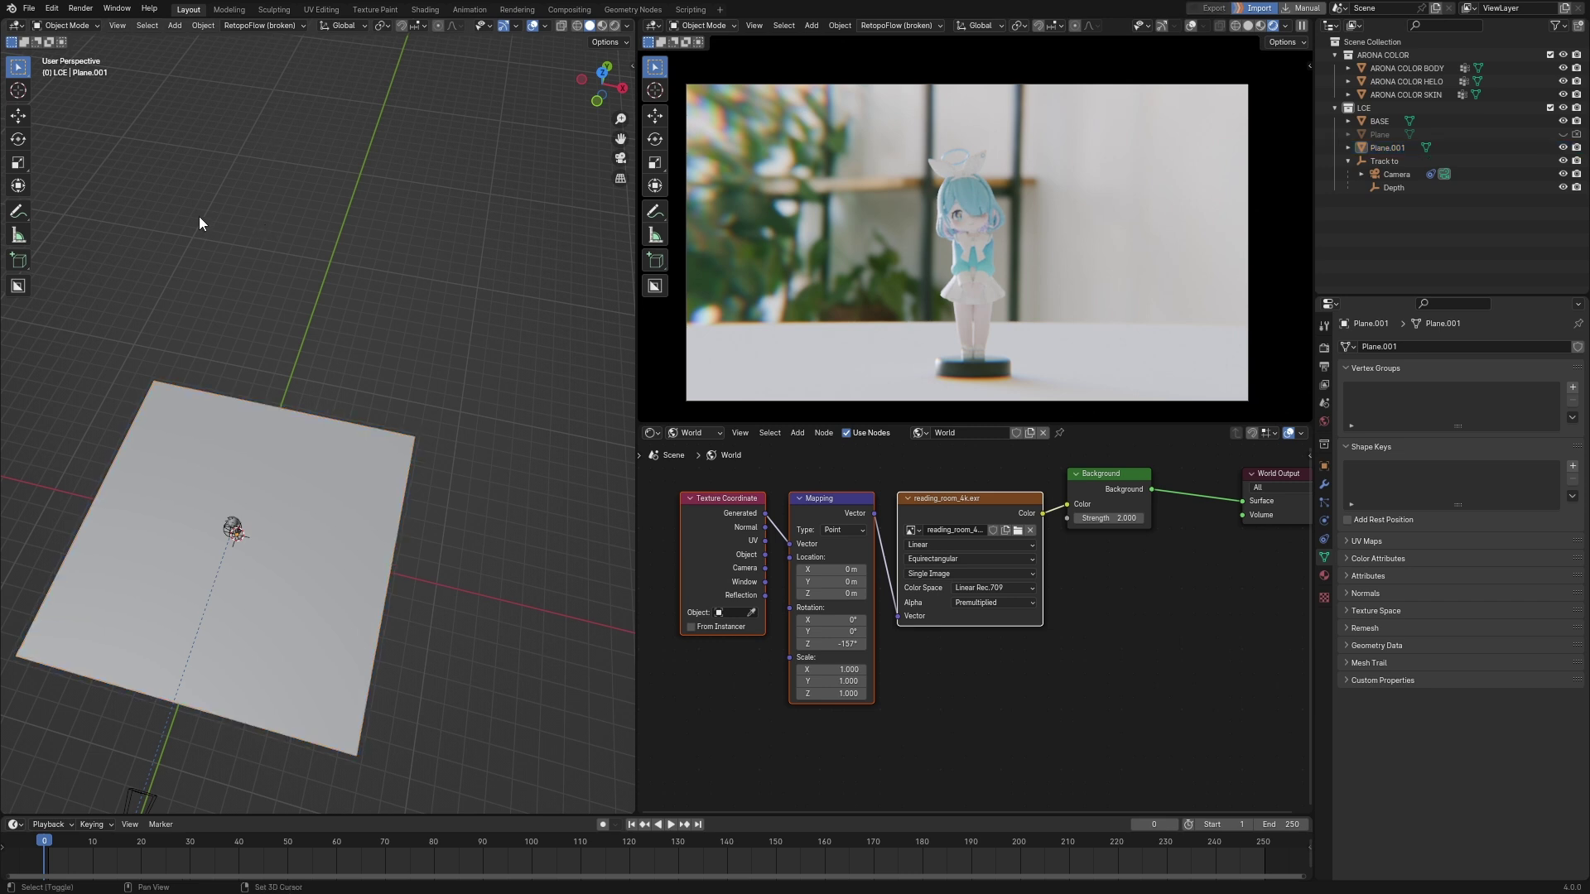
middle_click_drag(276, 174, 352, 137, "shift")
Browse Desktop subfolders in File > Import, close without importing, and select Plane.001.
left_click(29, 8)
mouse_move(62, 176)
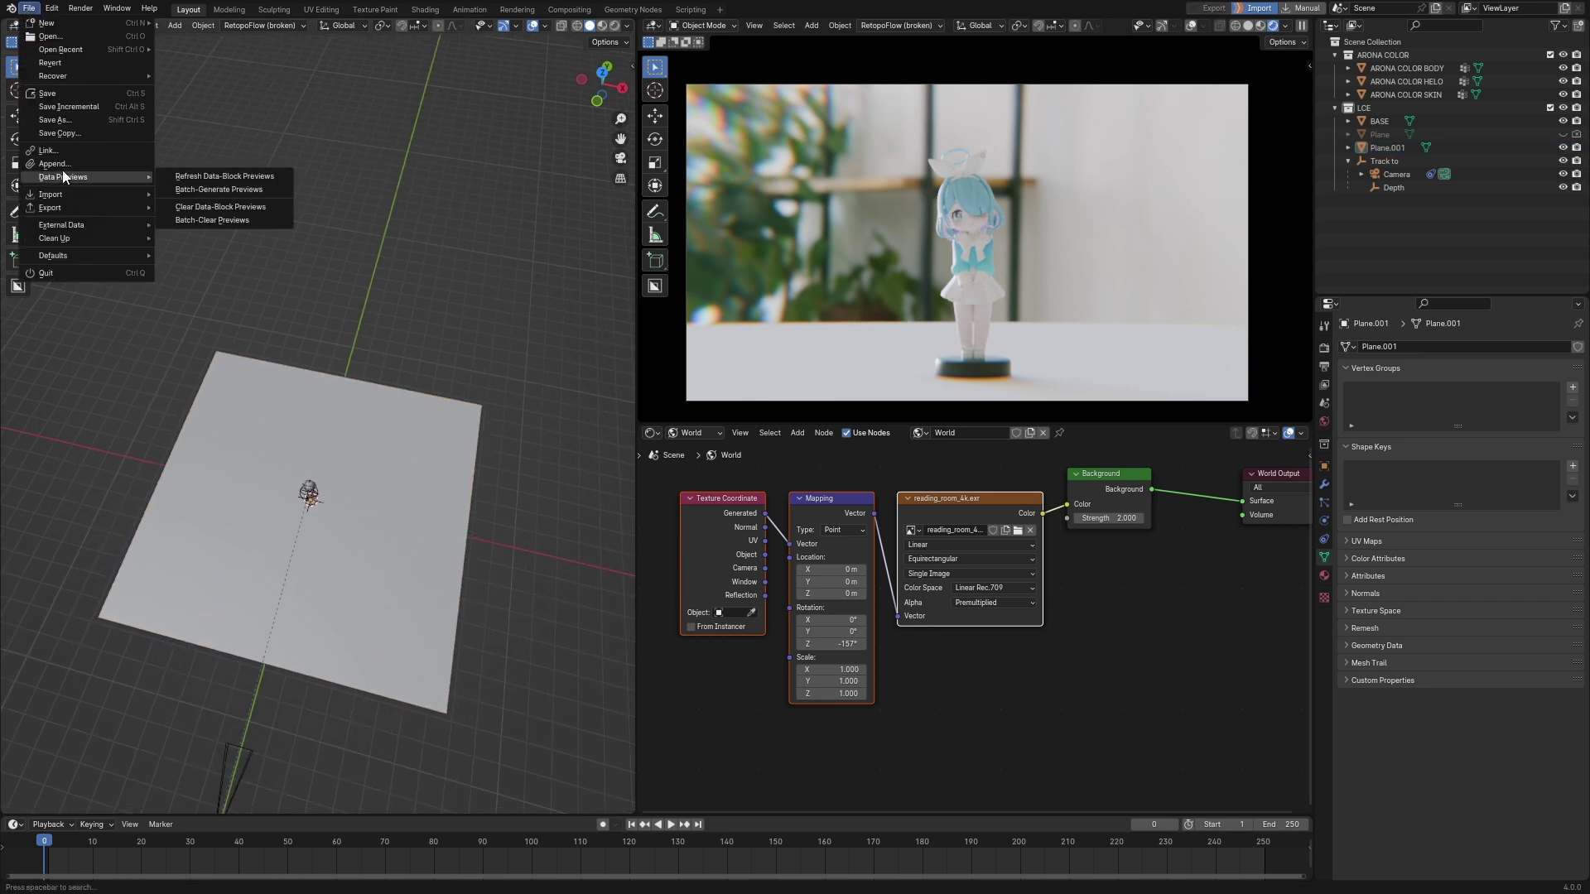
left_click(215, 186)
left_click(460, 455)
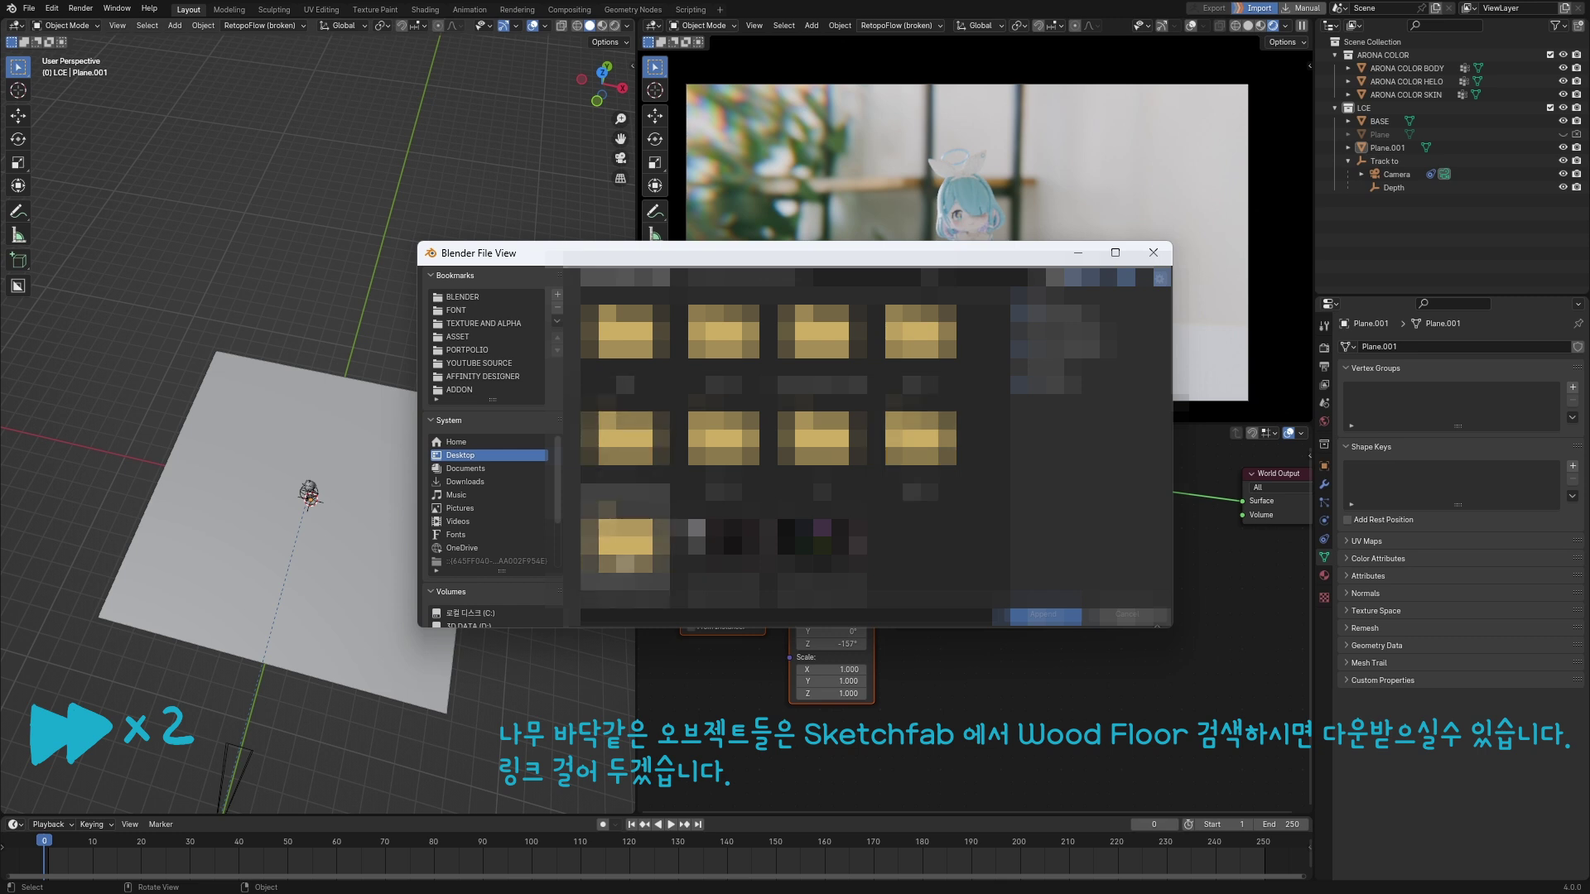
double_click(625, 547)
key("BackSpace")
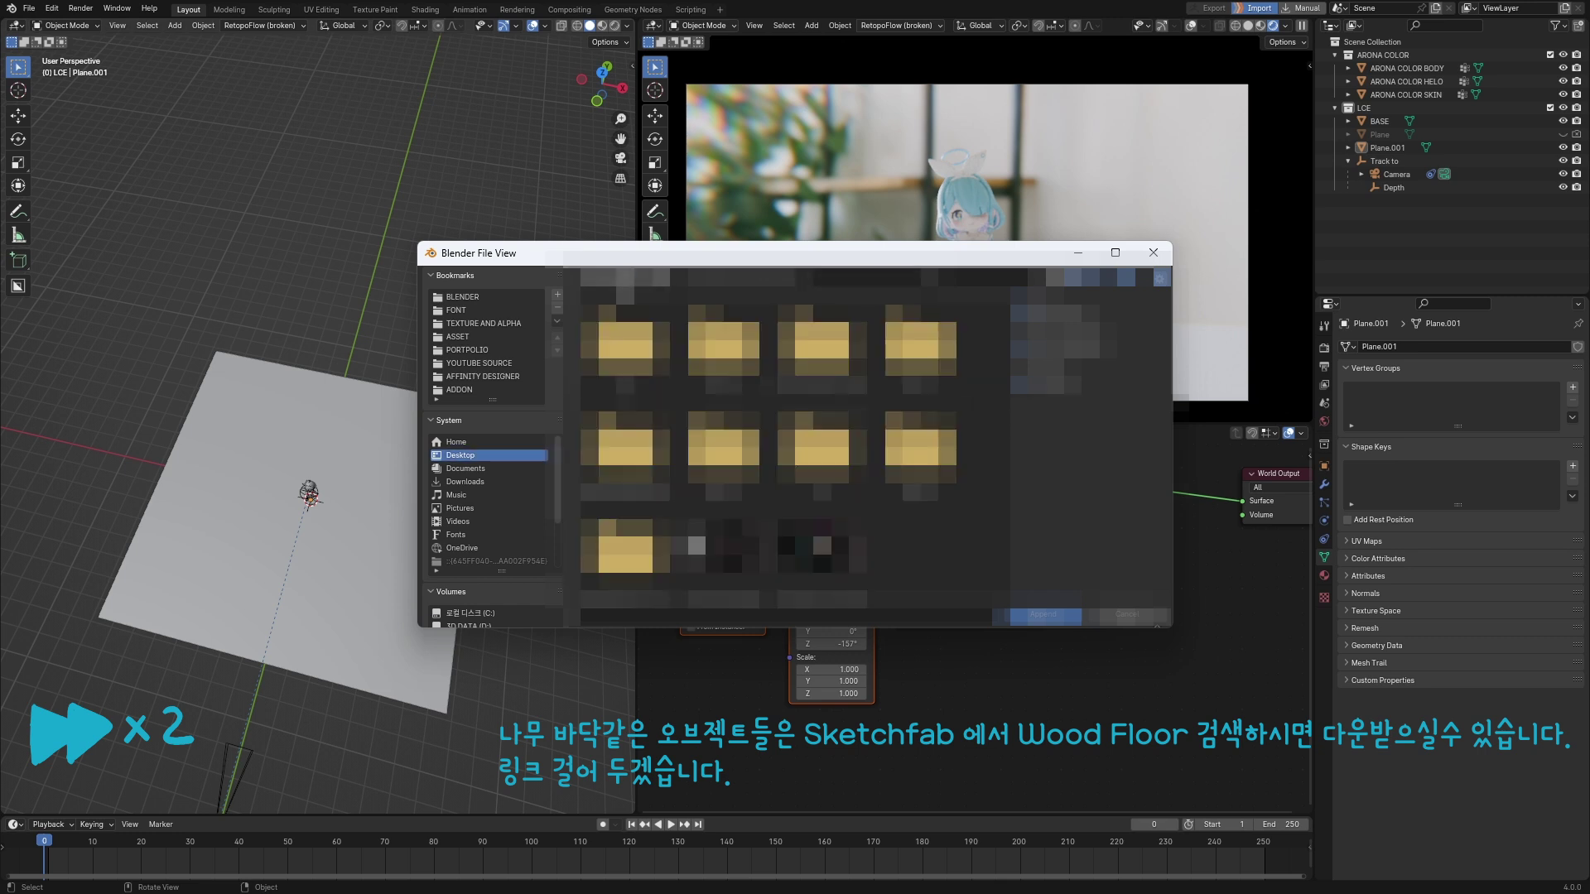
double_click(727, 539)
double_click(623, 346)
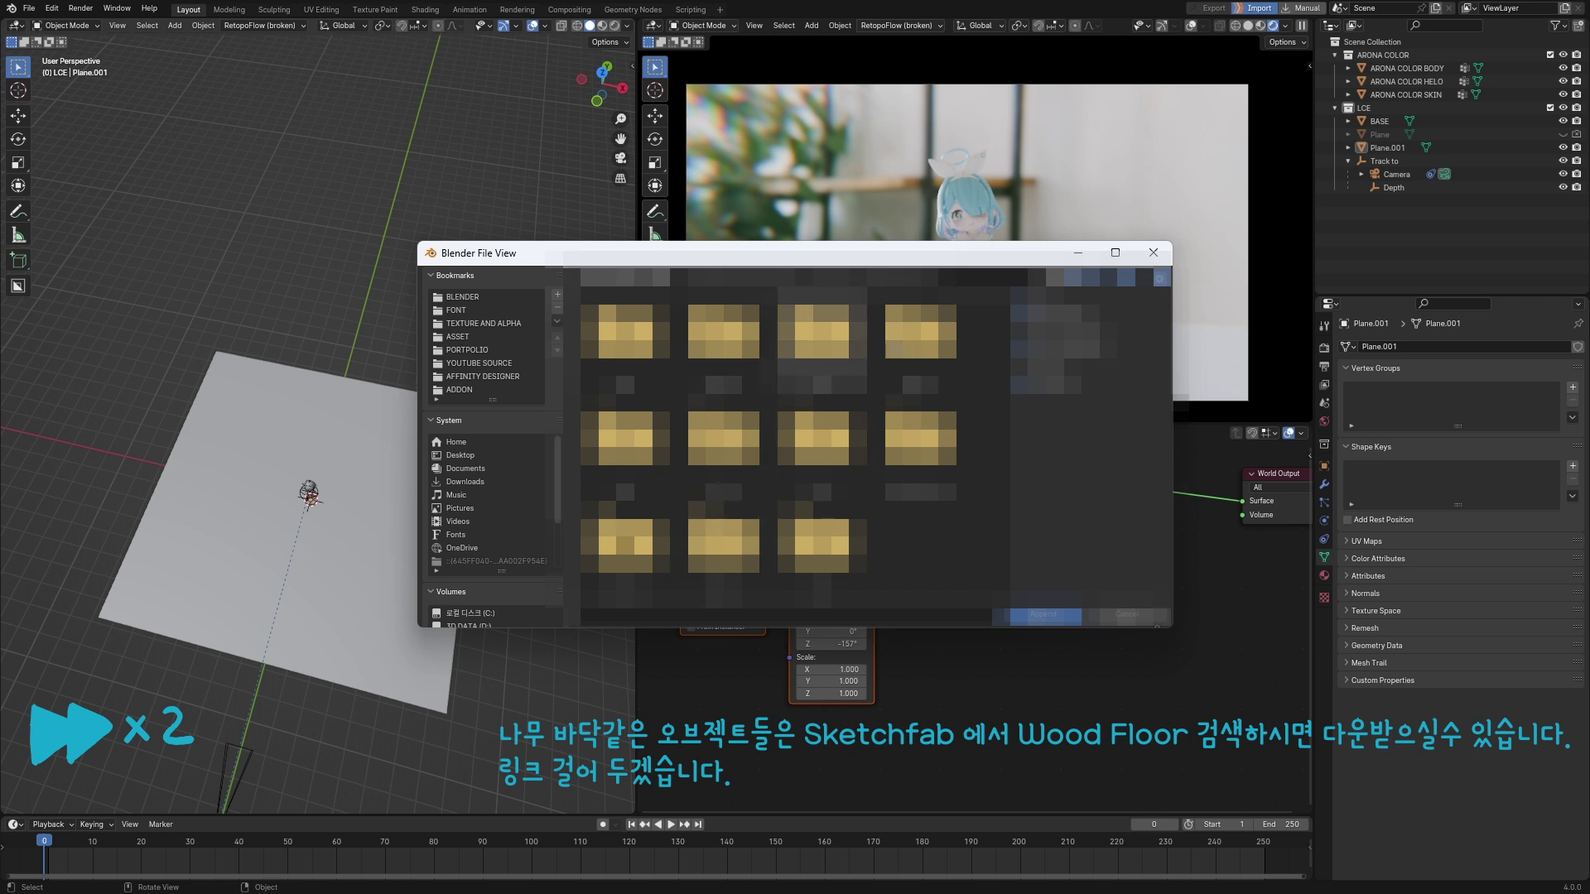
double_click(920, 348)
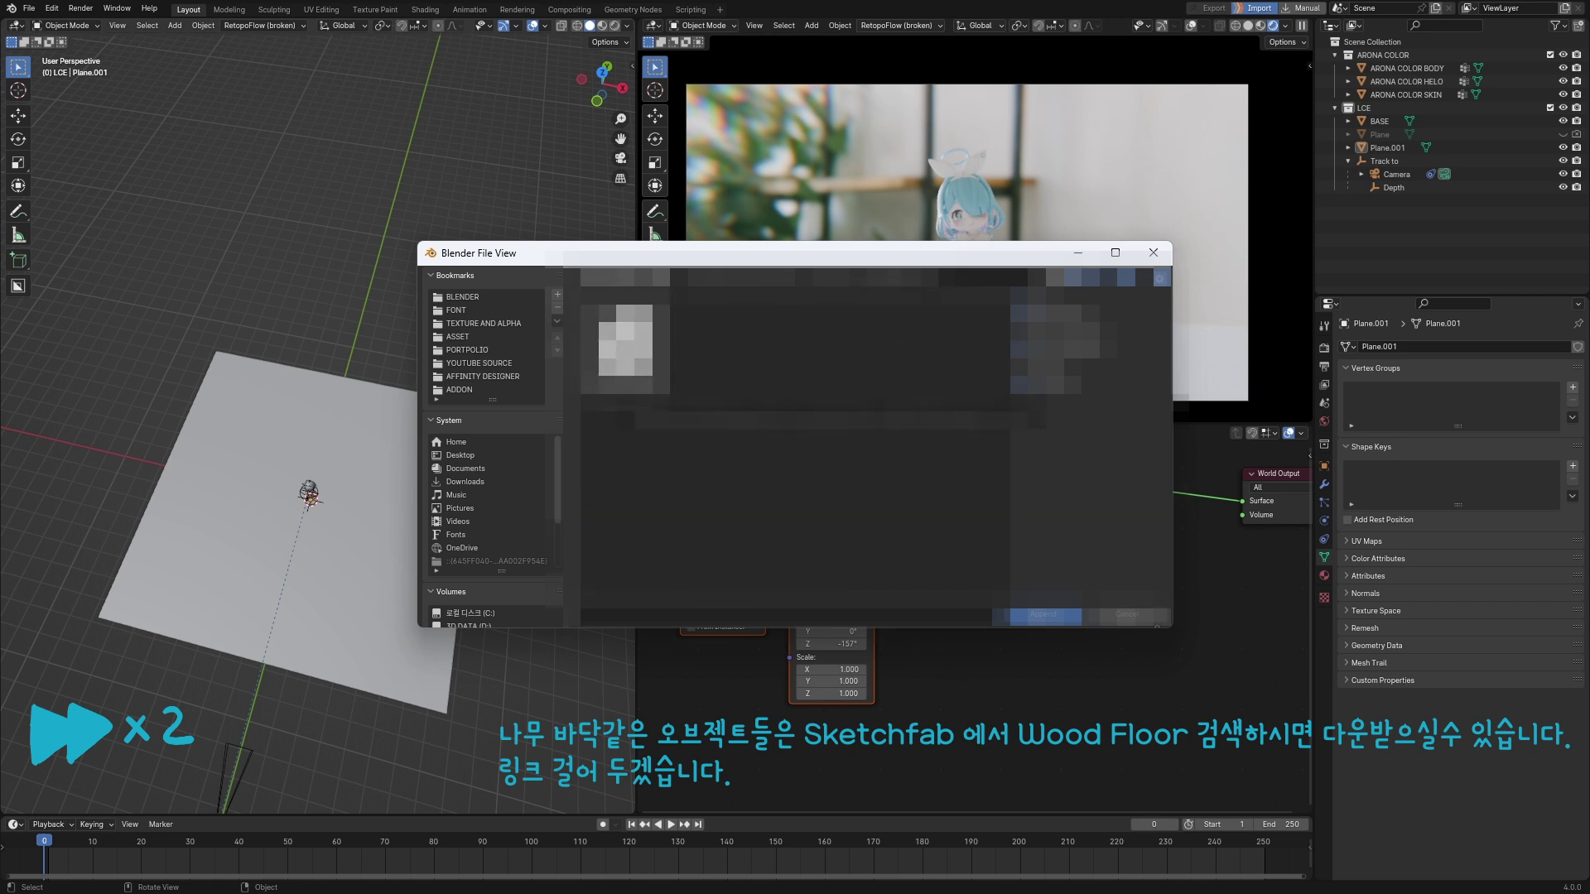
double_click(625, 340)
left_click(434, 478)
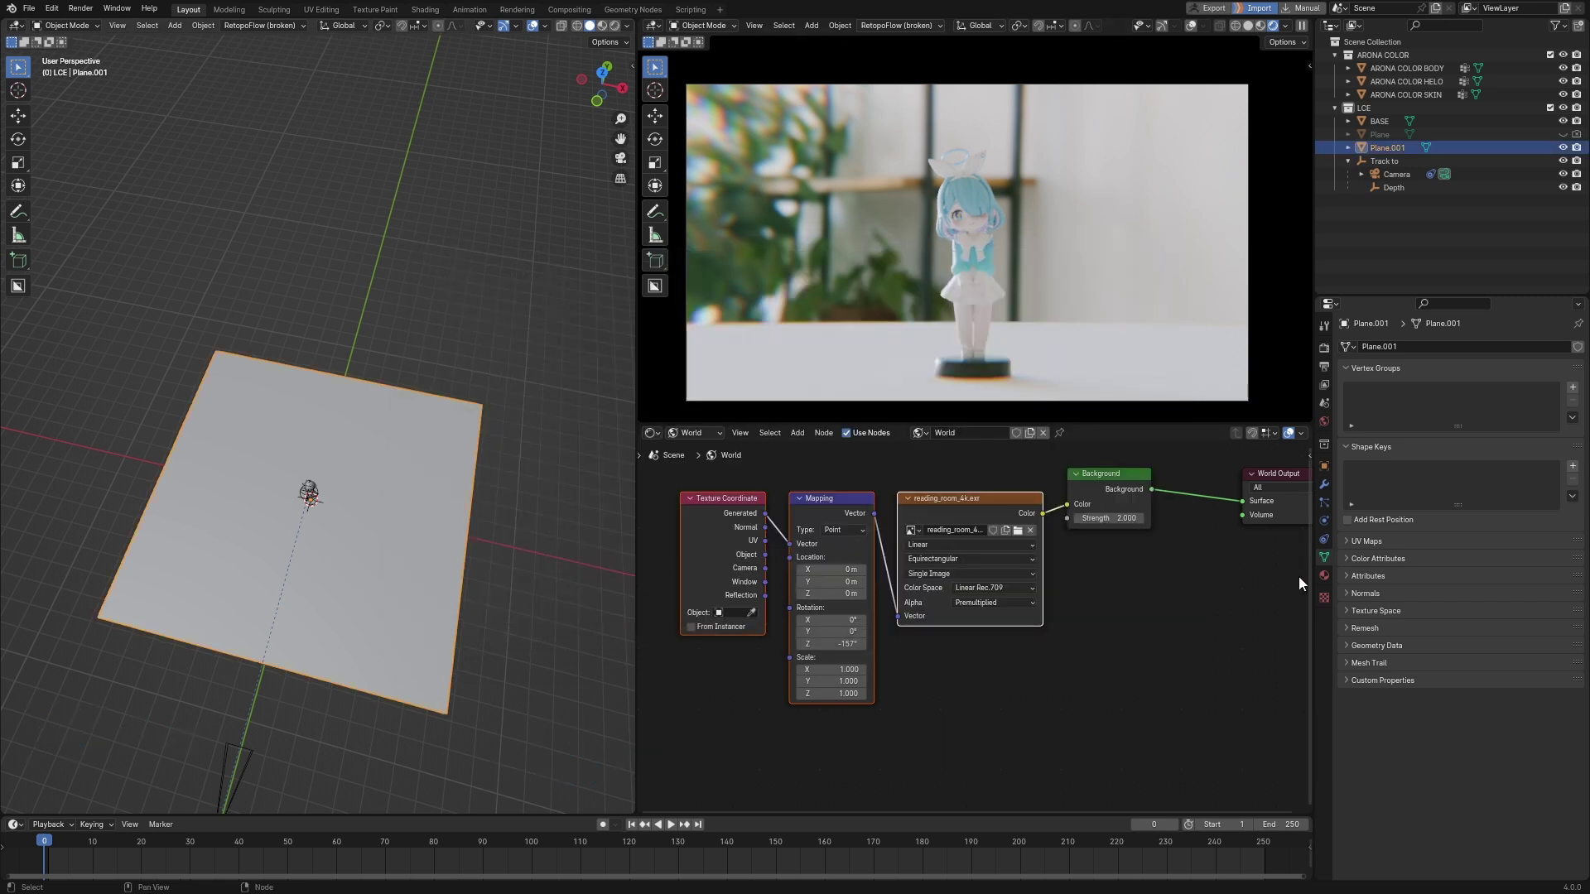
left_click(1325, 573)
Assign the wood_floor_deck material to Plane.001 and orbit to inspect the result.
left_click(1350, 401)
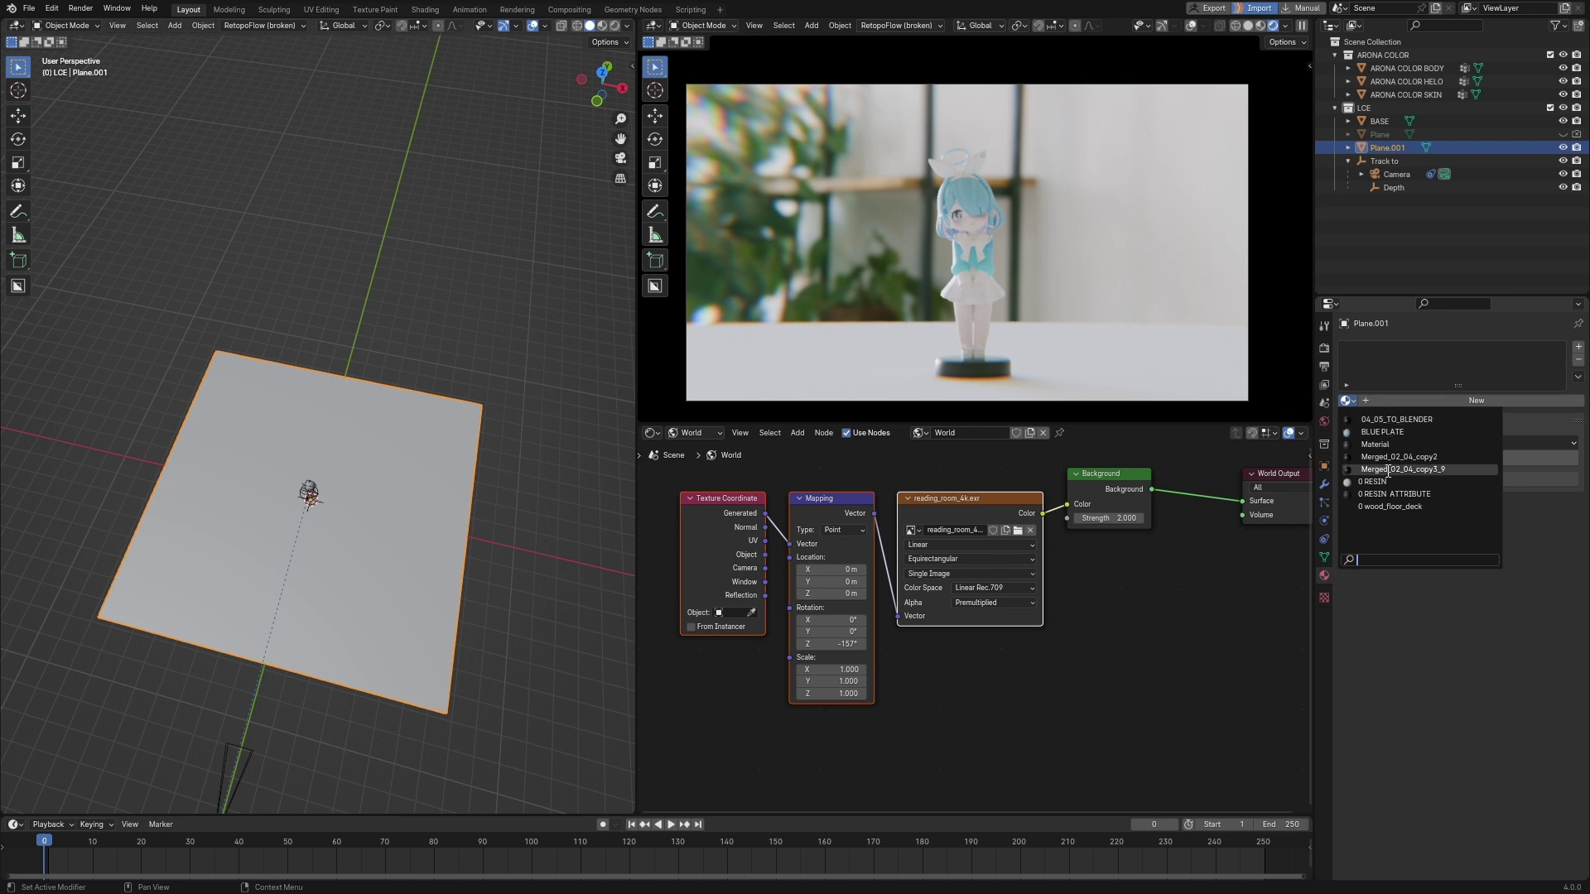
left_click(1390, 506)
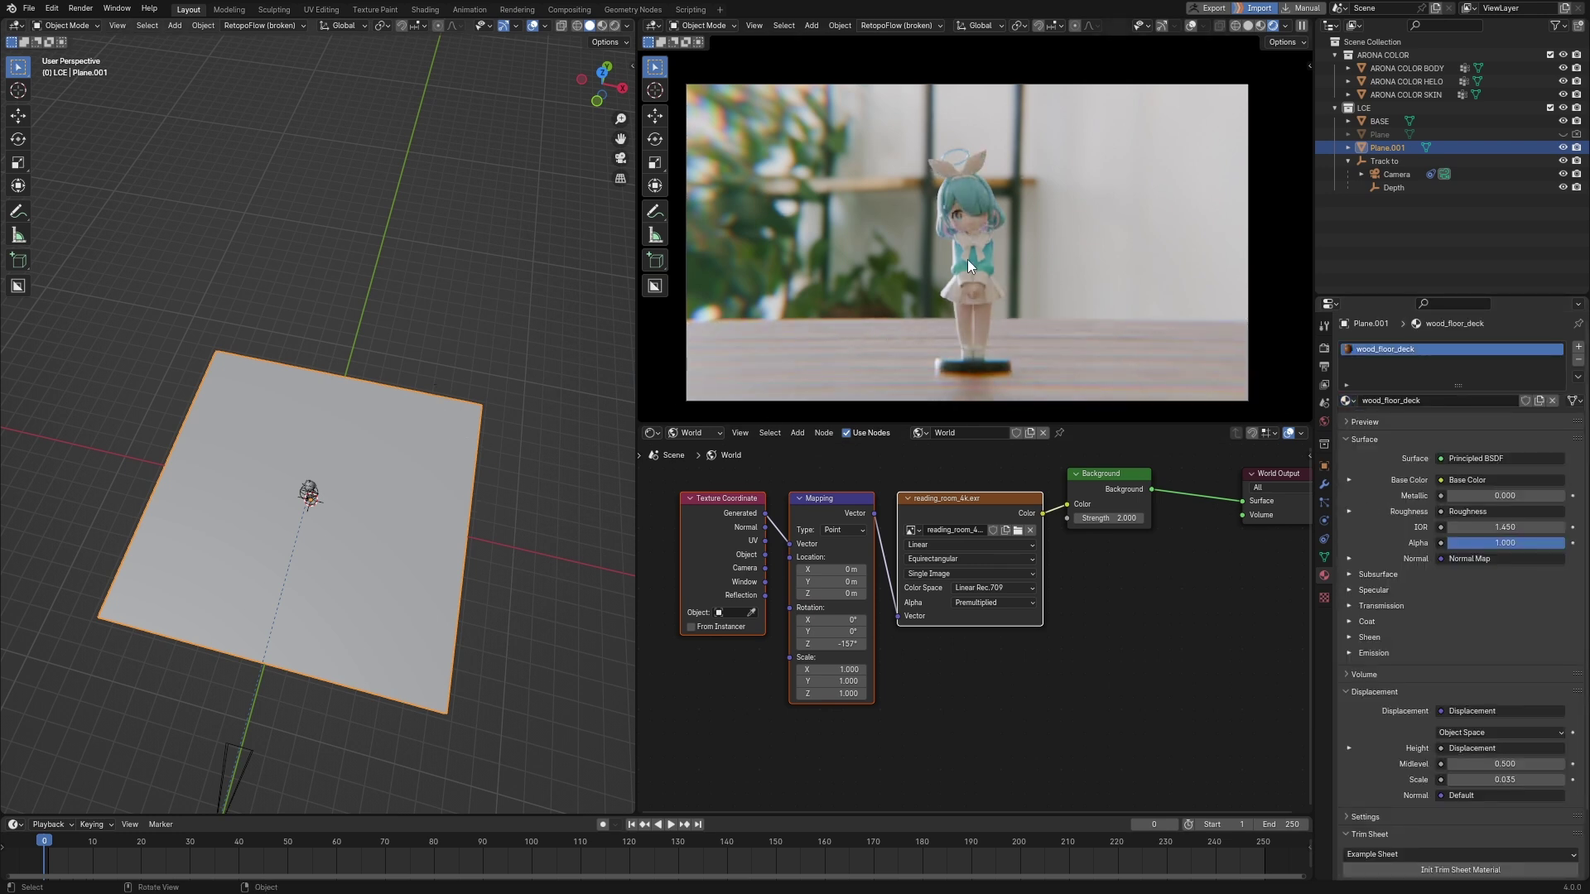
mouse_move(926, 255)
middle_mouse_down()
mouse_move(971, 227)
mouse_move(1043, 340)
middle_mouse_up()
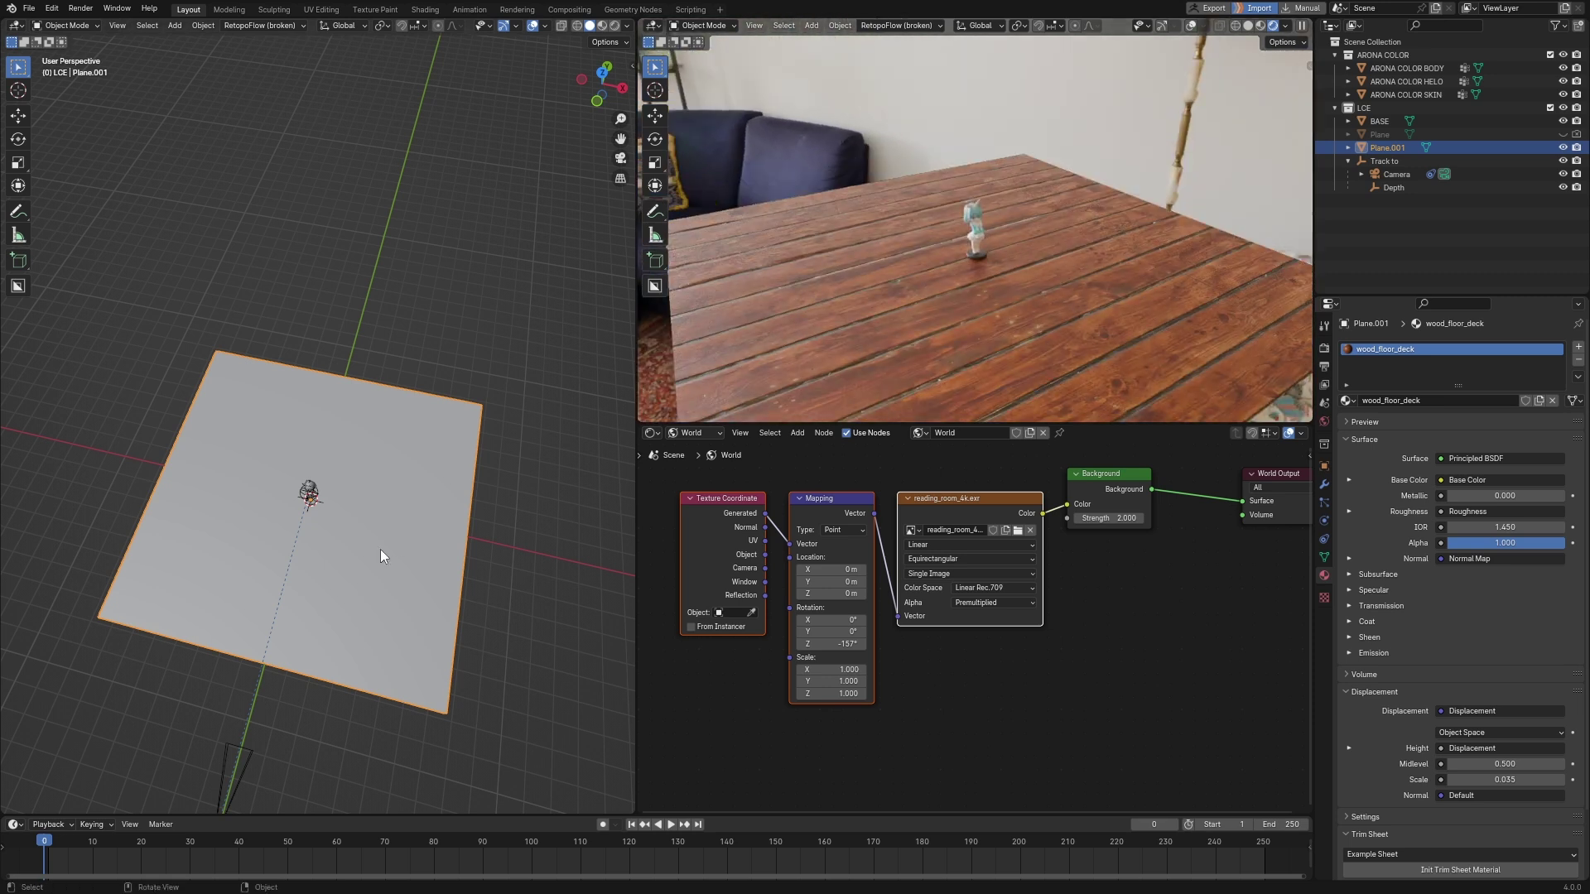
middle_click_drag(1027, 360, 1061, 328)
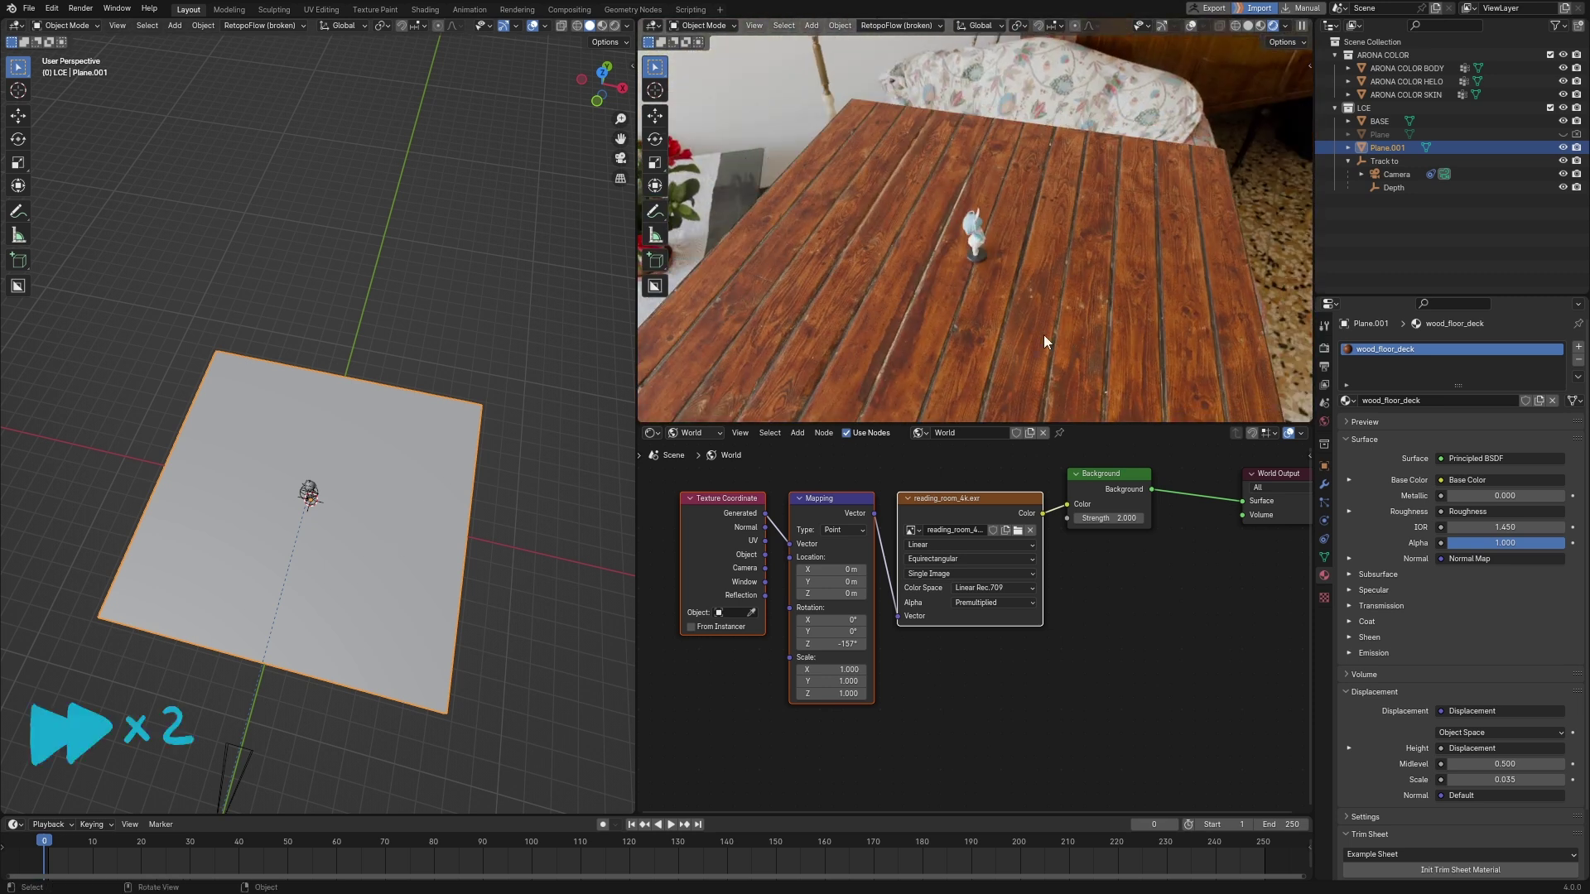
Inspect the wood floor in Material Preview from low angles, then return to camera view.
left_click(602, 25)
mouse_move(389, 573)
middle_mouse_down()
mouse_move(419, 481)
mouse_move(316, 424)
mouse_move(431, 419)
middle_mouse_up()
scroll(389, 422, "up", 4)
scroll(389, 422, "up", 2)
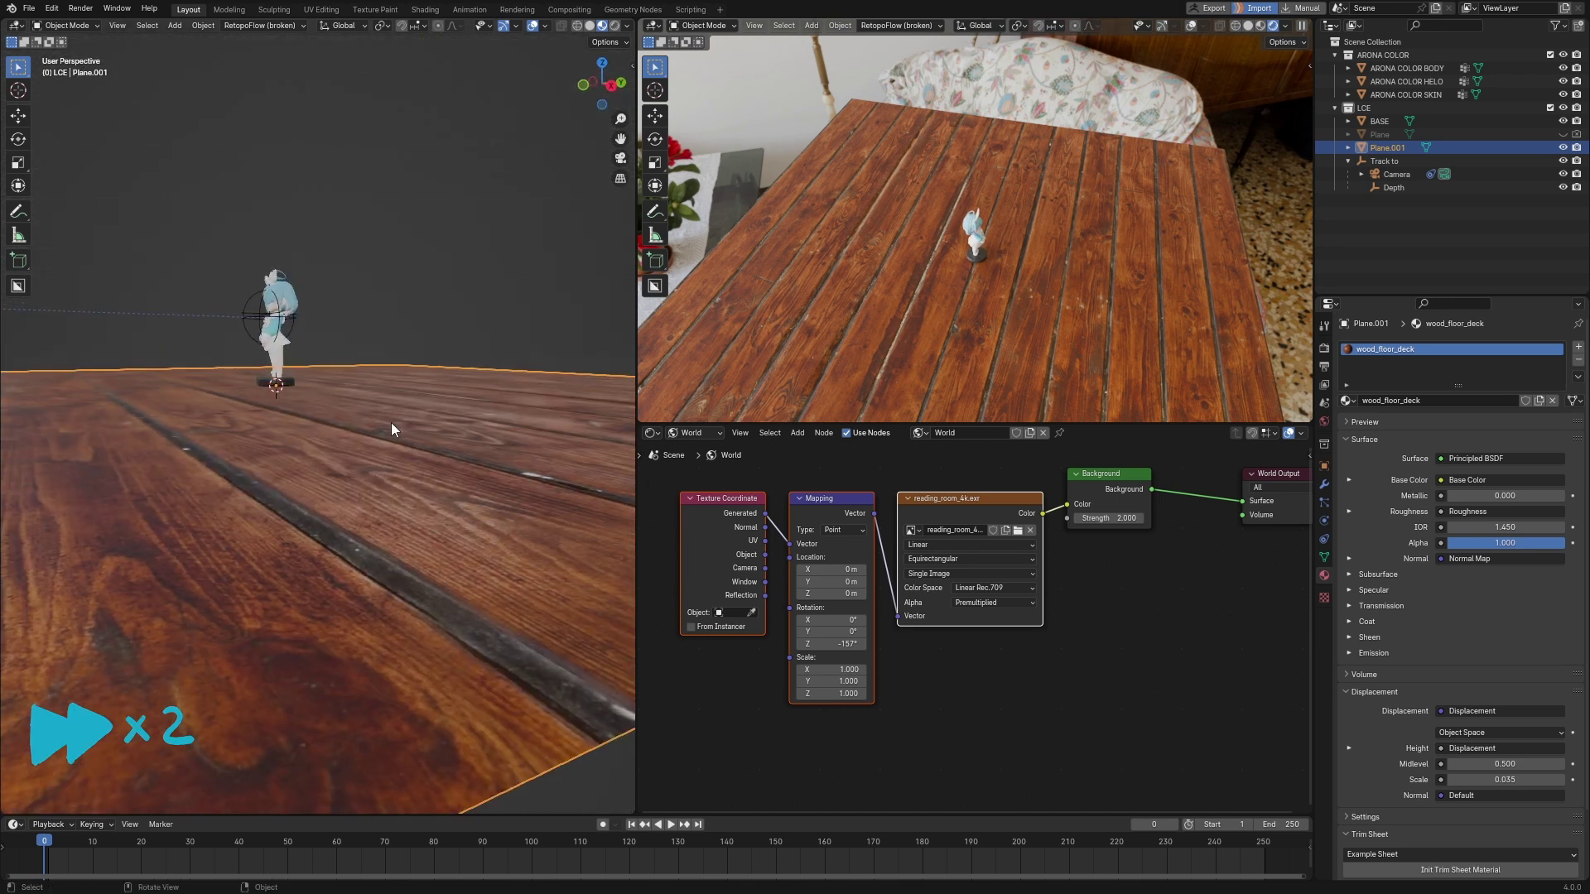
mouse_move(996, 330)
middle_mouse_down()
mouse_move(1027, 311)
mouse_move(1085, 331)
middle_mouse_up()
scroll(1085, 331, "up", 2)
scroll(971, 309, "up", 3)
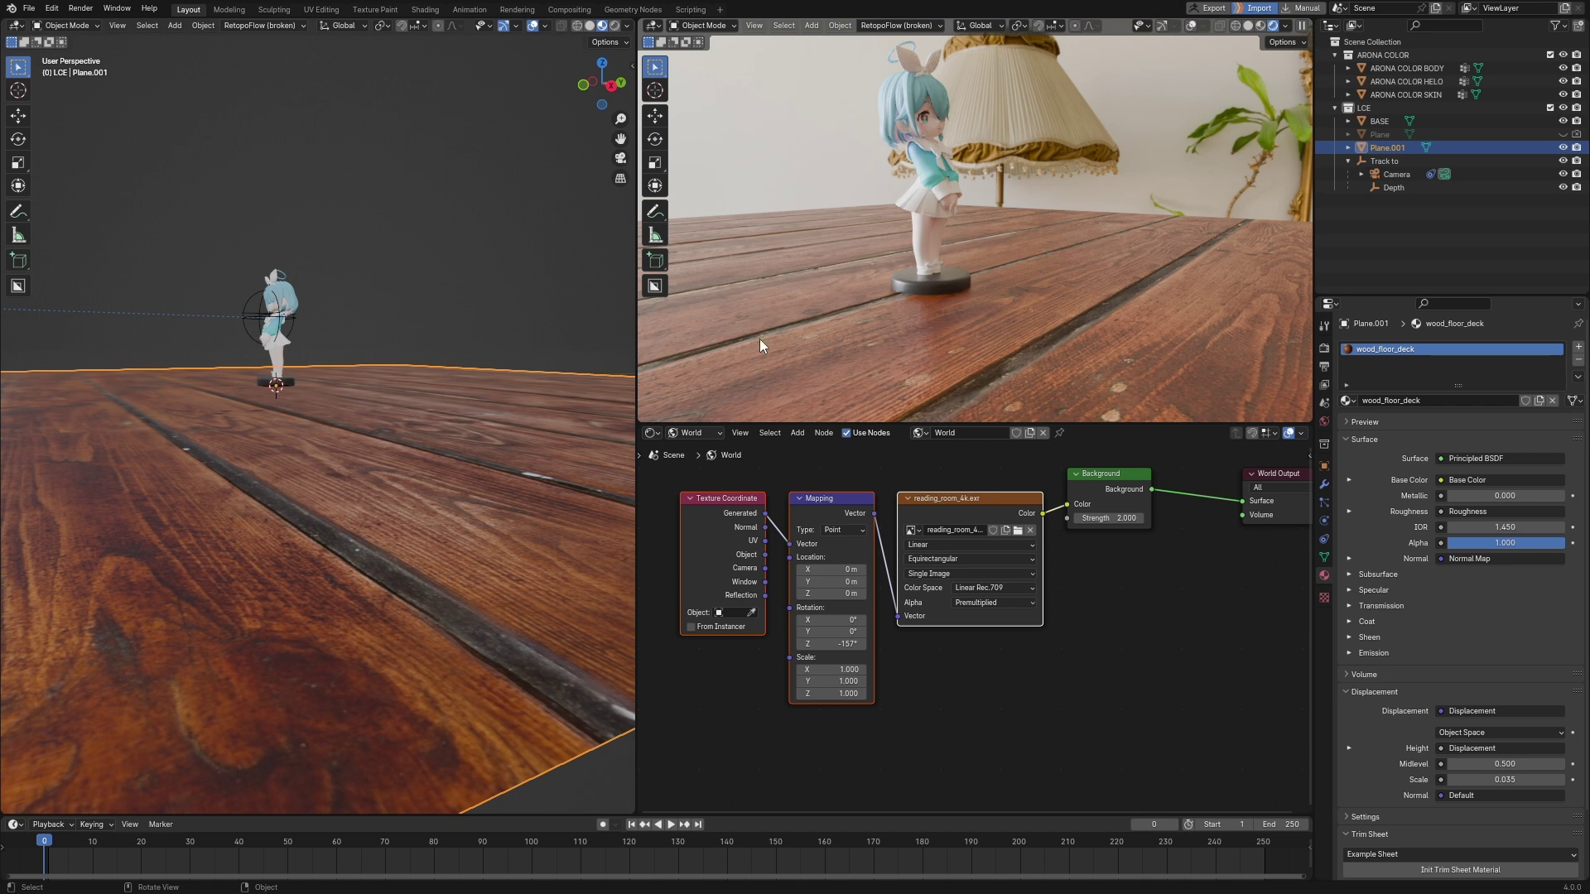
left_click(589, 26)
mouse_move(956, 296)
middle_mouse_down()
mouse_move(1012, 295)
mouse_move(947, 291)
middle_mouse_up()
key("KP_0")
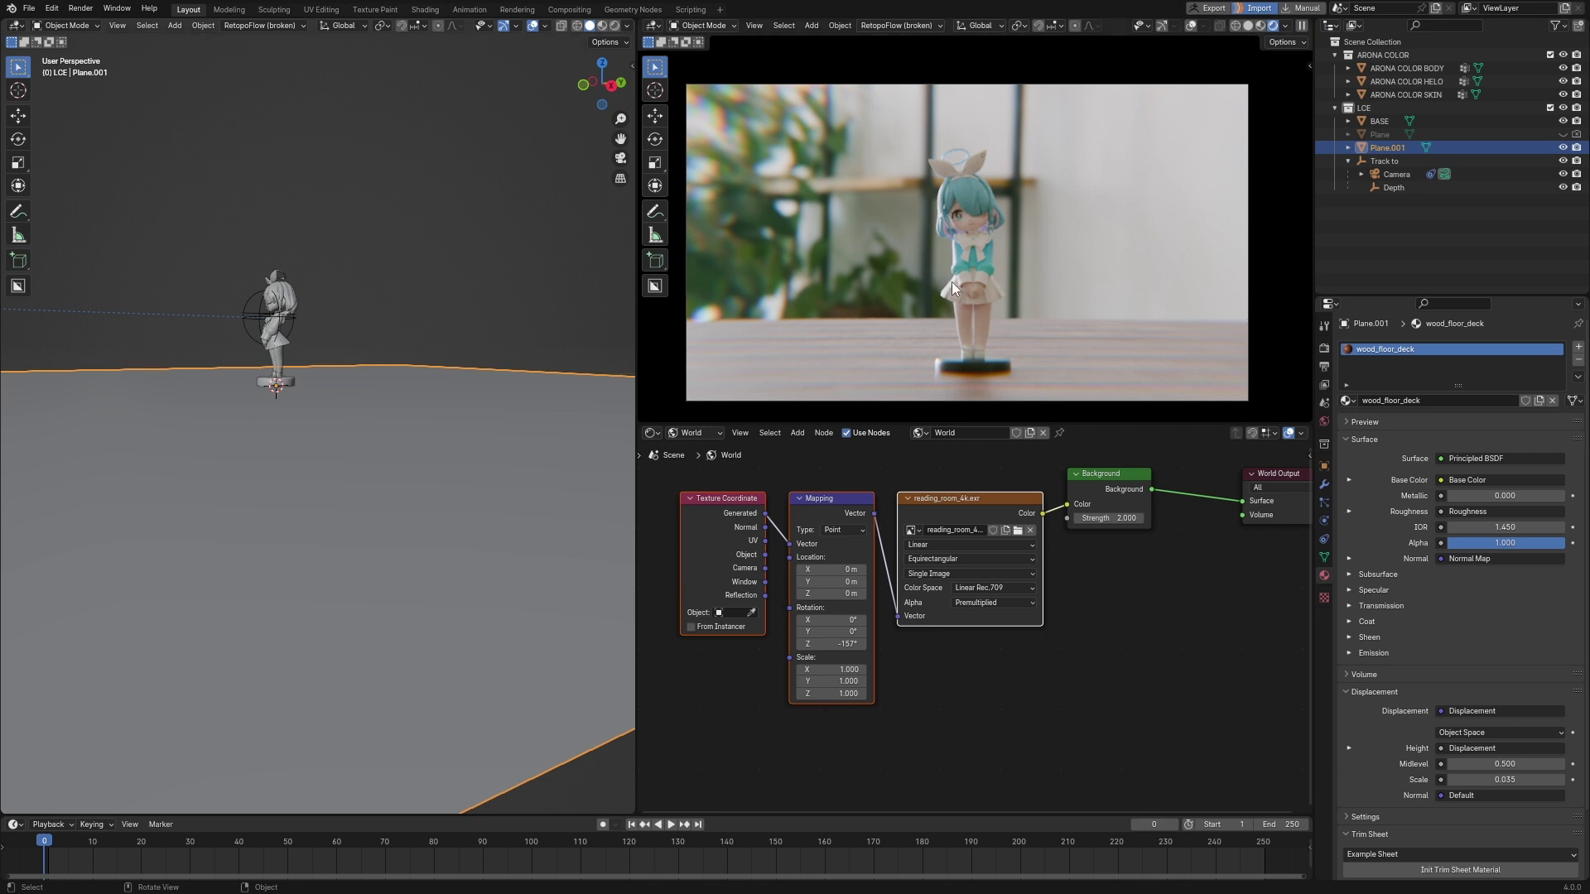
Zoom and orbit the left view to see the plane and camera.
scroll(952, 281, "up", 3)
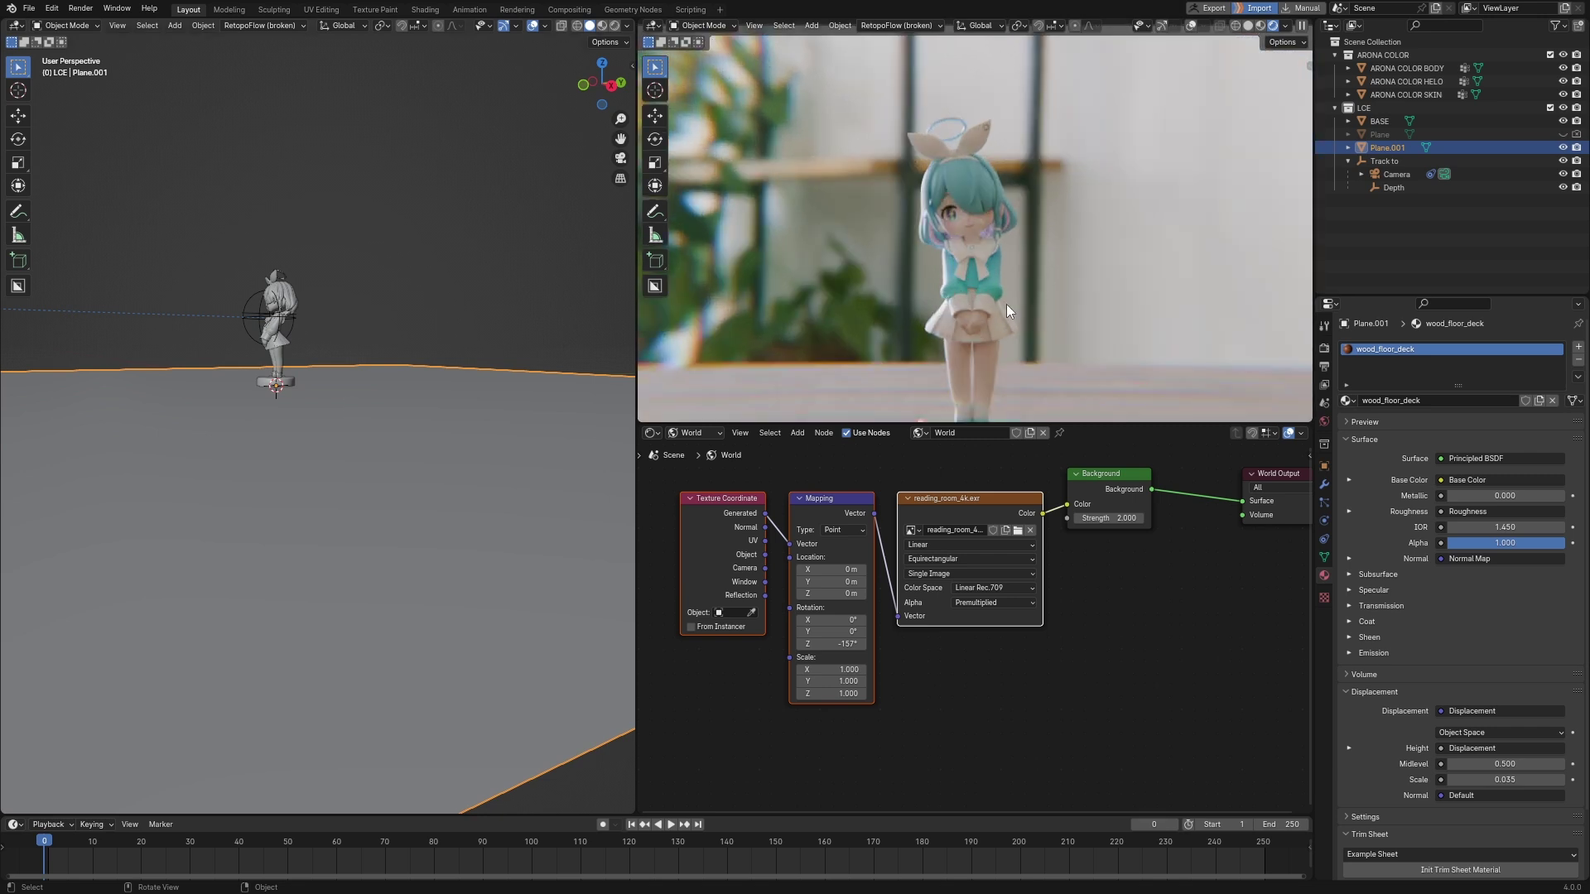
scroll(1006, 307, "down", 3)
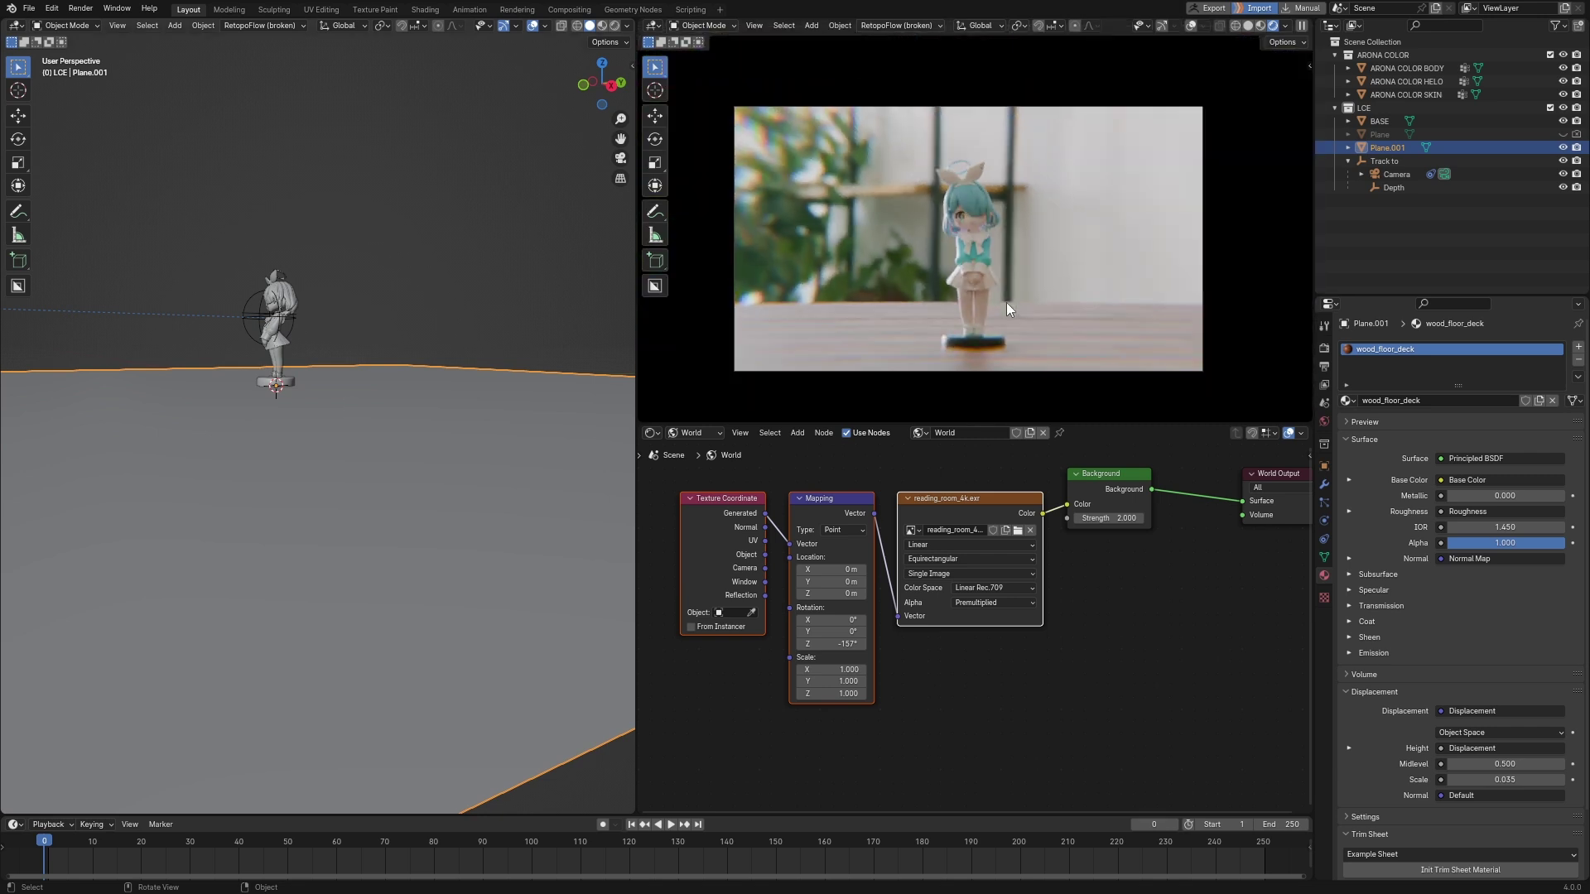
scroll(1006, 301, "up", 1)
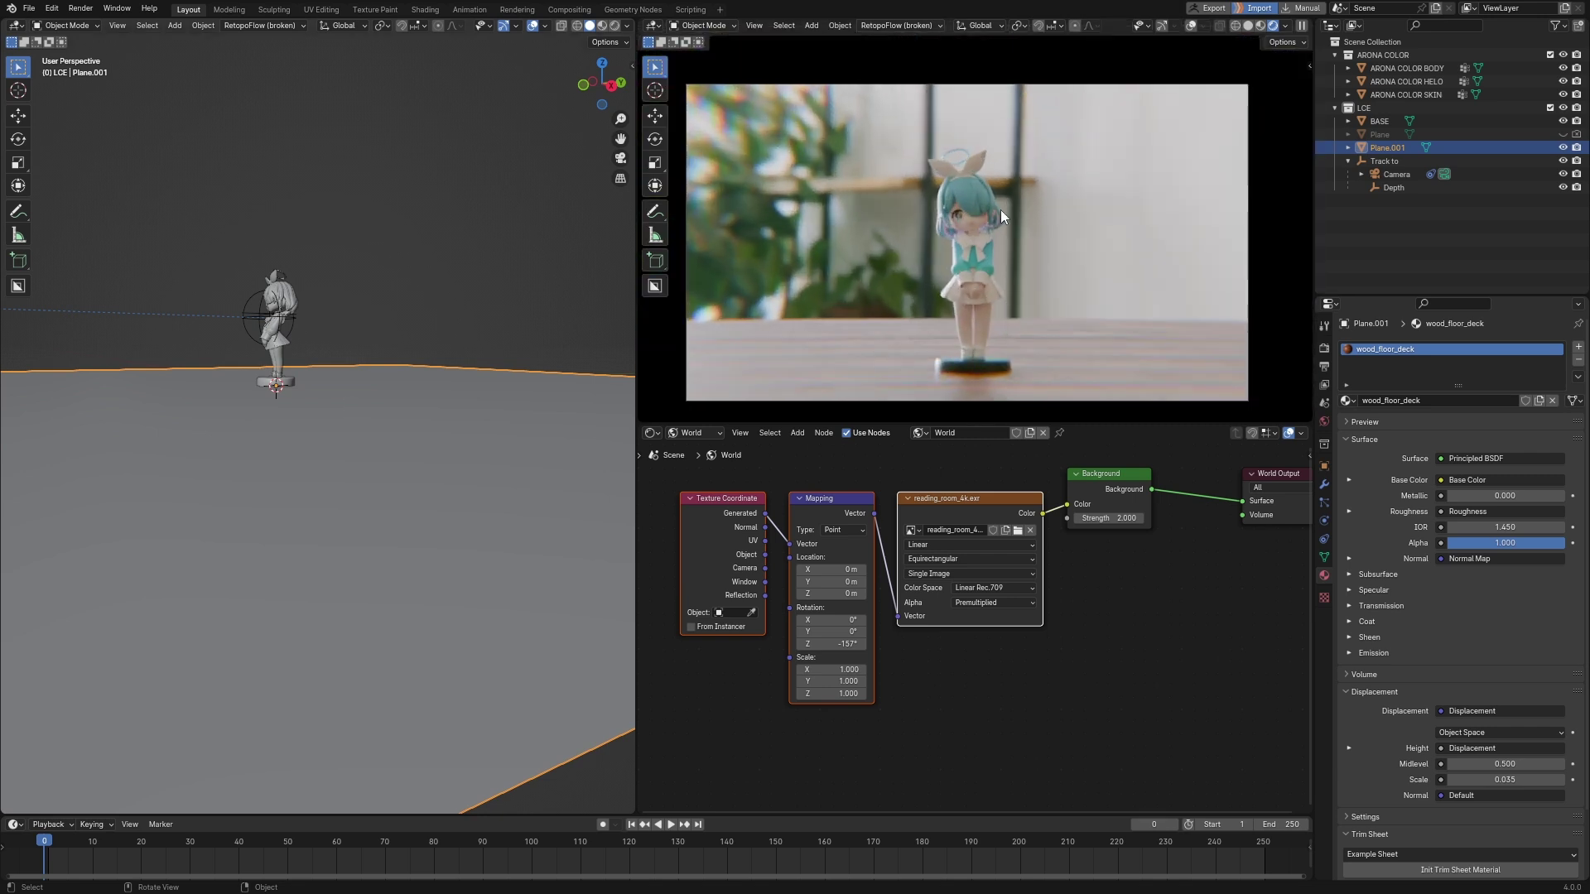
mouse_move(333, 468)
middle_mouse_down()
mouse_move(365, 469)
mouse_move(297, 463)
mouse_move(330, 468)
middle_mouse_up()
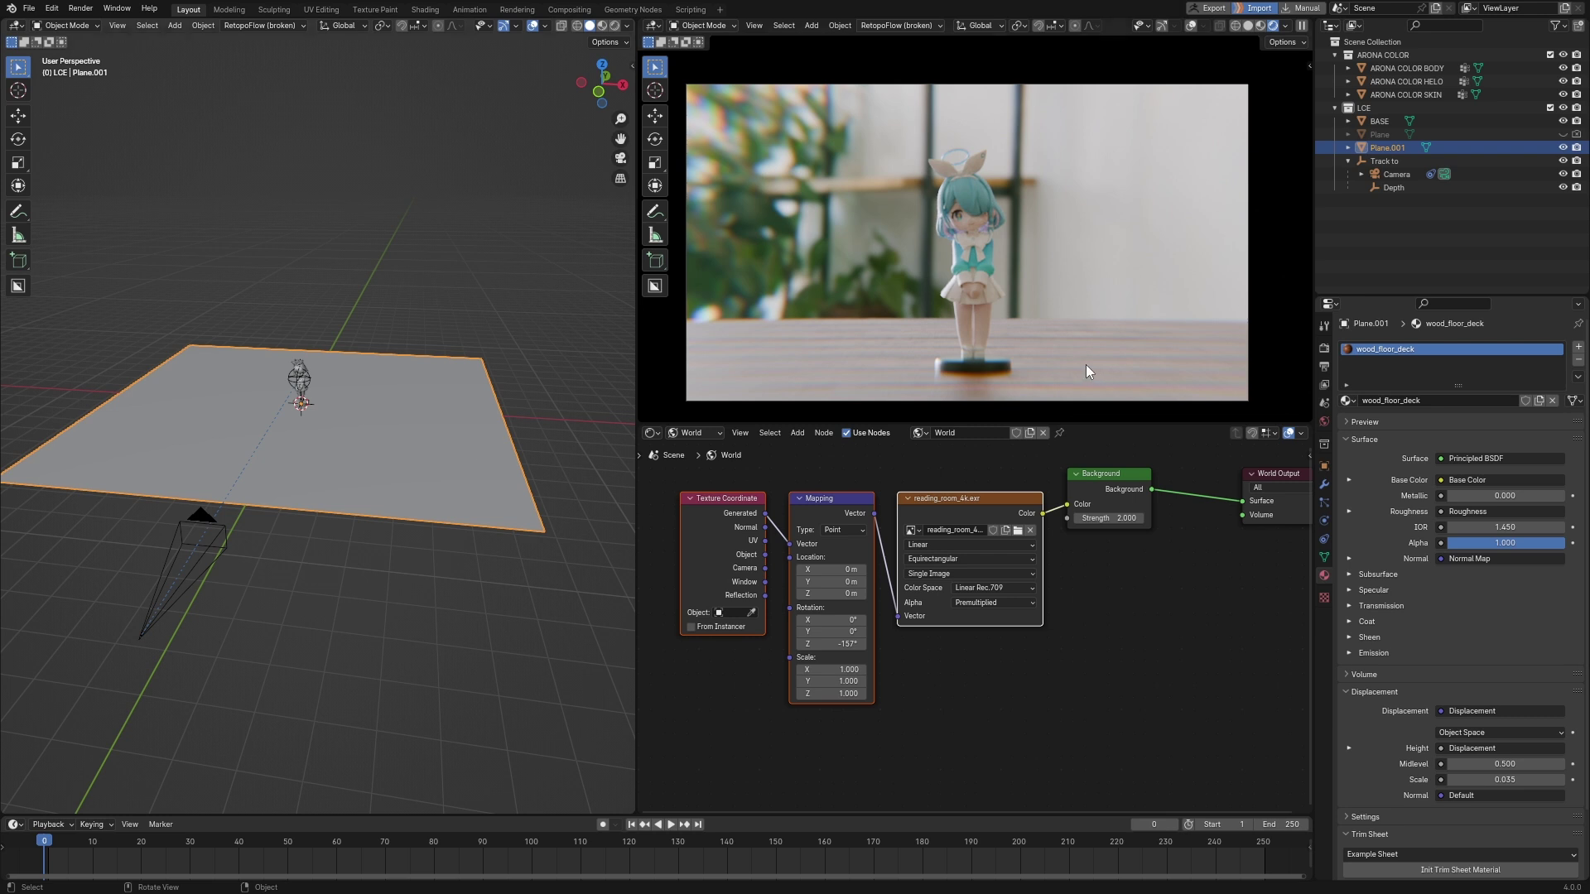
scroll(964, 221, "up", 1)
scroll(964, 220, "up", 5)
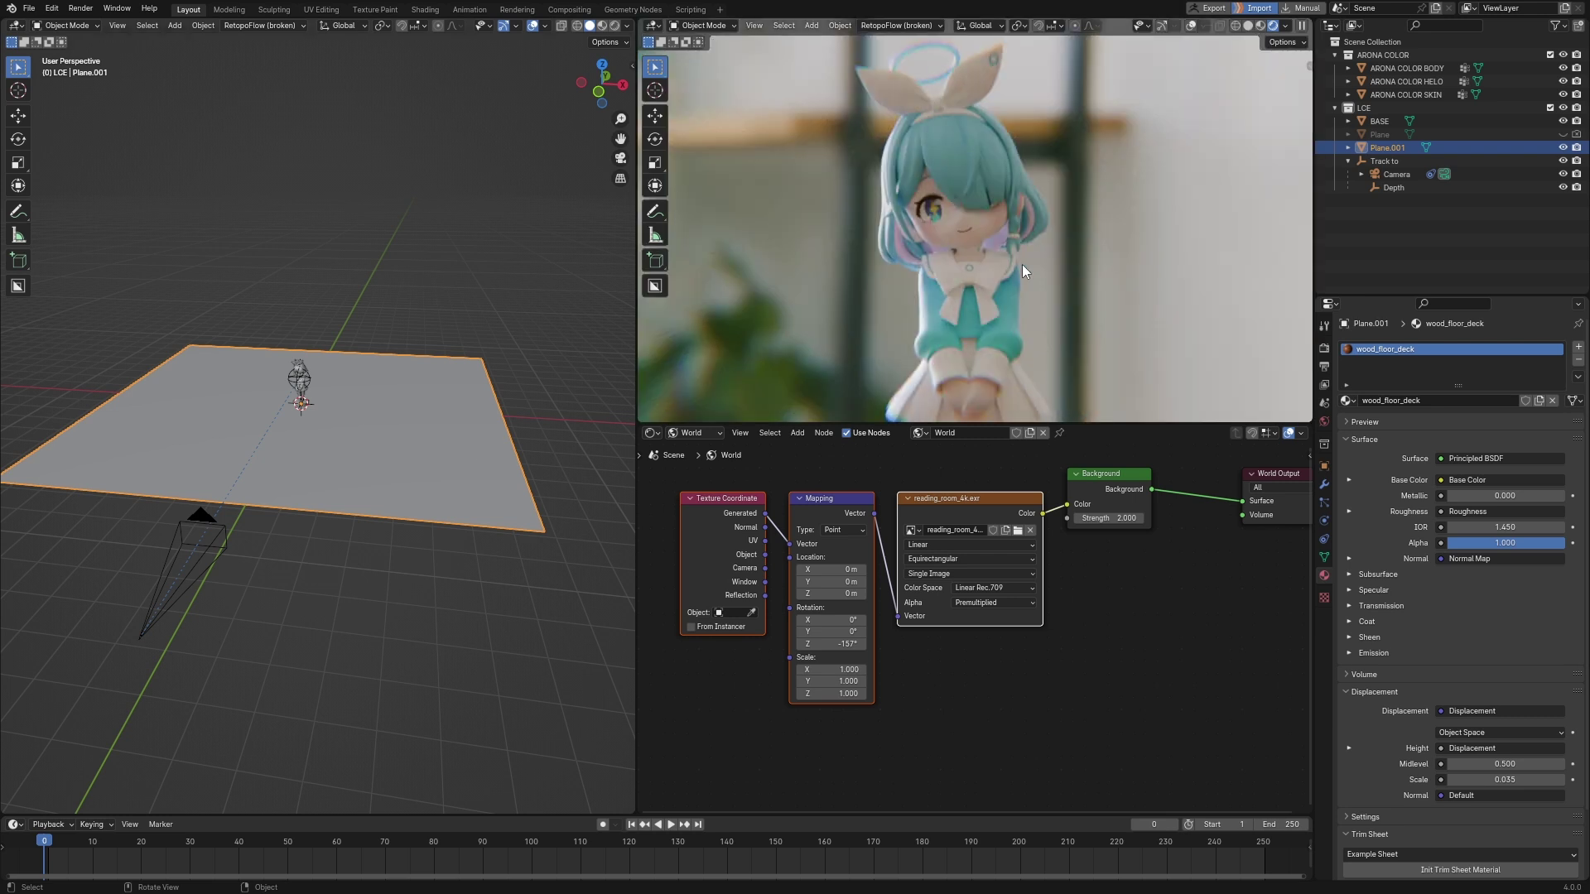
scroll(1046, 275, "down", 3)
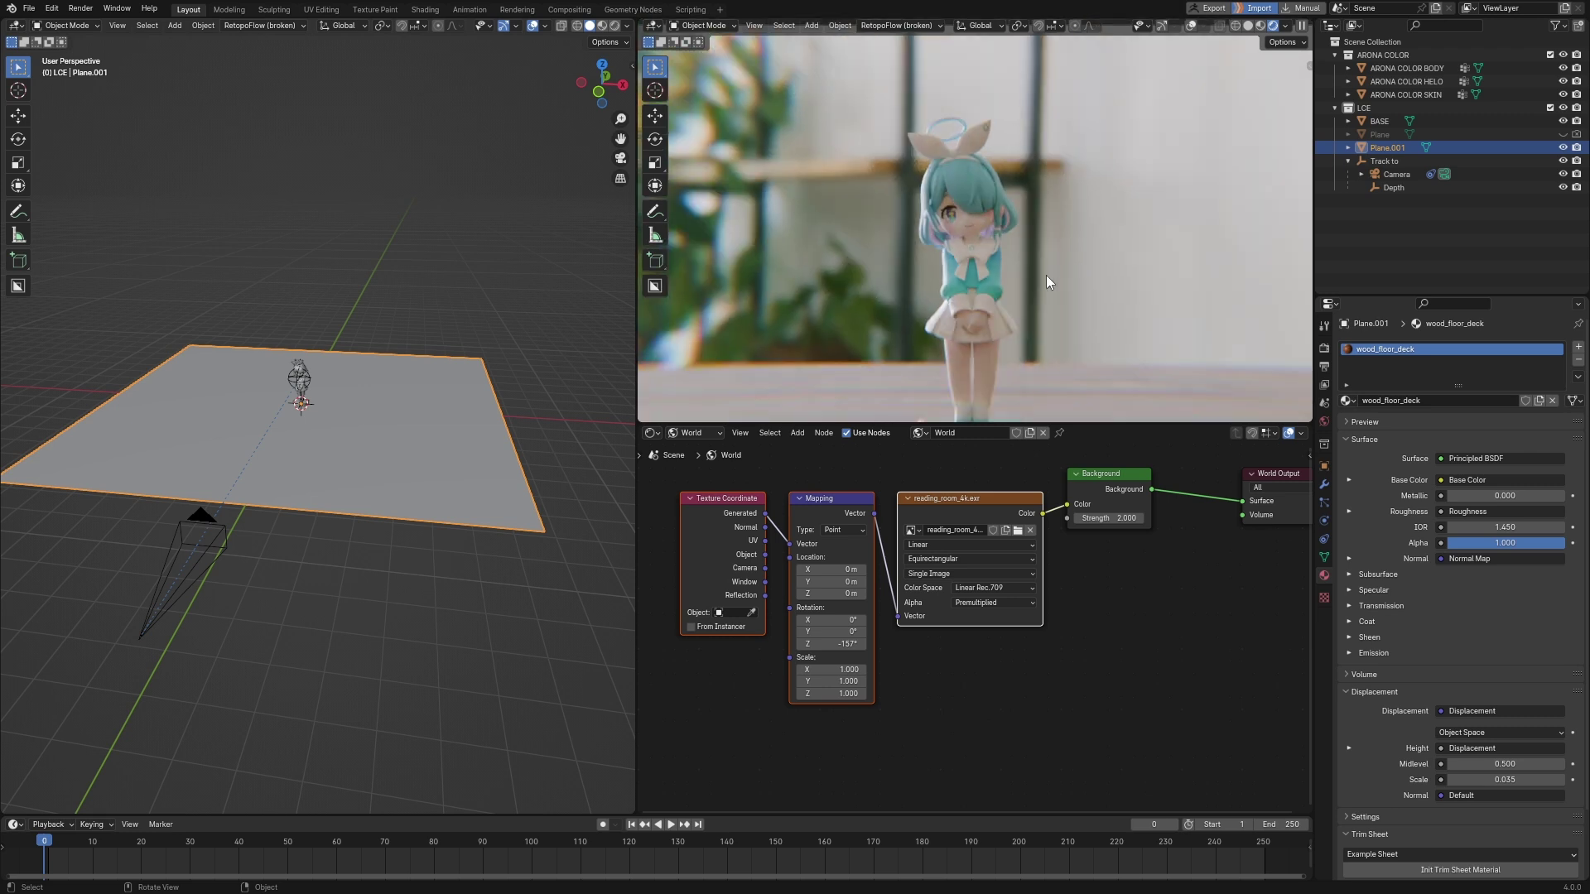
scroll(1046, 275, "down", 3)
Raise the camera's depth-of-field F-Stop from 1.6 to 2.2.
left_click(1396, 174)
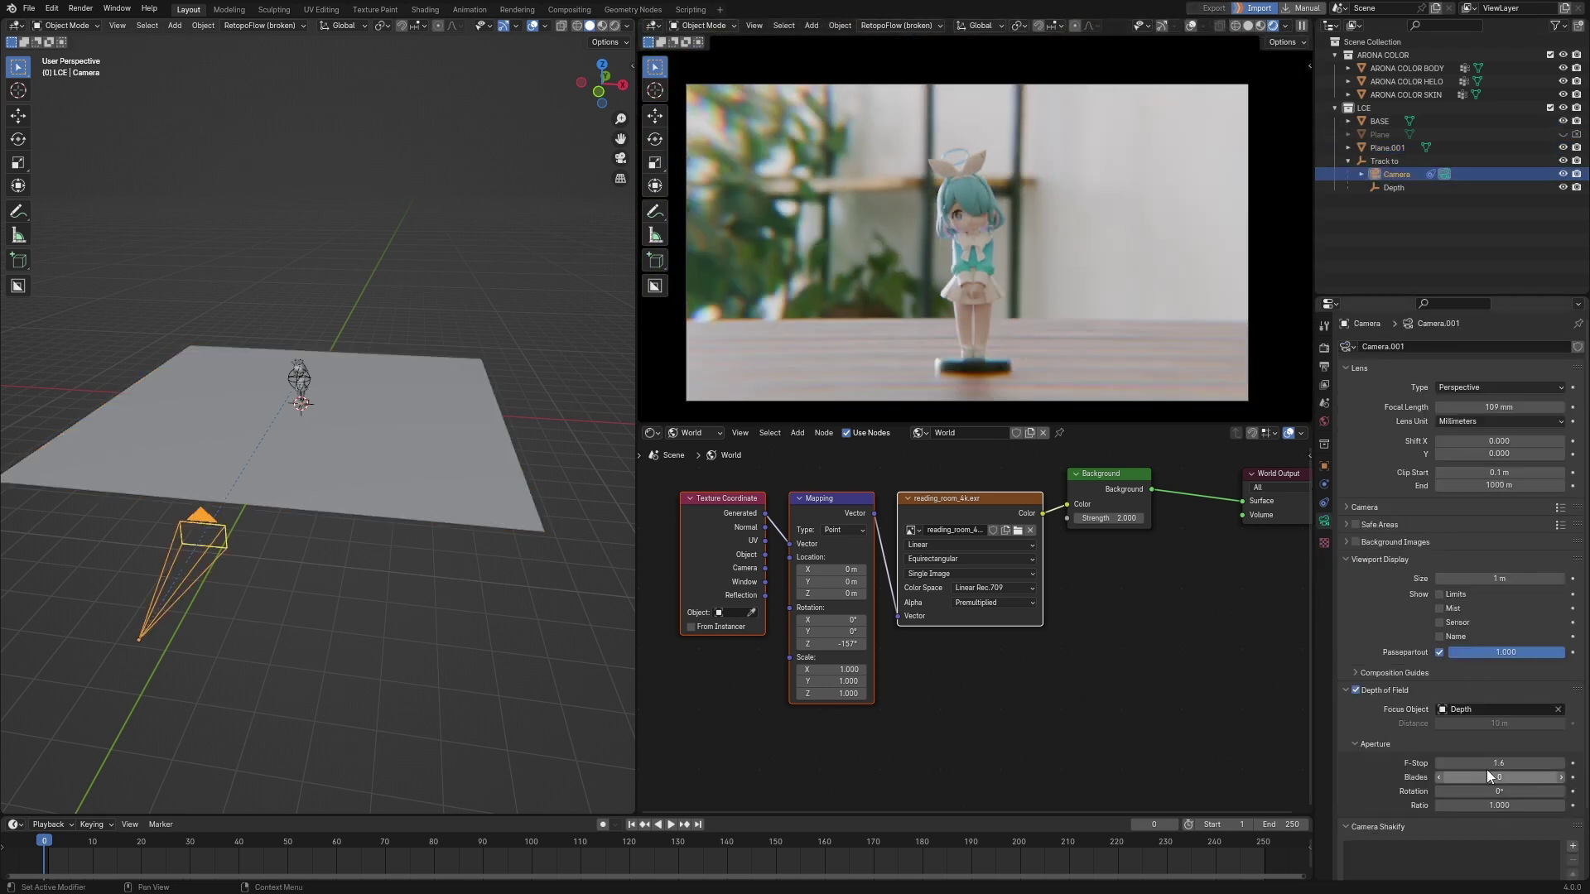
left_click_drag(1484, 763, 1515, 763)
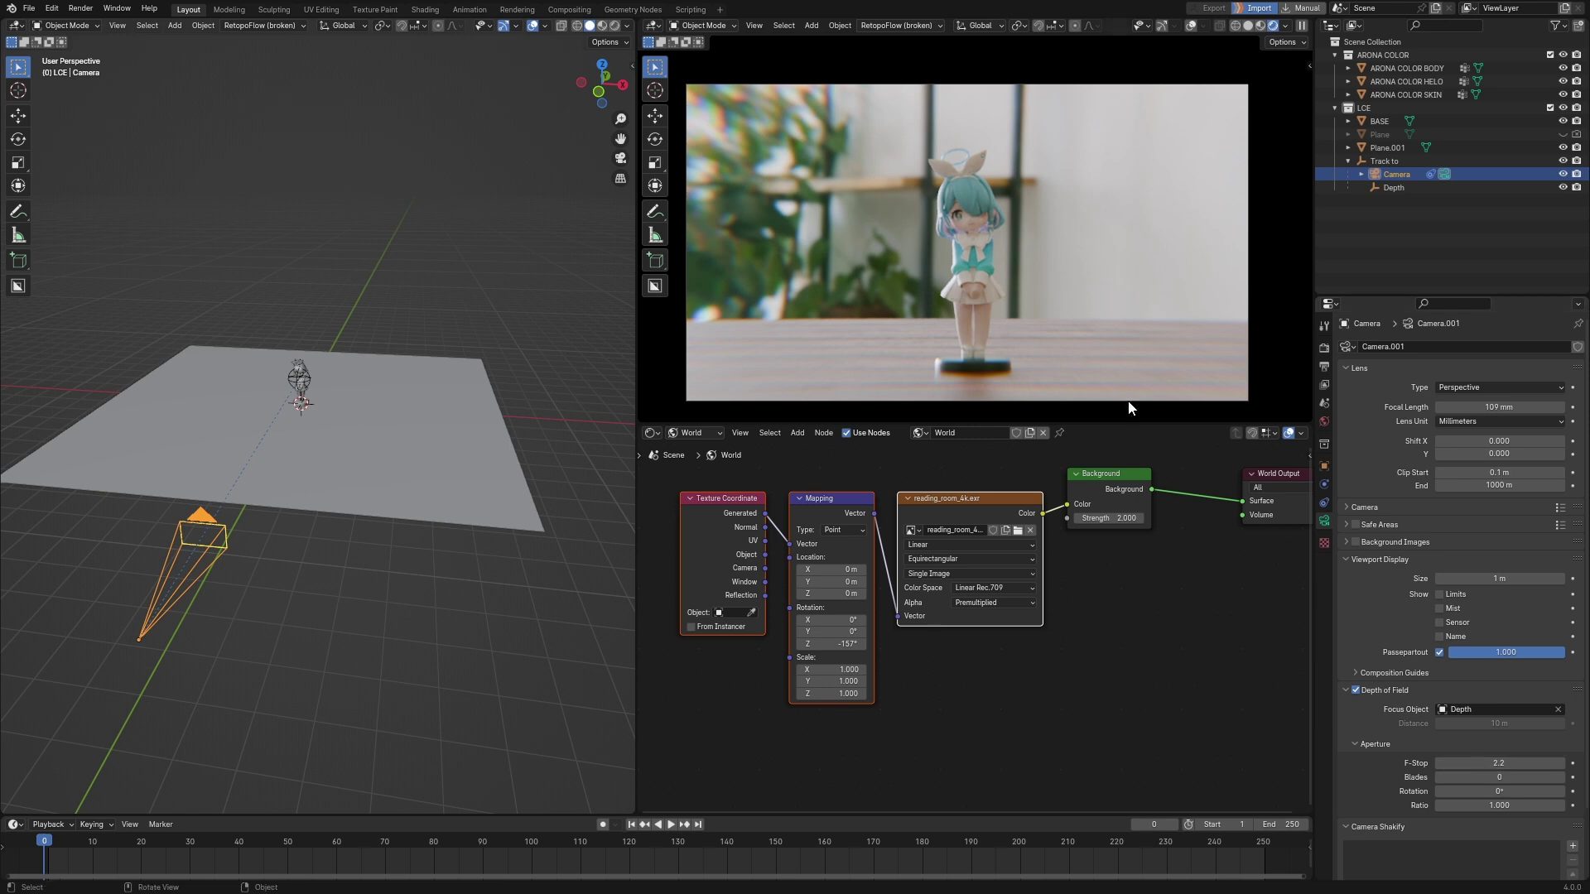
scroll(992, 300, "up", 1)
scroll(993, 300, "up", 5)
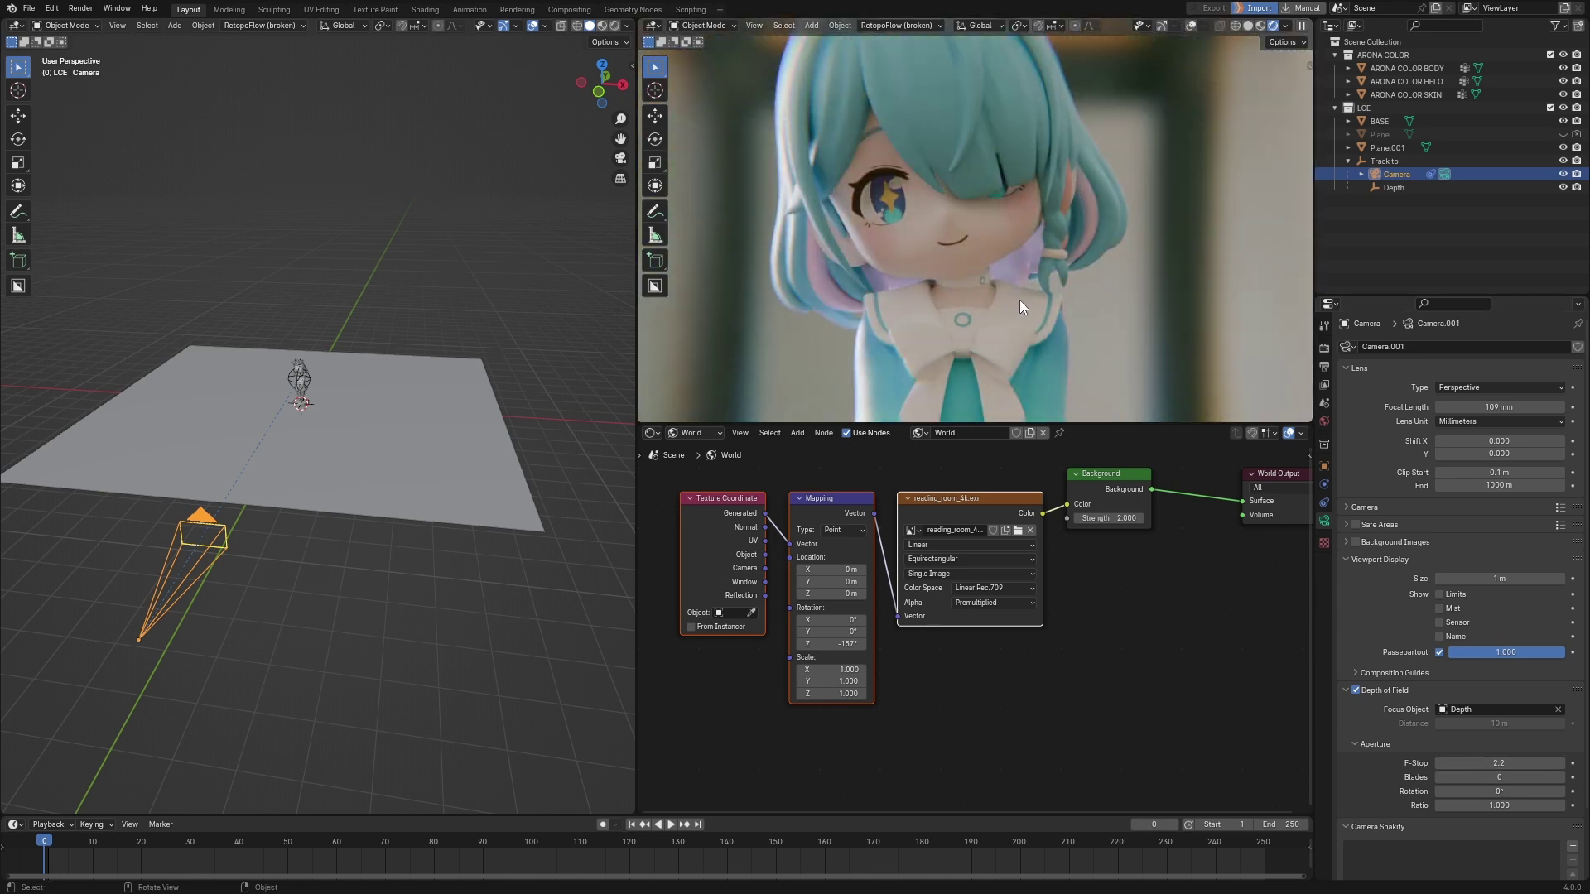
scroll(1017, 297, "down", 3)
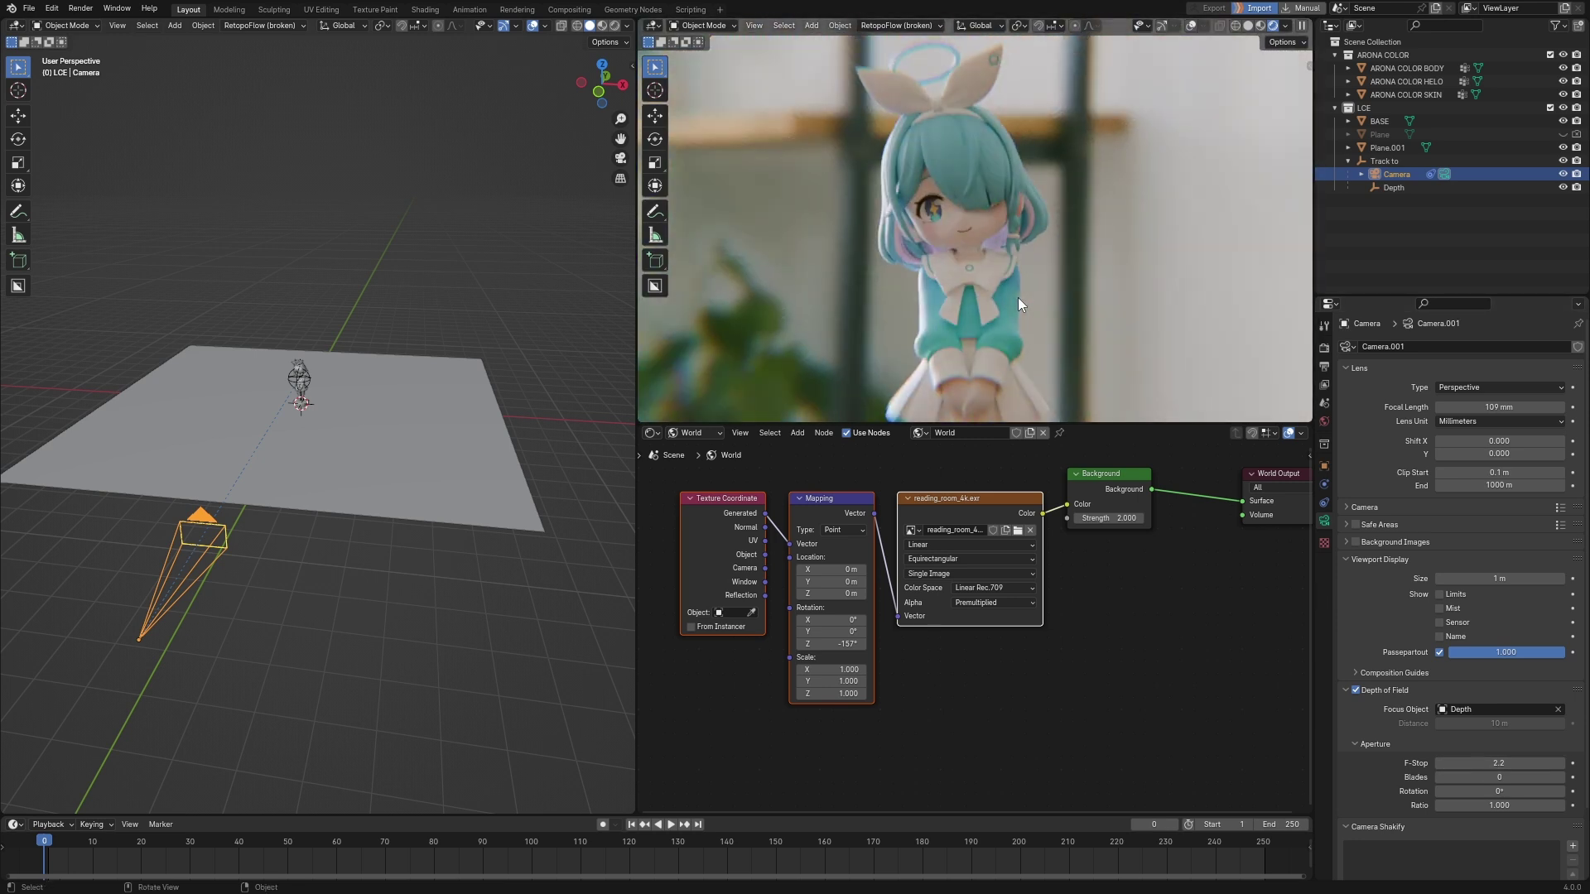
scroll(1017, 297, "down", 3)
scroll(1017, 297, "down", 1)
scroll(1017, 297, "down", 1)
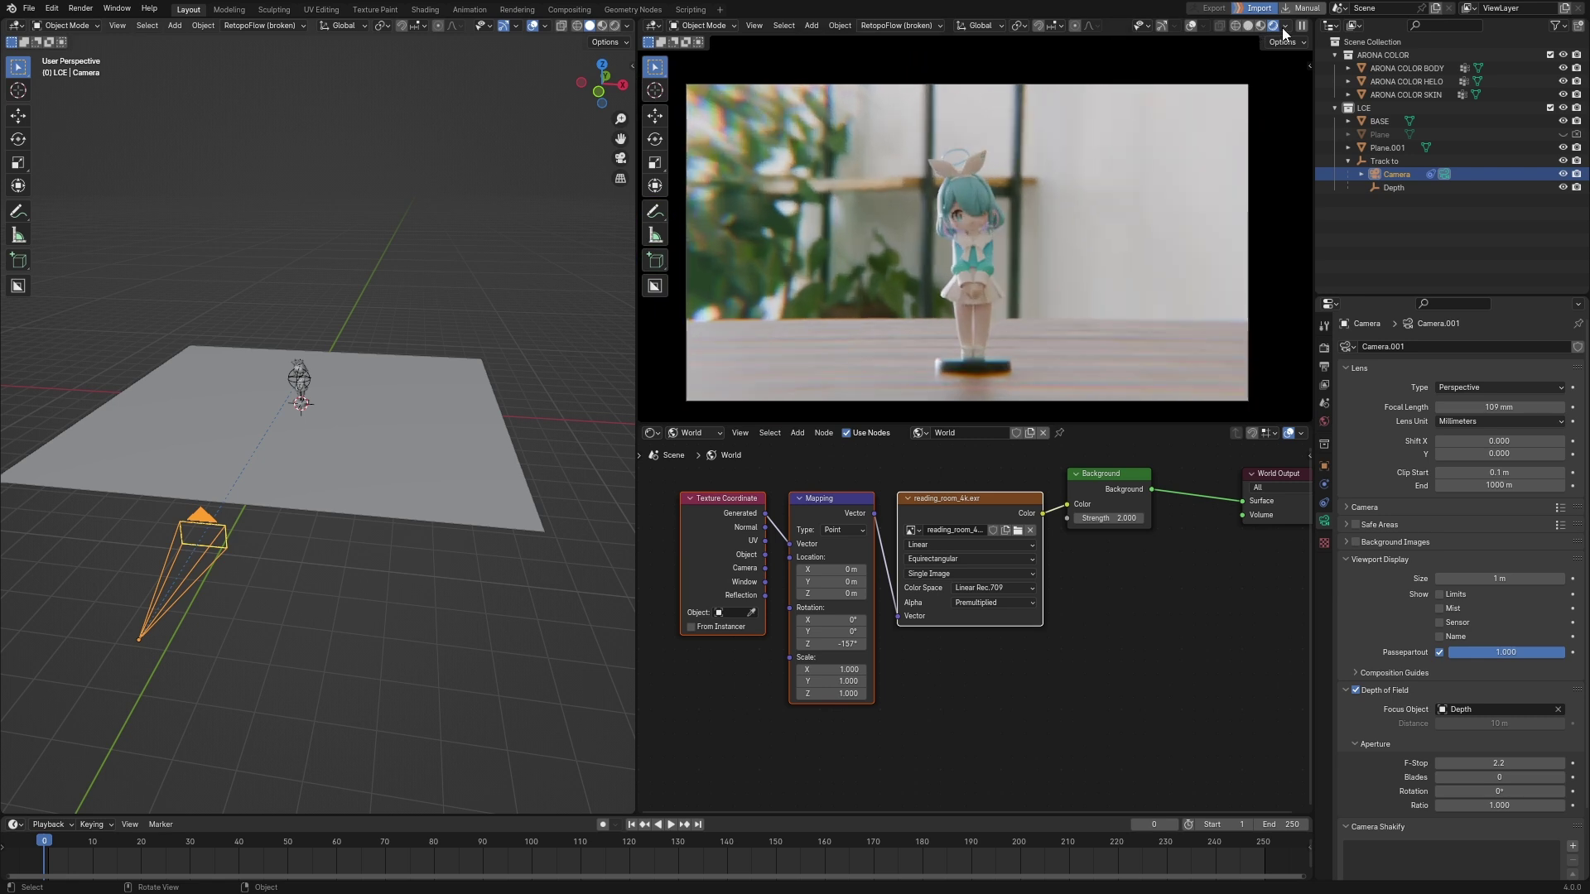
left_click(584, 11)
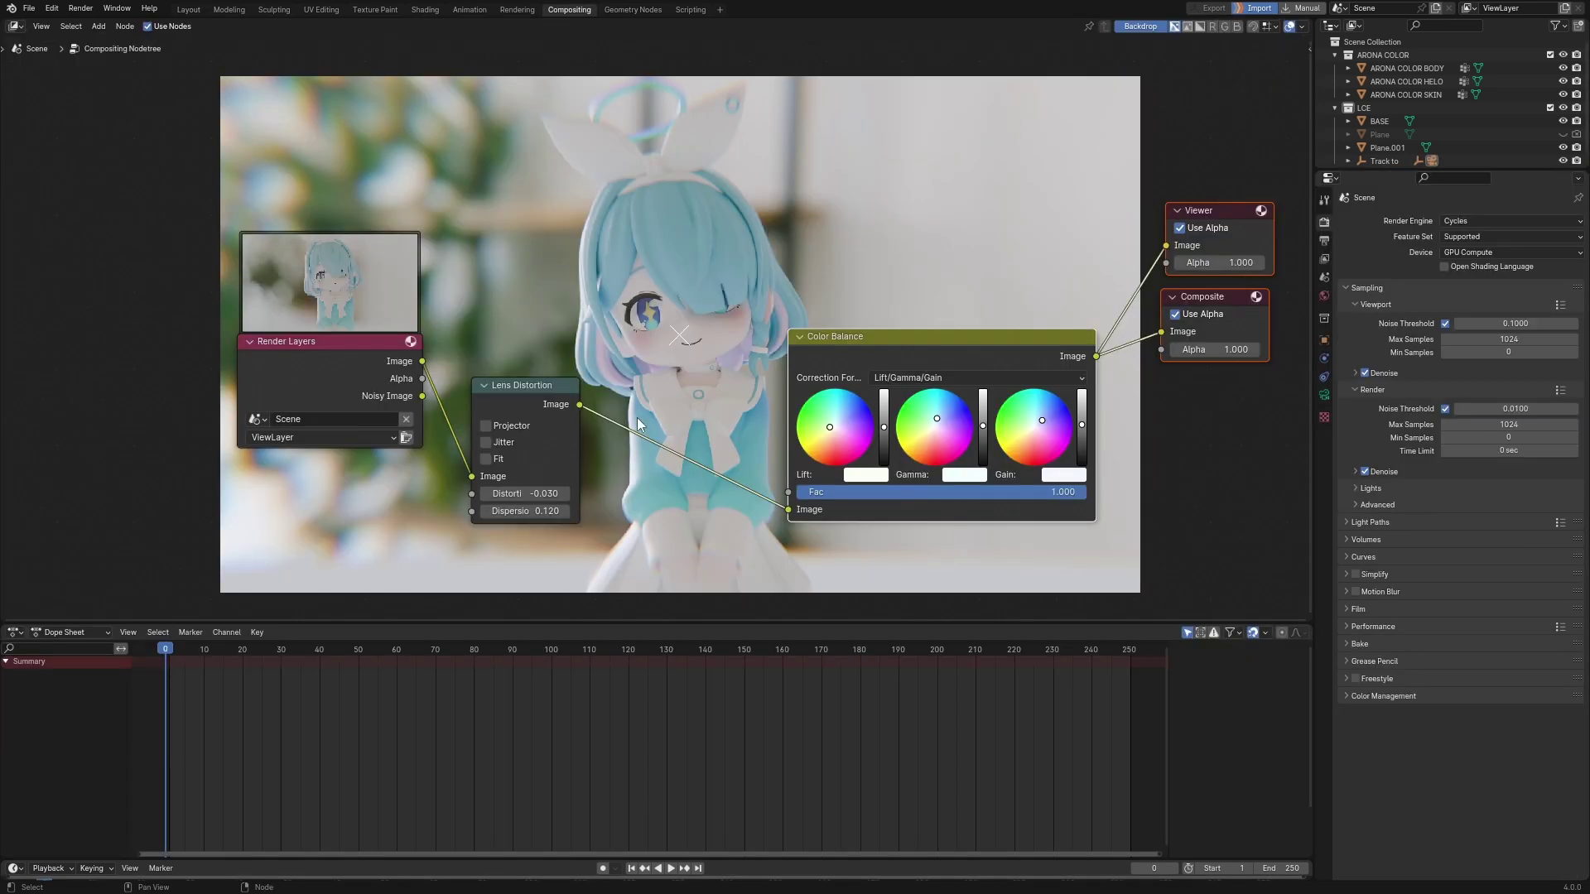
Lower Lens Distortion Dispersion from 0.120 to 0.030, trying 0.020 first.
left_click(510, 512)
type("0.02")
key("Return")
left_click(511, 512)
type("0.03")
key("Return")
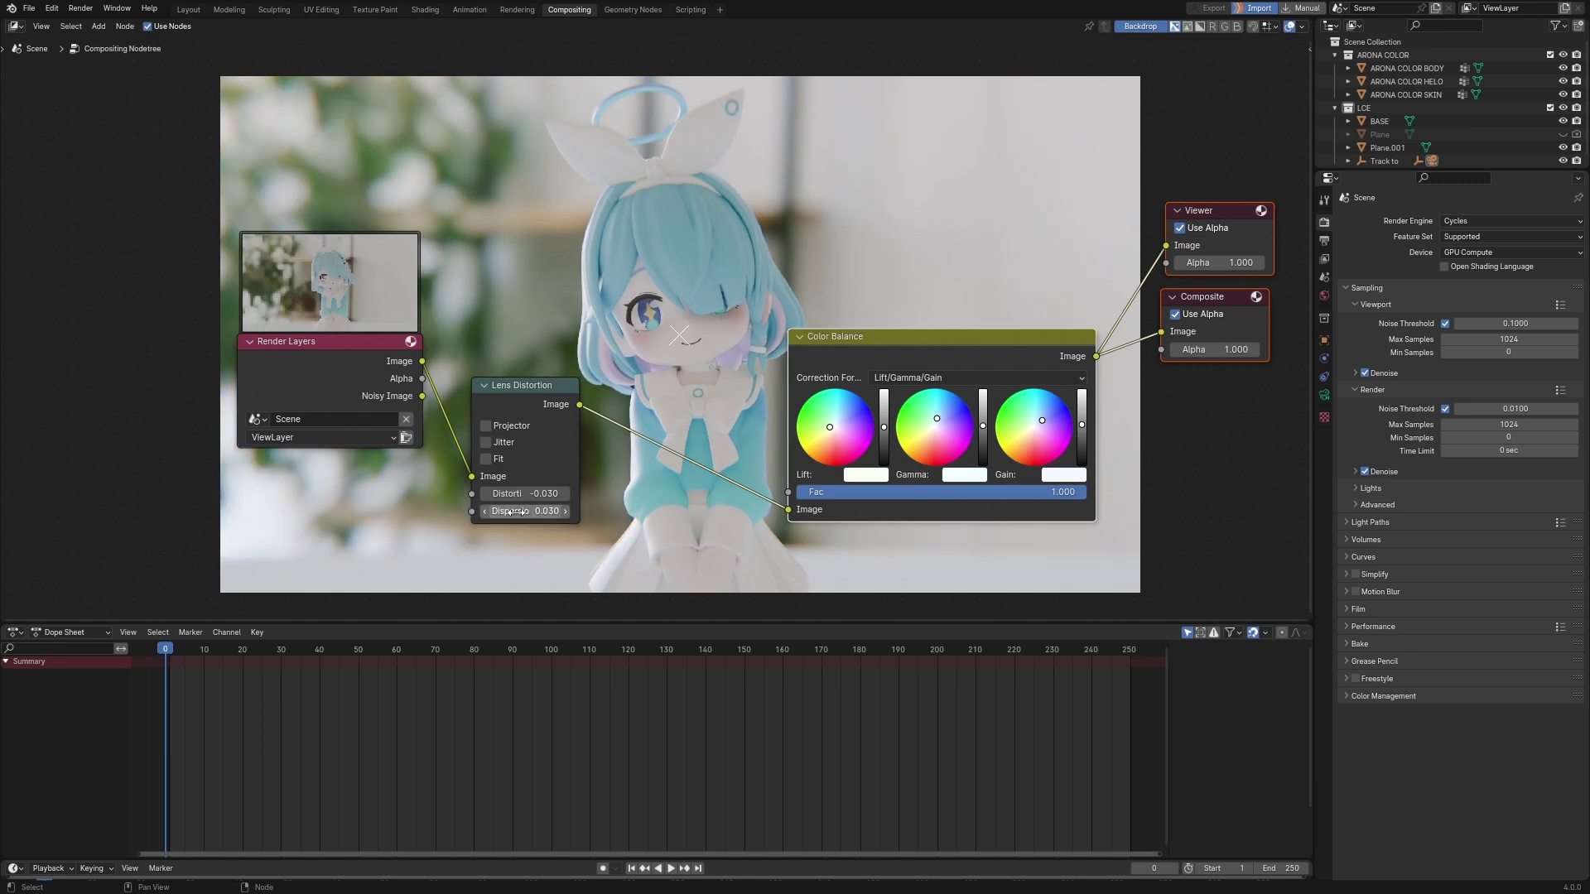
left_click(196, 12)
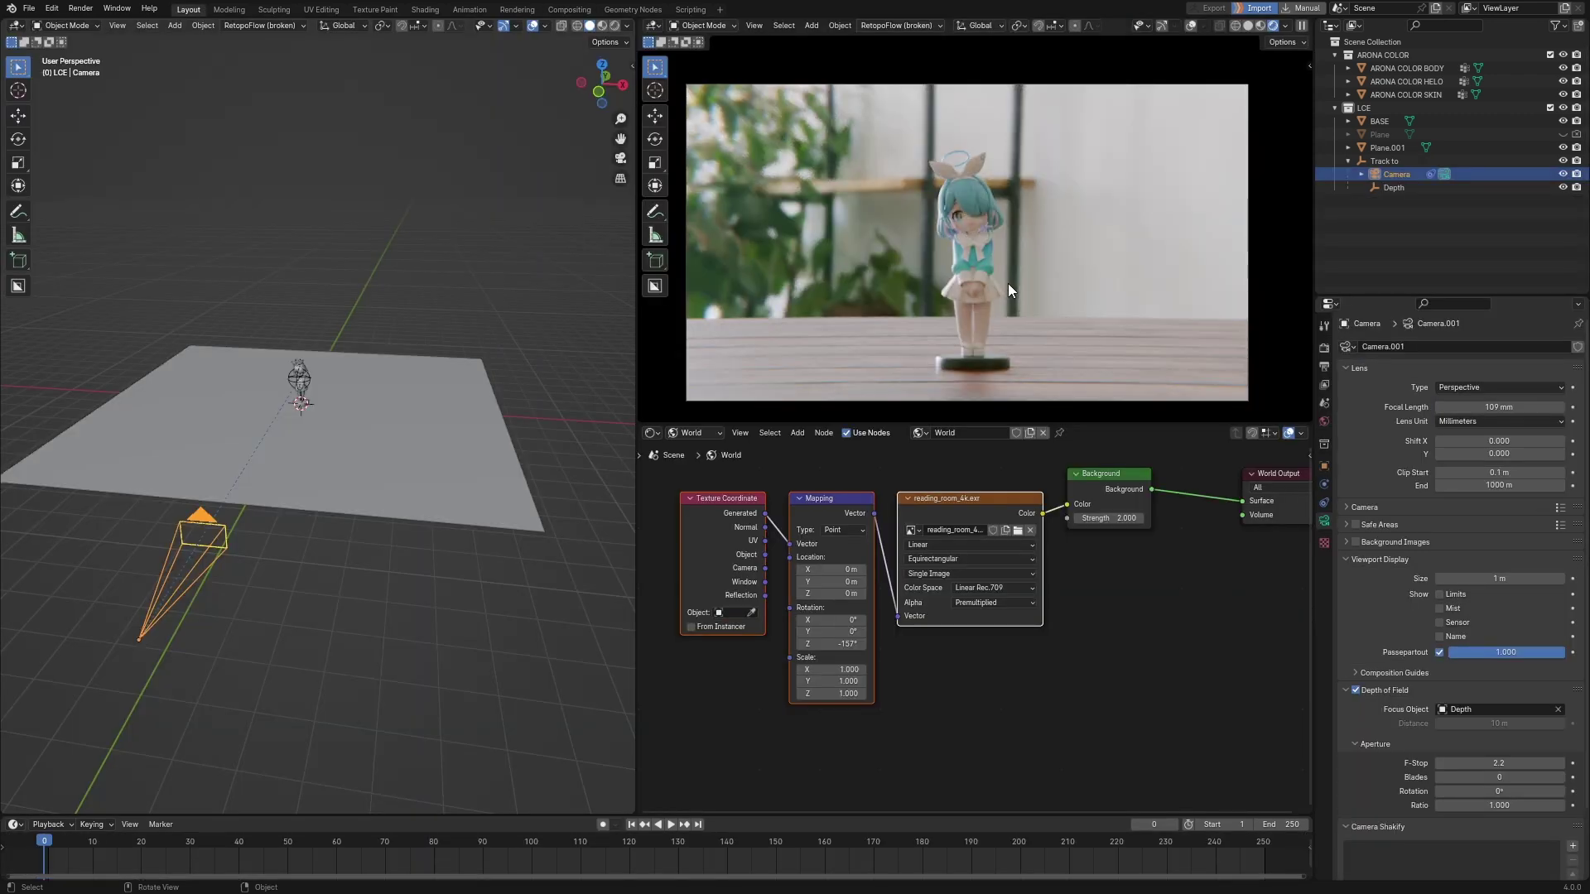
Nudge BASE with the figure's body, halo and skin parts onto the ground line in front view.
left_click(977, 359)
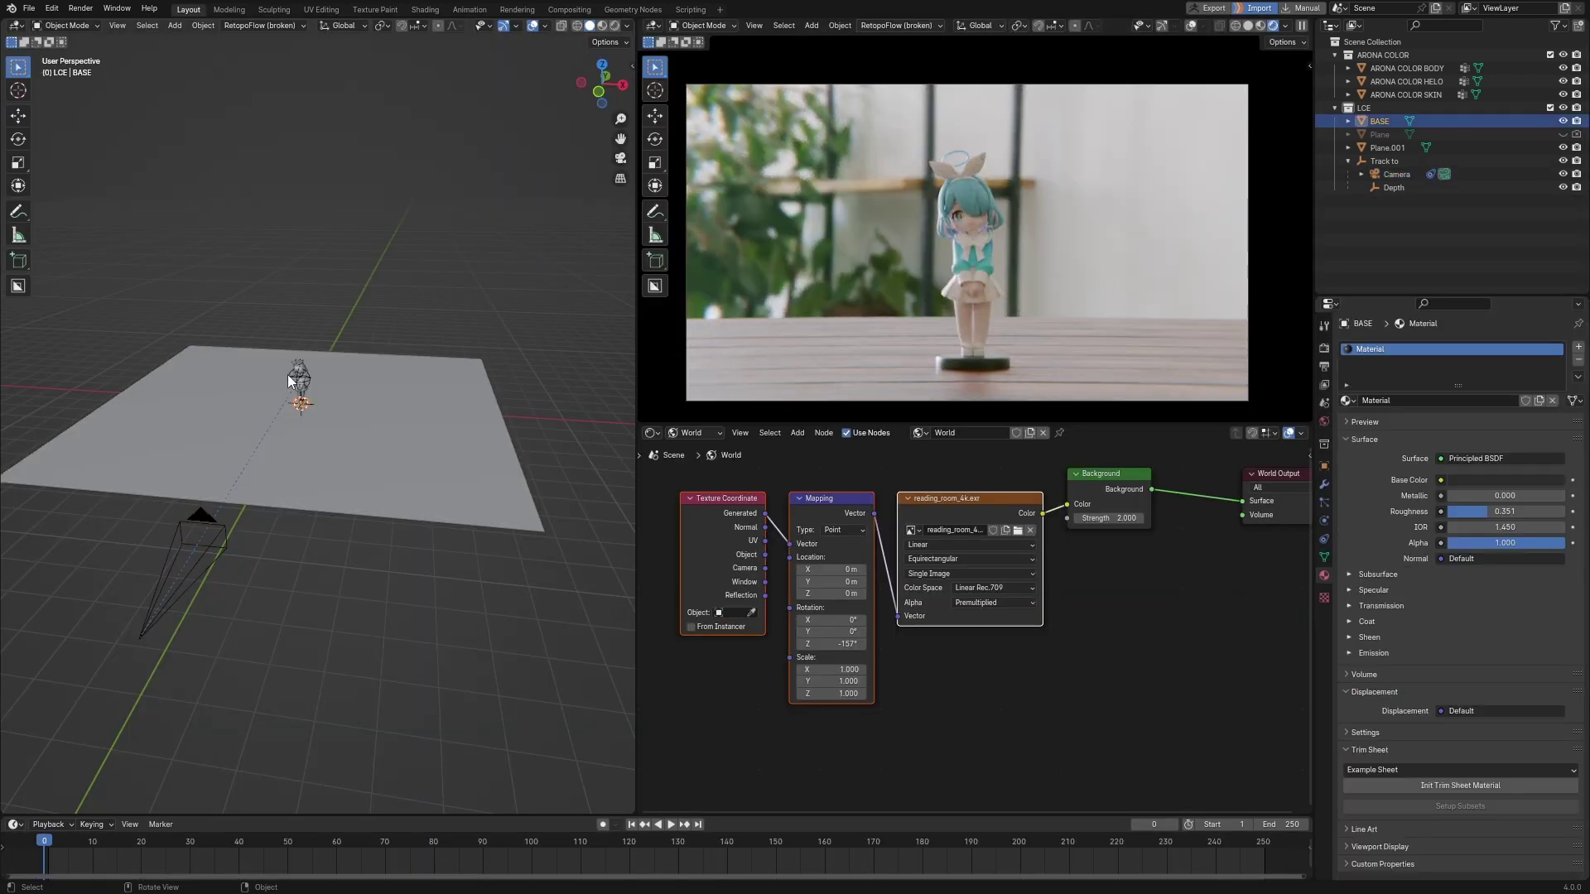
key("KP_Decimal")
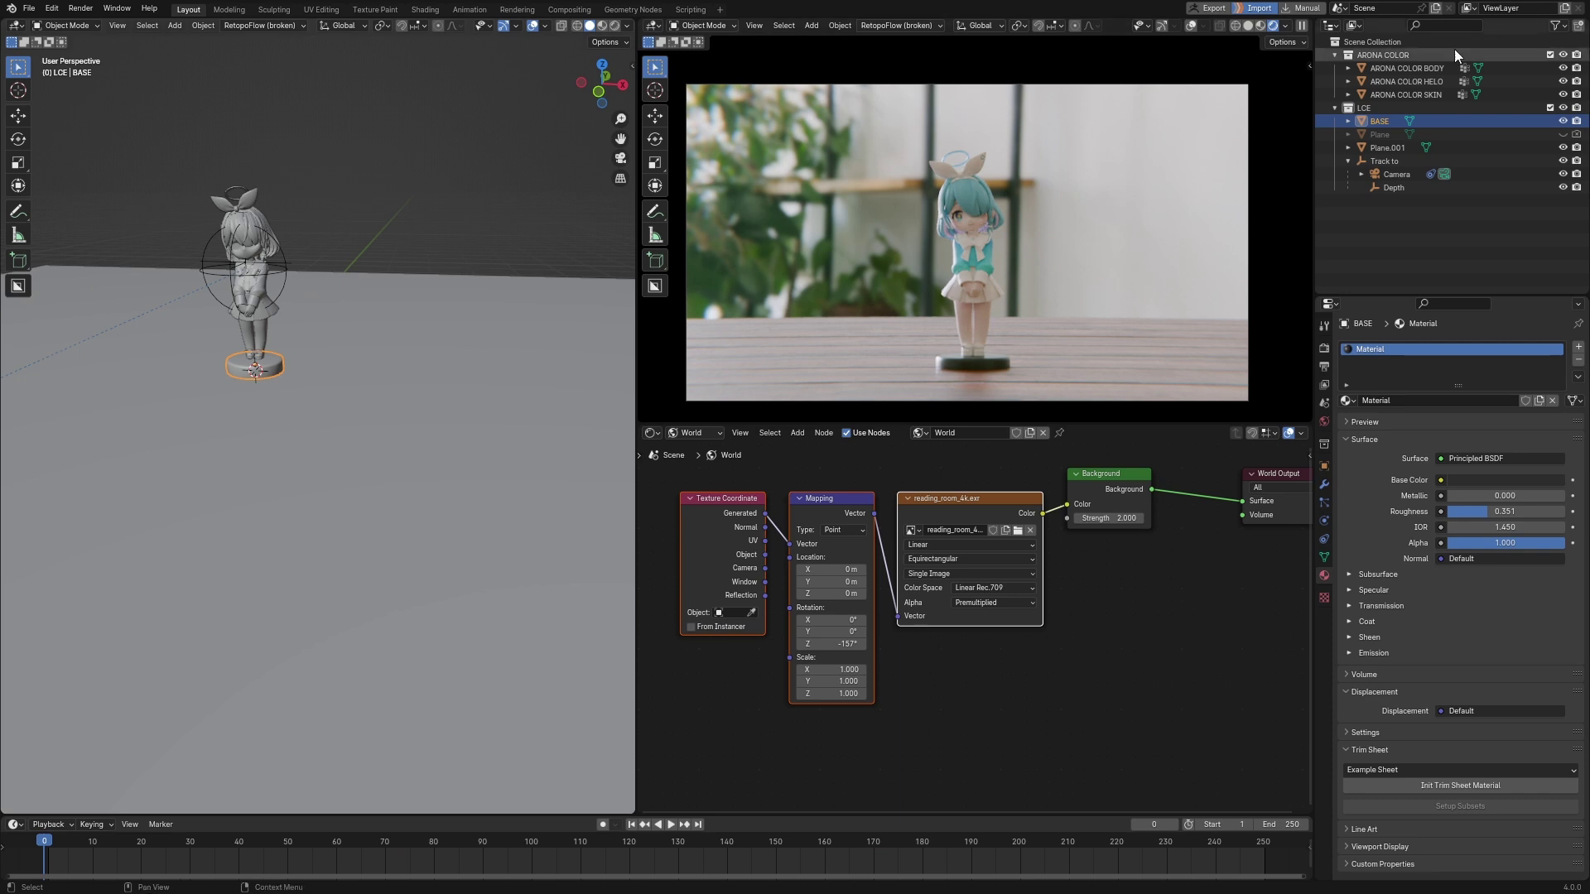
left_click(1406, 69, "shift")
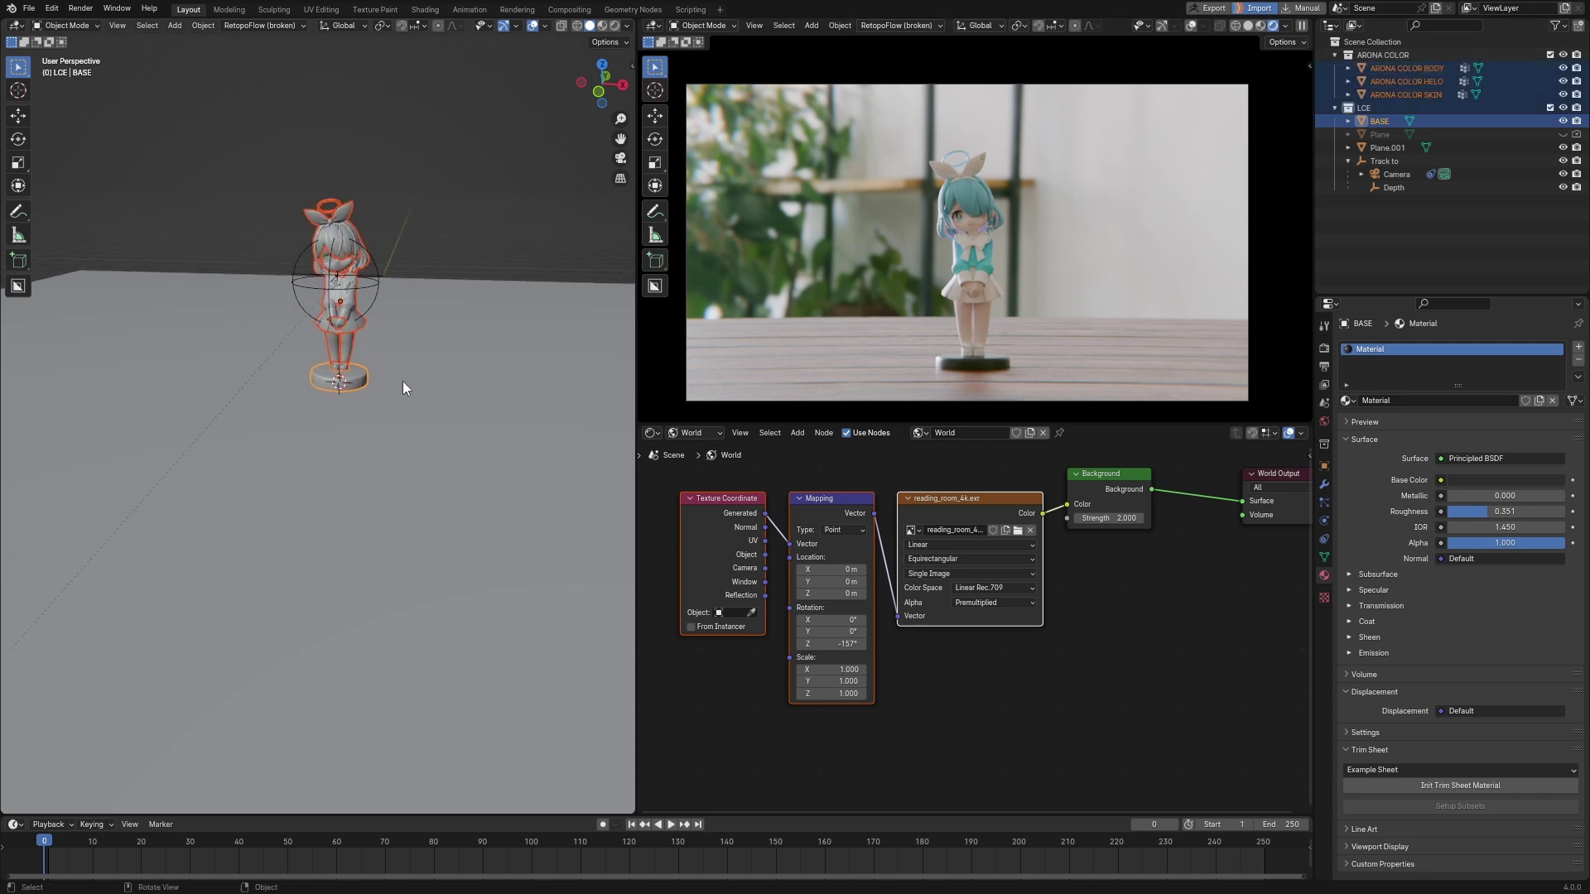
key("KP_1")
scroll(377, 429, "up", 5)
scroll(376, 429, "up", 2)
key("g")
left_click(381, 387)
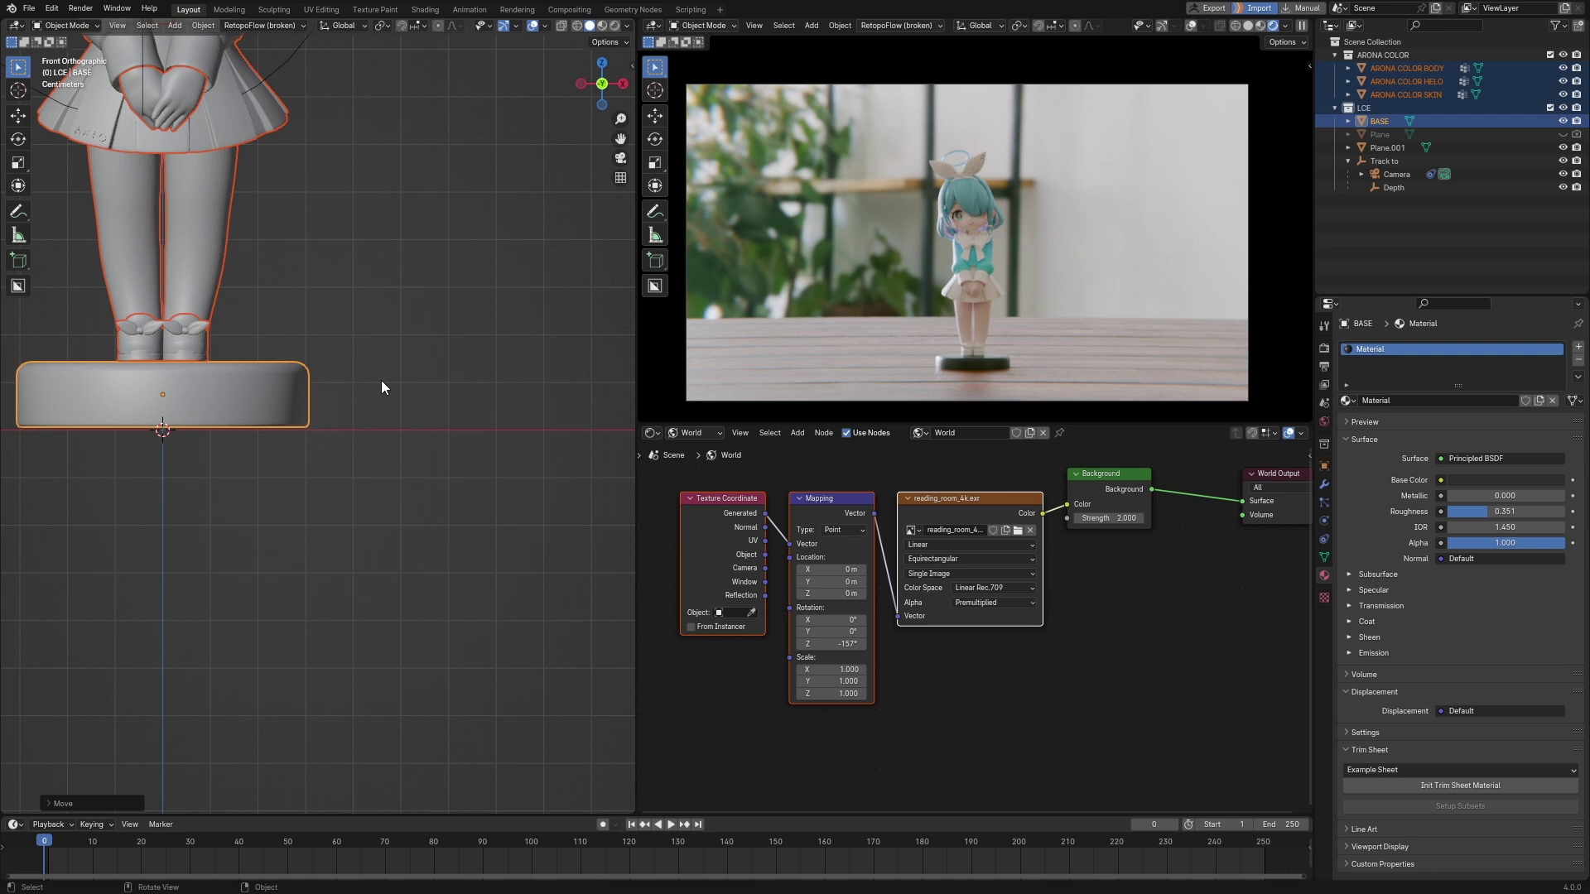
left_click(447, 396)
scroll(407, 355, "down", 8)
middle_click_drag(422, 292, 423, 364, "shift")
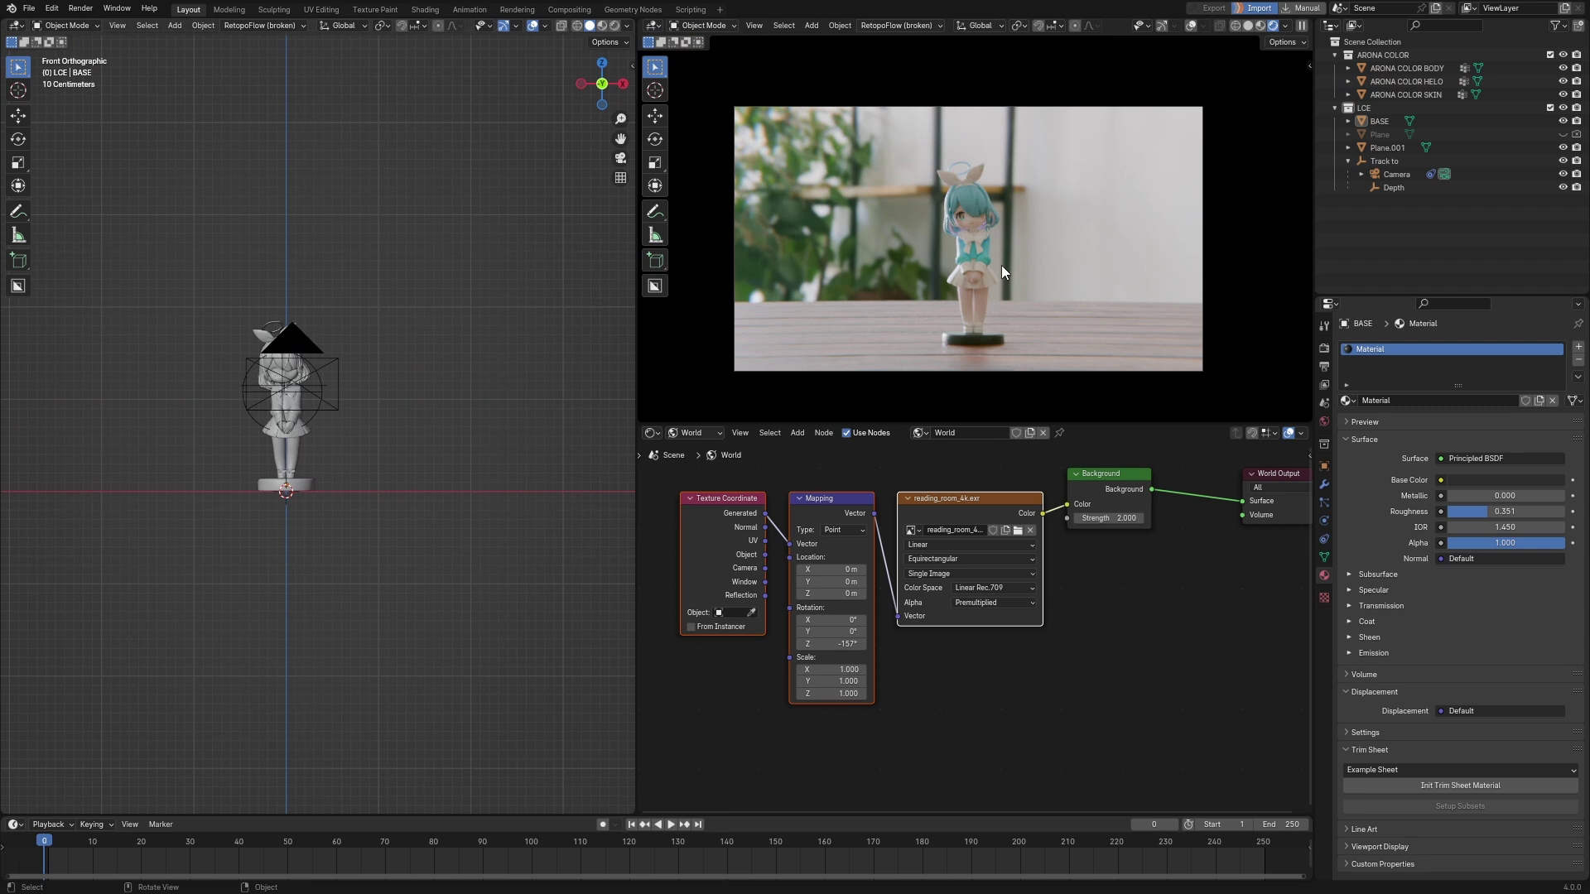
Move the camera along Y much closer to the figure.
left_click(321, 358)
mouse_move(475, 377)
middle_mouse_down("alt")
mouse_move(414, 253)
mouse_move(412, 501)
middle_mouse_up("alt")
scroll(504, 484, "down", 3)
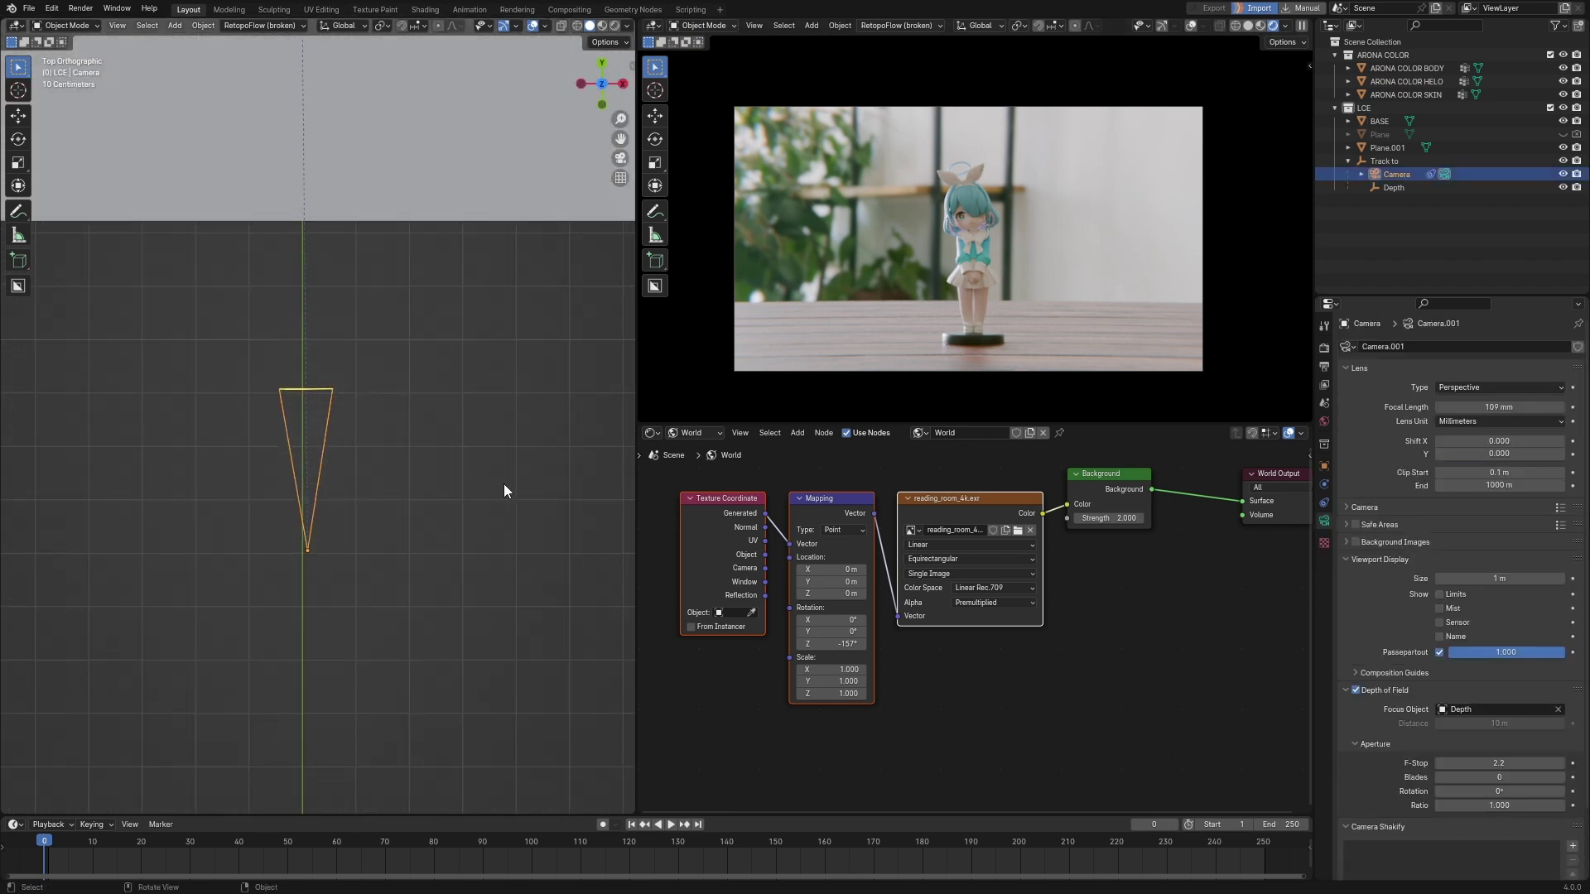
key("g")
key("x")
key("y")
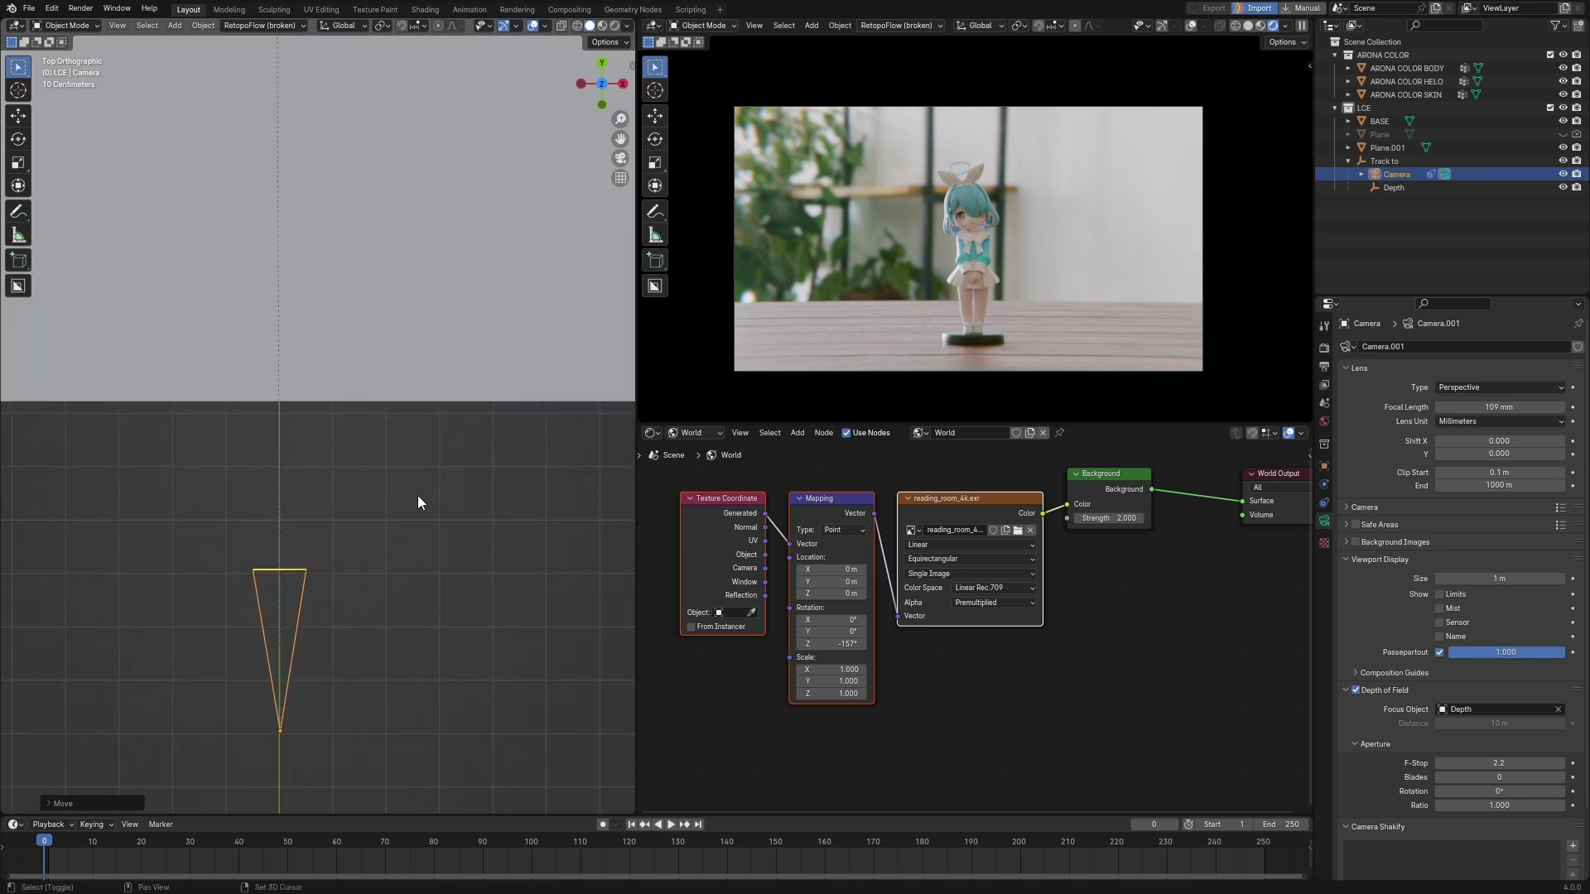
scroll(422, 510, "down", 3)
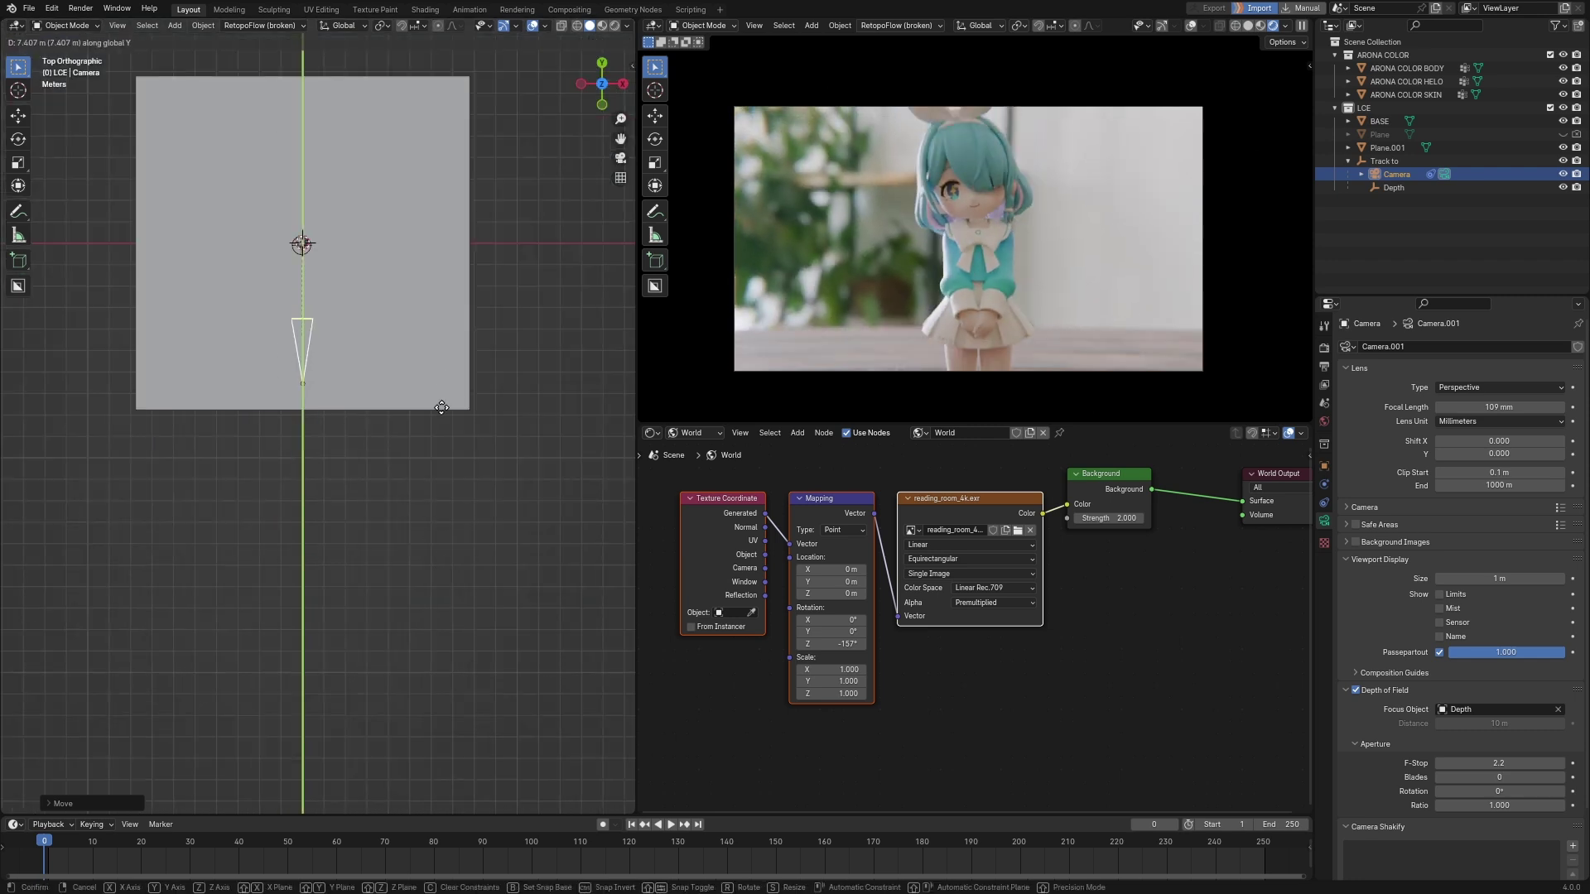
left_click(441, 408)
Raise the Track to target empty slightly for an upper-body close-up.
mouse_move(379, 265)
middle_mouse_down()
mouse_move(282, 405)
mouse_move(502, 348)
mouse_move(285, 398)
mouse_move(608, 520)
middle_mouse_up()
scroll(285, 399, "up", 4)
scroll(446, 530, "up", 3)
left_click(445, 531)
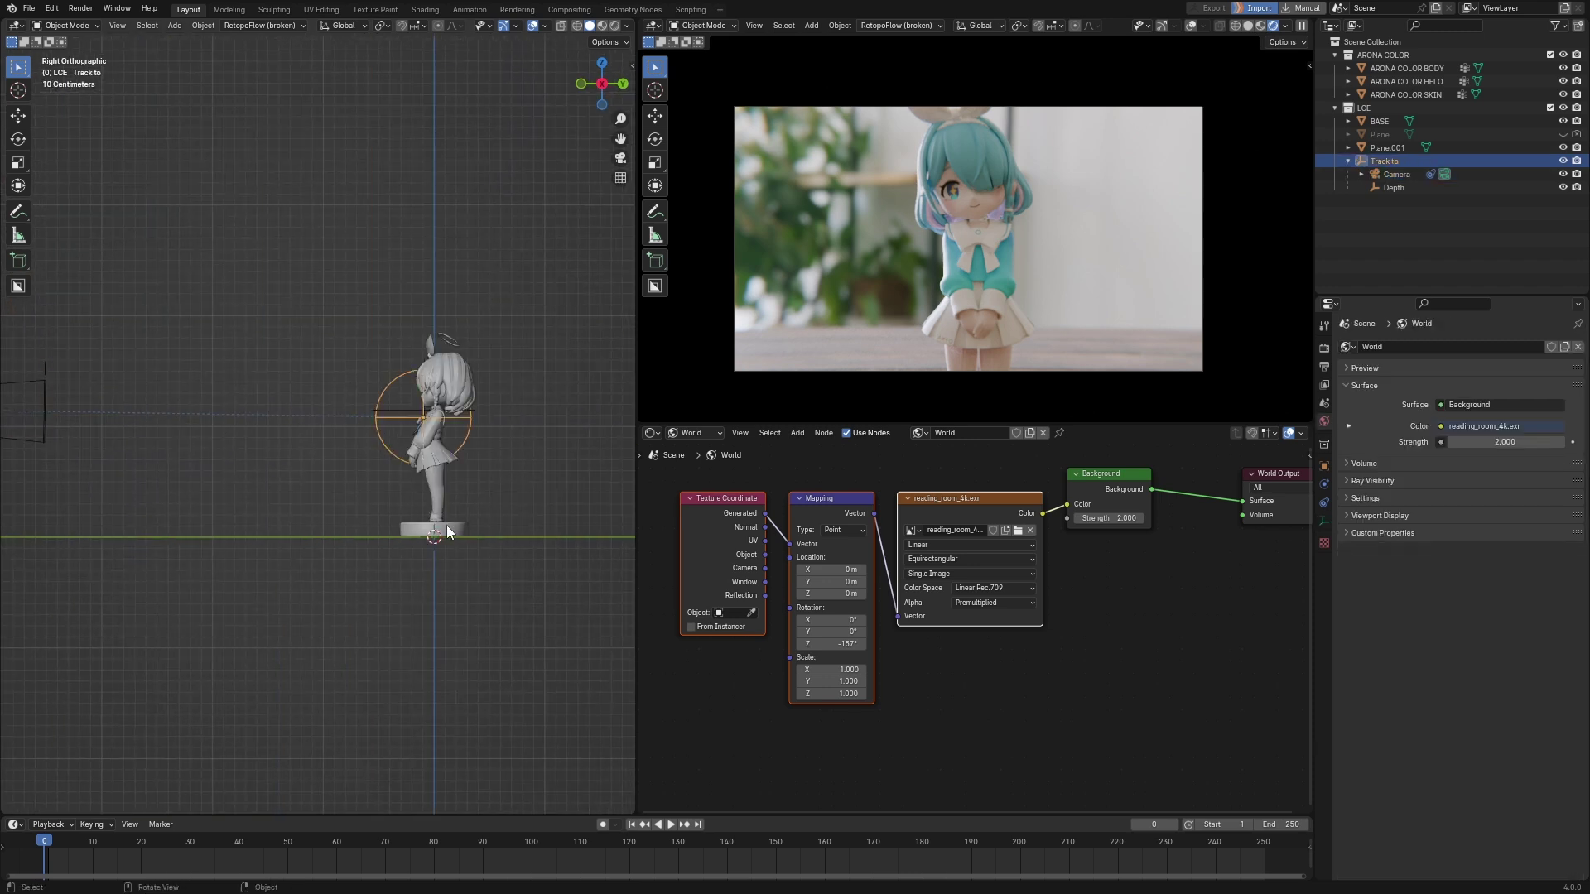
key("g")
left_click(447, 506)
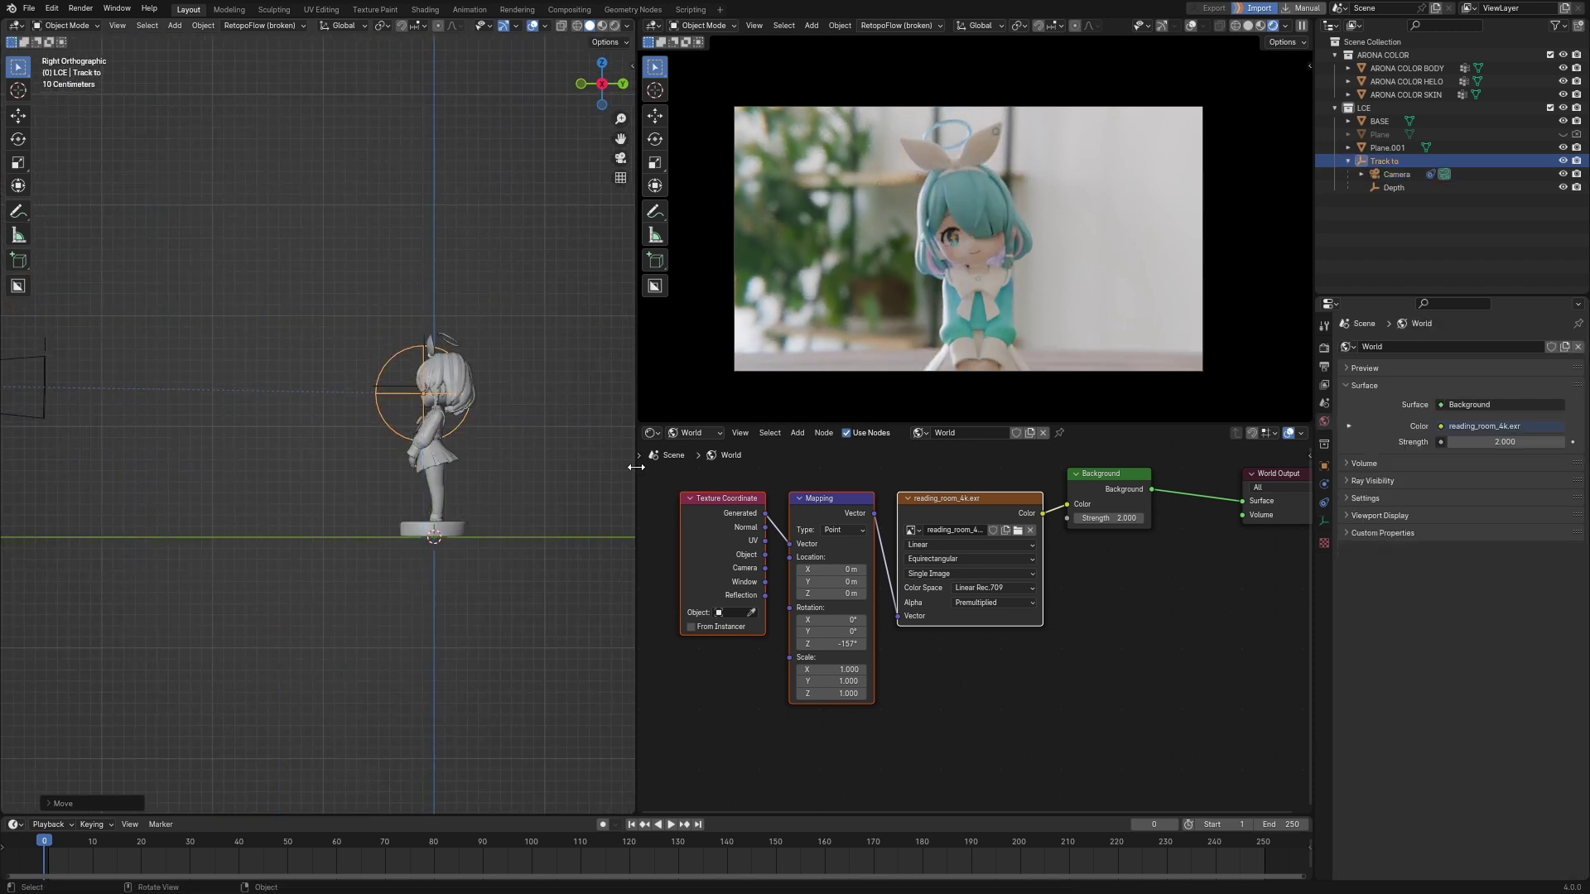